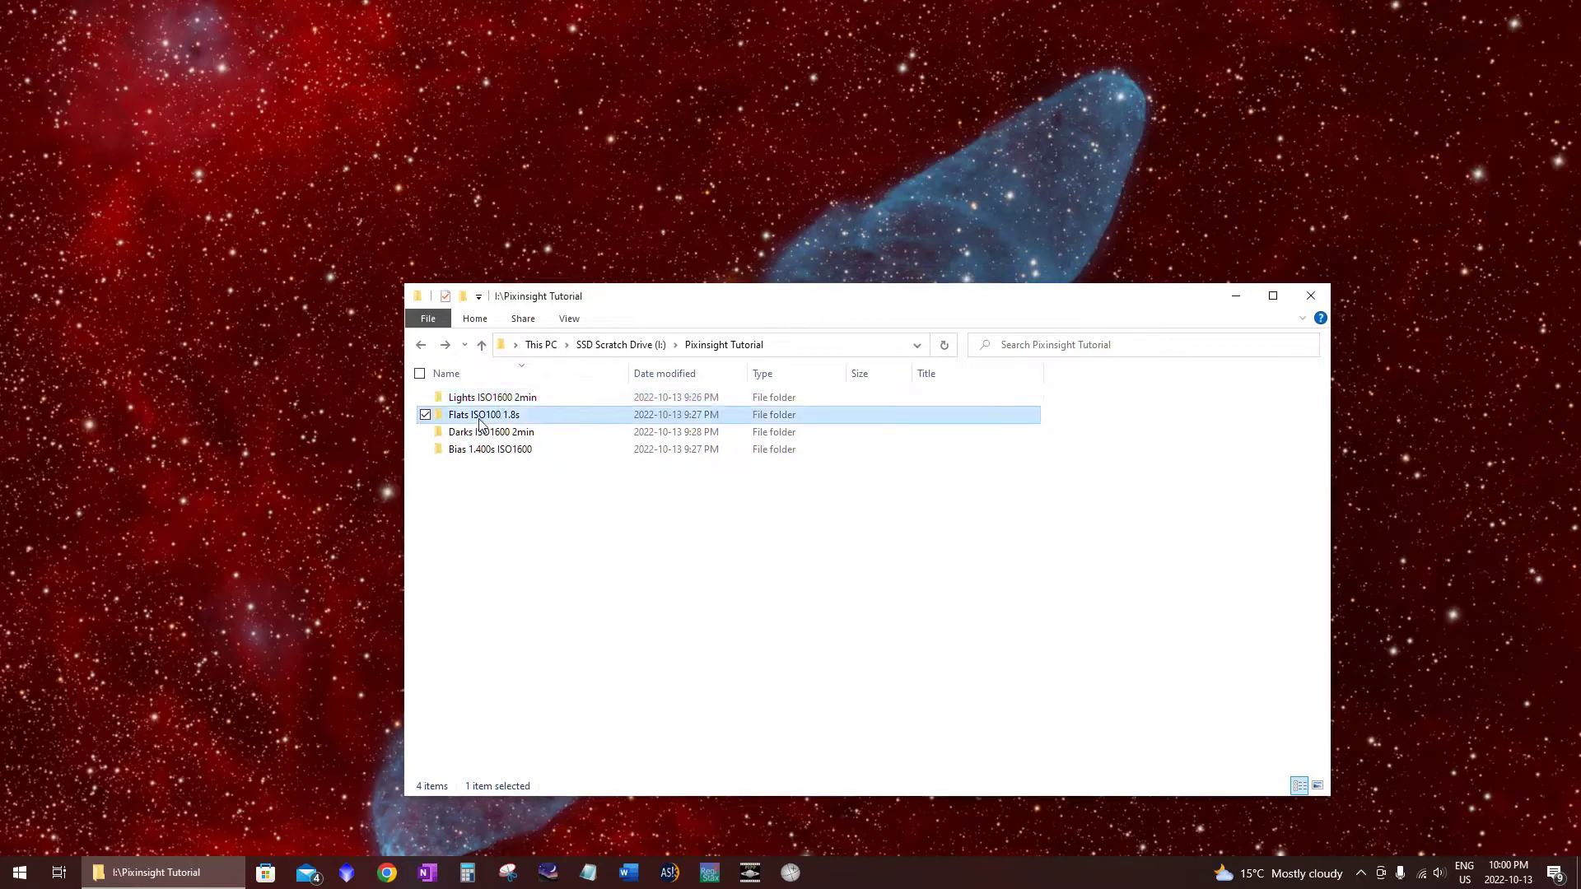
# Step: Look over the Lights, Flats, Darks and Bias folders inside the Pixinsight Tutorial folder
pyautogui.click(492, 434)
pyautogui.click(480, 451)
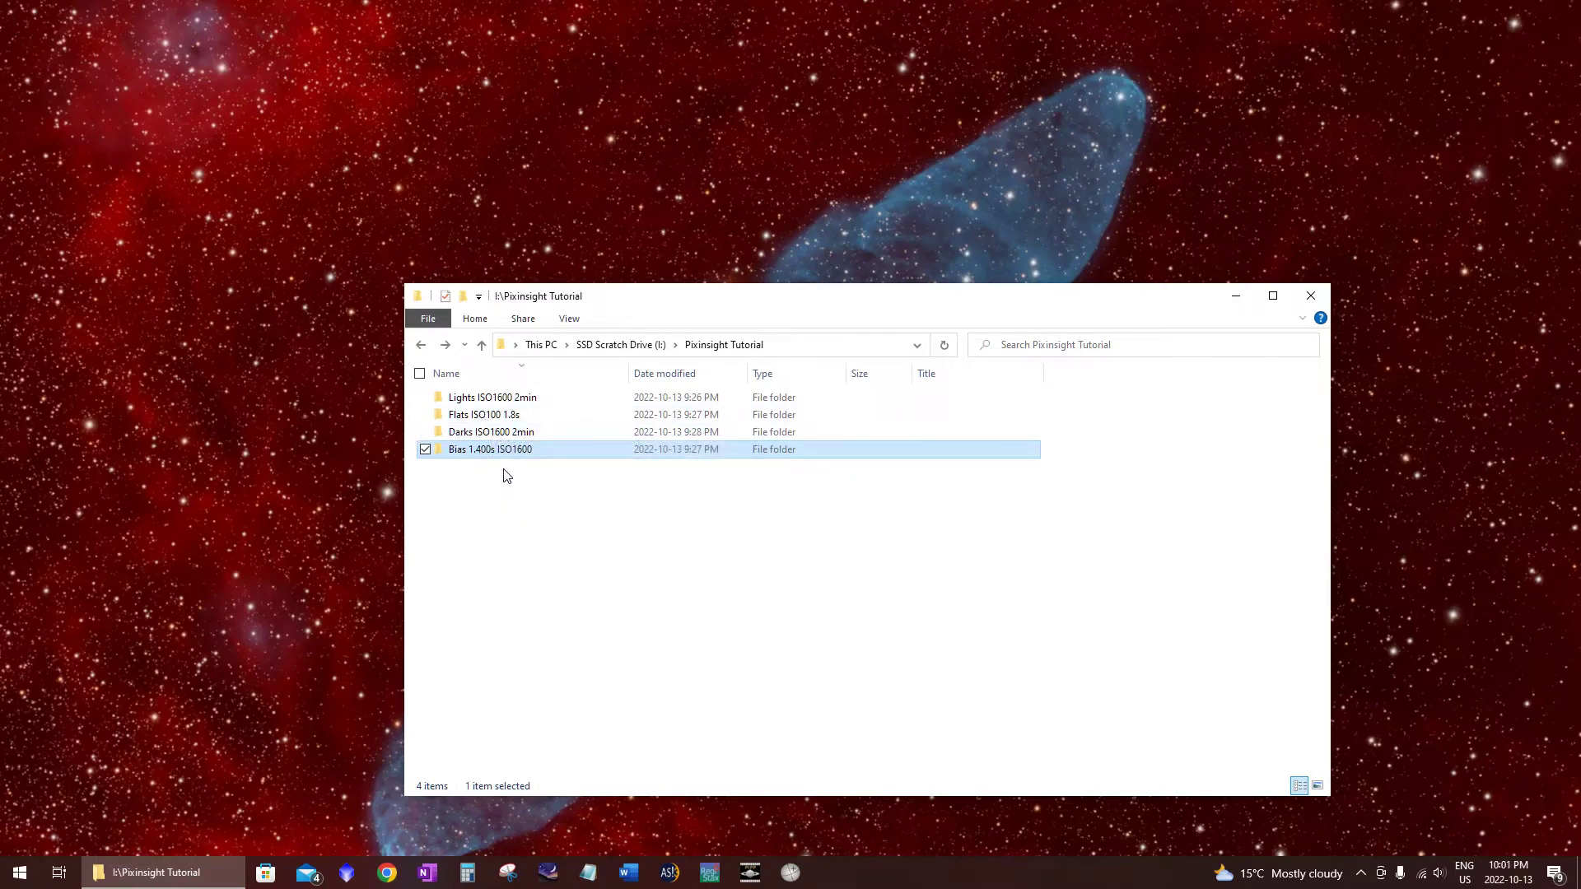
pyautogui.moveTo(505, 454)
pyautogui.click(536, 399)
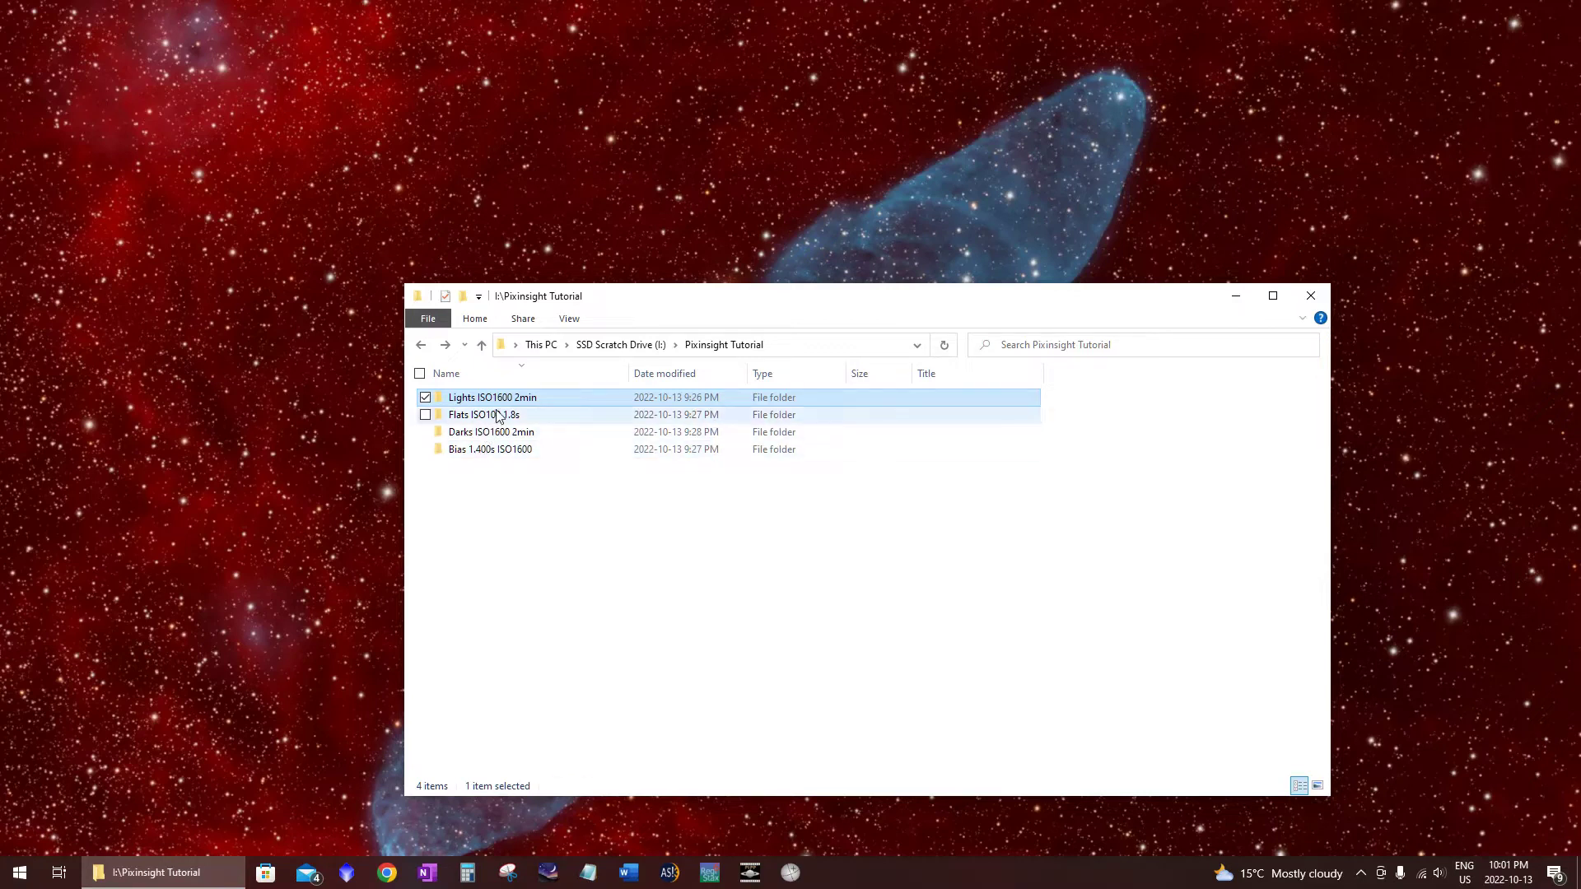
pyautogui.click(502, 401)
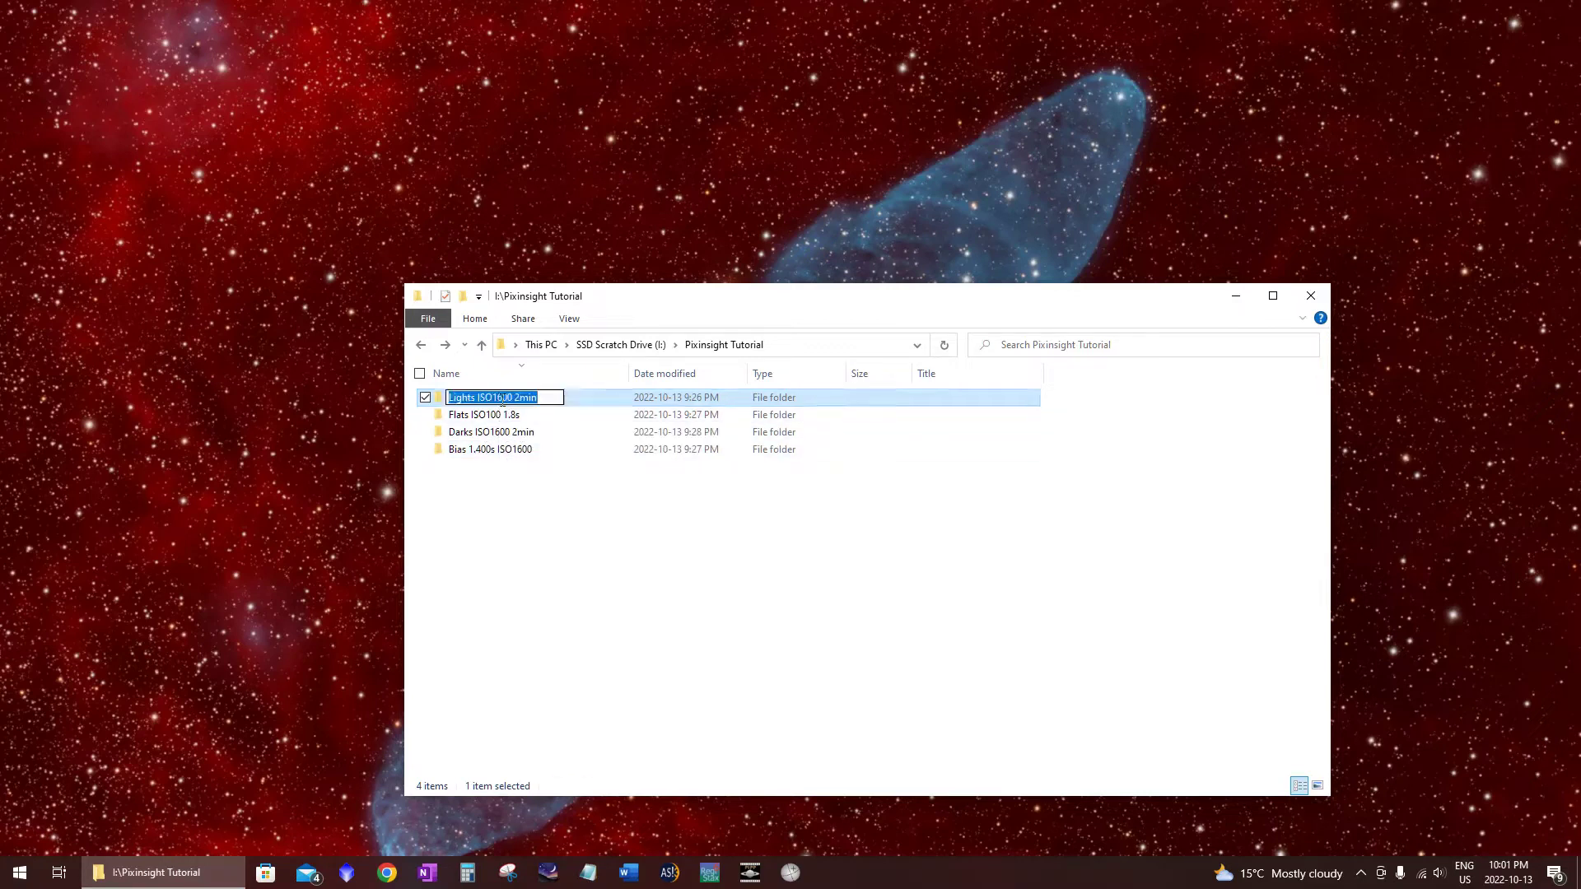
pyautogui.click(577, 503)
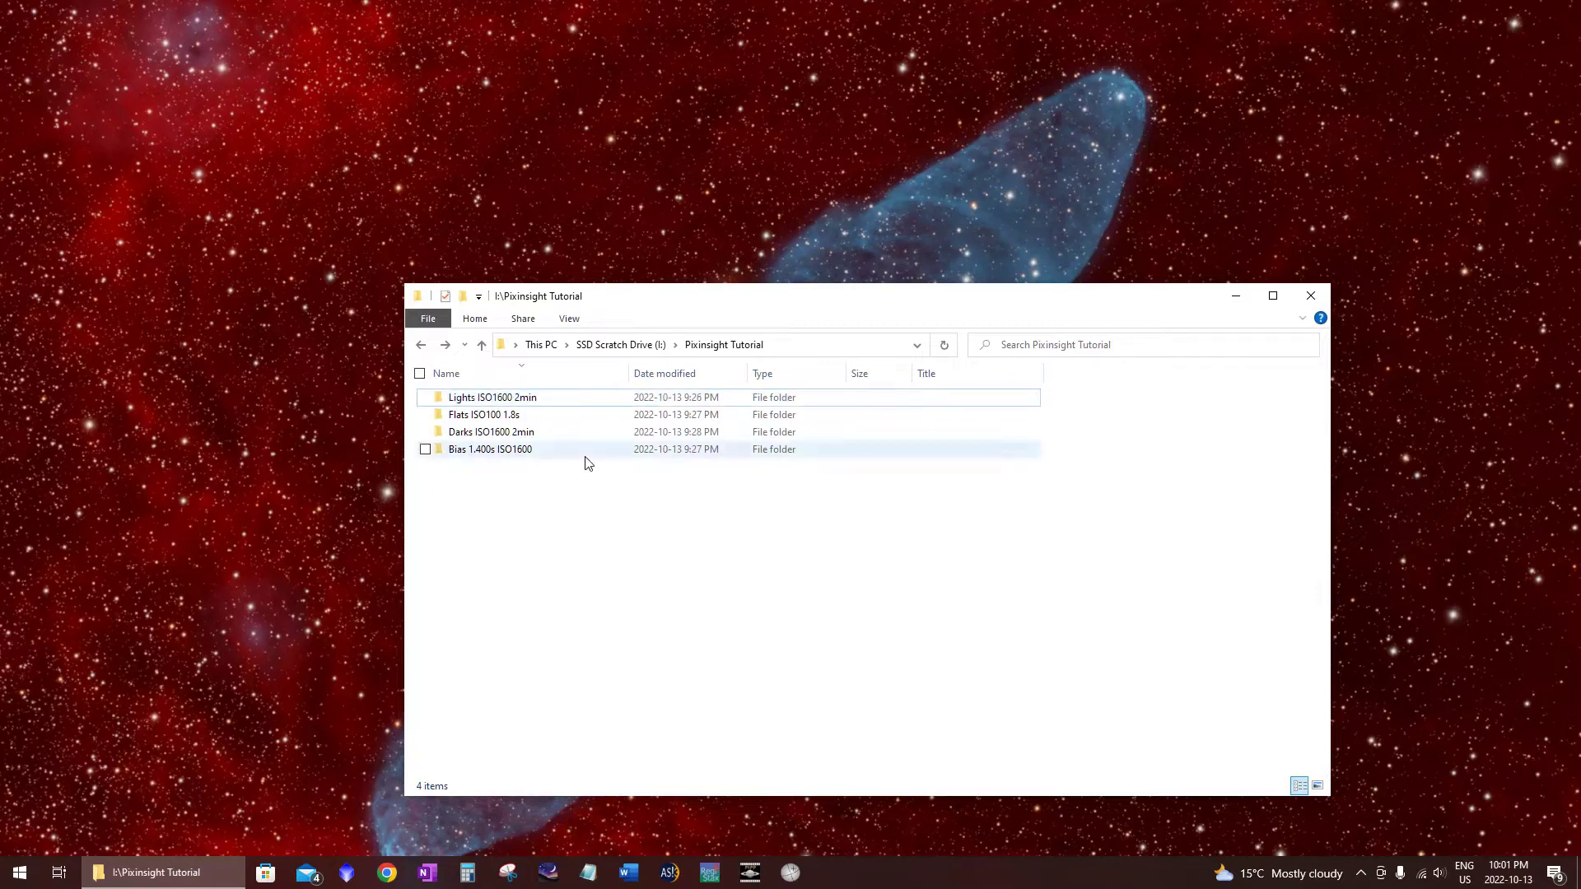
pyautogui.click(552, 401)
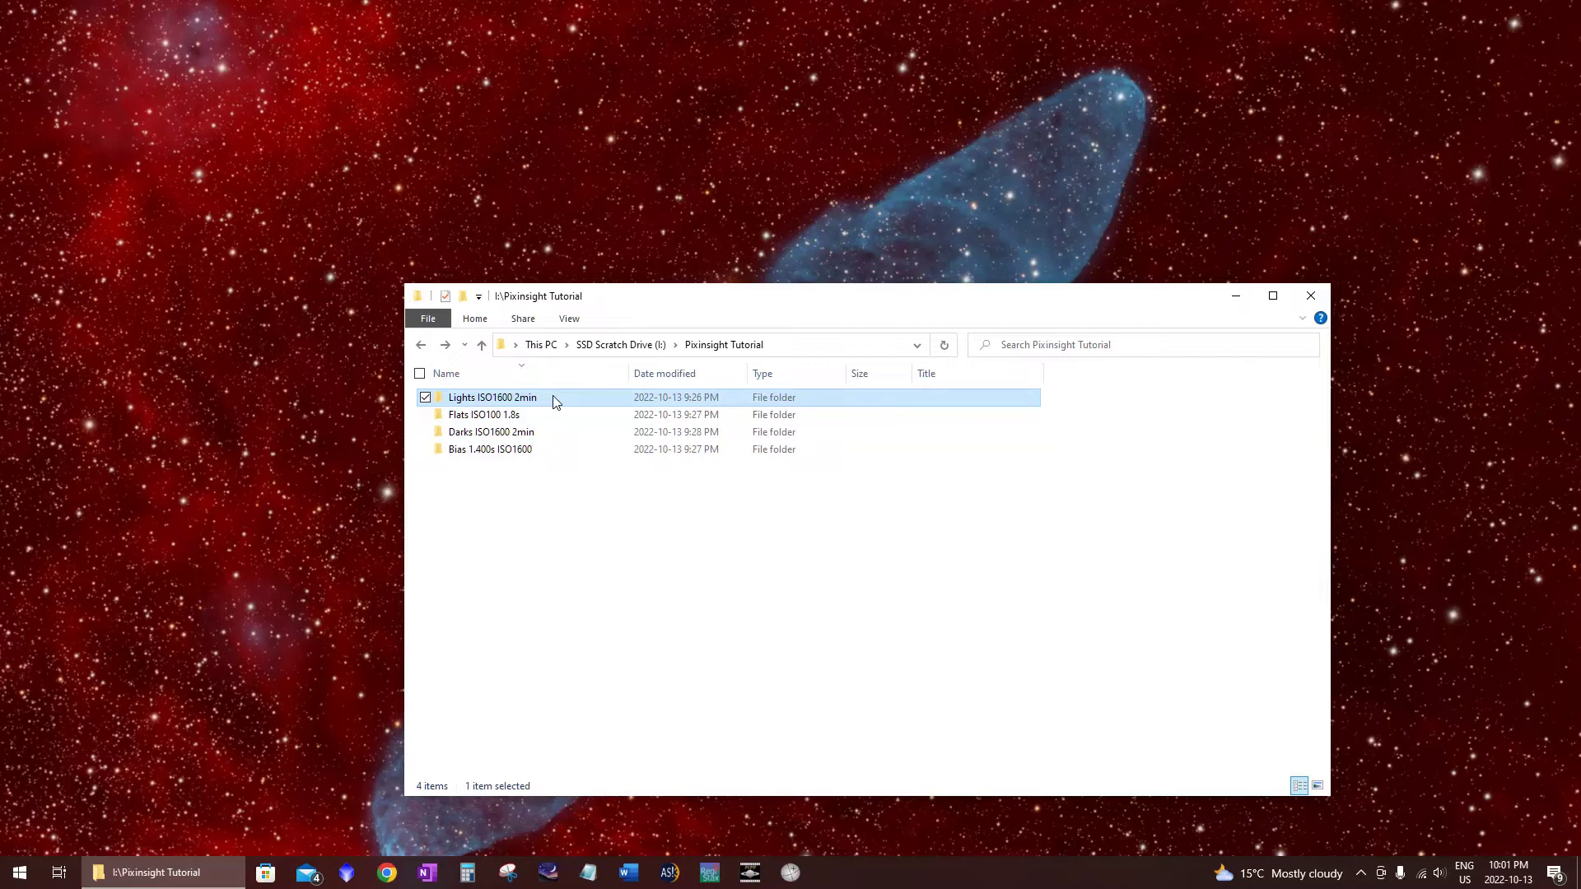
# Step: Switch to PixInsight, launch the WeightedBatchPreprocessing script and widen its window
pyautogui.click(344, 873)
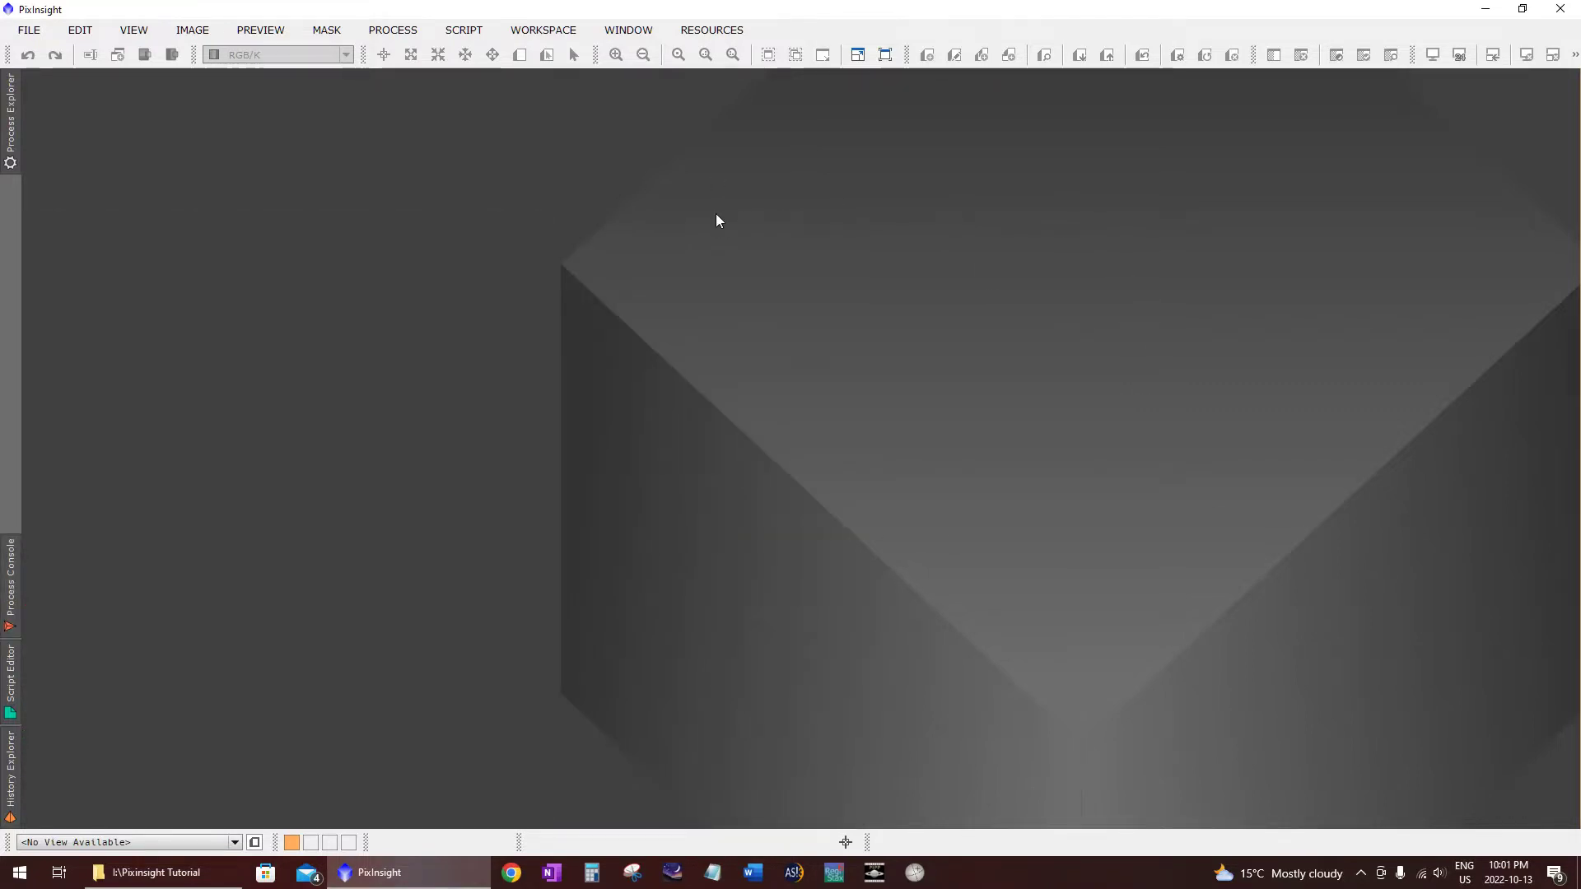
pyautogui.click(466, 30)
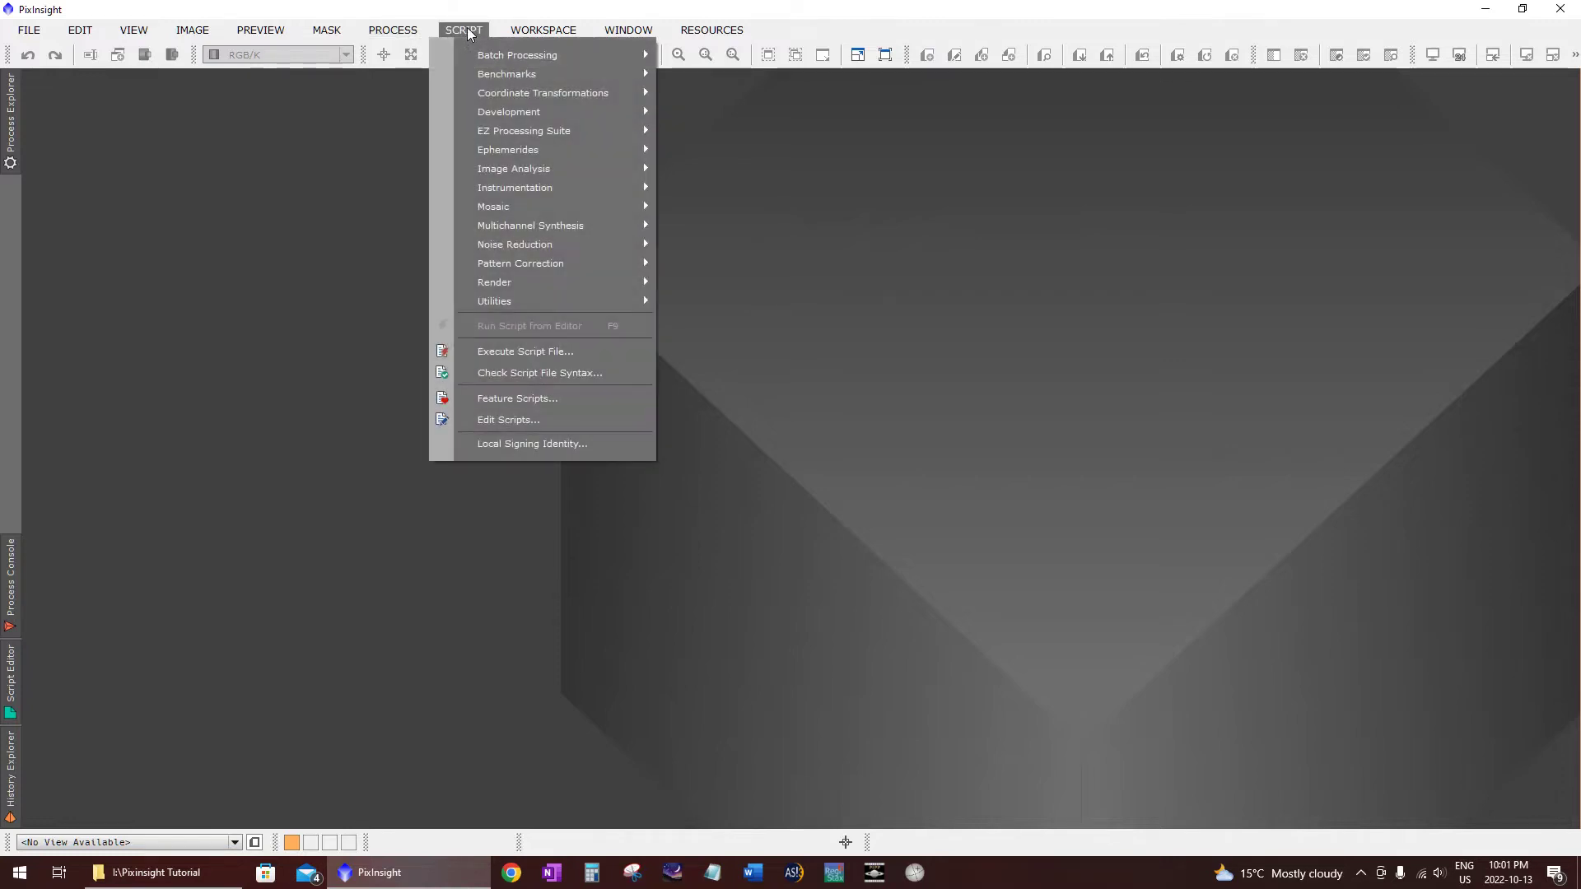
pyautogui.moveTo(468, 58)
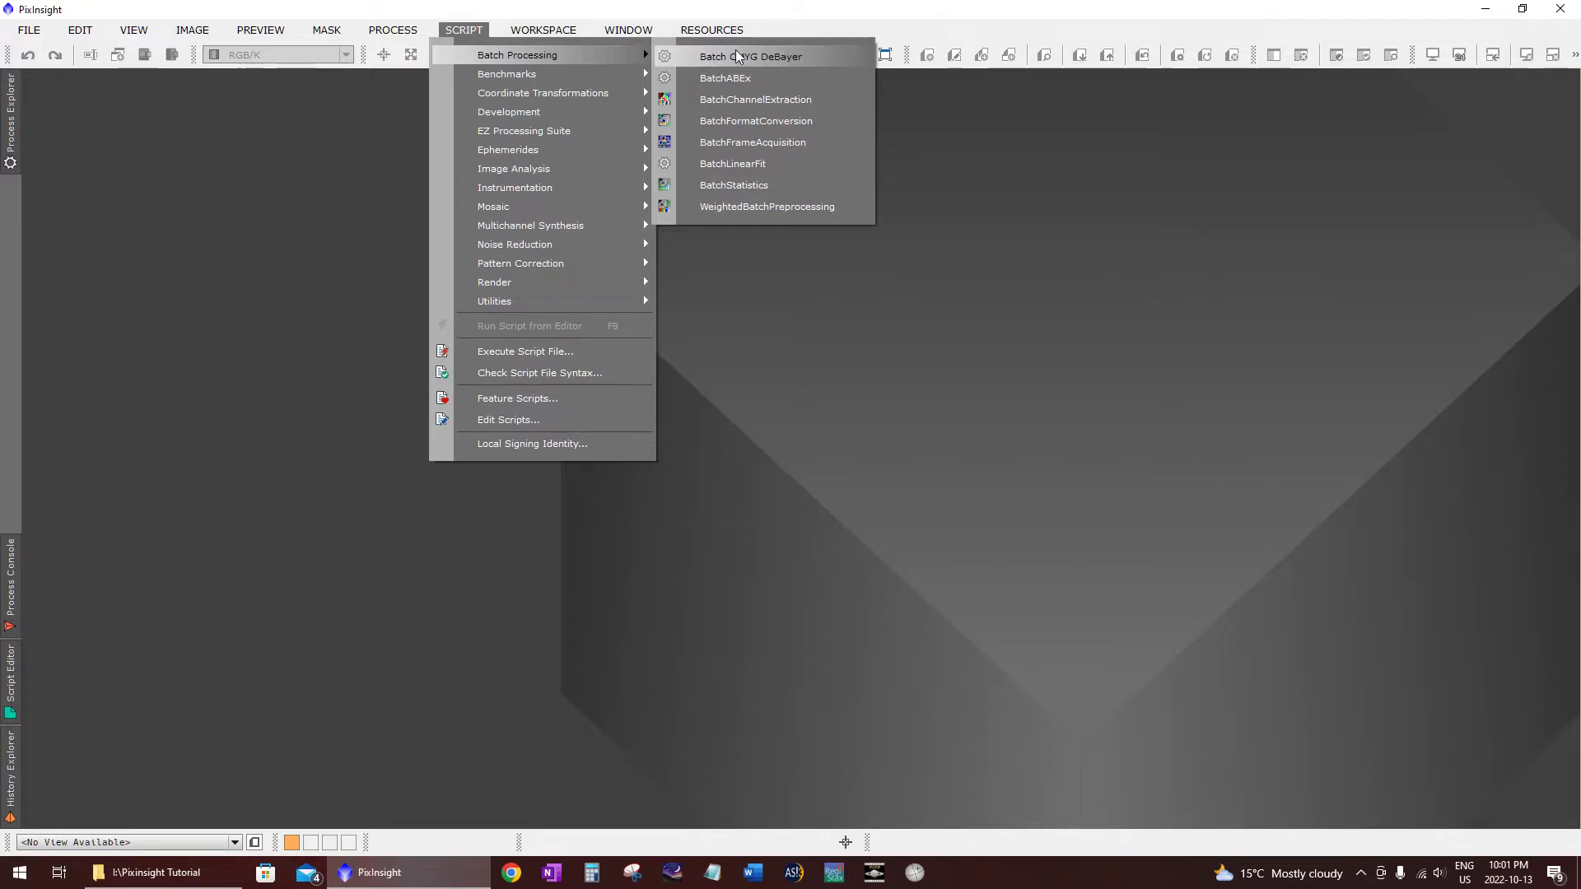
pyautogui.click(757, 207)
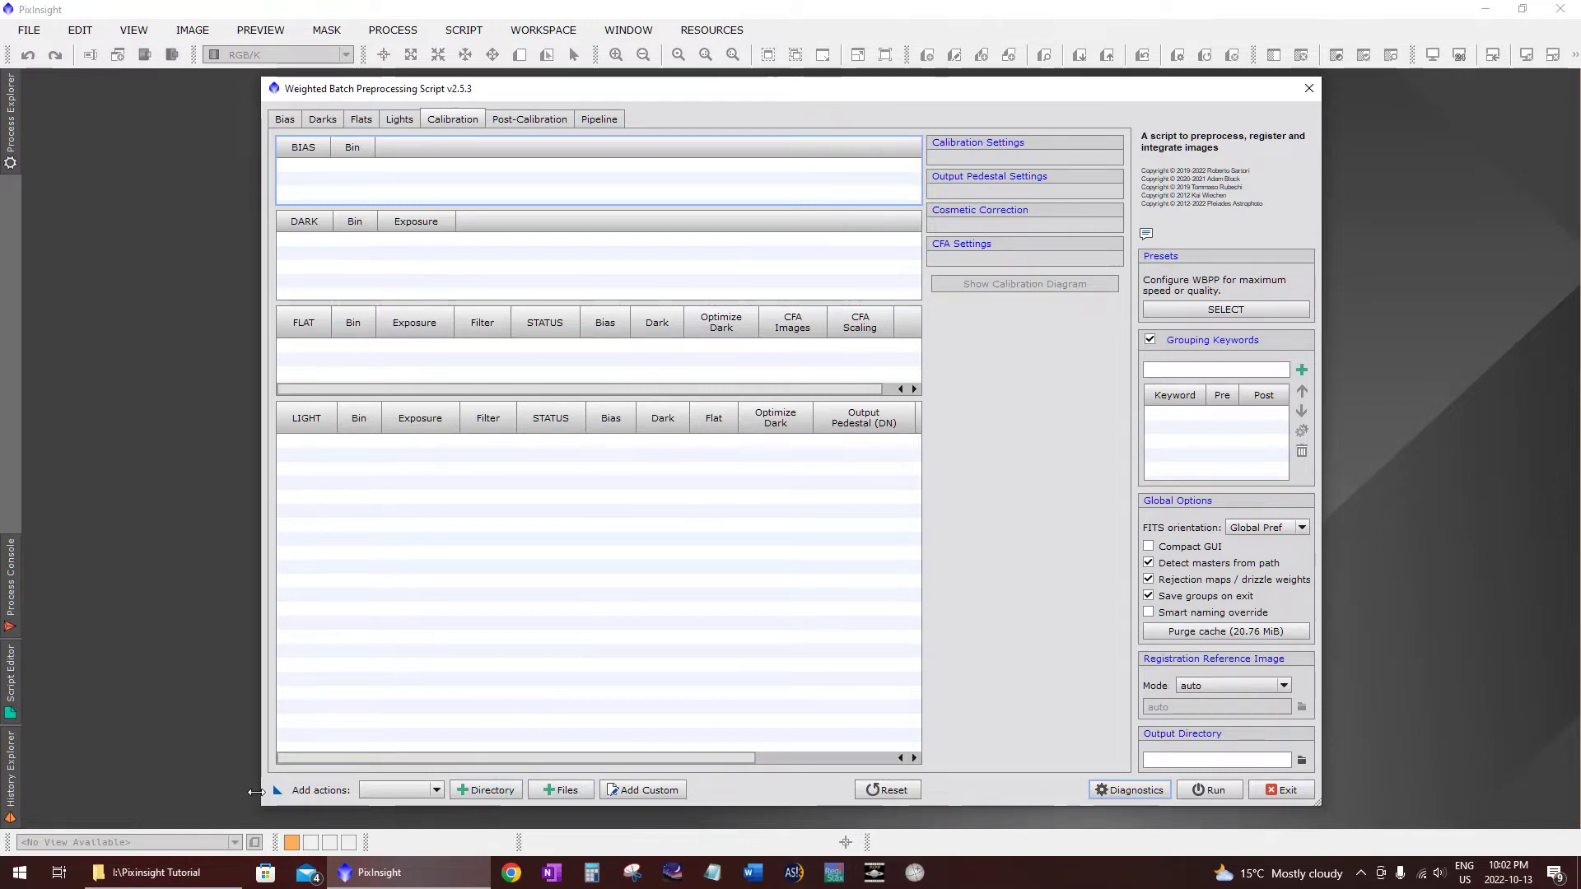
pyautogui.moveTo(255, 791); pyautogui.dragTo(44, 732)
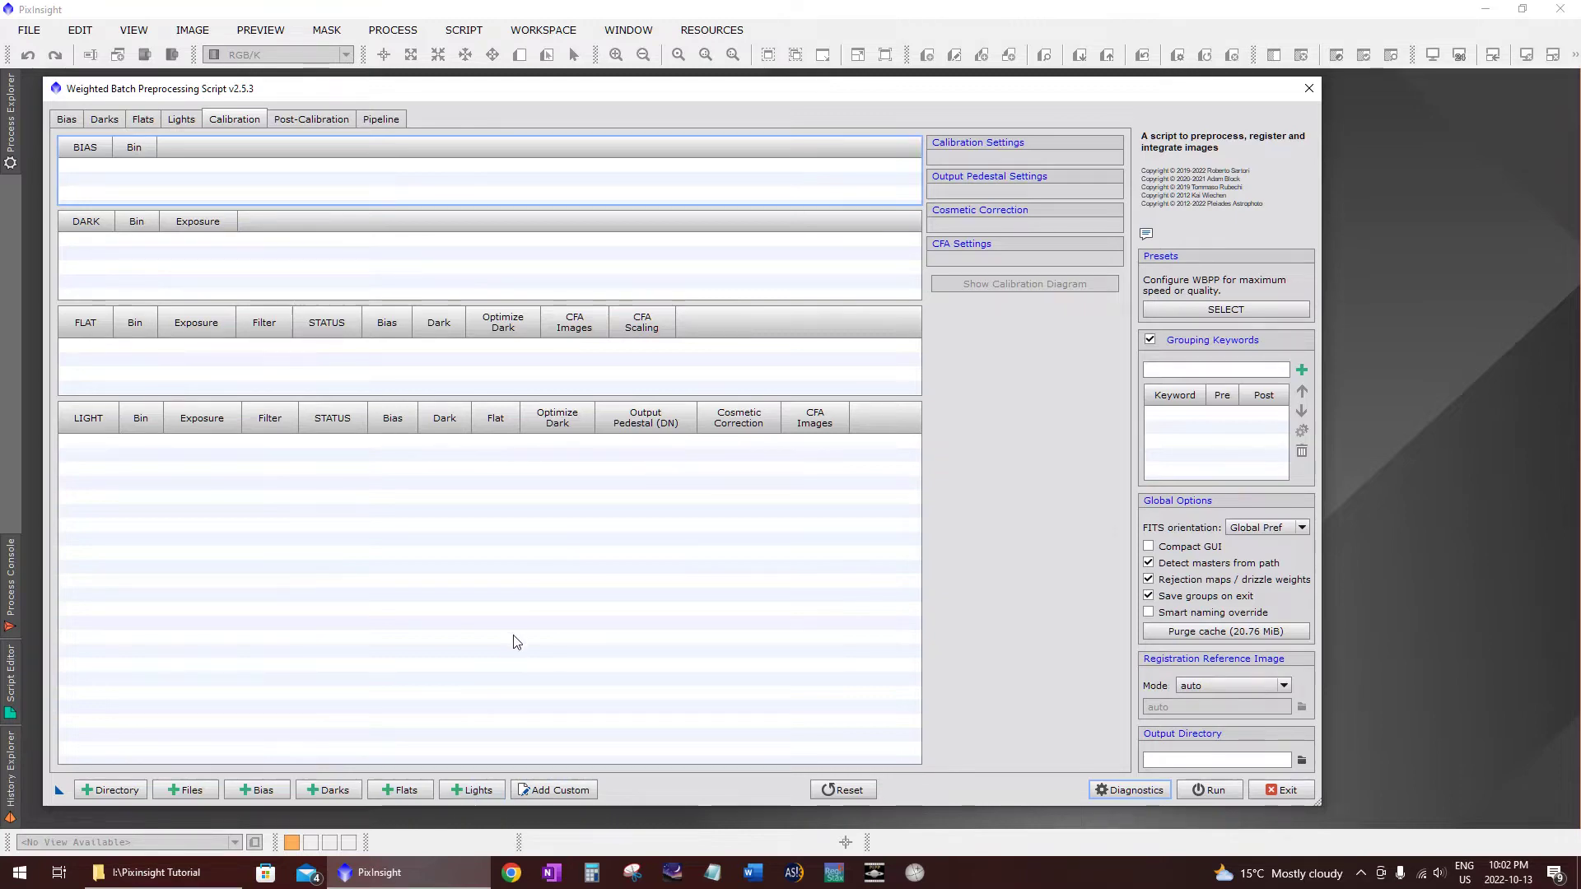
# Step: Add all CR2 images from the Lights ISO1600 2min folder as light frames
pyautogui.click(473, 791)
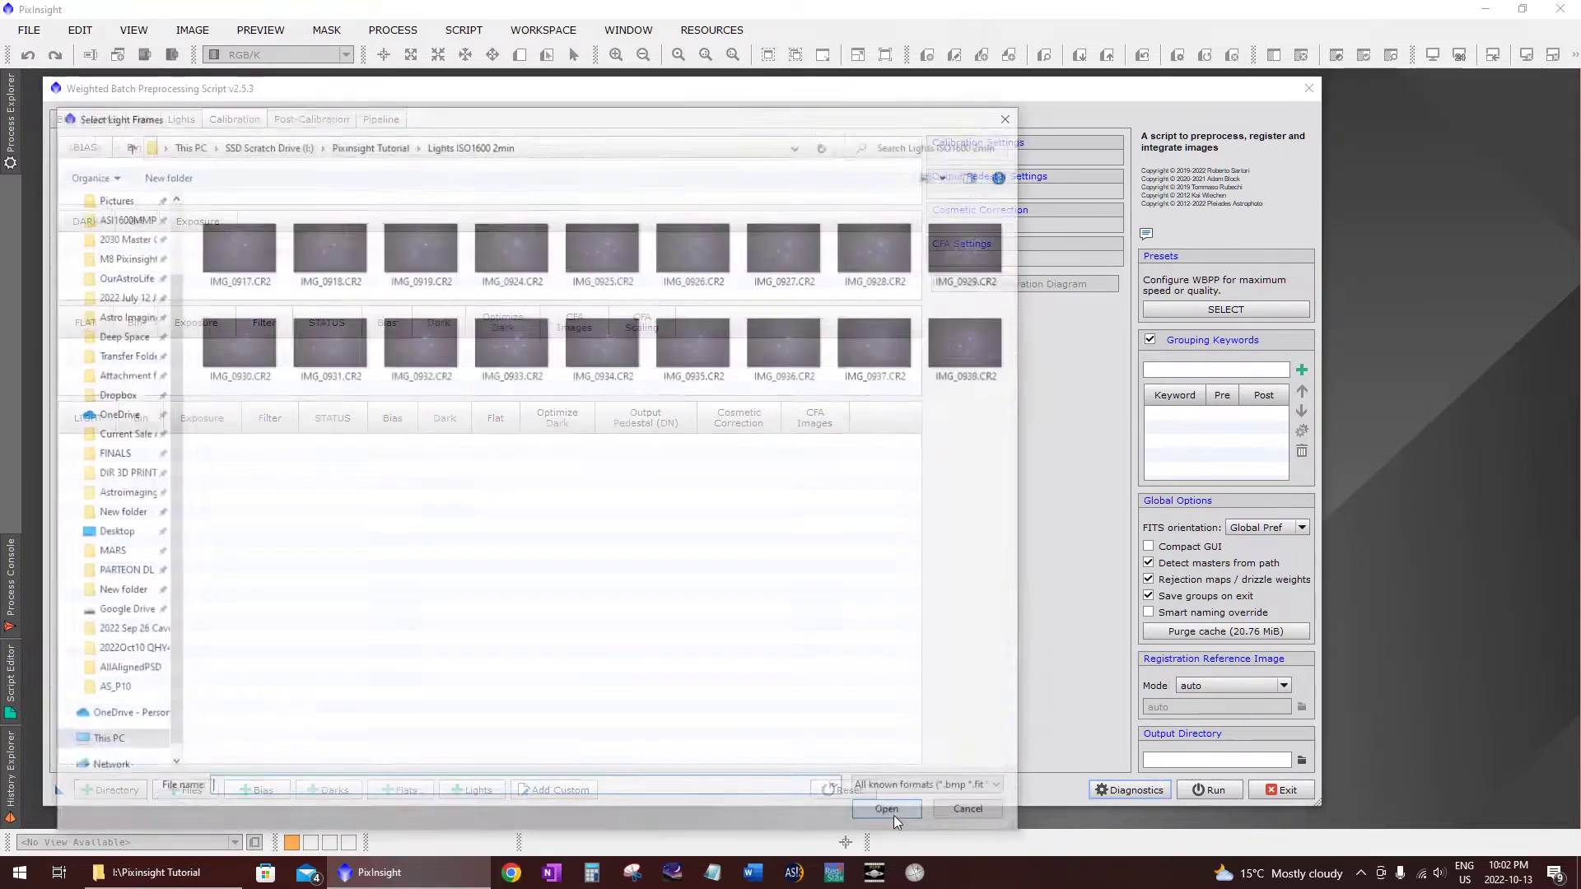
pyautogui.click(402, 144)
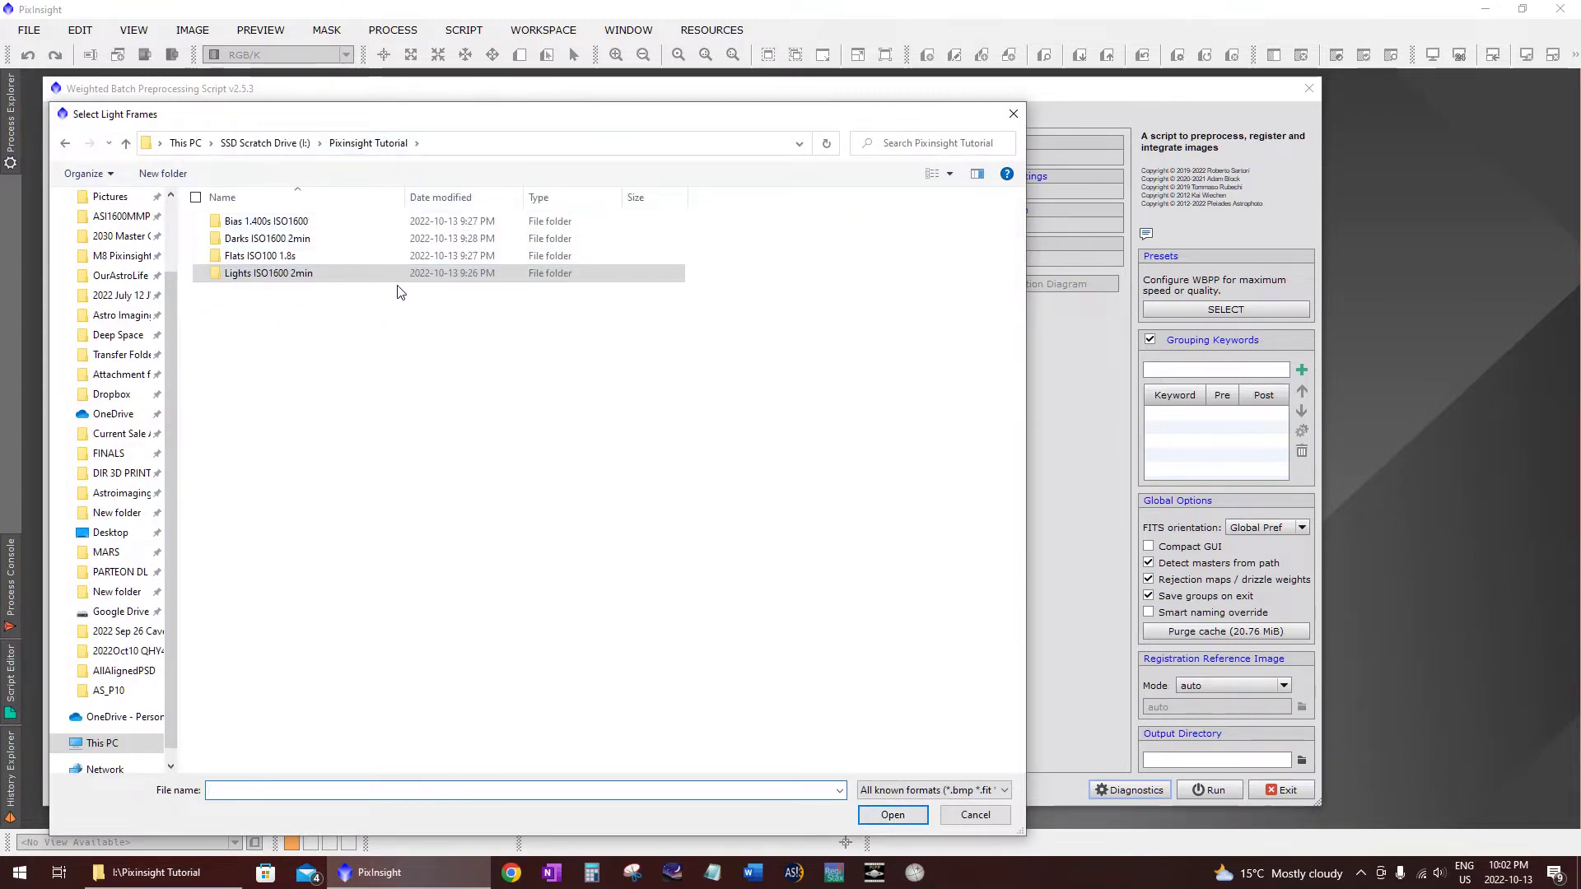
pyautogui.doubleClick(280, 275)
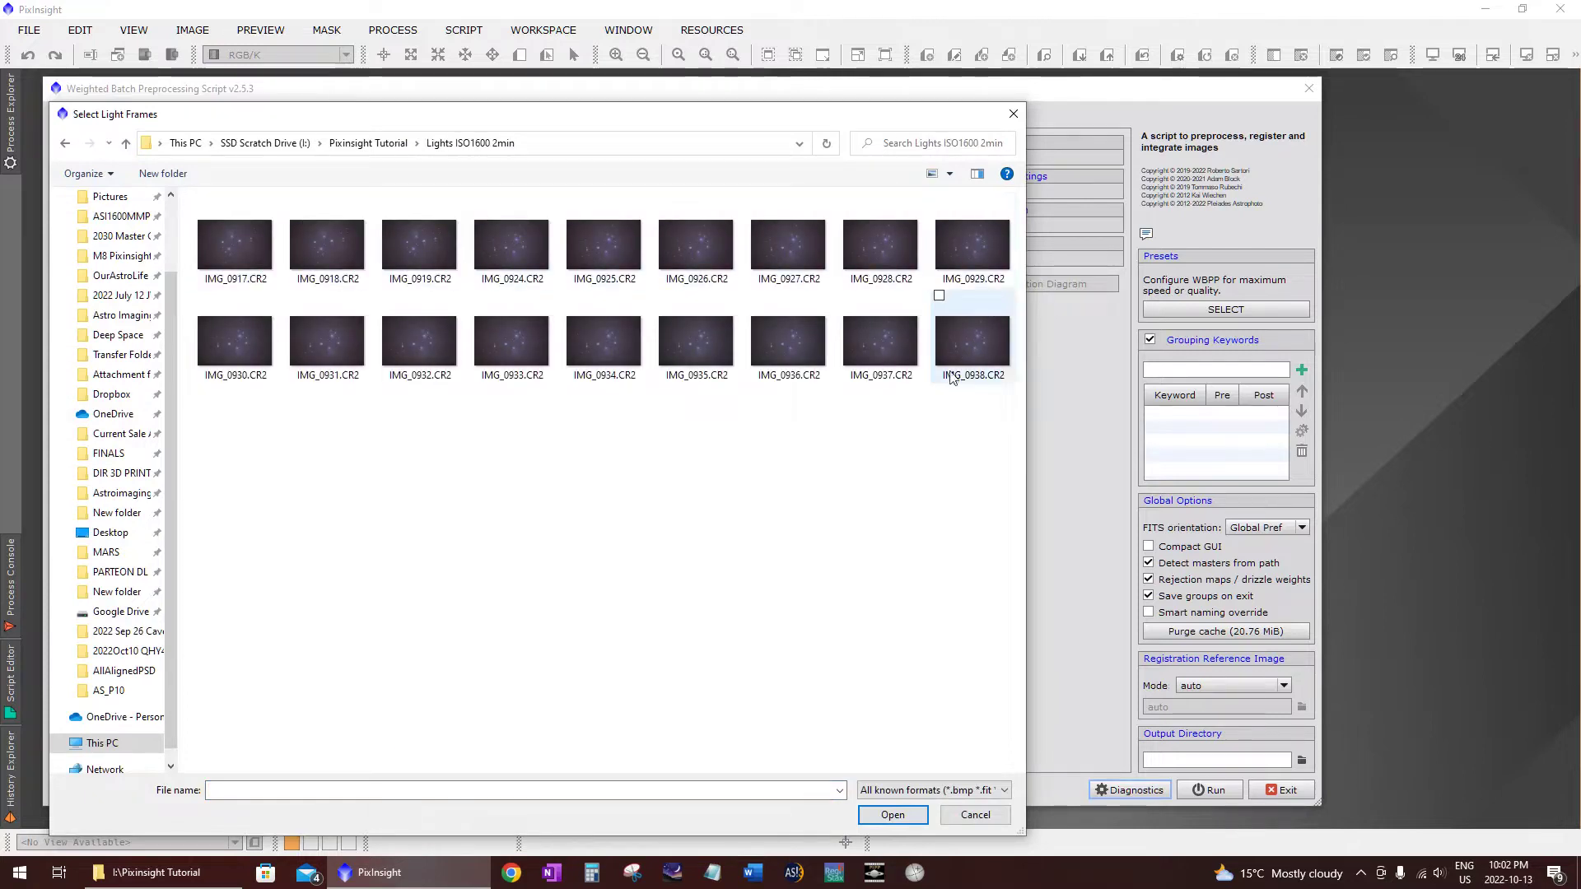
pyautogui.moveTo(218, 430); pyautogui.dragTo(971, 231)
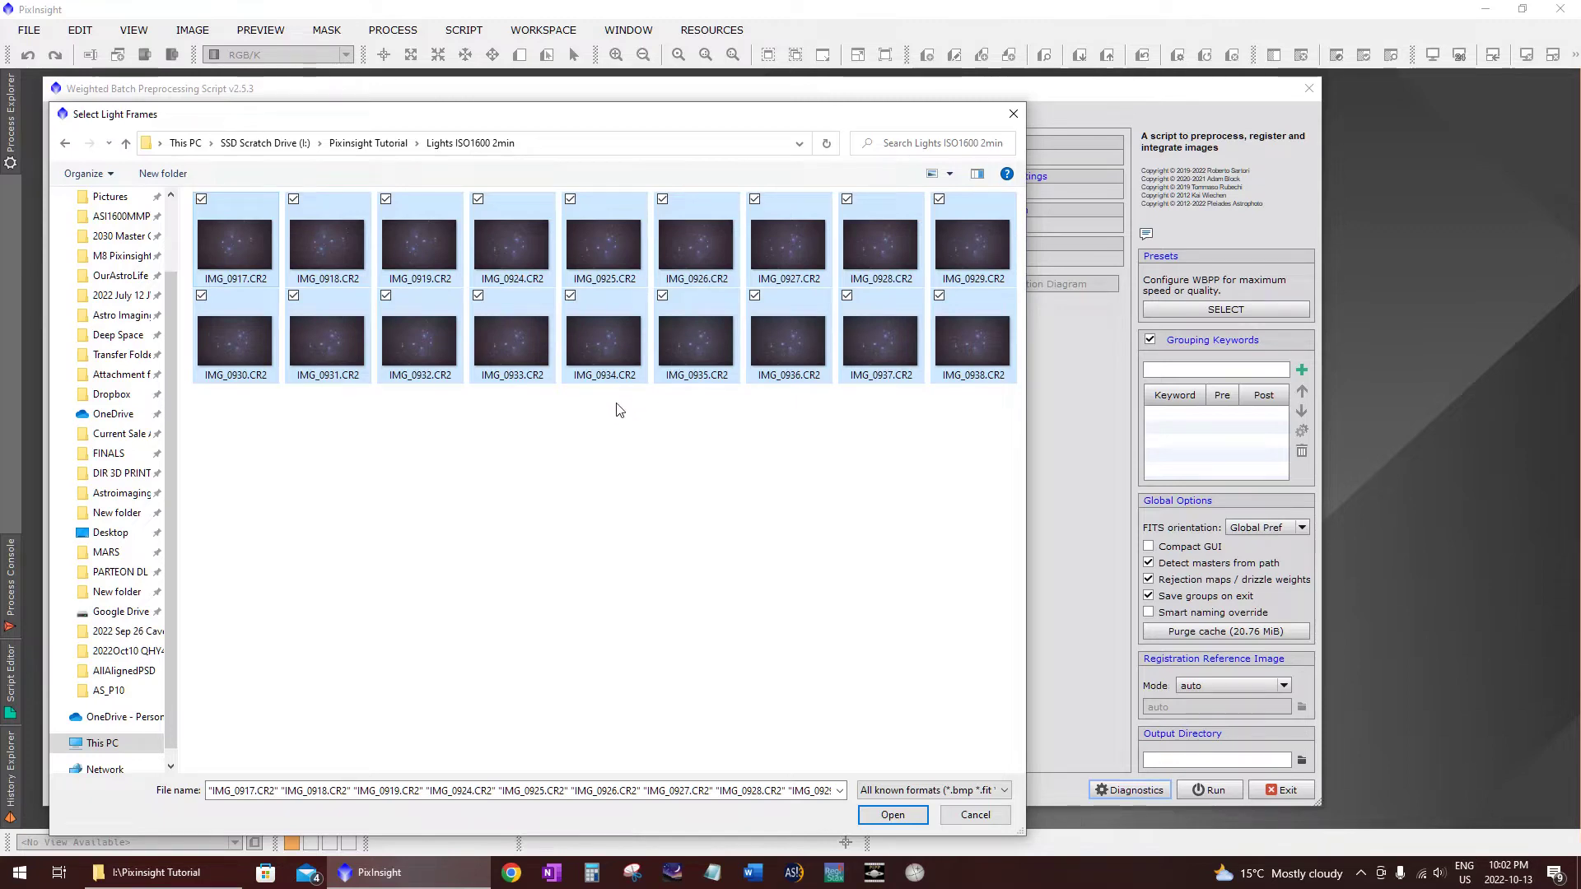
pyautogui.click(893, 814)
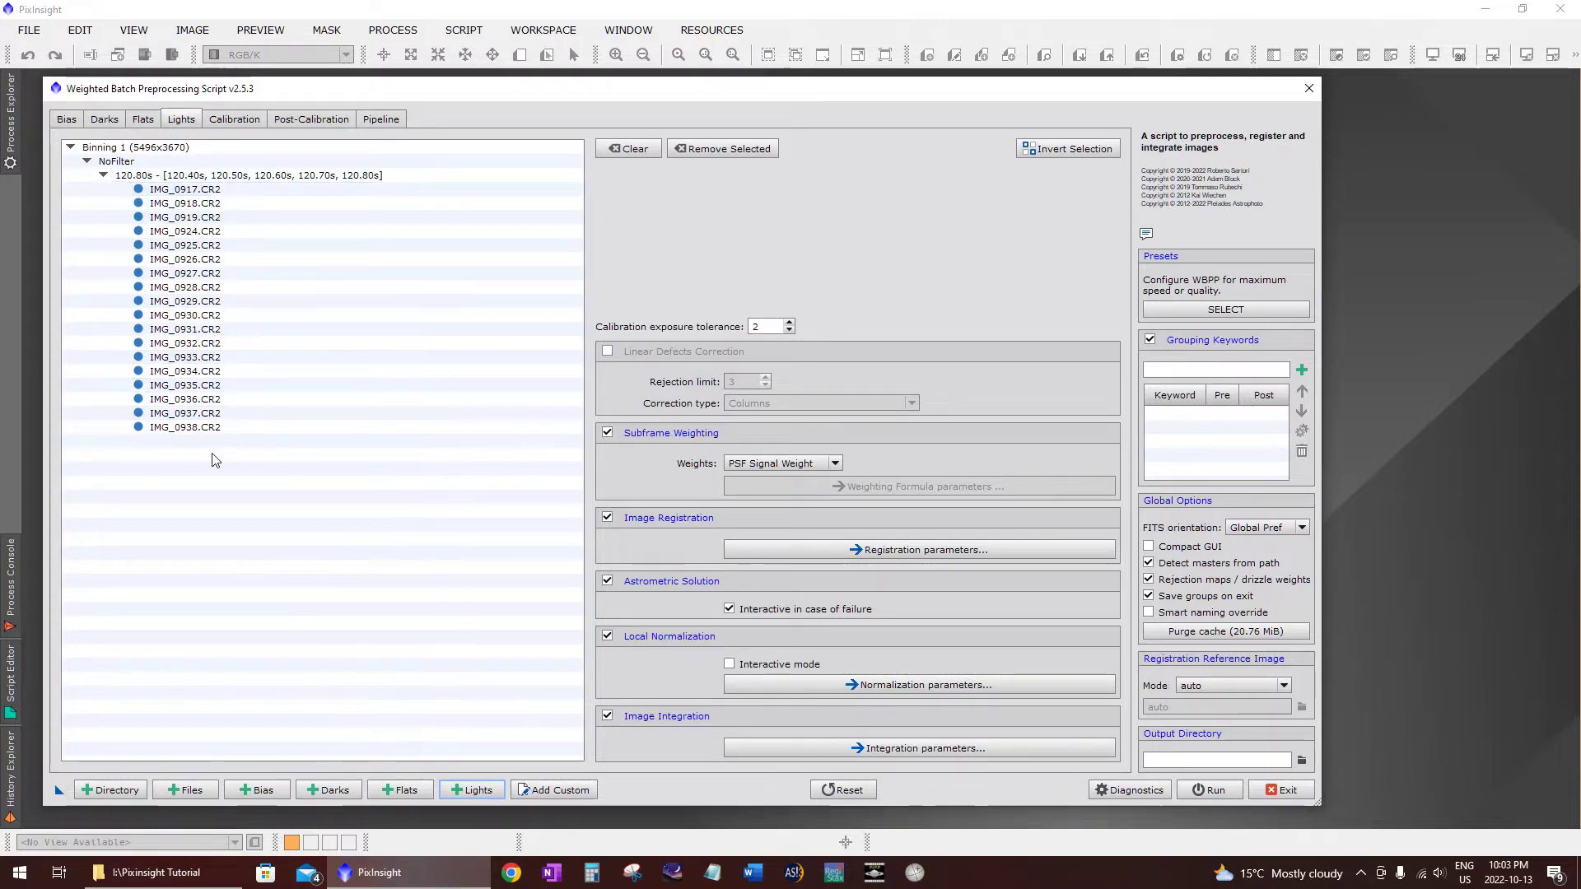
# Step: Add all CR2 images from the Flats ISO100 1.8s folder as flat frames and check the flats and lights lists
pyautogui.click(406, 791)
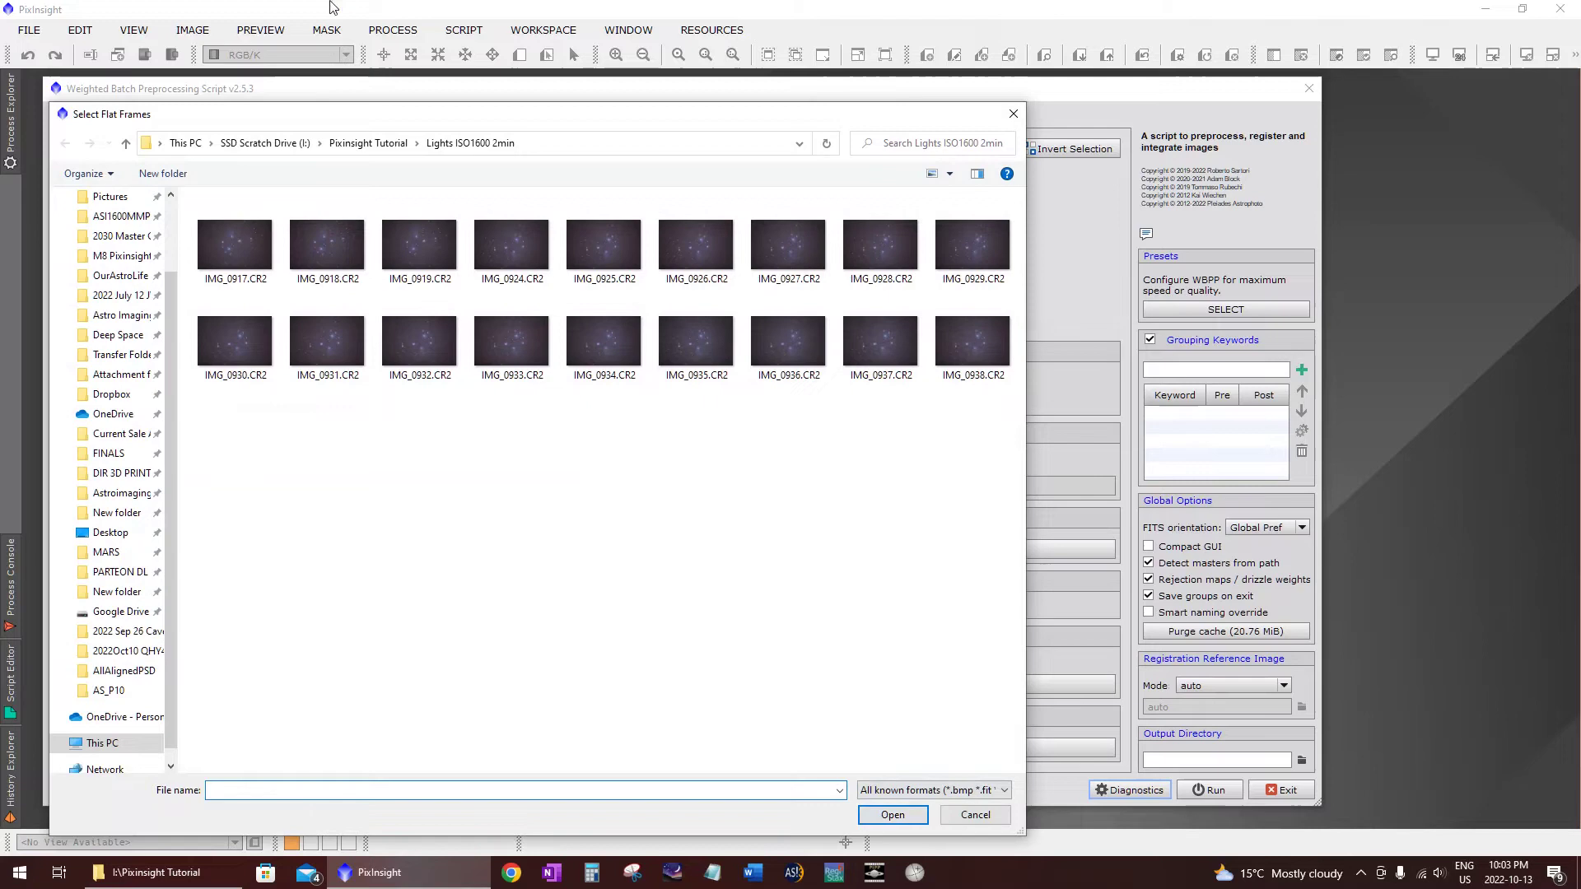
pyautogui.click(368, 143)
pyautogui.doubleClick(289, 261)
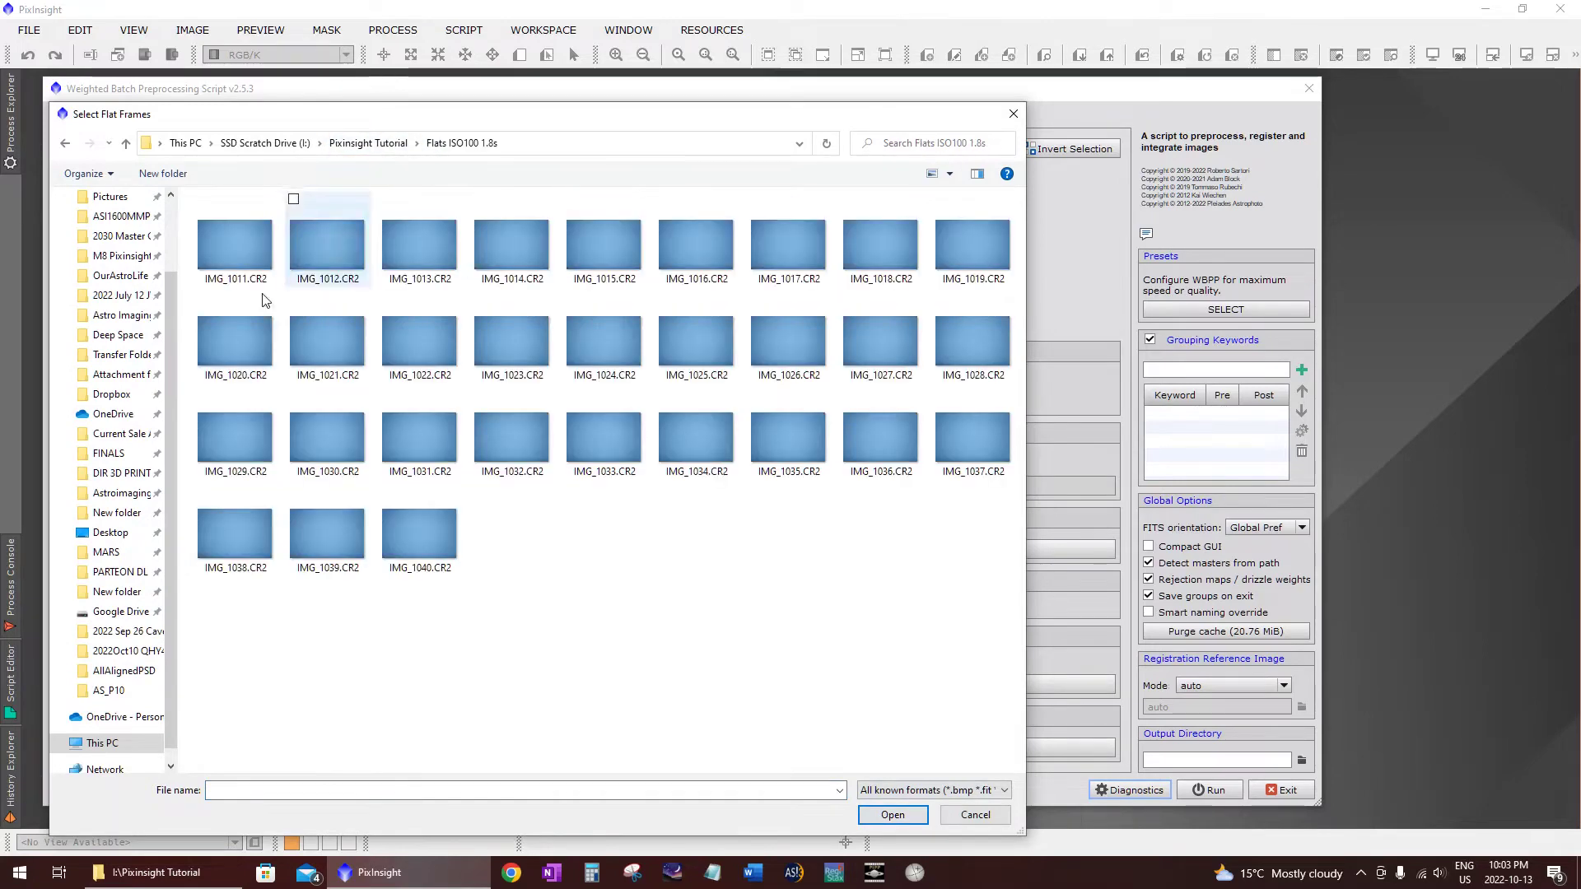
pyautogui.moveTo(228, 630); pyautogui.dragTo(956, 198)
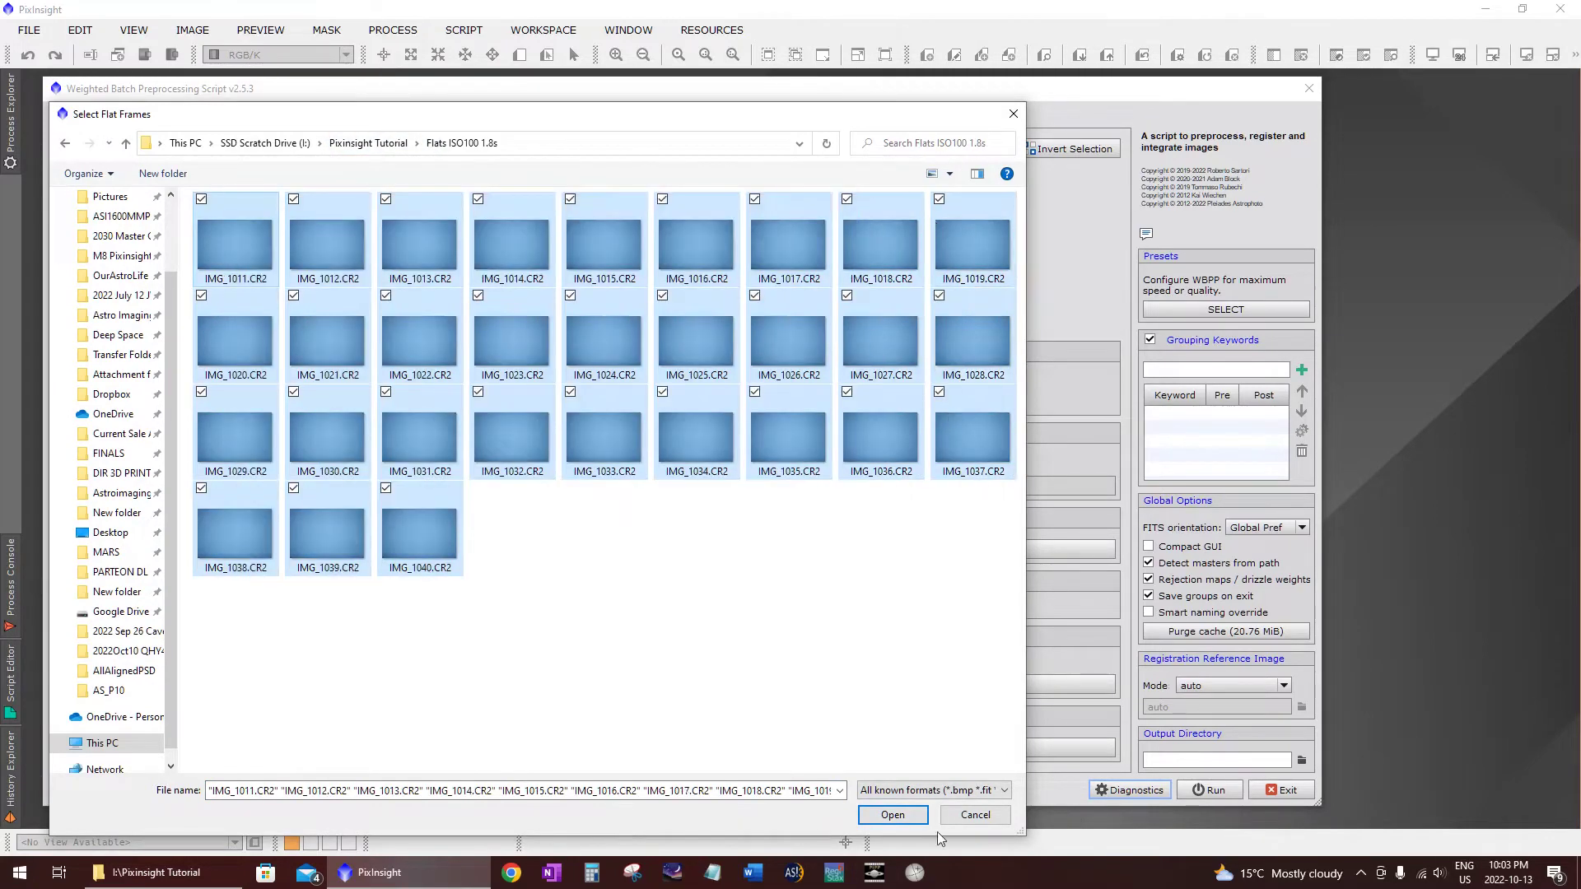
pyautogui.click(892, 814)
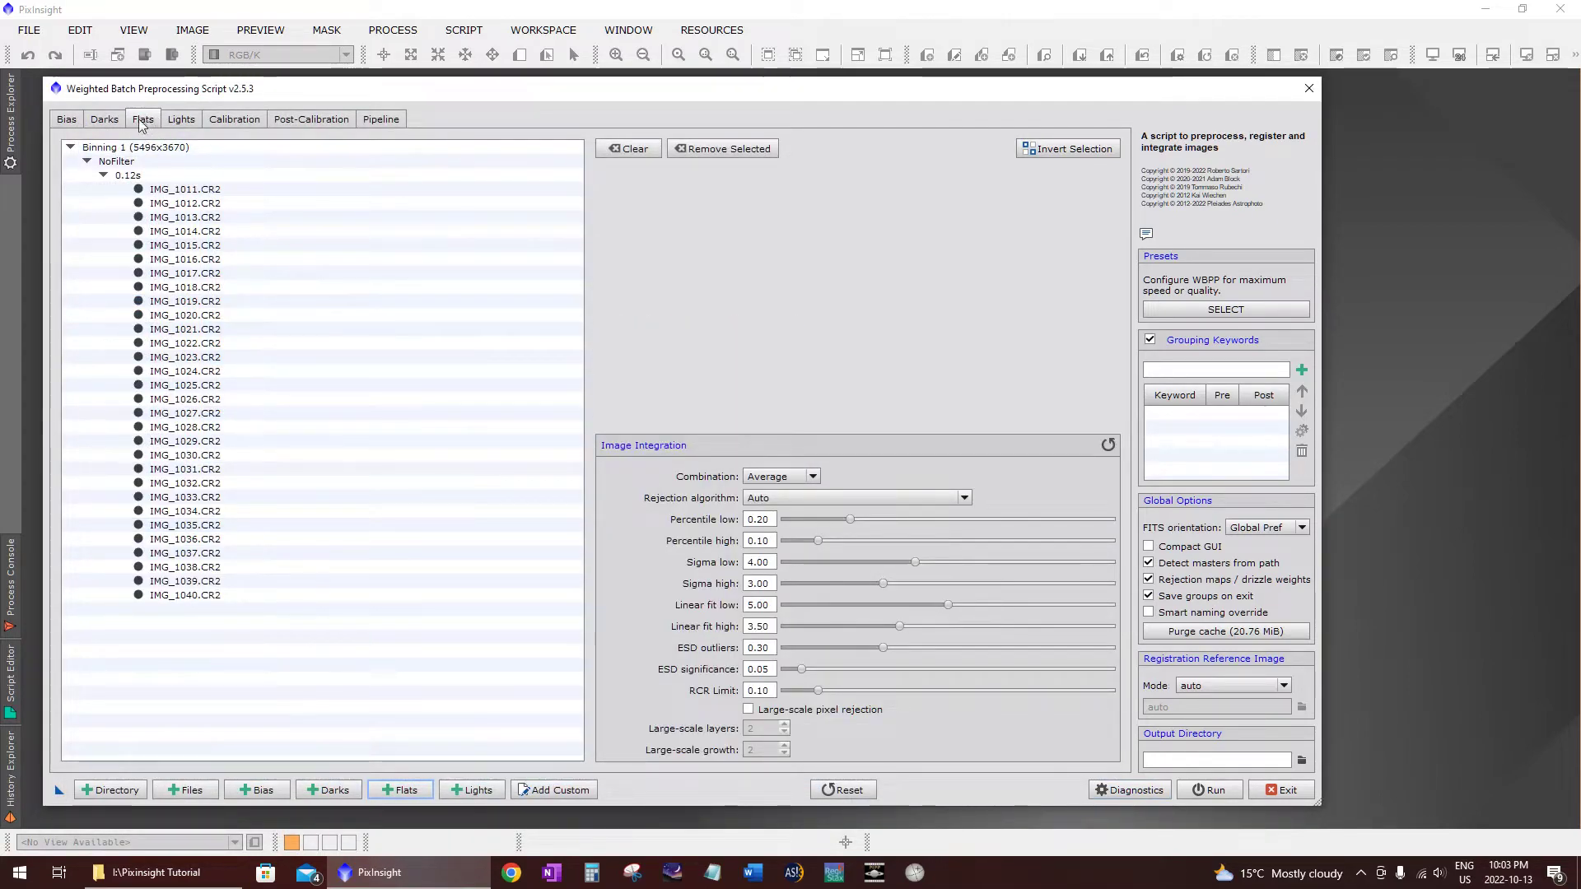
pyautogui.click(178, 122)
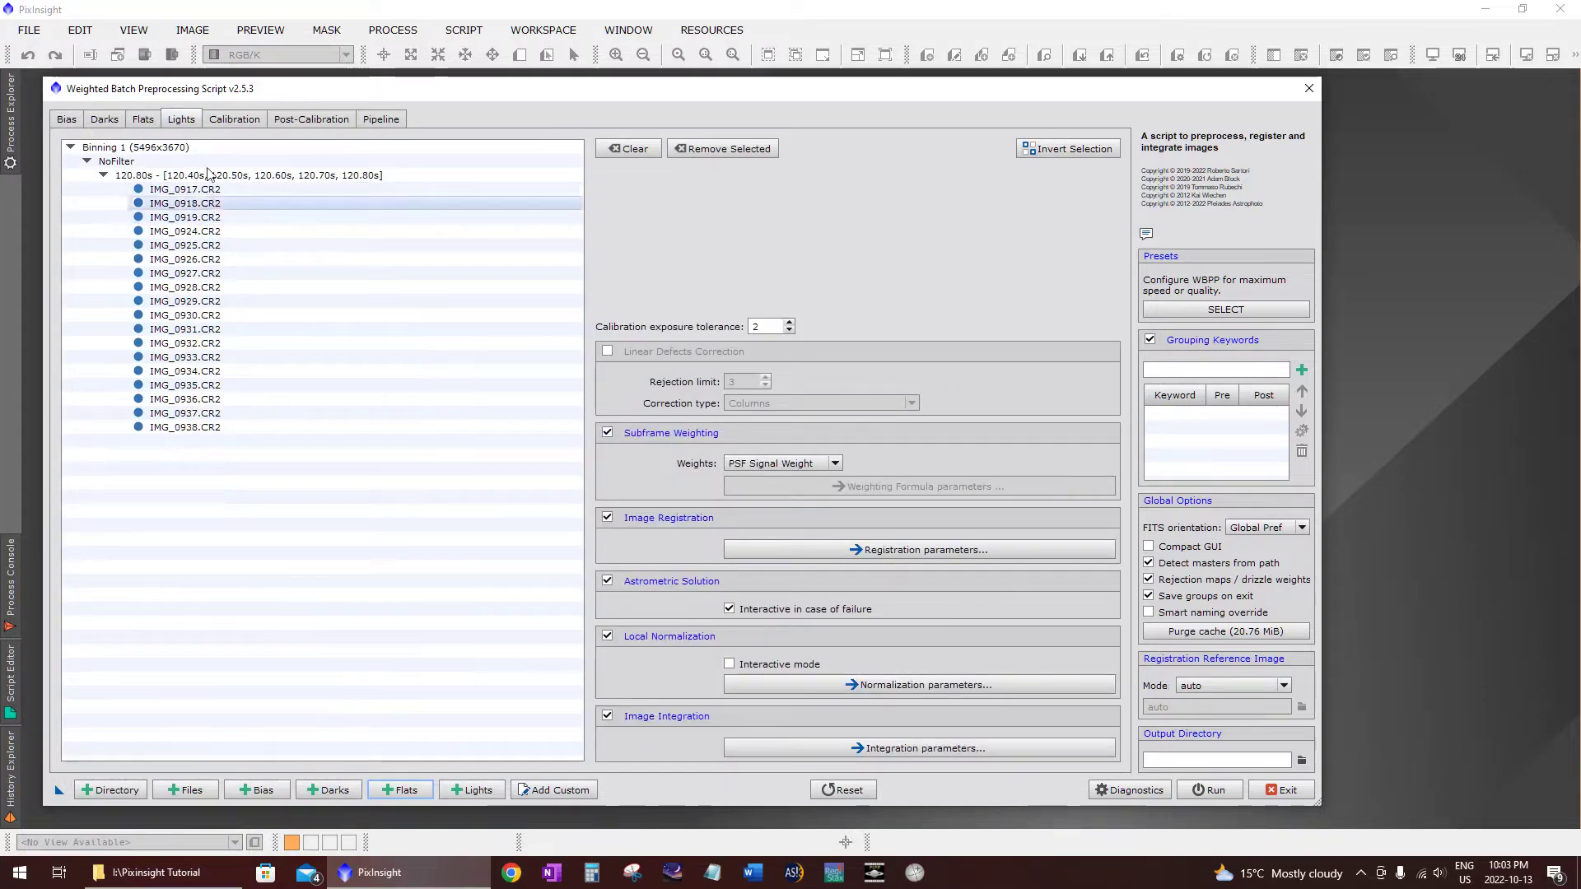
pyautogui.click(143, 122)
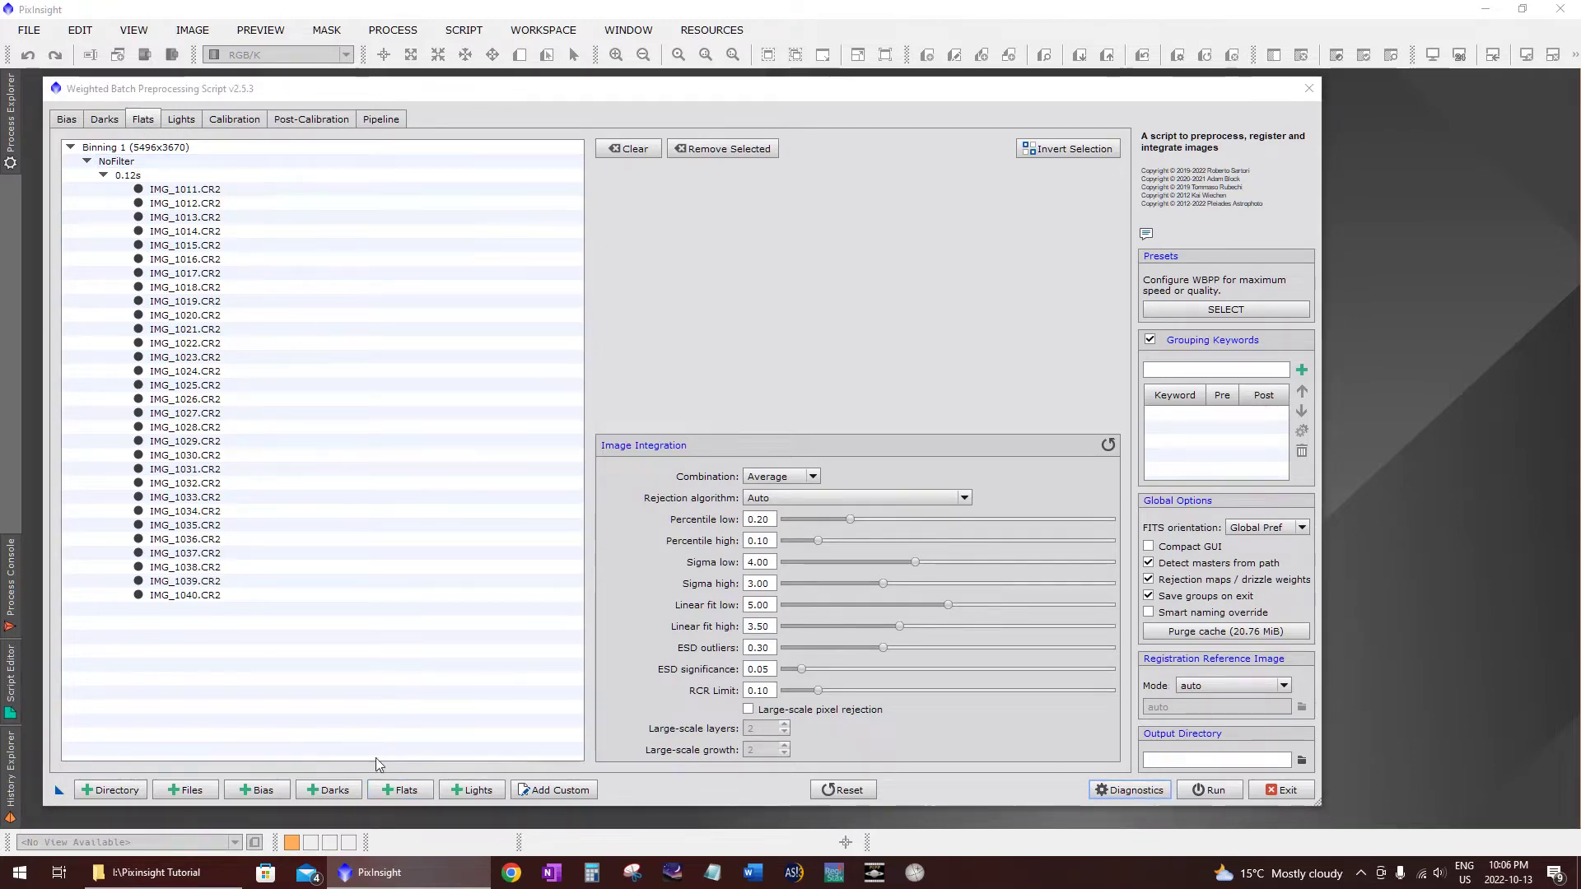
# Step: Add all CR2 images from the Darks ISO1600 2min folder as dark frames
pyautogui.click(331, 792)
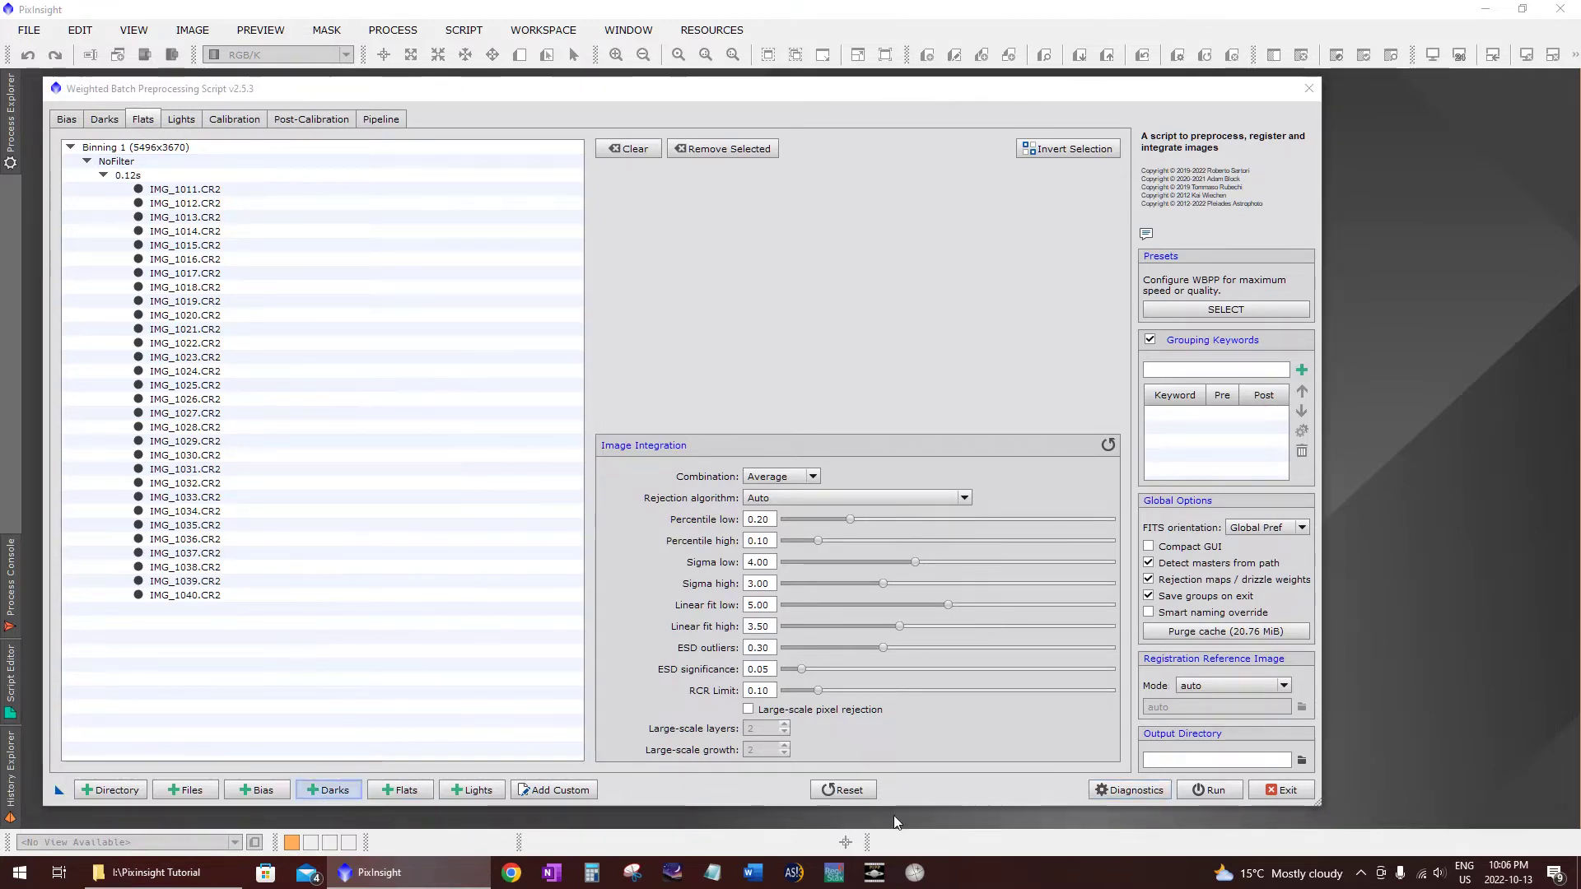
pyautogui.moveTo(242, 410); pyautogui.dragTo(1017, 263)
pyautogui.click(879, 815)
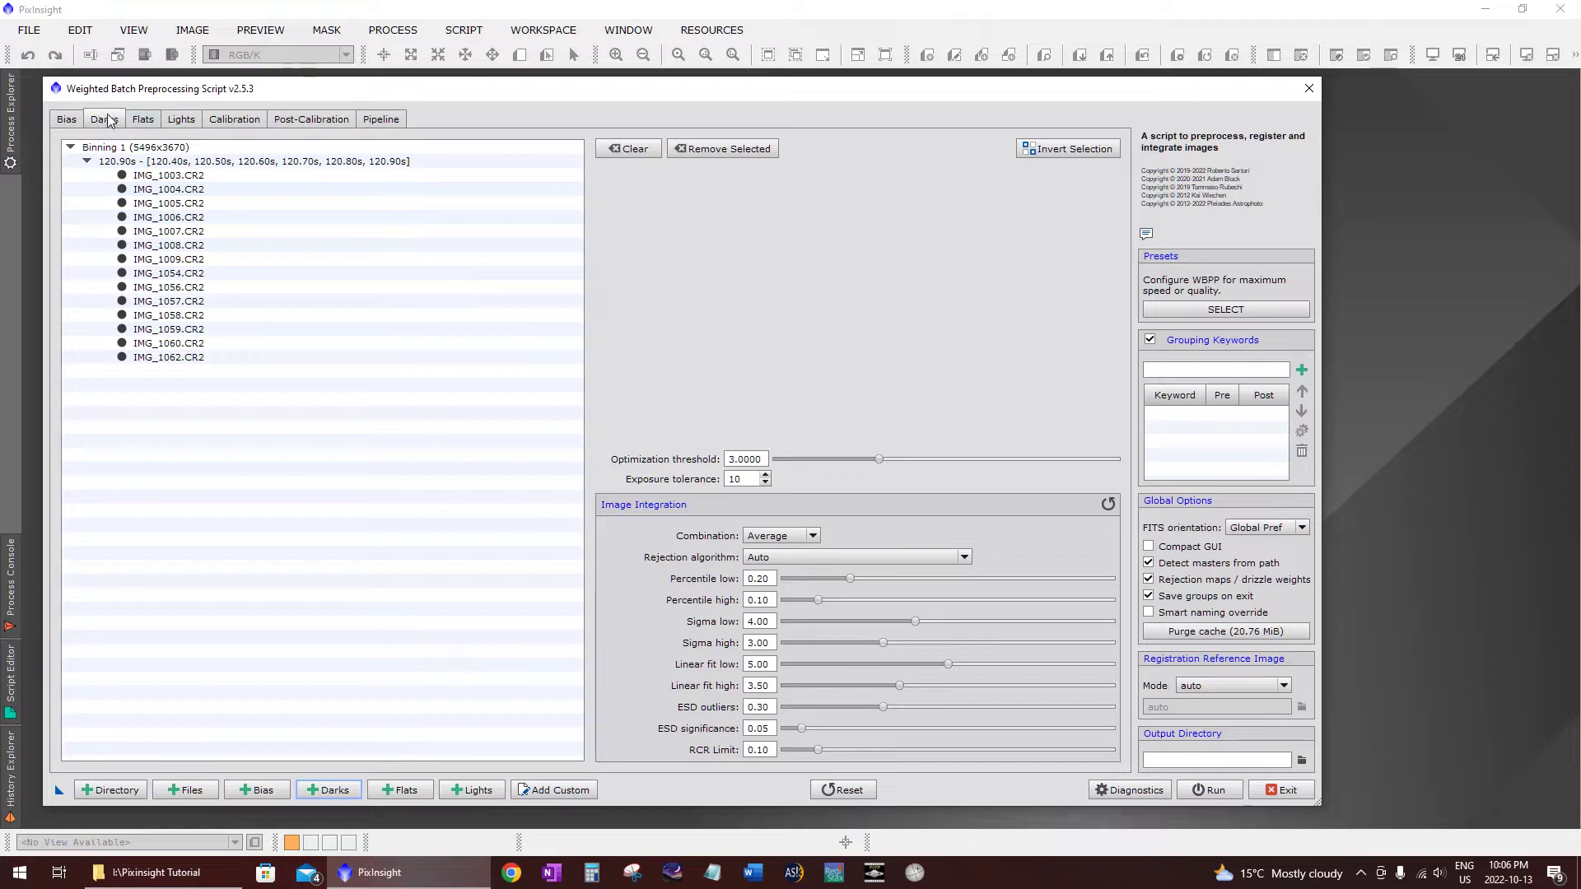
# Step: Add all CR2 images from the Bias 1.400s ISO1600 folder as bias frames
pyautogui.click(63, 121)
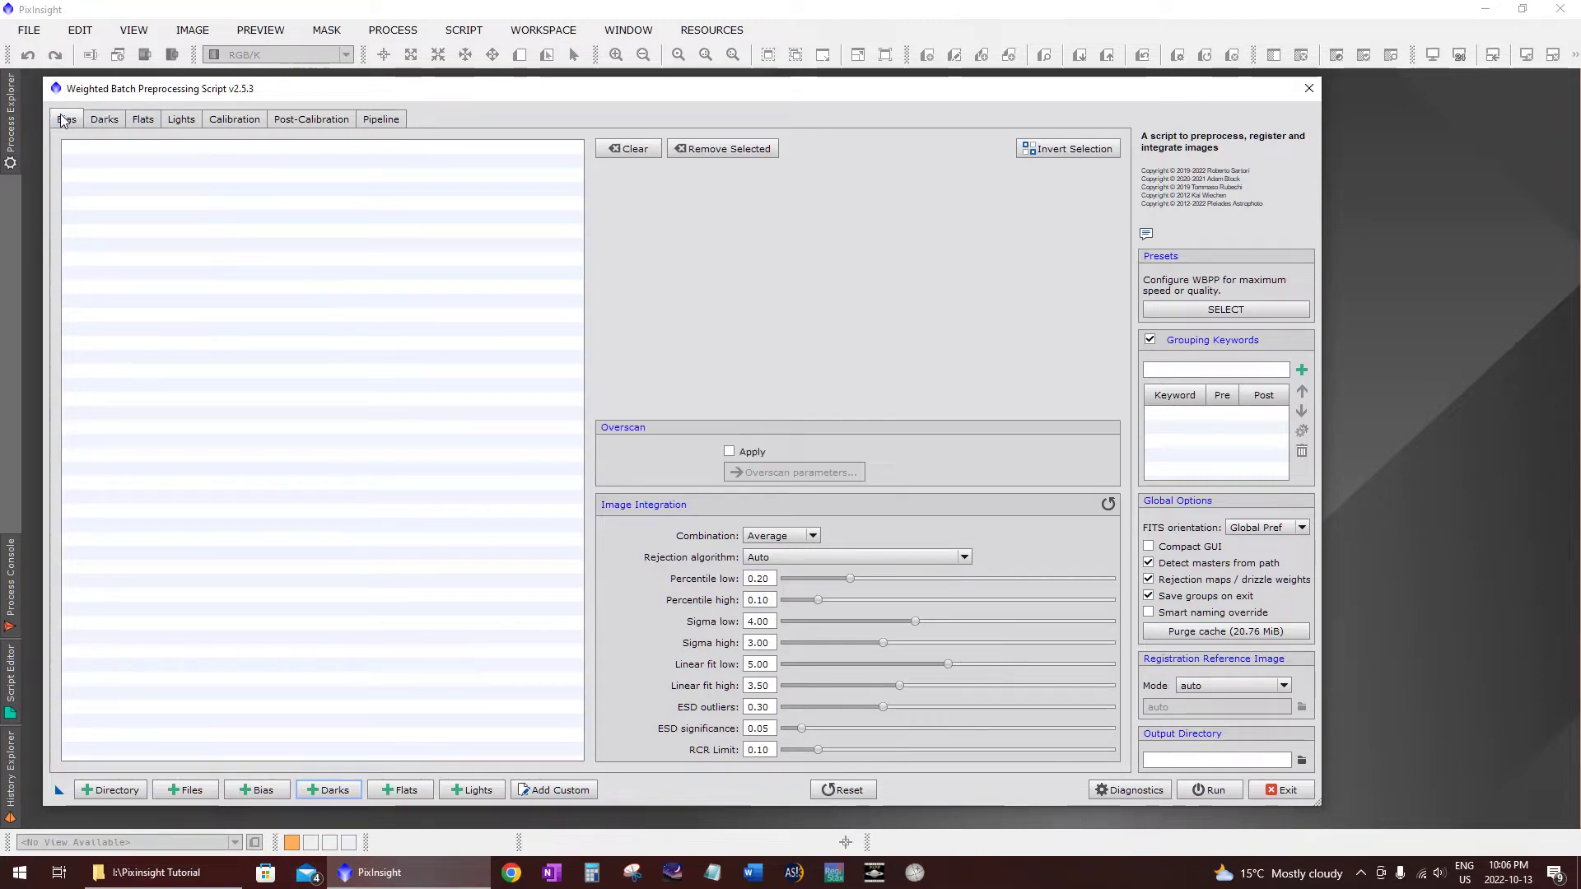
pyautogui.click(256, 791)
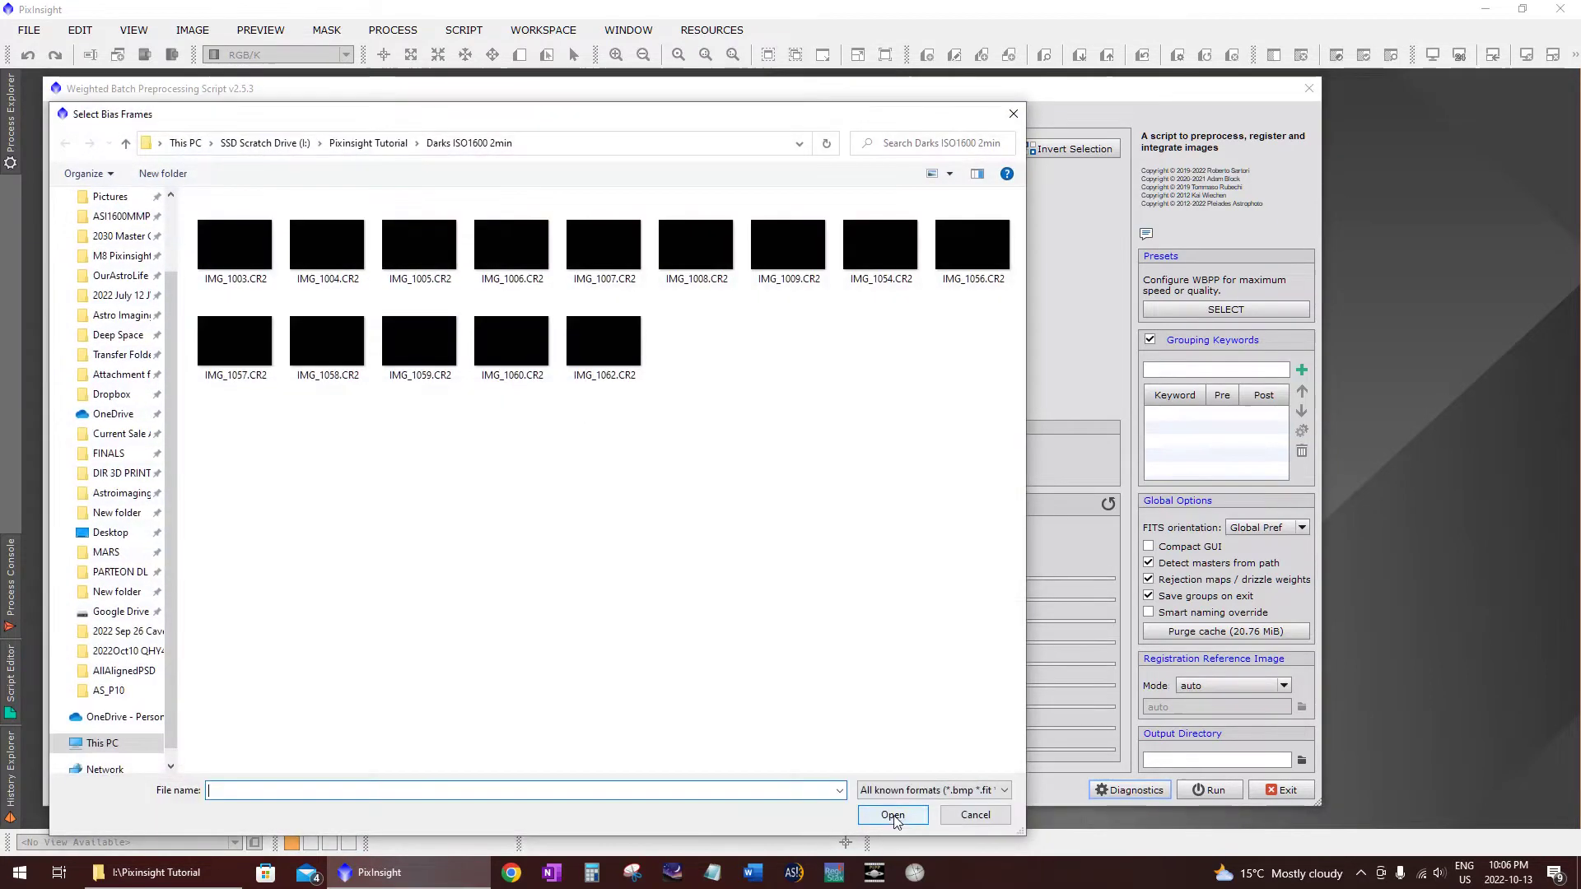
pyautogui.click(368, 143)
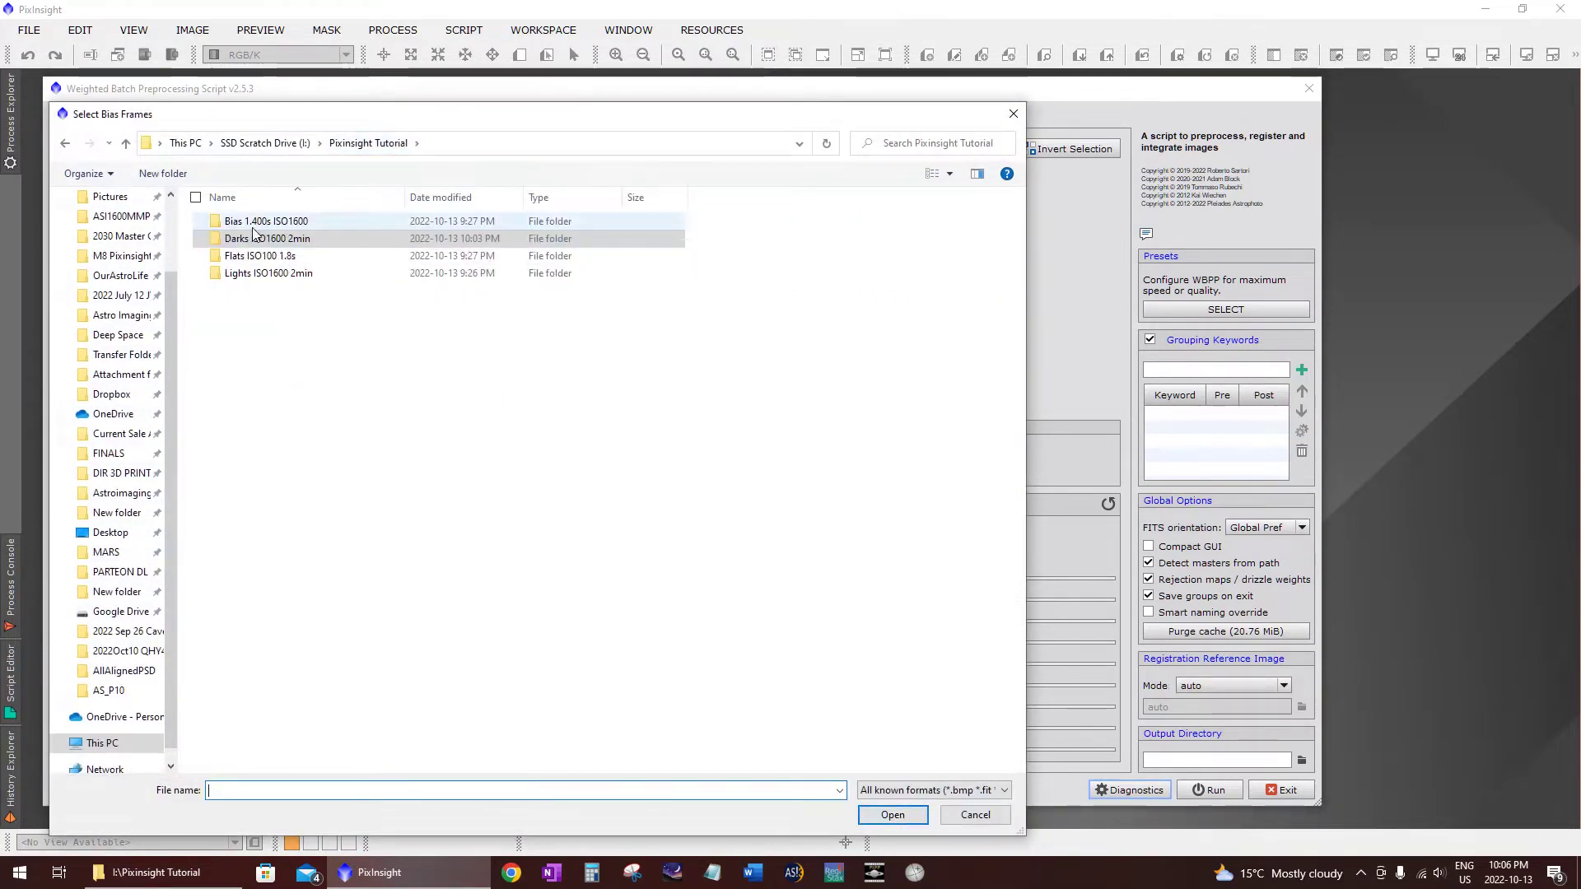
pyautogui.doubleClick(253, 227)
pyautogui.moveTo(252, 653); pyautogui.dragTo(1025, 195)
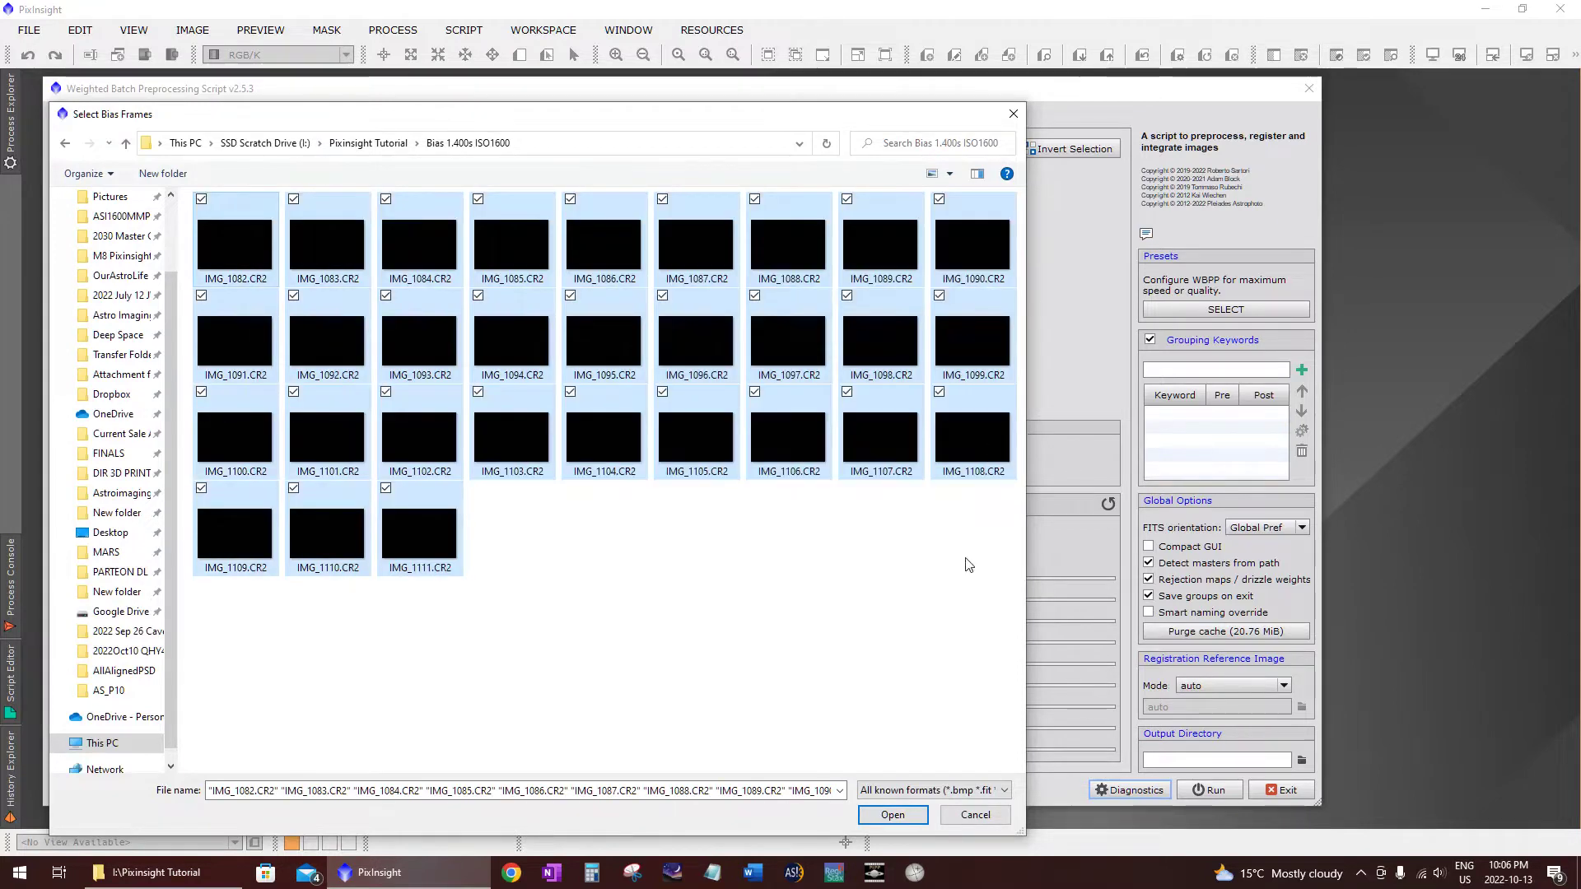
pyautogui.click(893, 815)
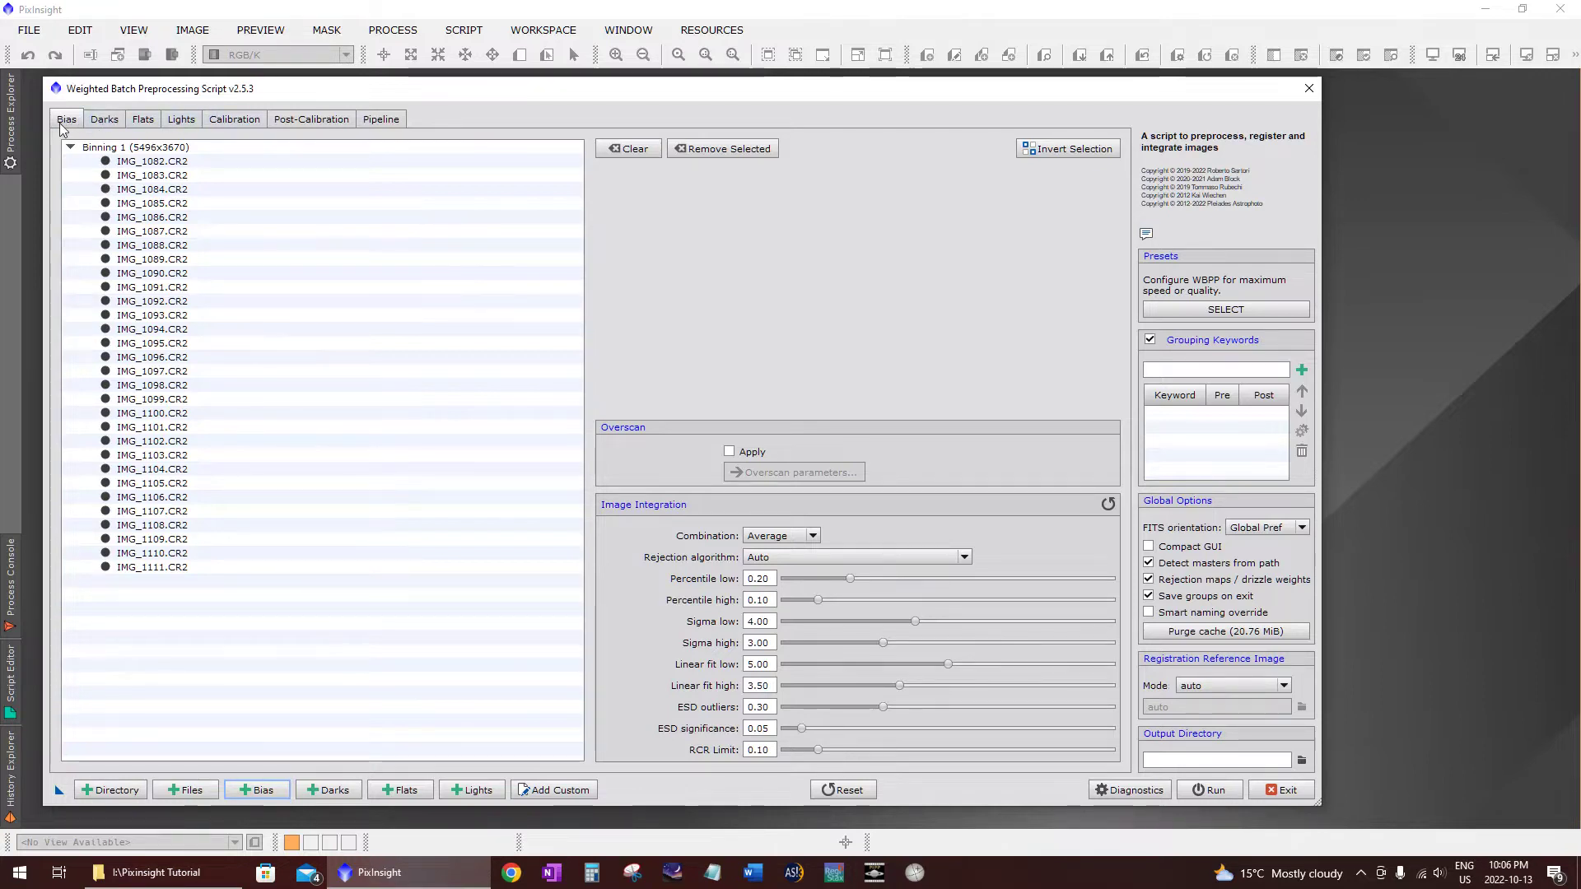
# Step: Review the loaded light, flat, dark and bias frame lists, ending on the light frames and their processing settings
pyautogui.click(179, 123)
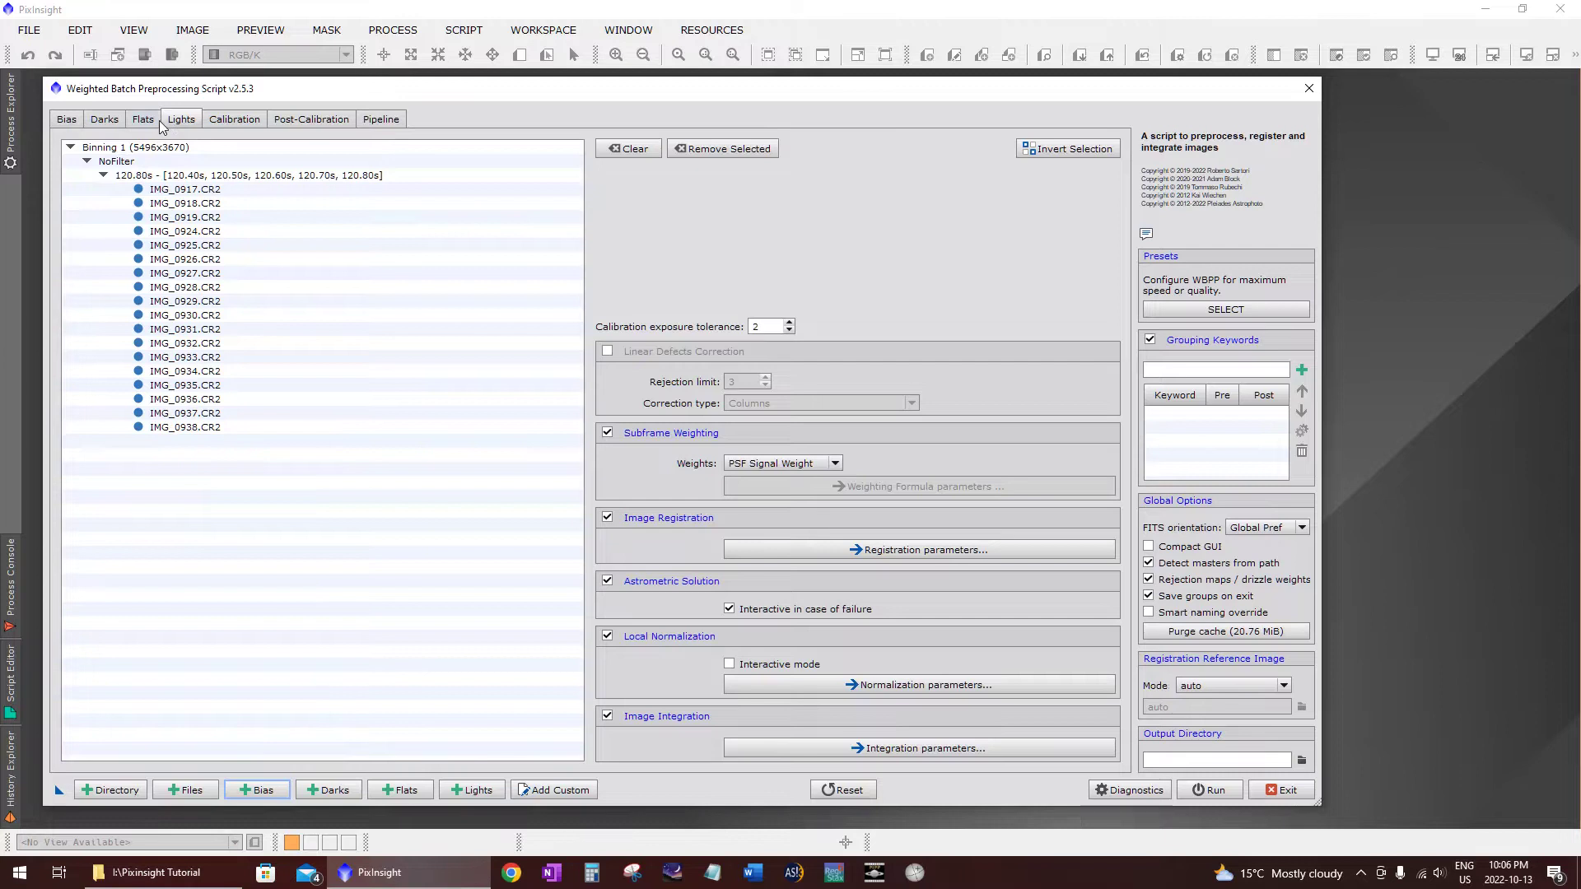
pyautogui.click(156, 122)
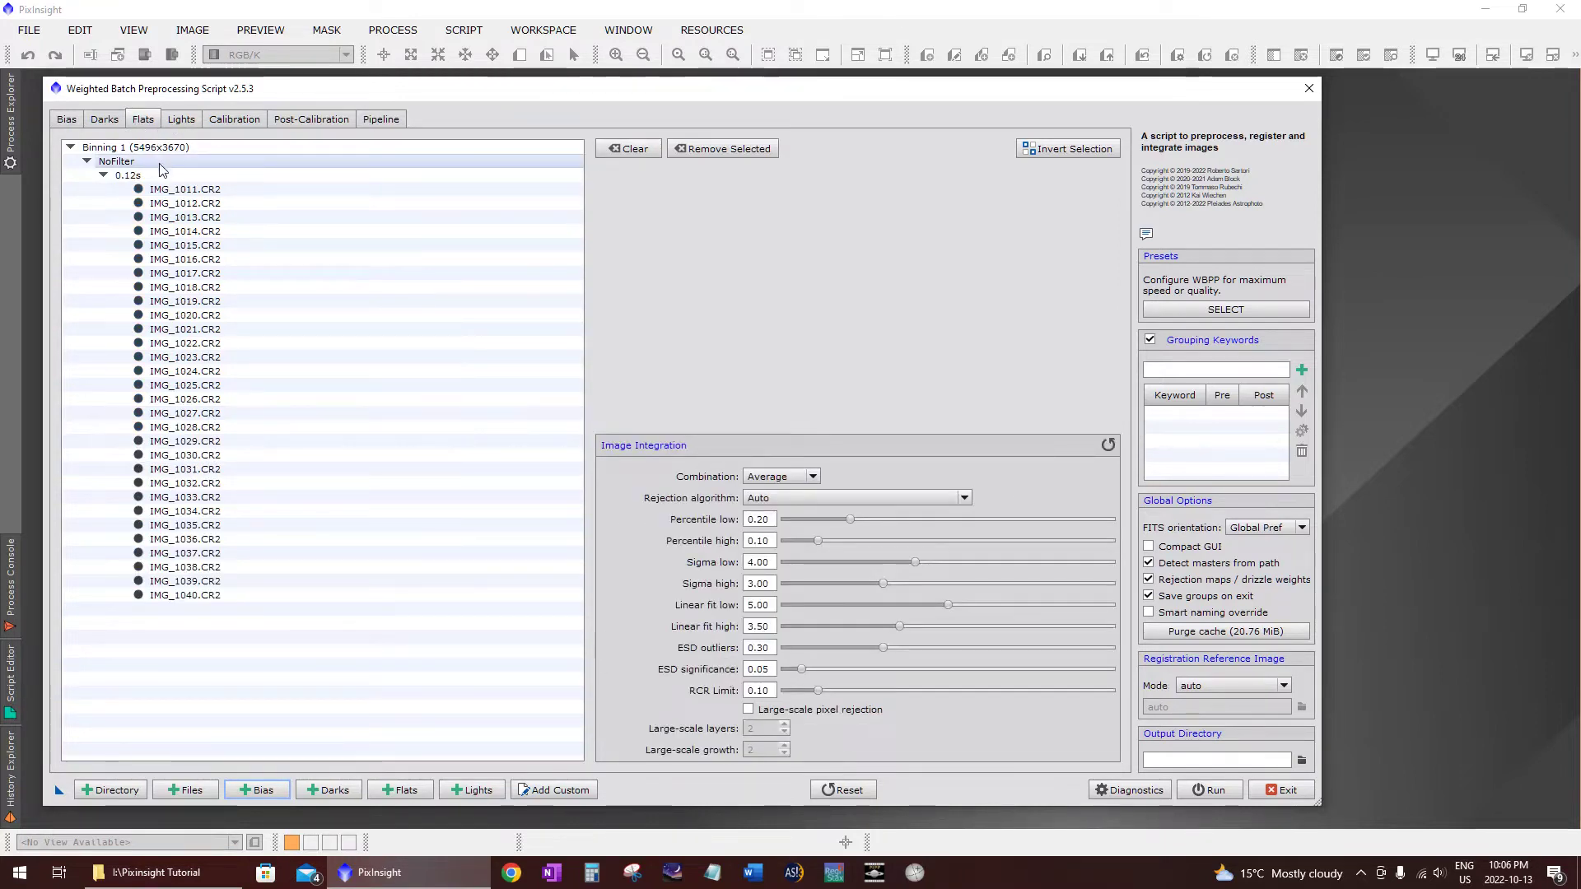
pyautogui.click(105, 119)
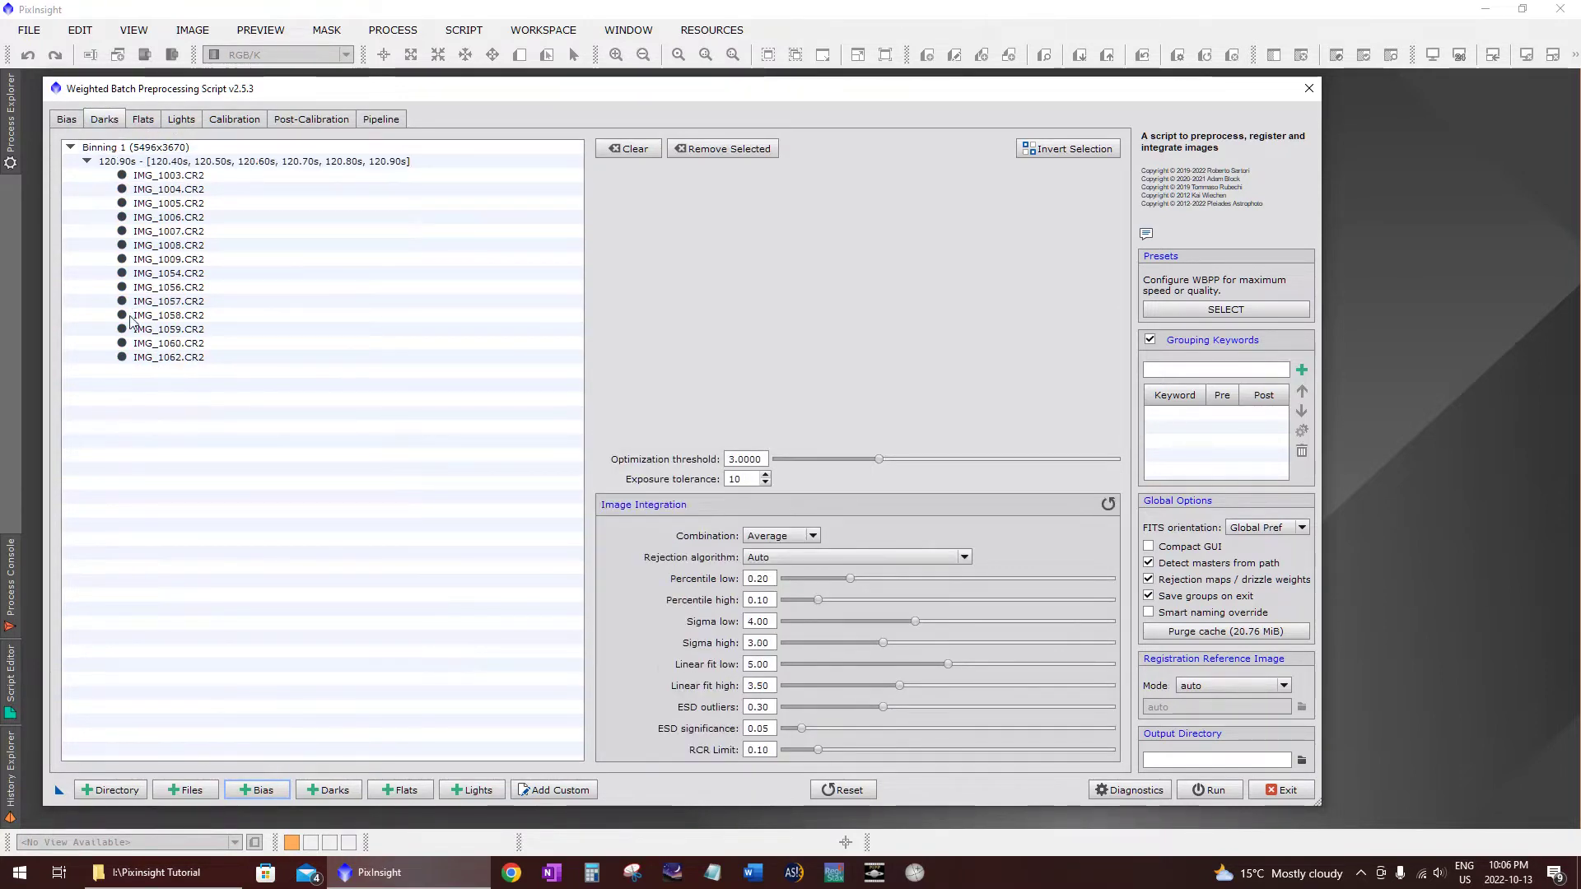
pyautogui.click(67, 120)
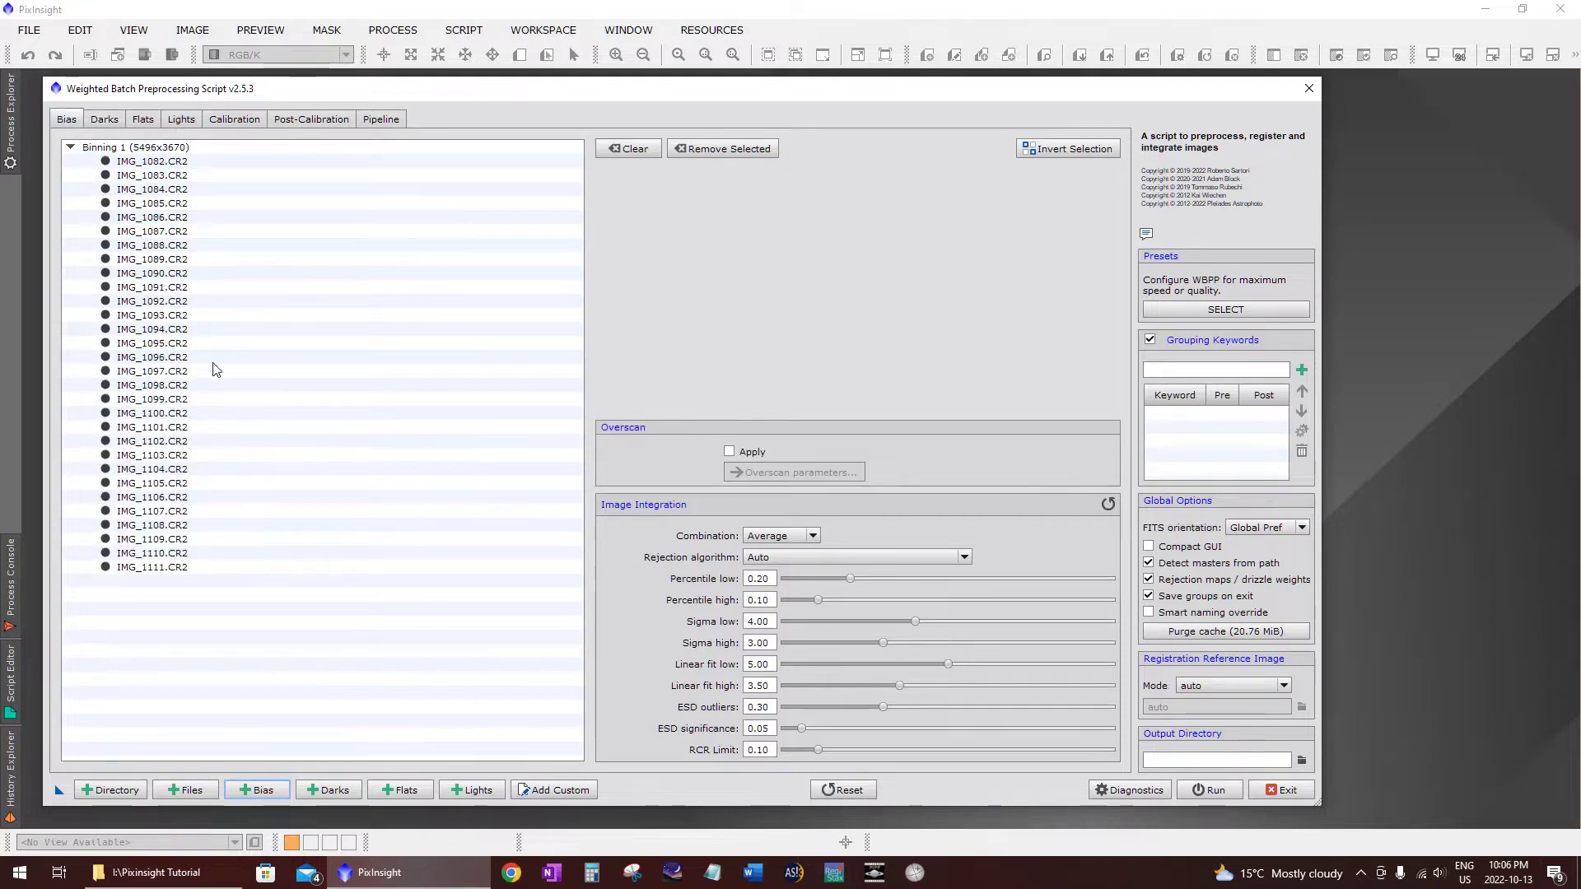
pyautogui.click(171, 121)
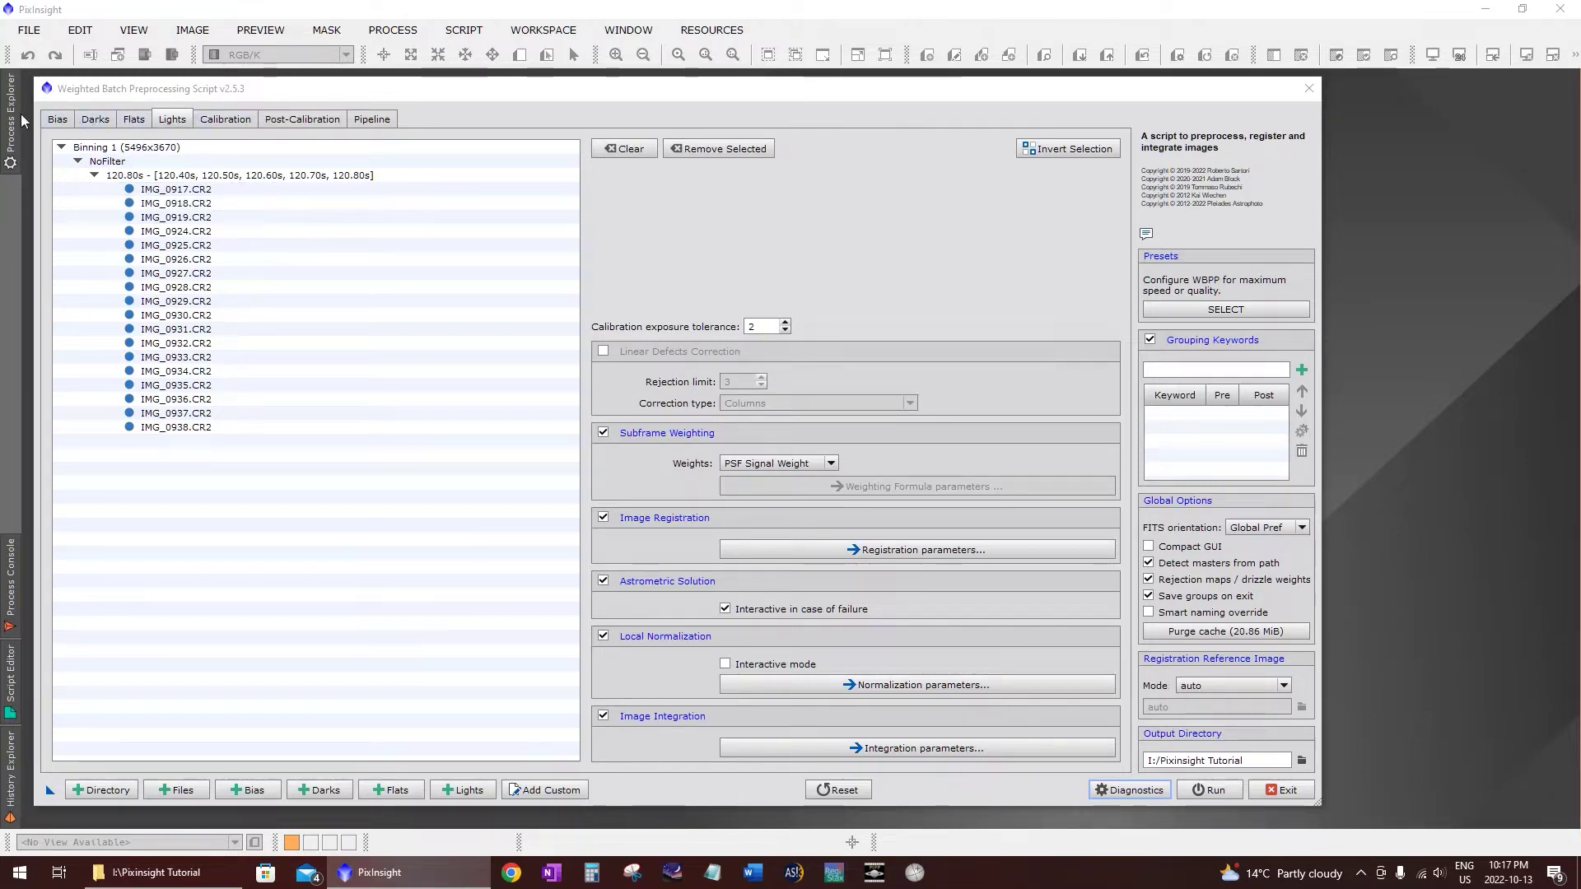
pyautogui.click(475, 793)
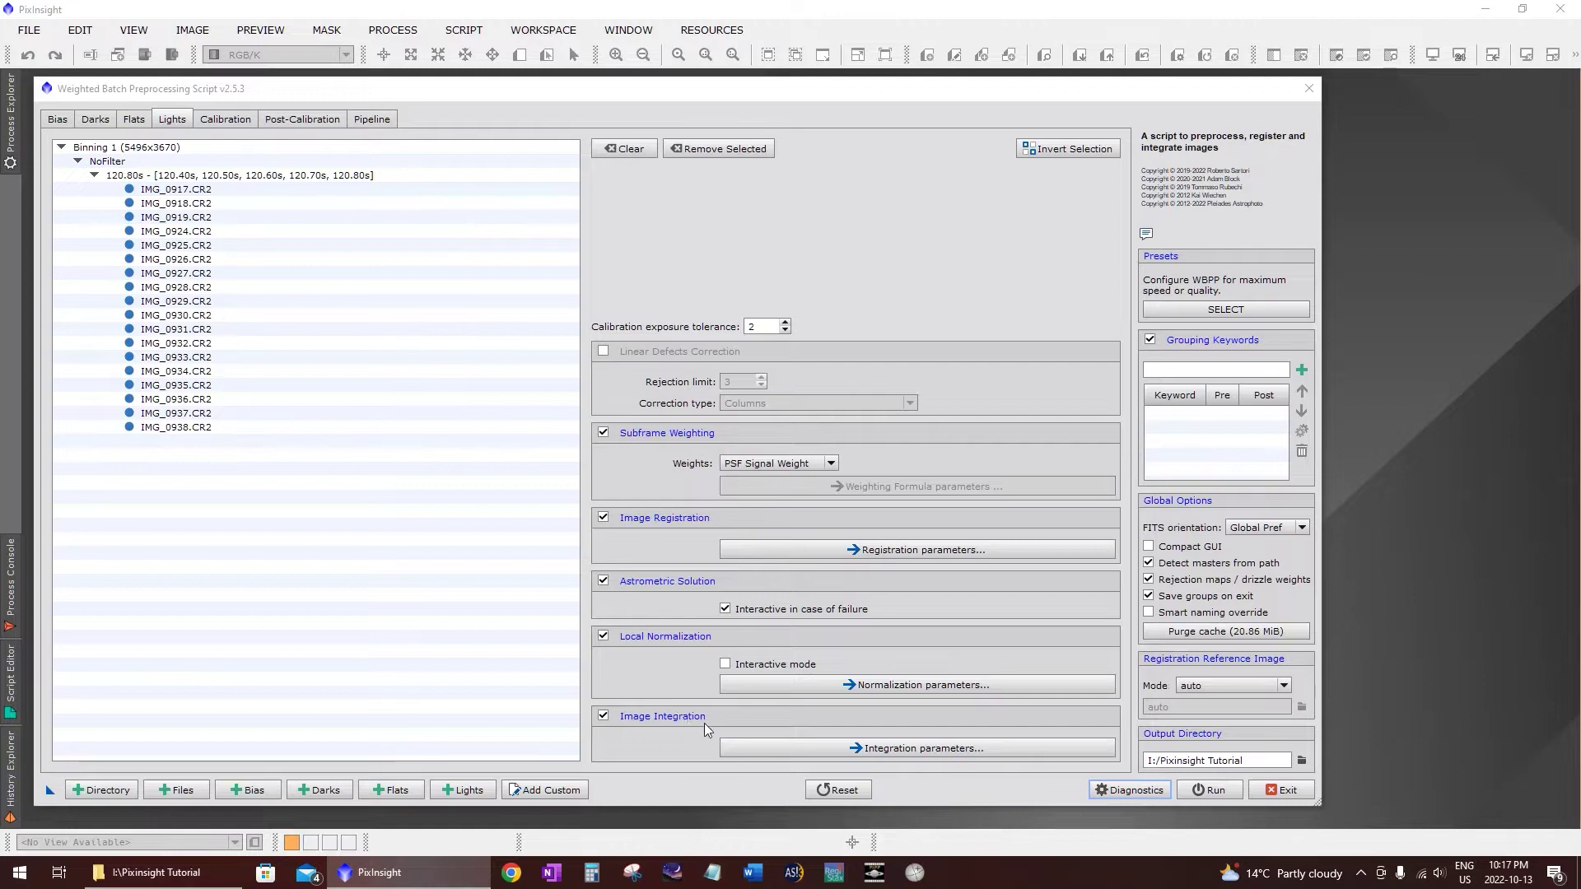
pyautogui.click(168, 122)
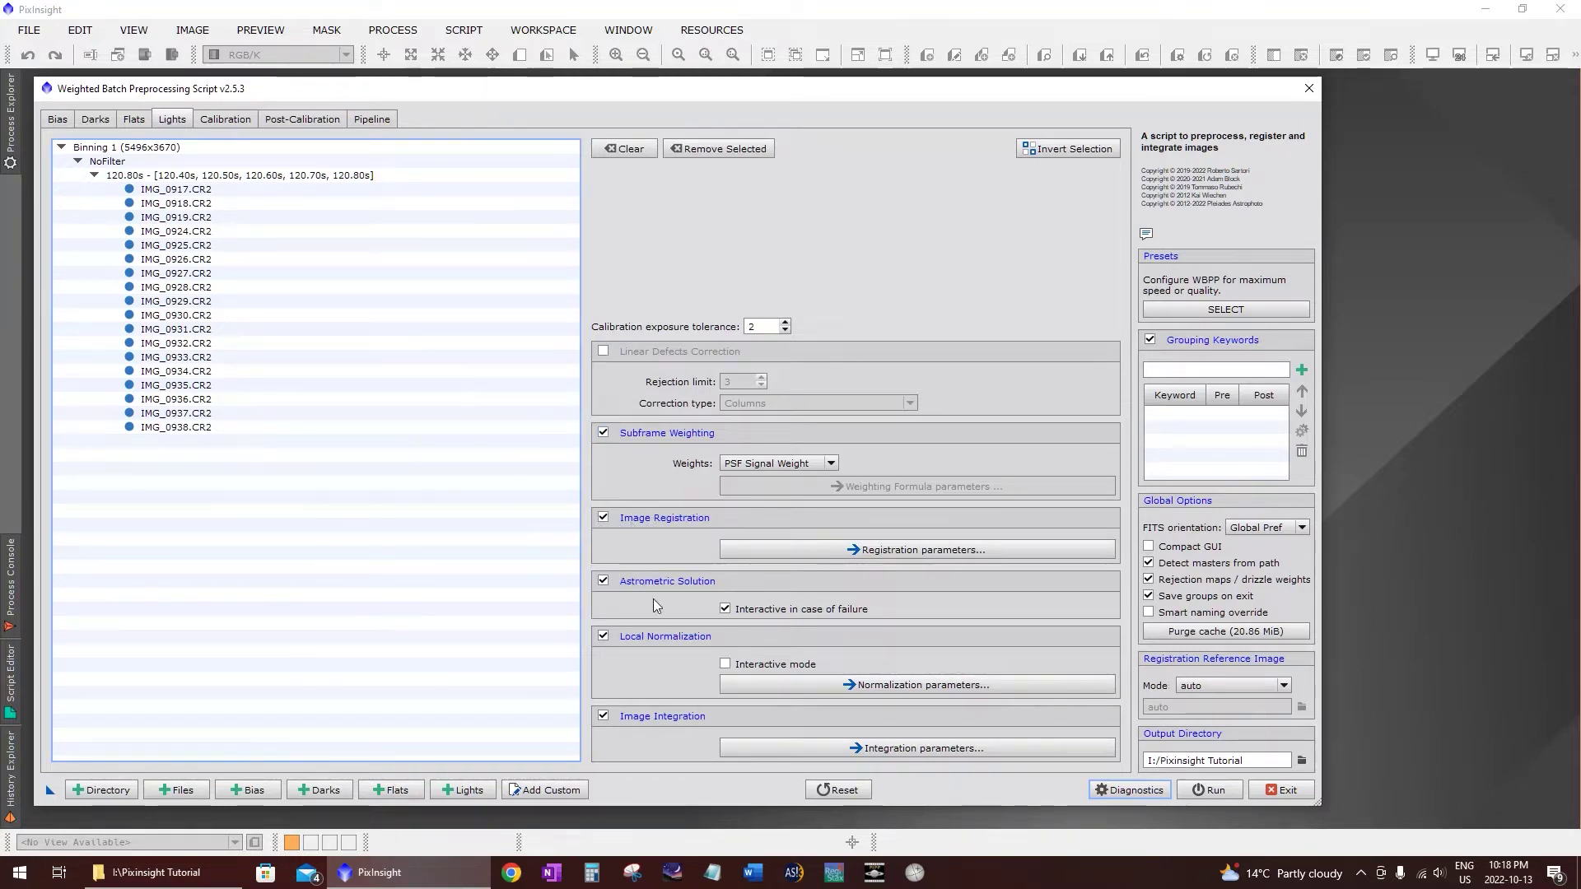
# Step: Disable the Astrometric Solution for the light frames and open the calibration settings
pyautogui.click(603, 582)
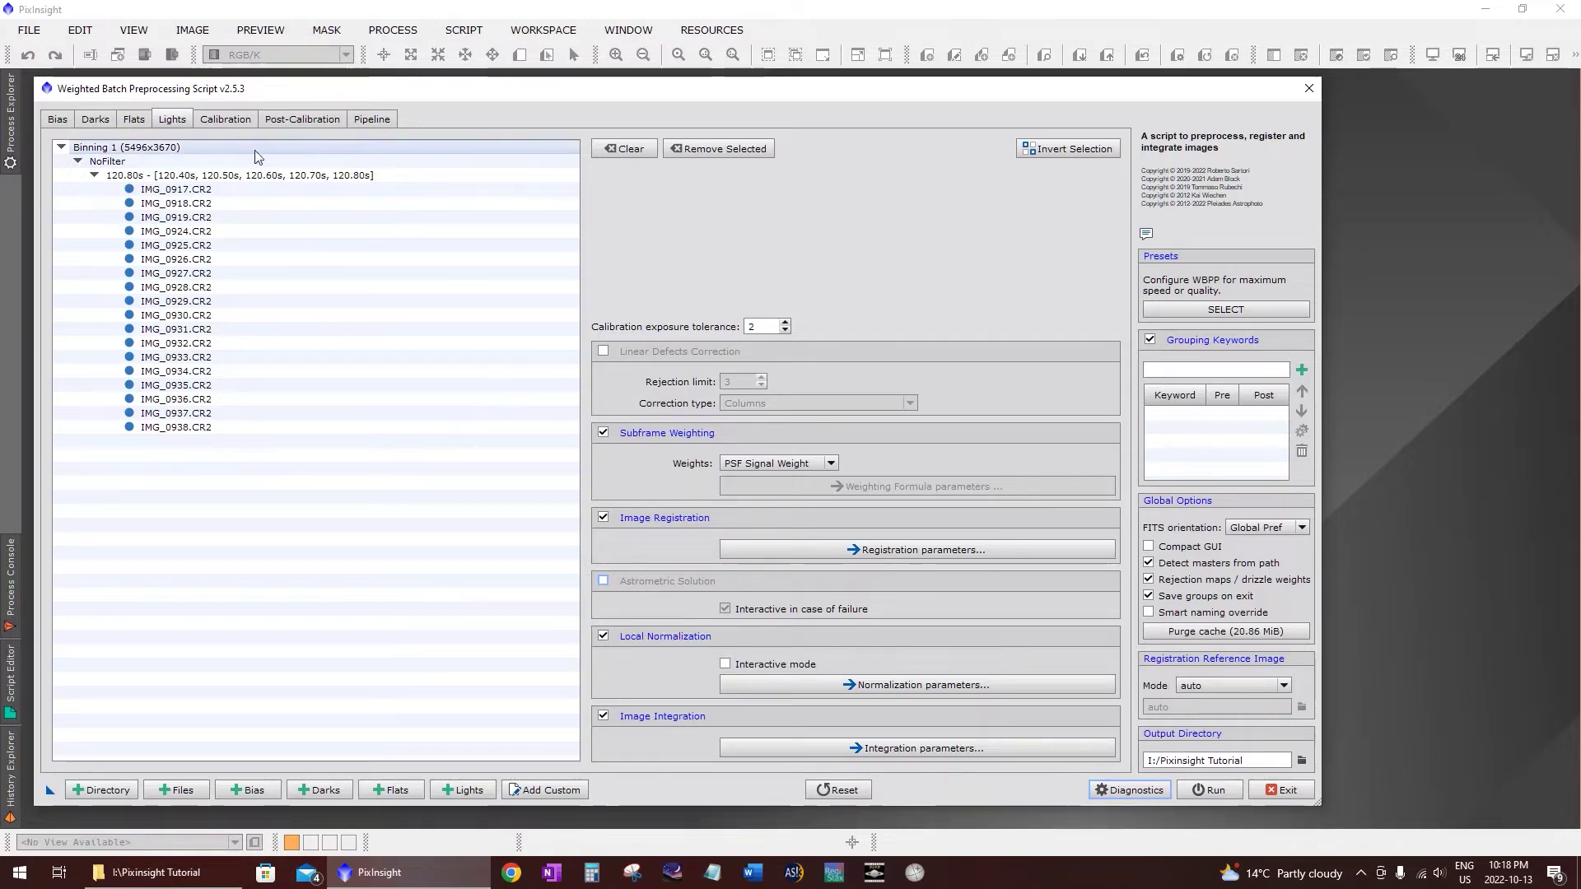
pyautogui.click(227, 119)
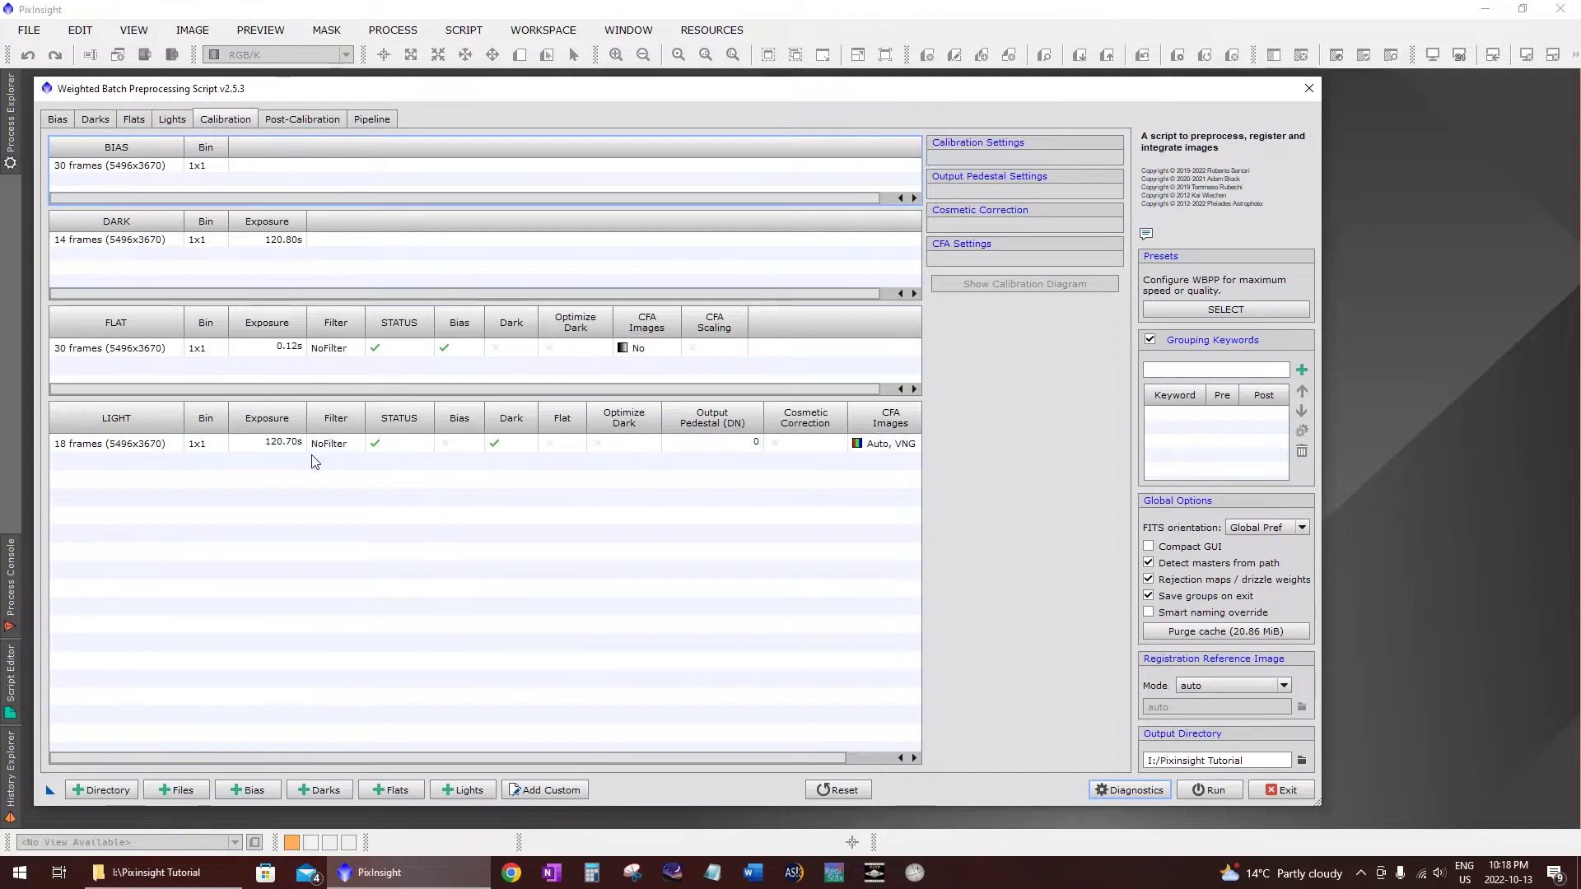
# Step: Try the light frame group with the CFA images option switched off, and restore the option
pyautogui.click(290, 446)
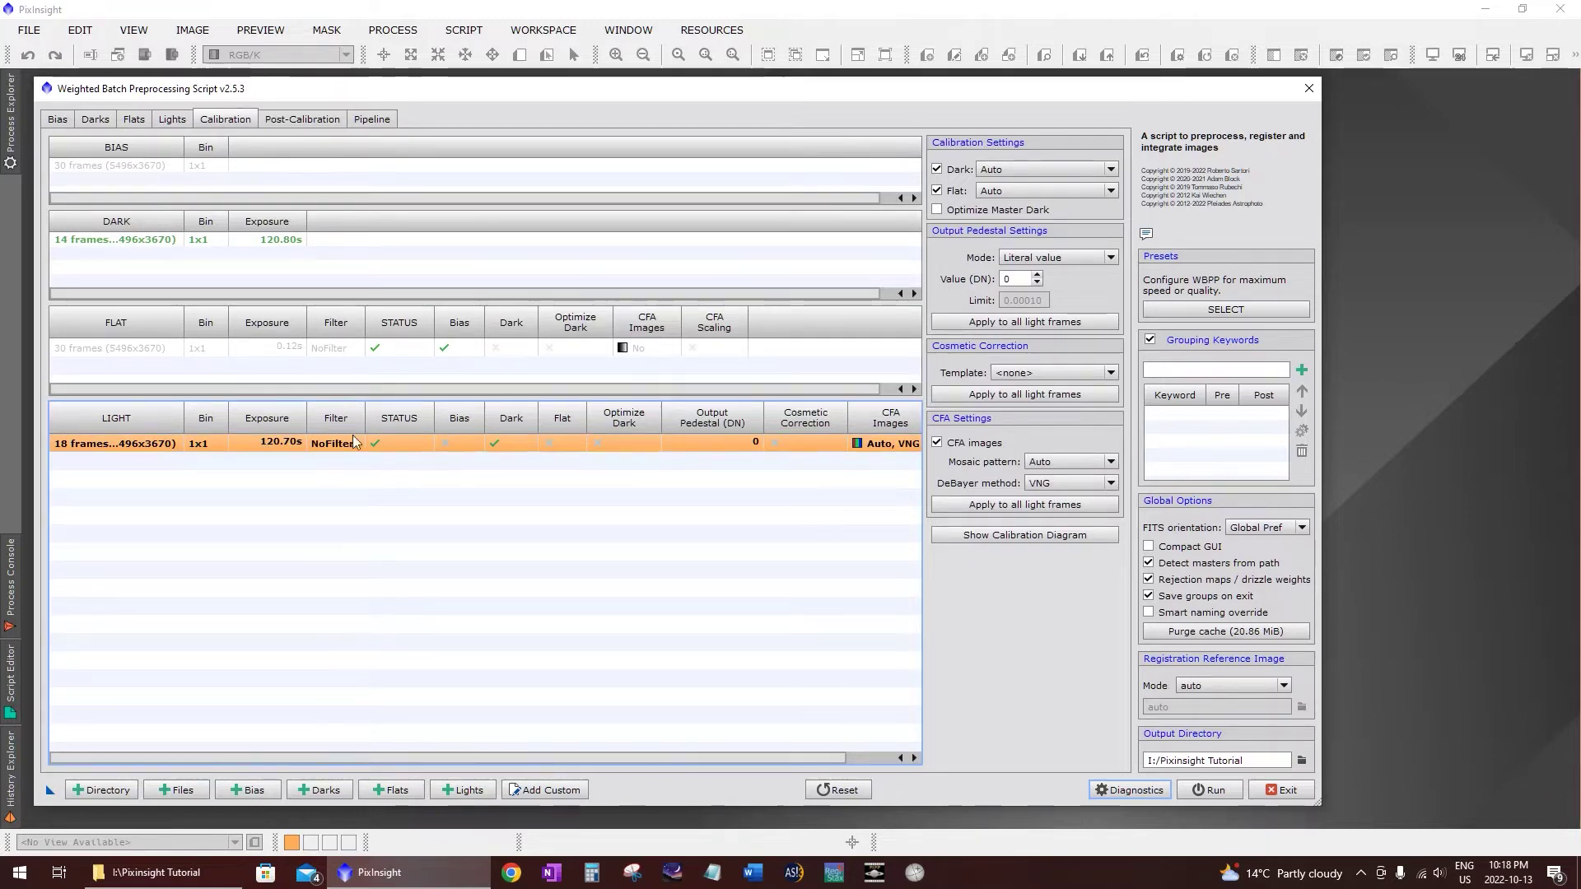
pyautogui.click(980, 443)
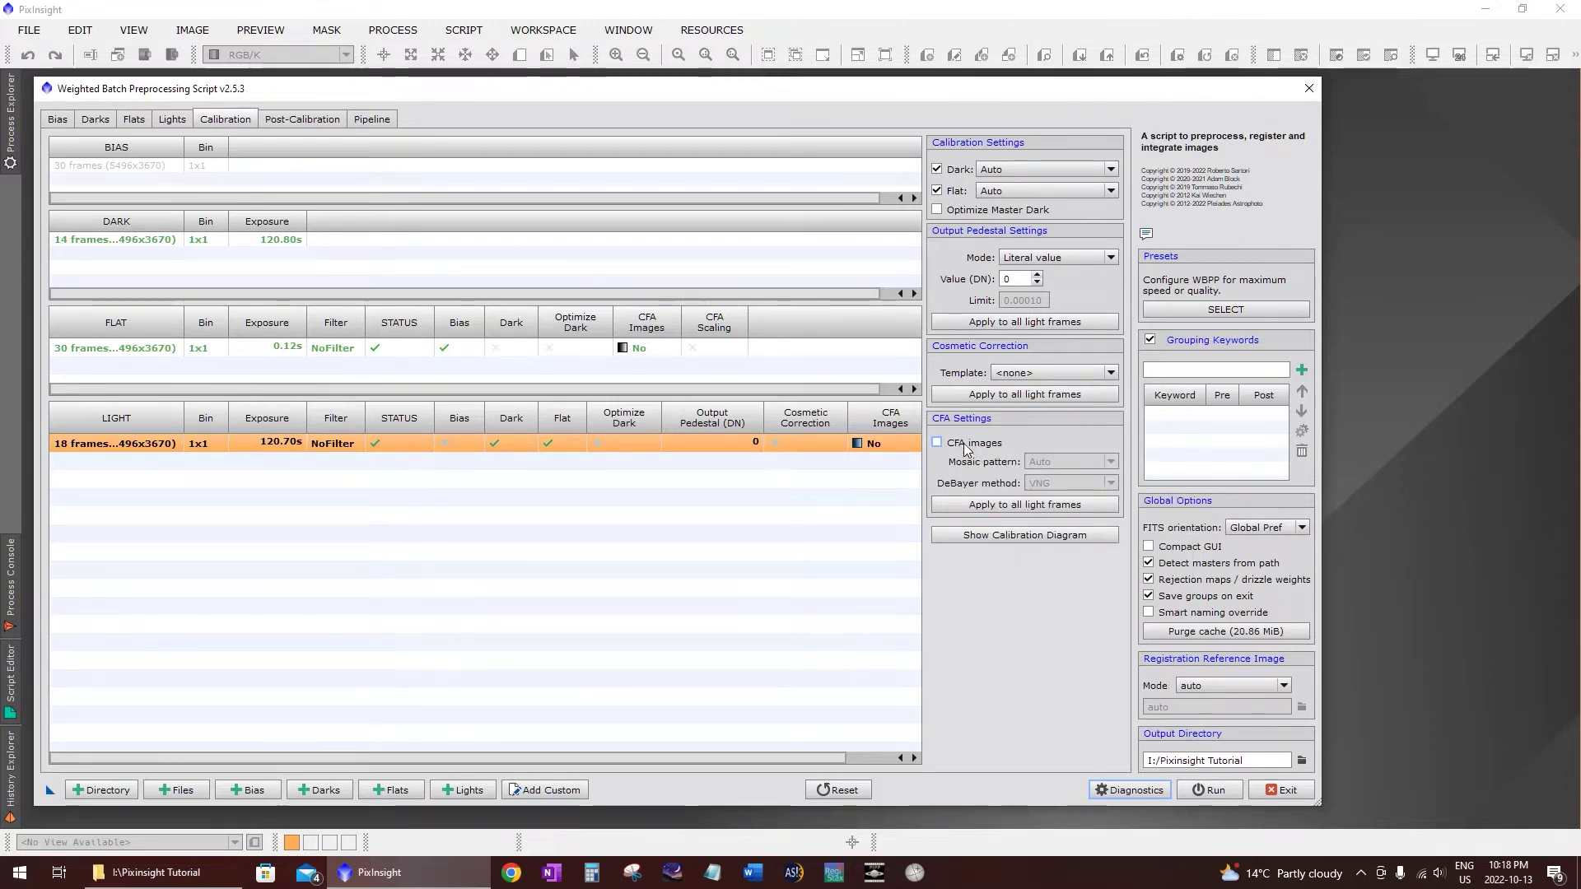
pyautogui.click(967, 449)
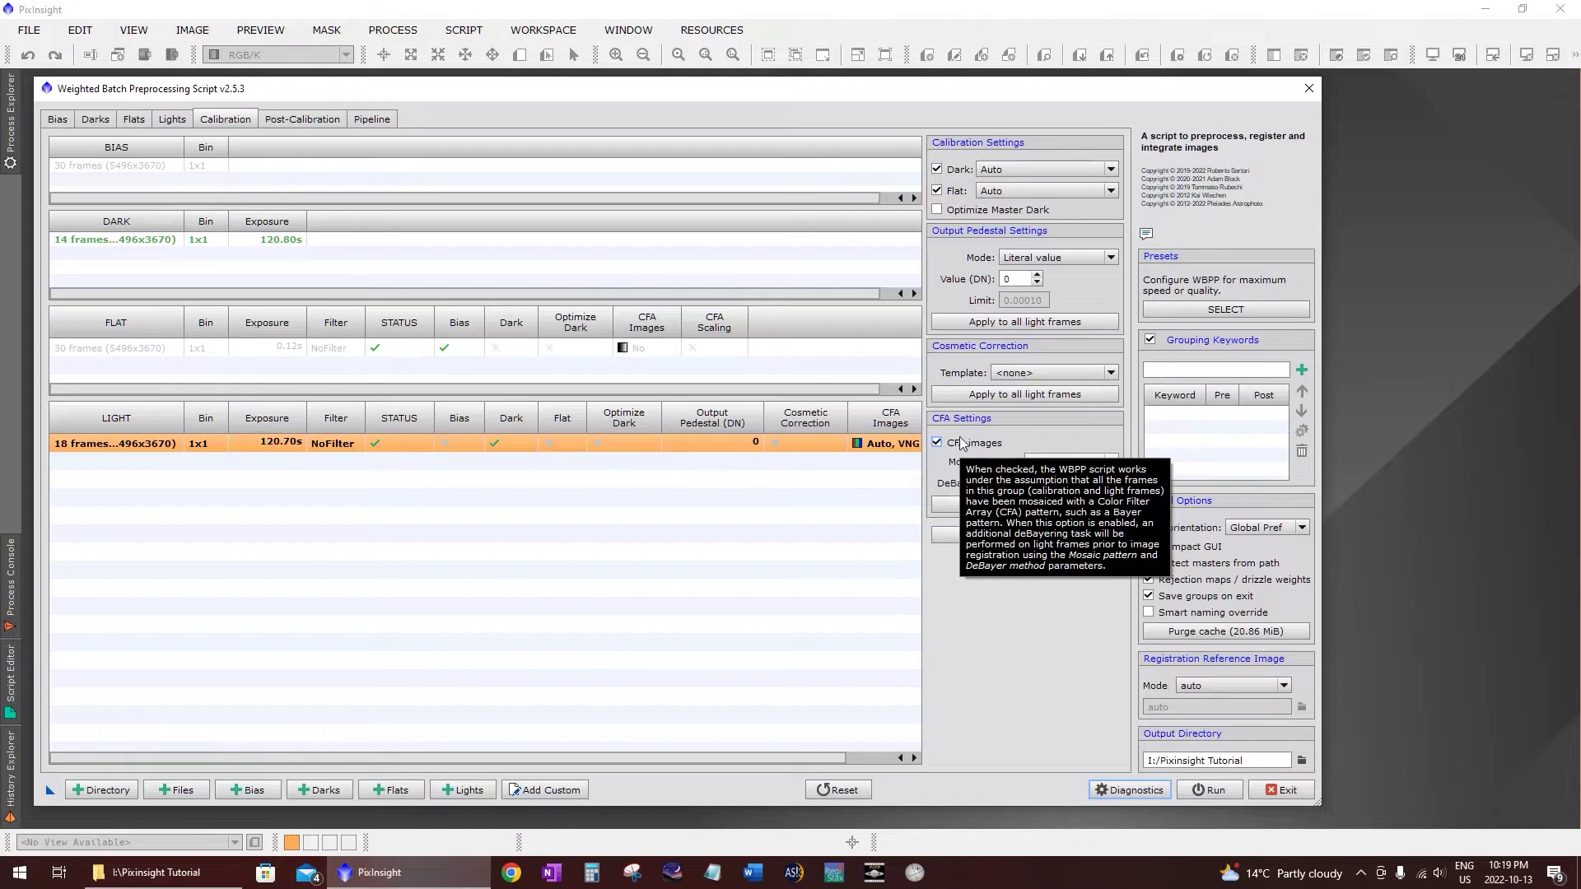
pyautogui.click(957, 445)
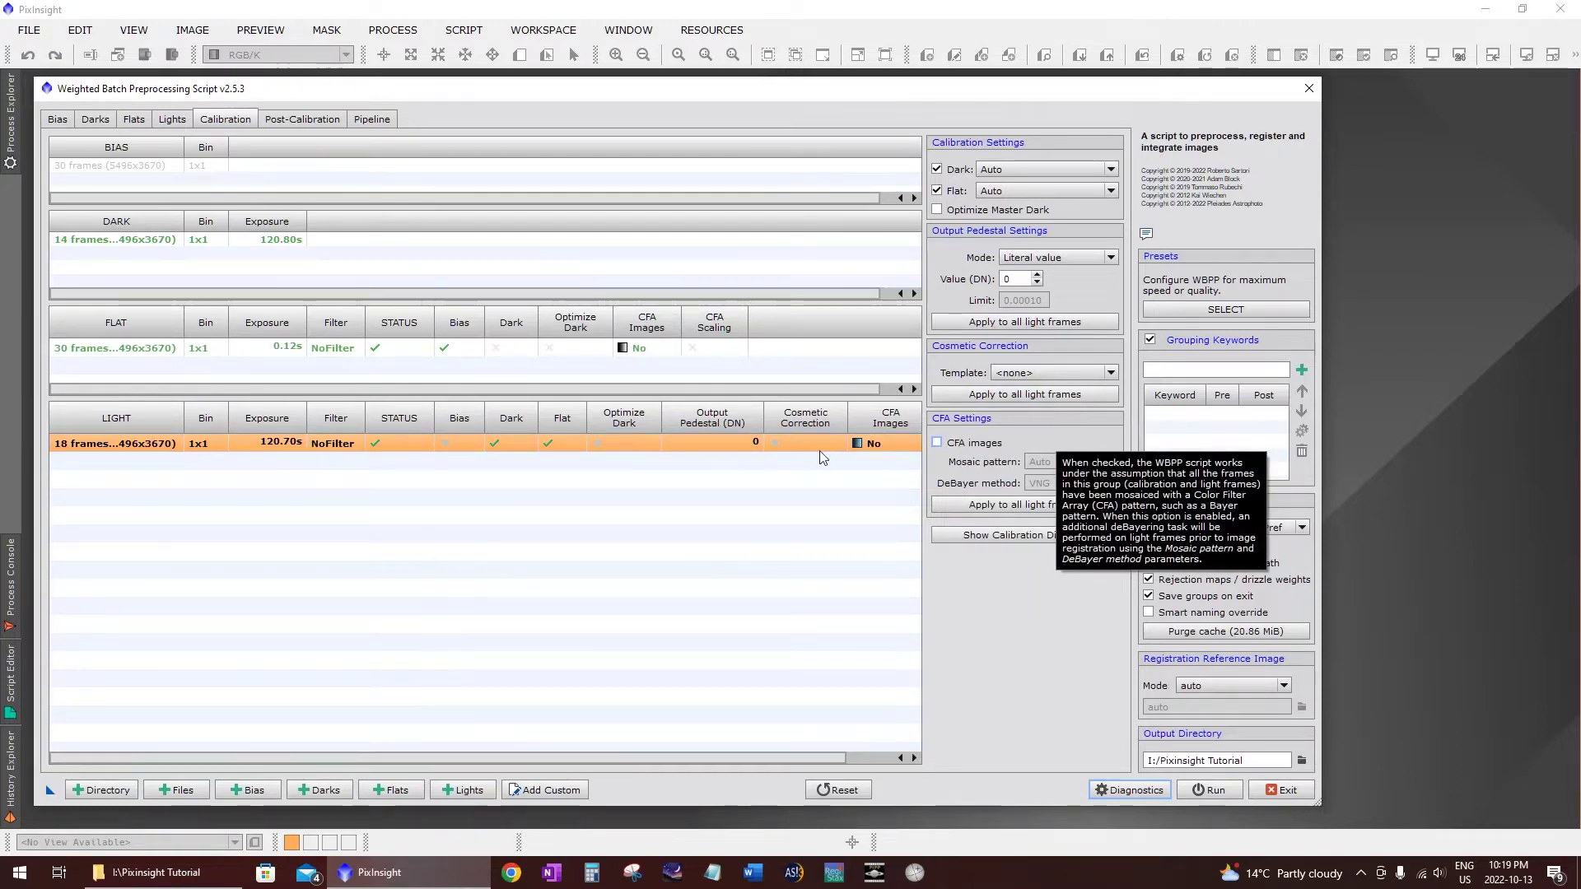
pyautogui.click(953, 445)
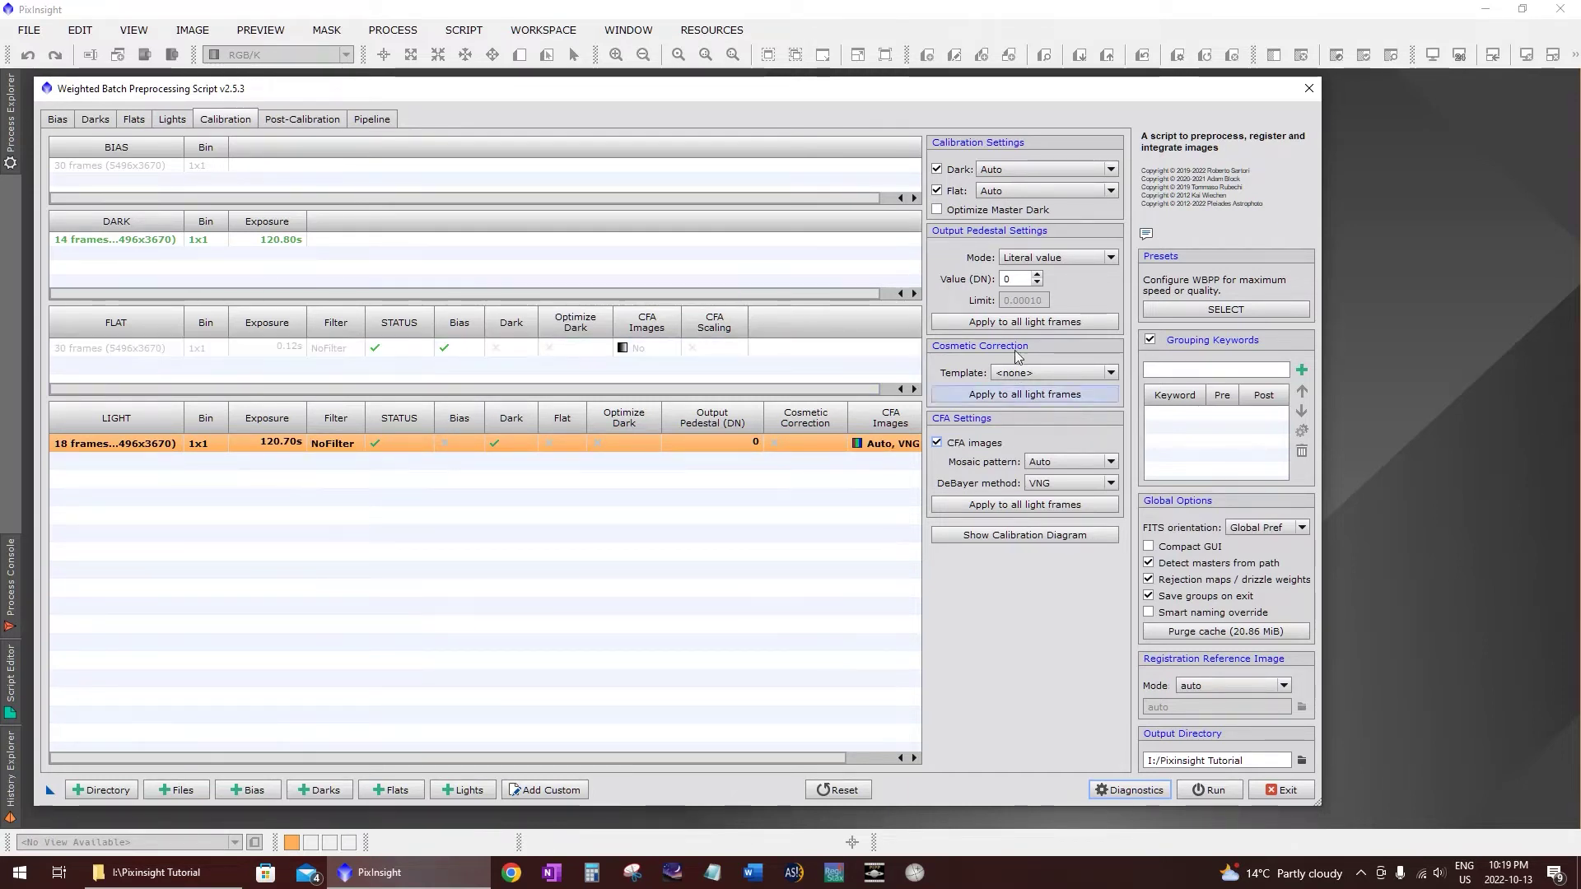
# Step: Mark the flat frames as CFA images and check the dark, bias, post-calibration and pipeline overviews
pyautogui.click(204, 350)
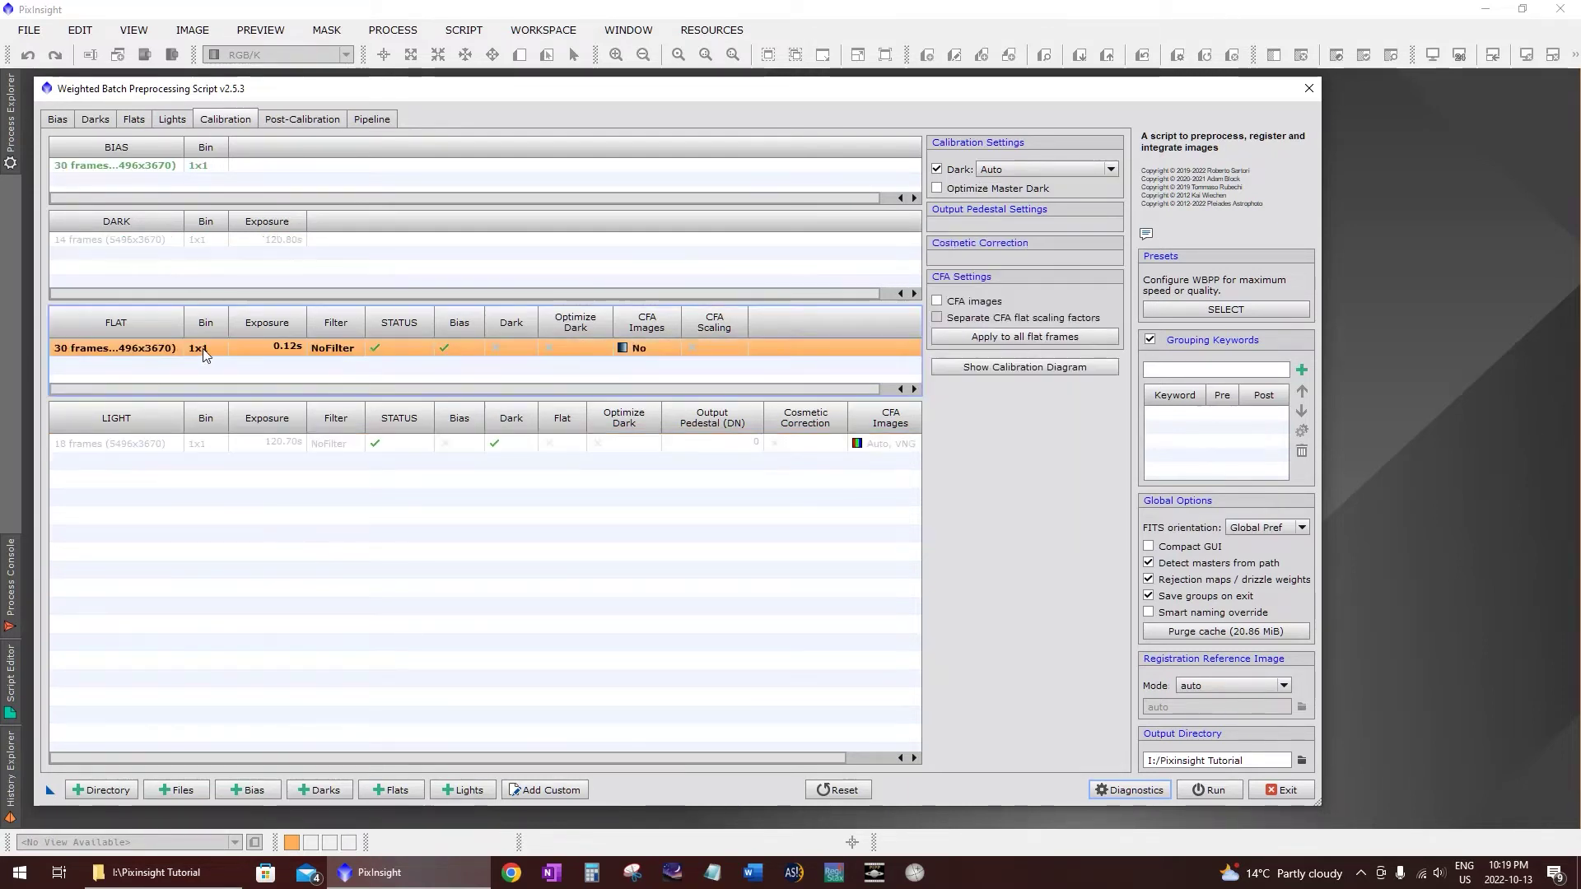
pyautogui.click(961, 305)
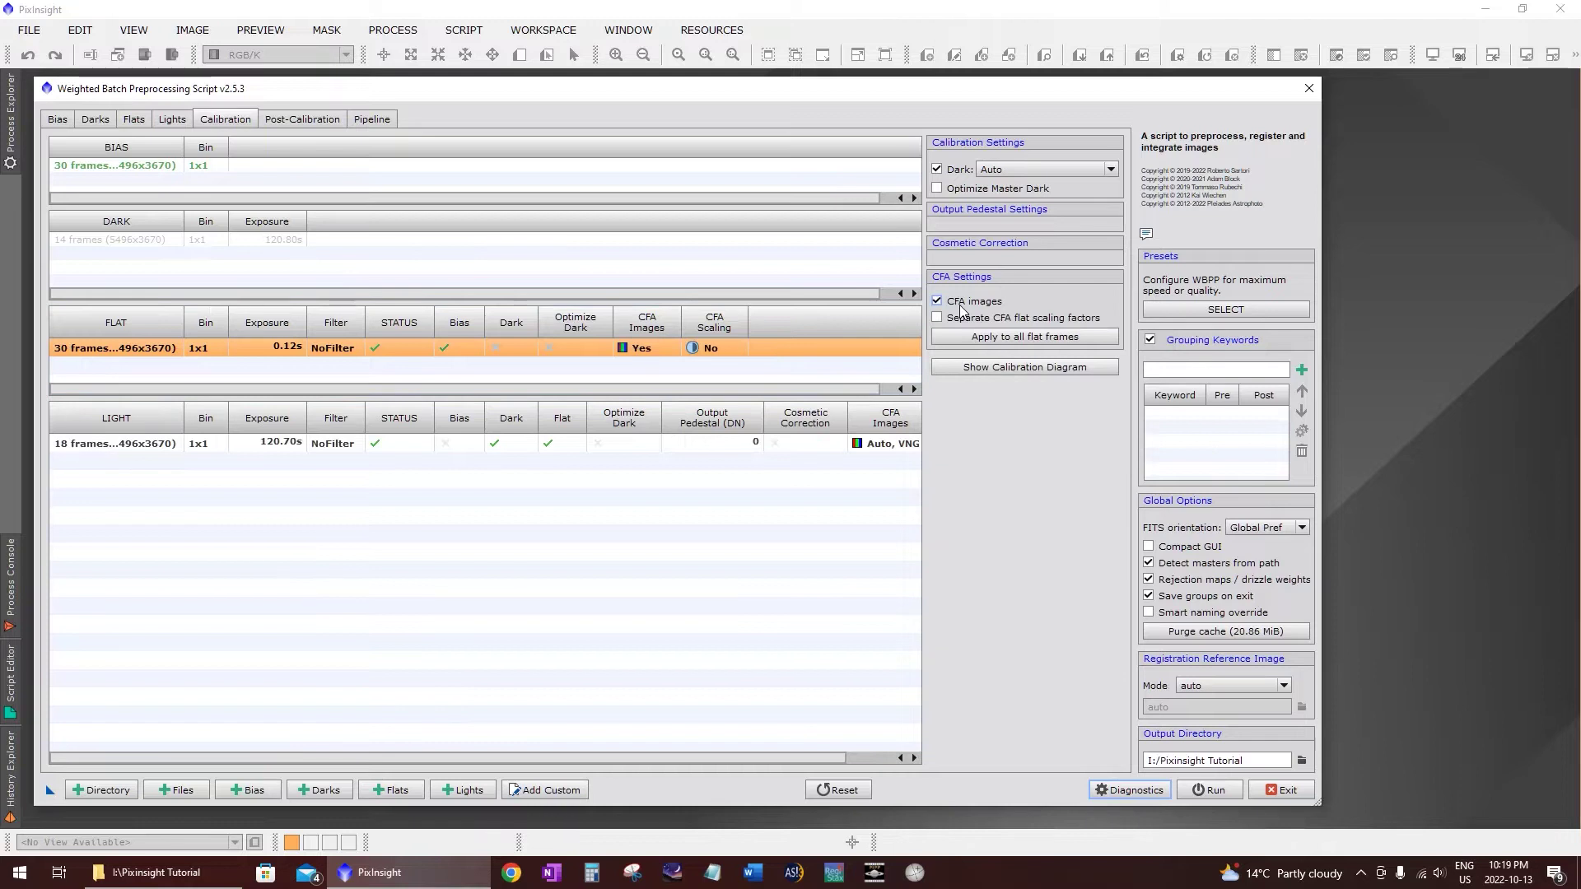
pyautogui.click(257, 240)
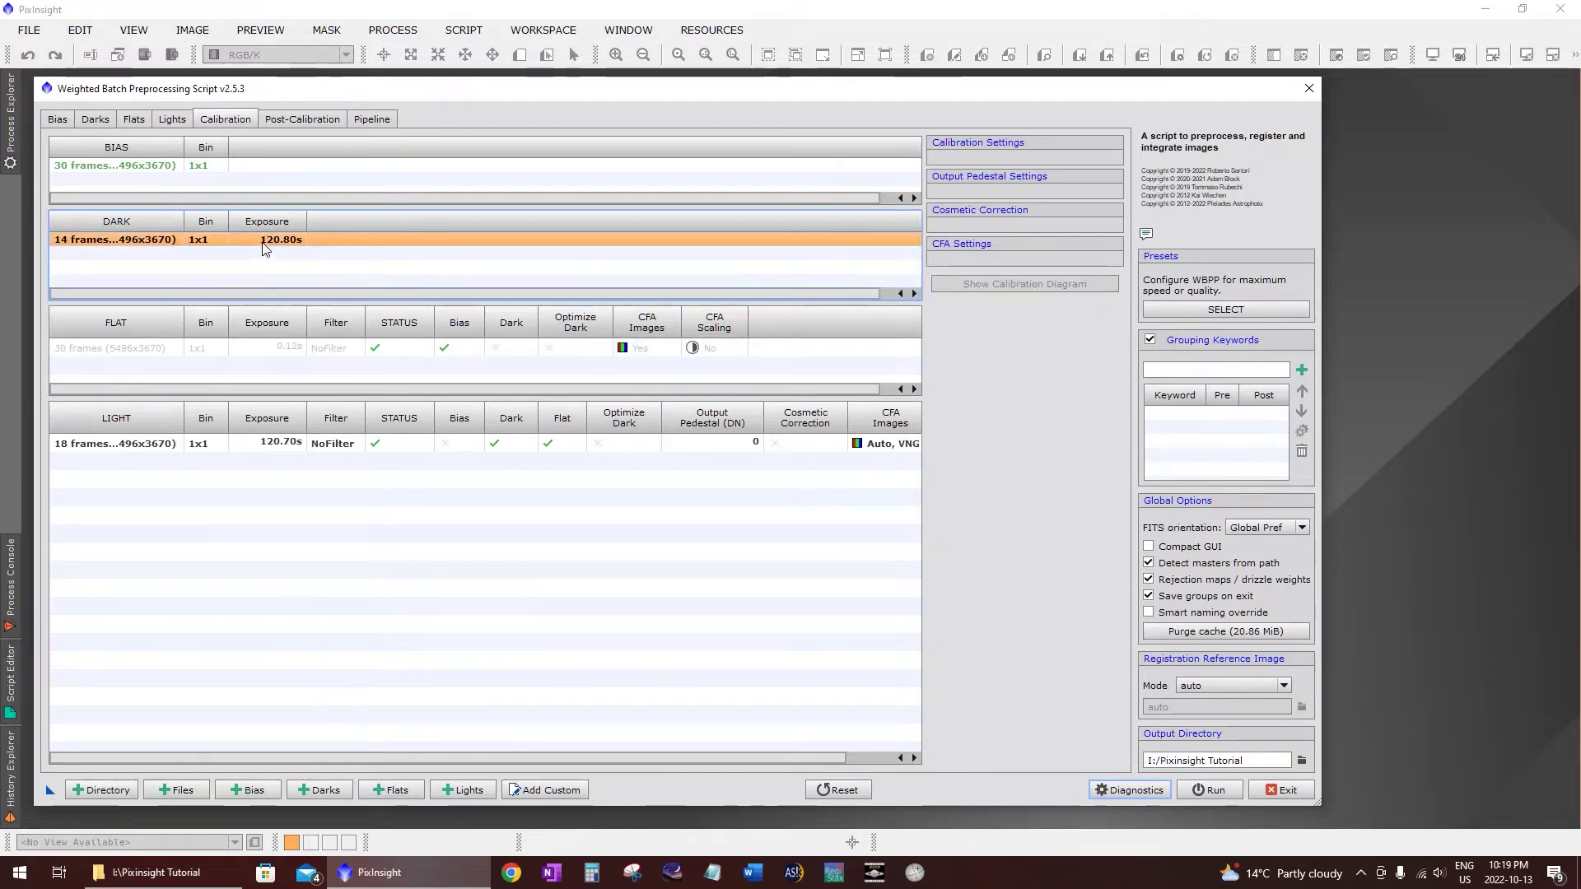
pyautogui.click(328, 165)
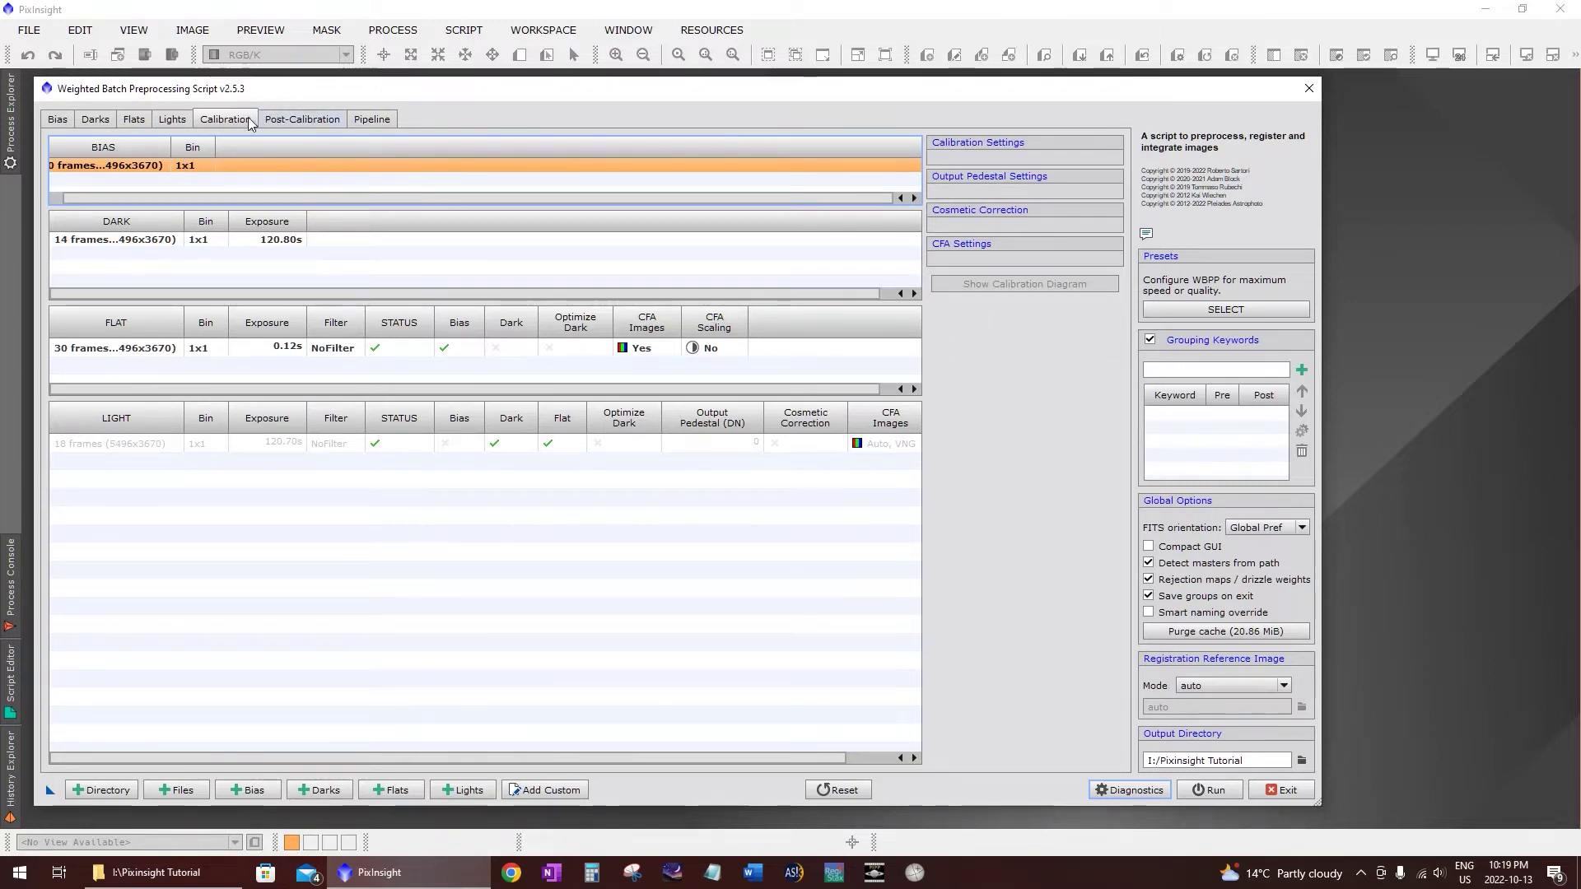
pyautogui.click(303, 125)
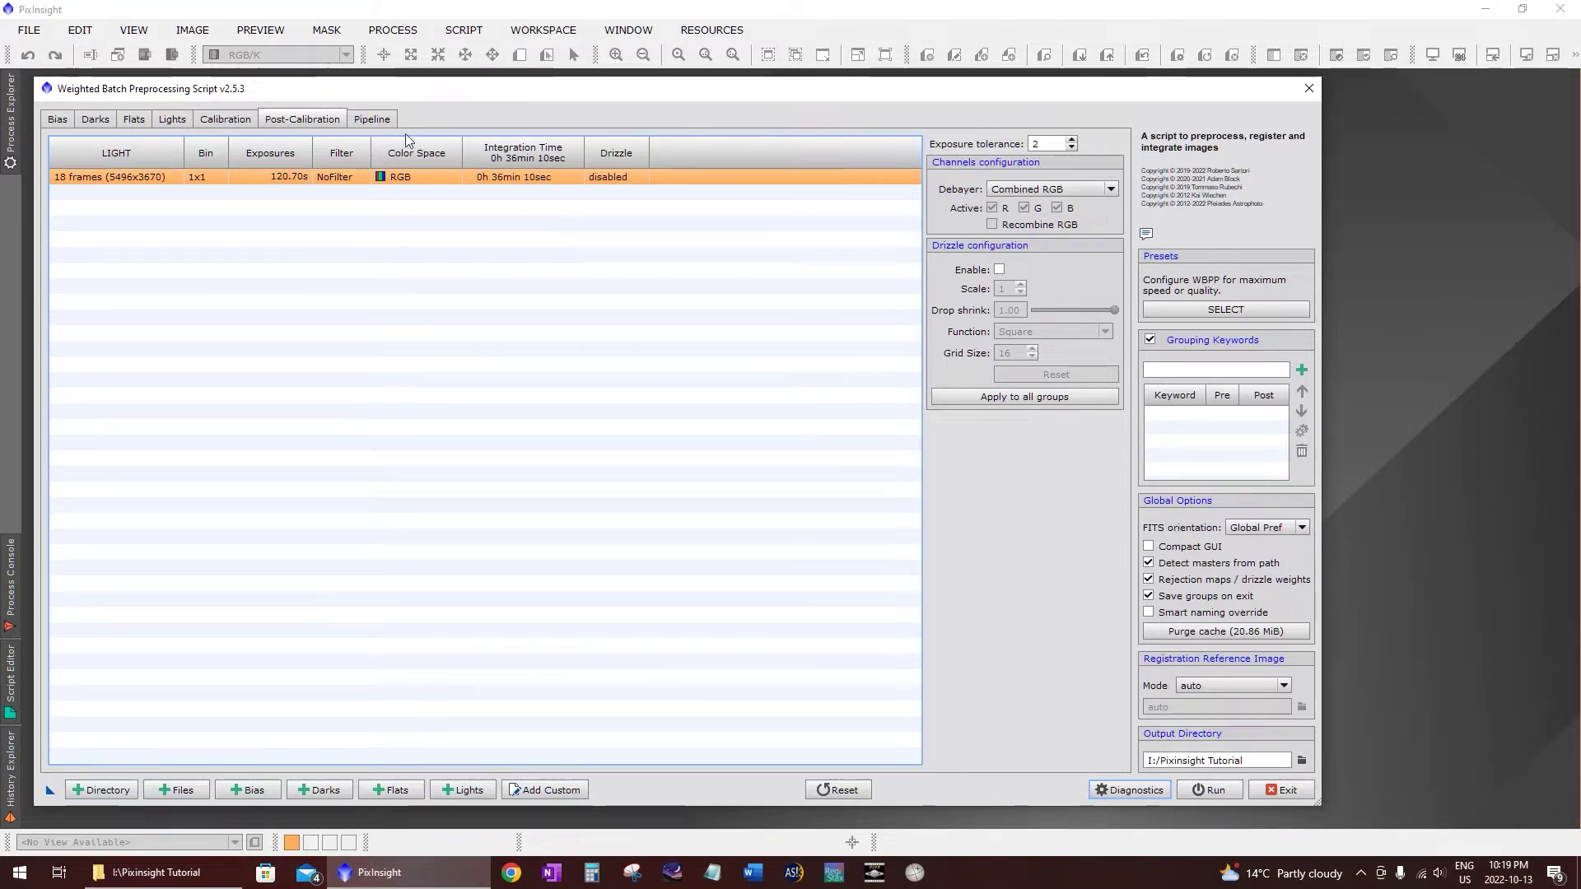
pyautogui.click(373, 117)
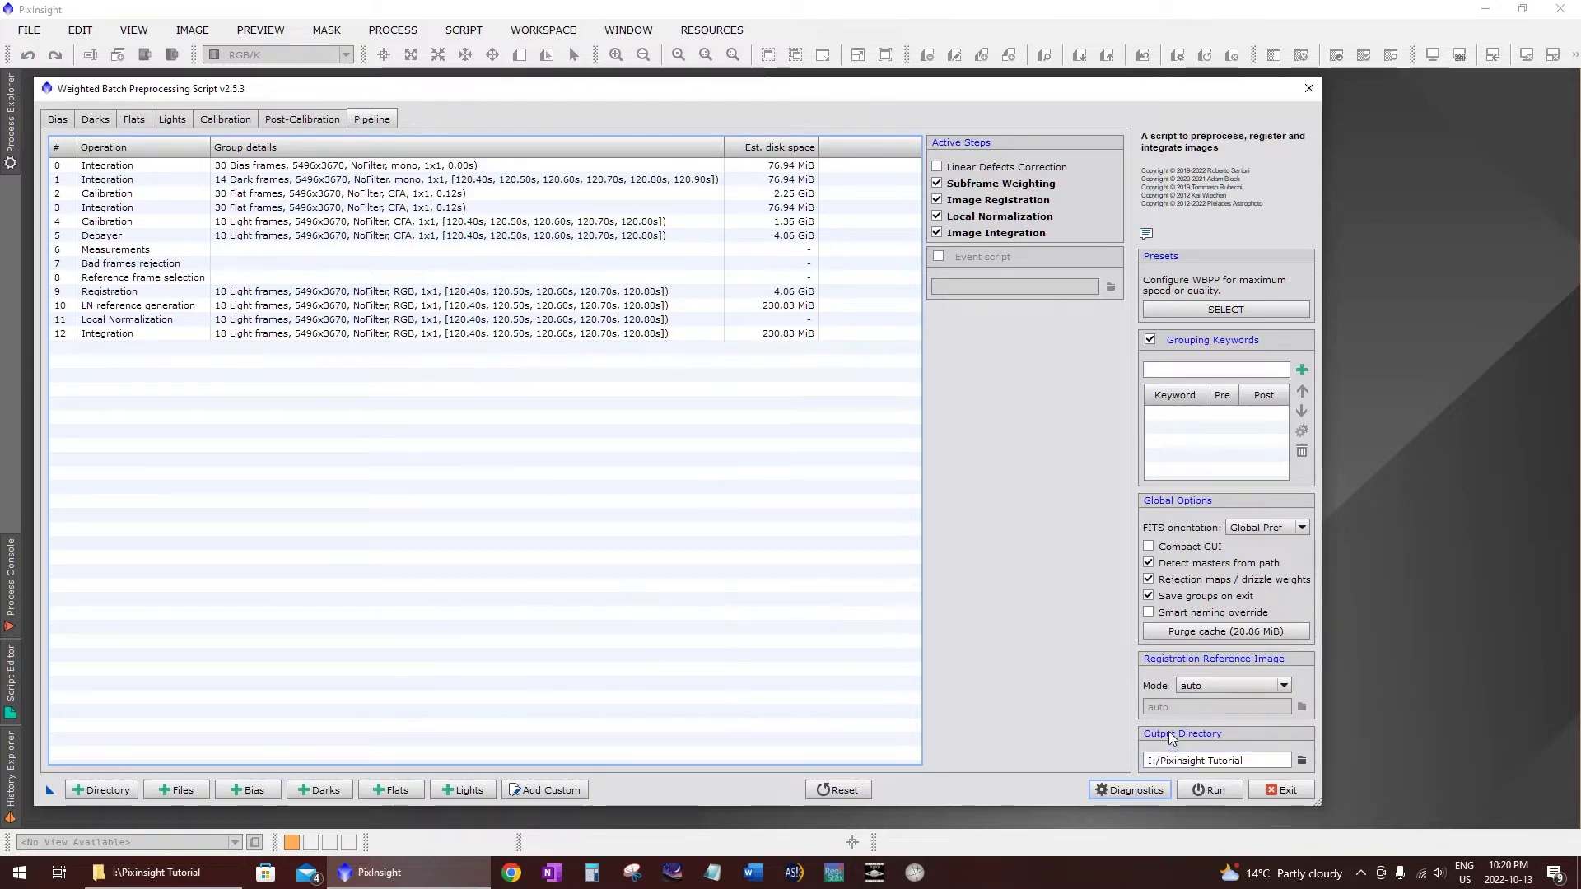
# Step: Clear the output directory and select the Pixinsight Tutorial folder on drive I: for it
pyautogui.moveTo(1245, 761); pyautogui.dragTo(1052, 764)
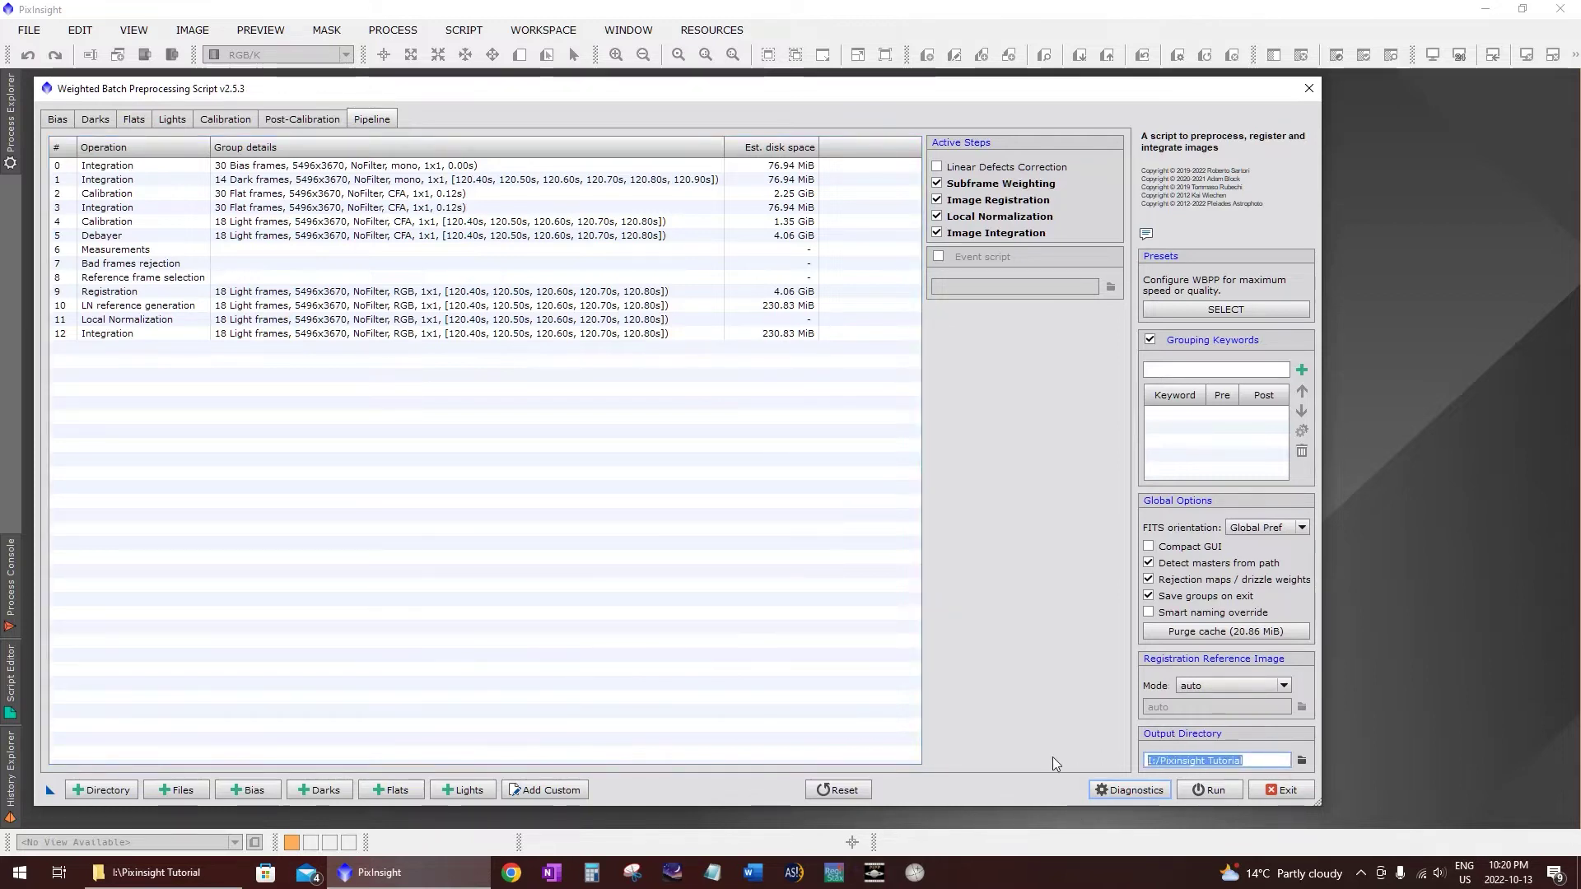
pyautogui.press('Delete')
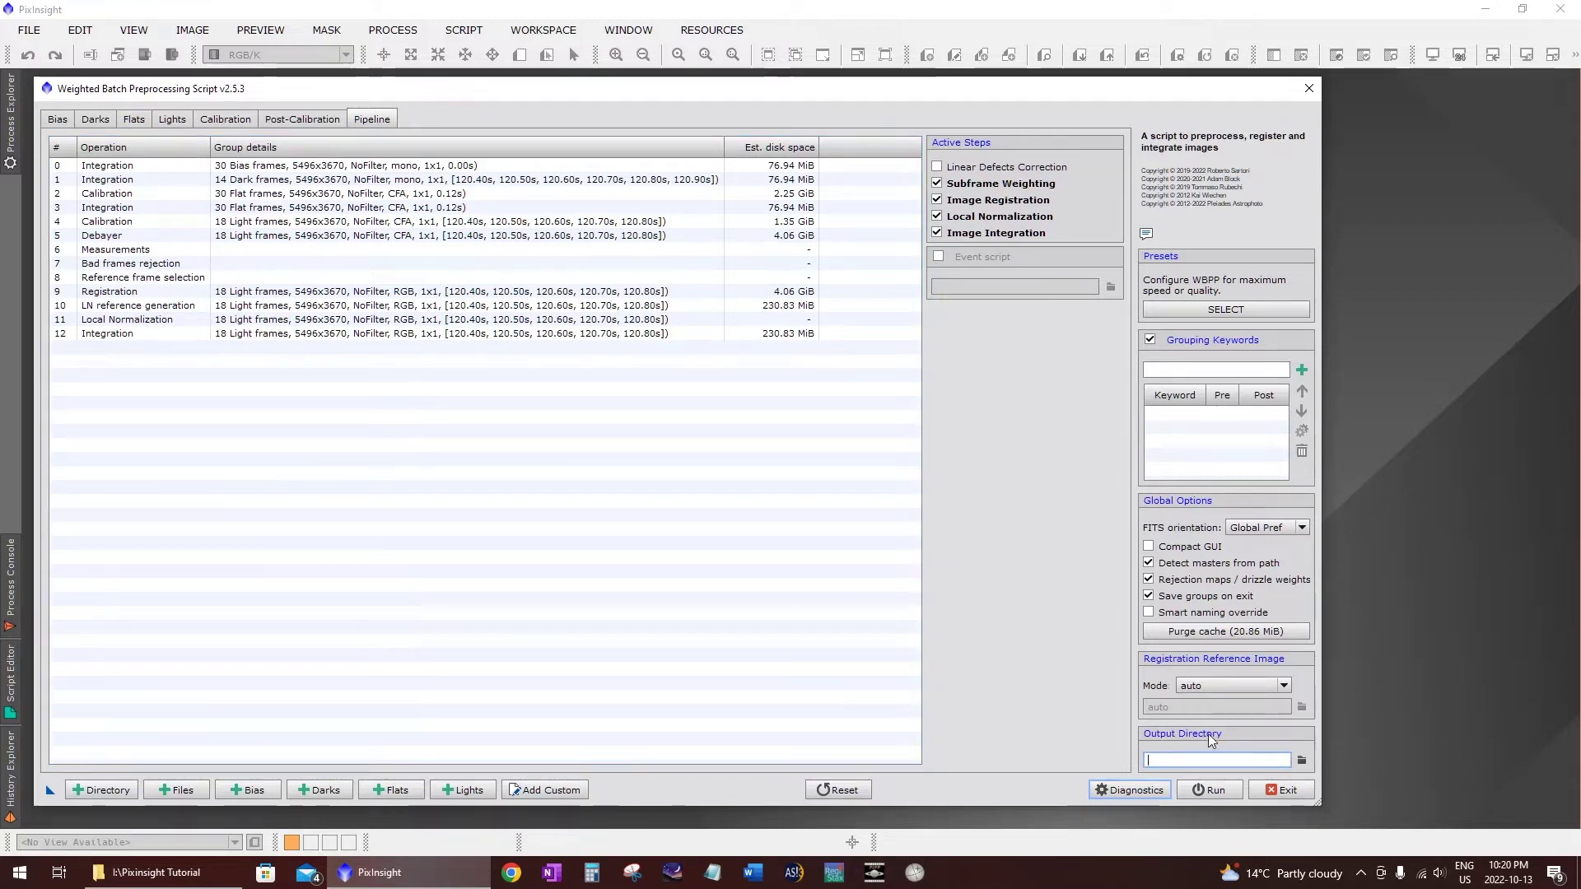
pyautogui.click(1301, 760)
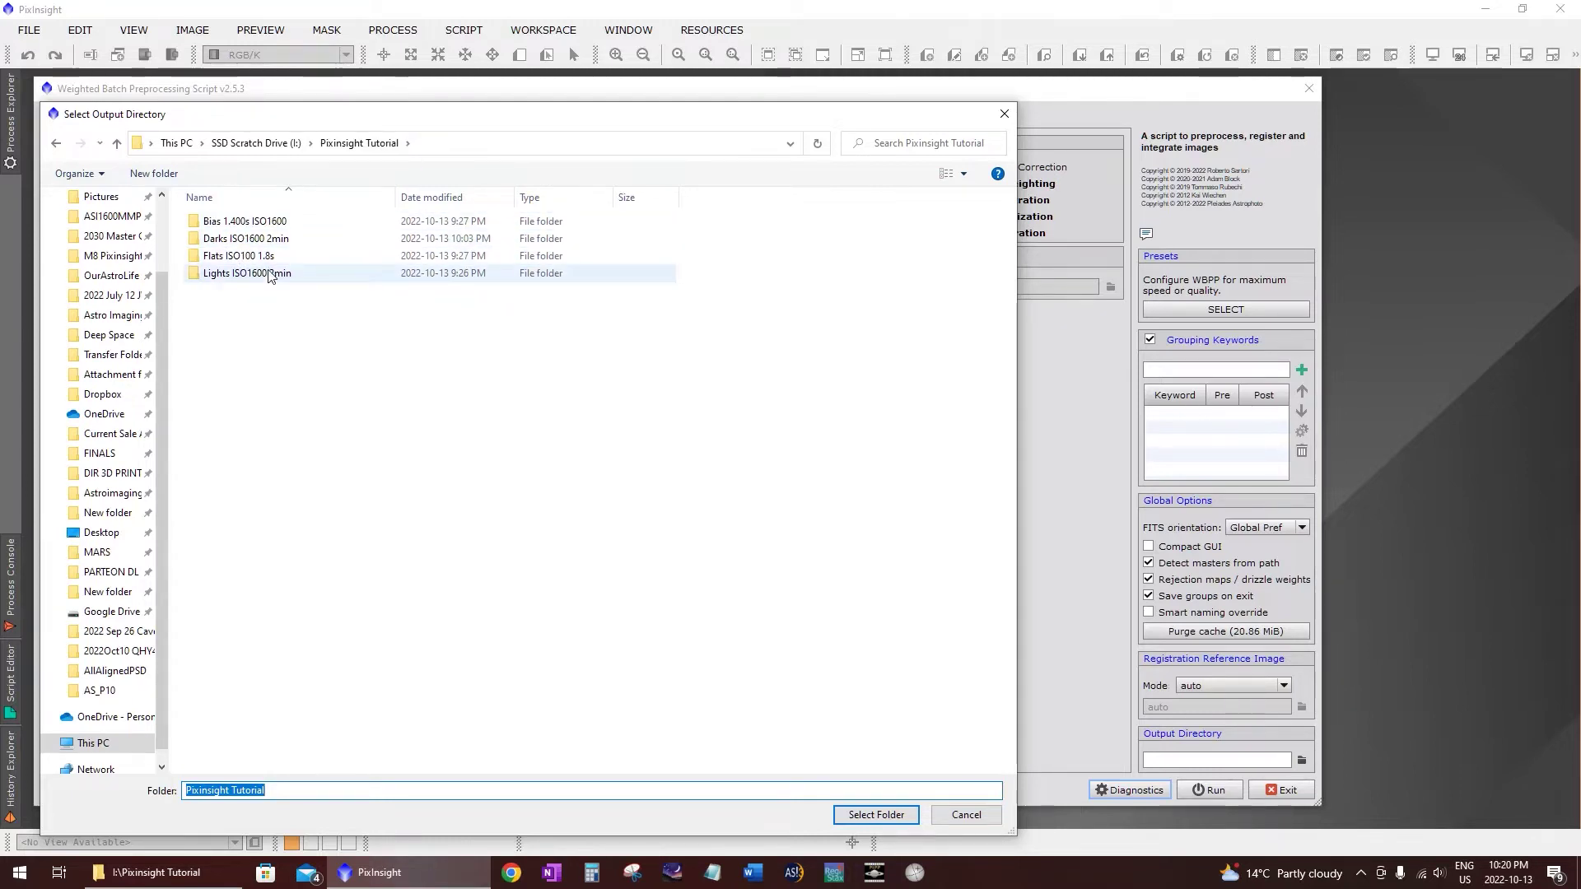
pyautogui.click(876, 815)
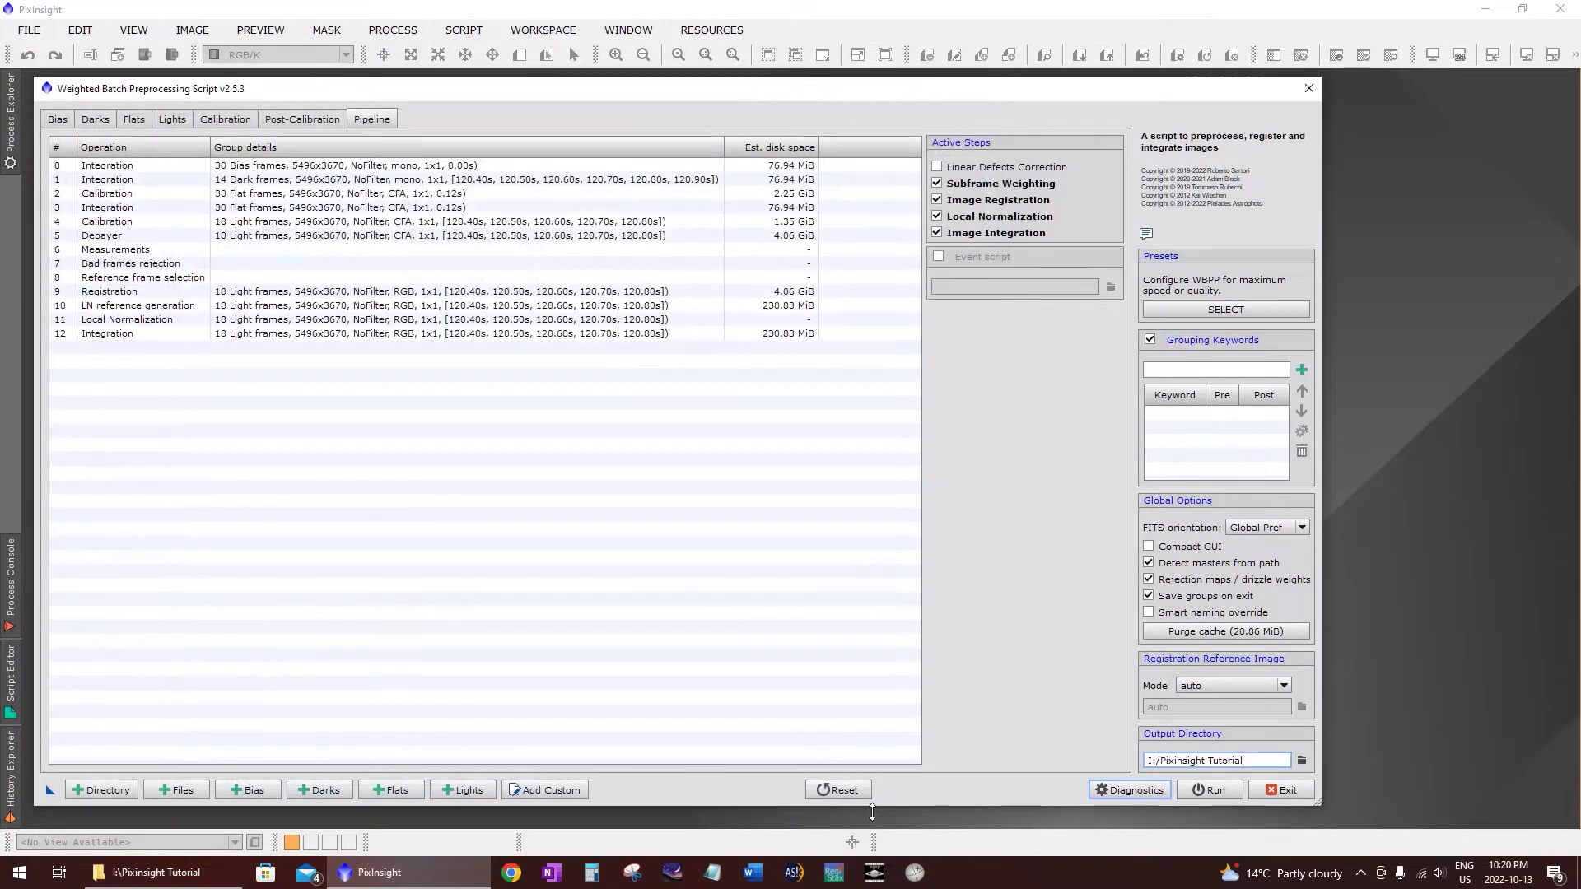
# Step: Run the batch preprocessing to completion and exit the script without saving its report
pyautogui.click(1208, 790)
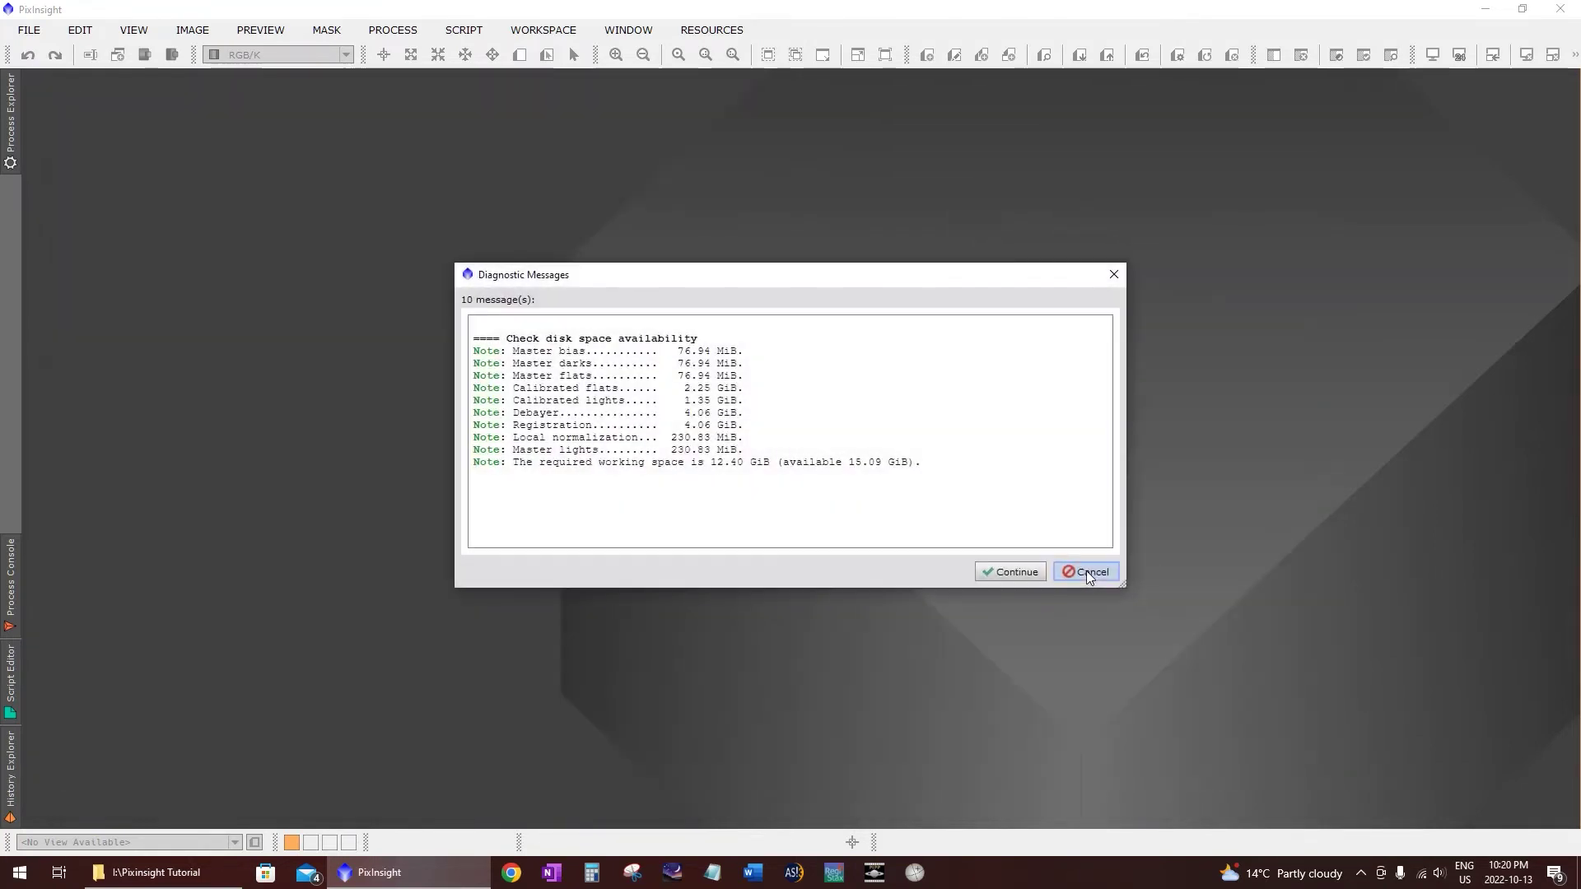
pyautogui.click(1010, 573)
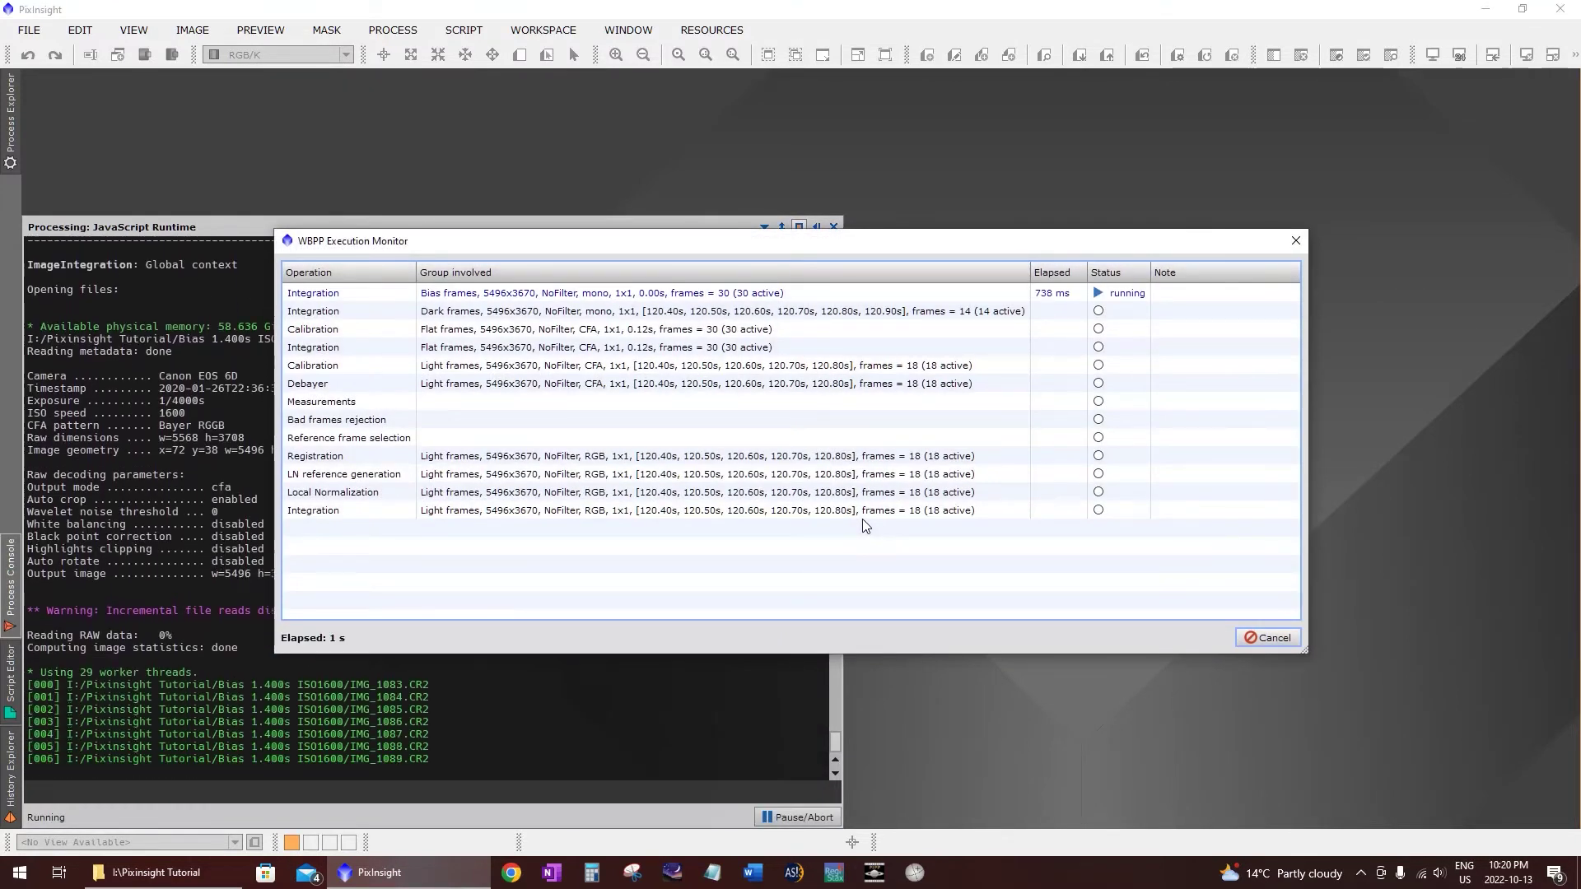
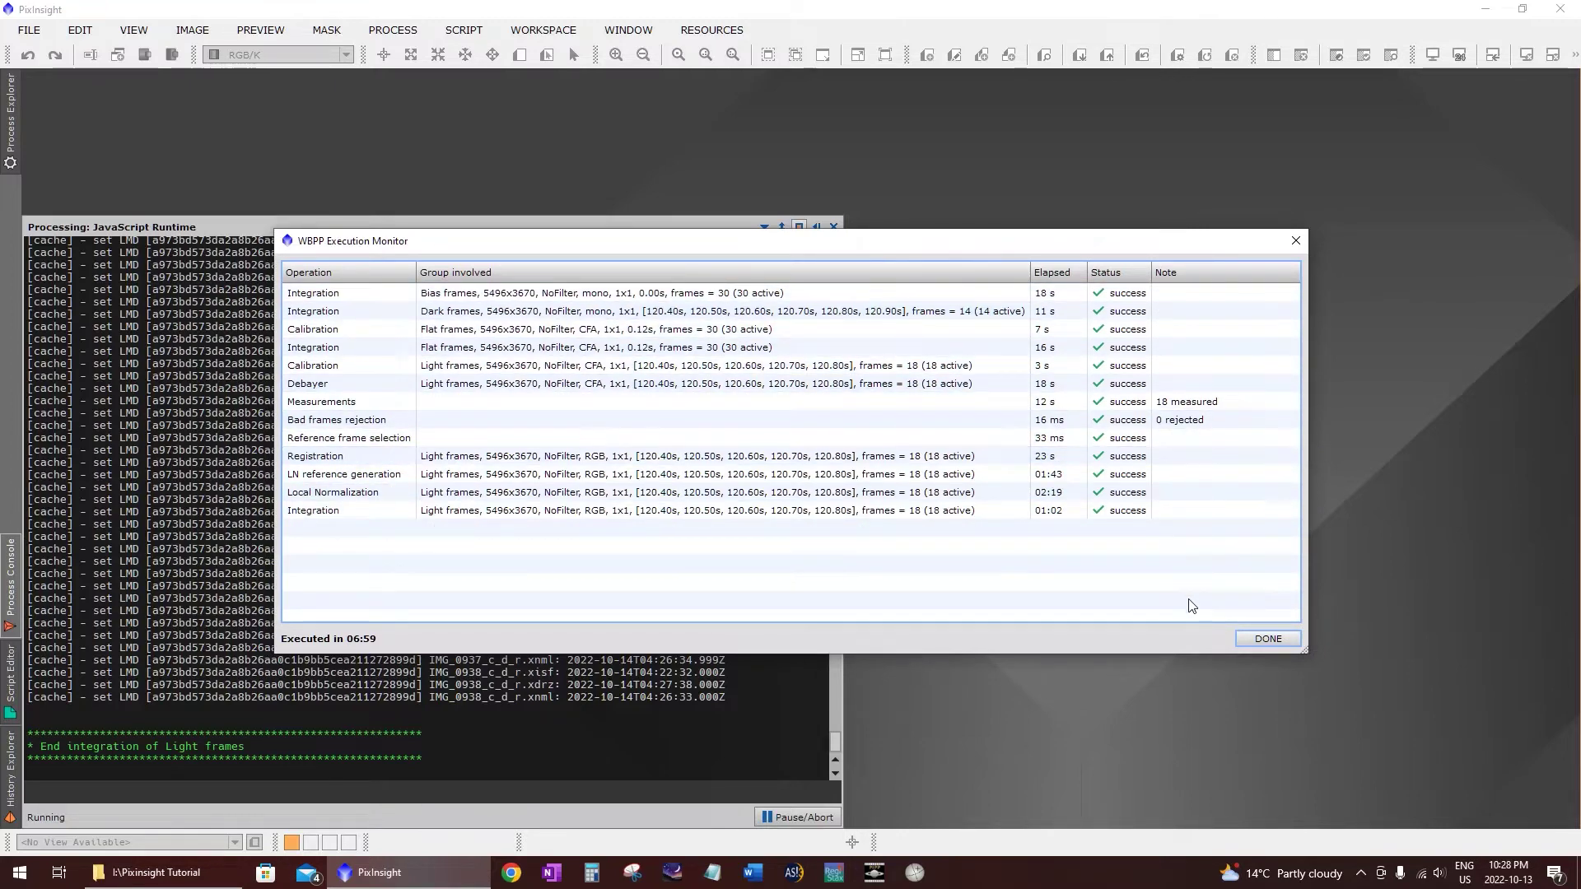
pyautogui.click(1262, 642)
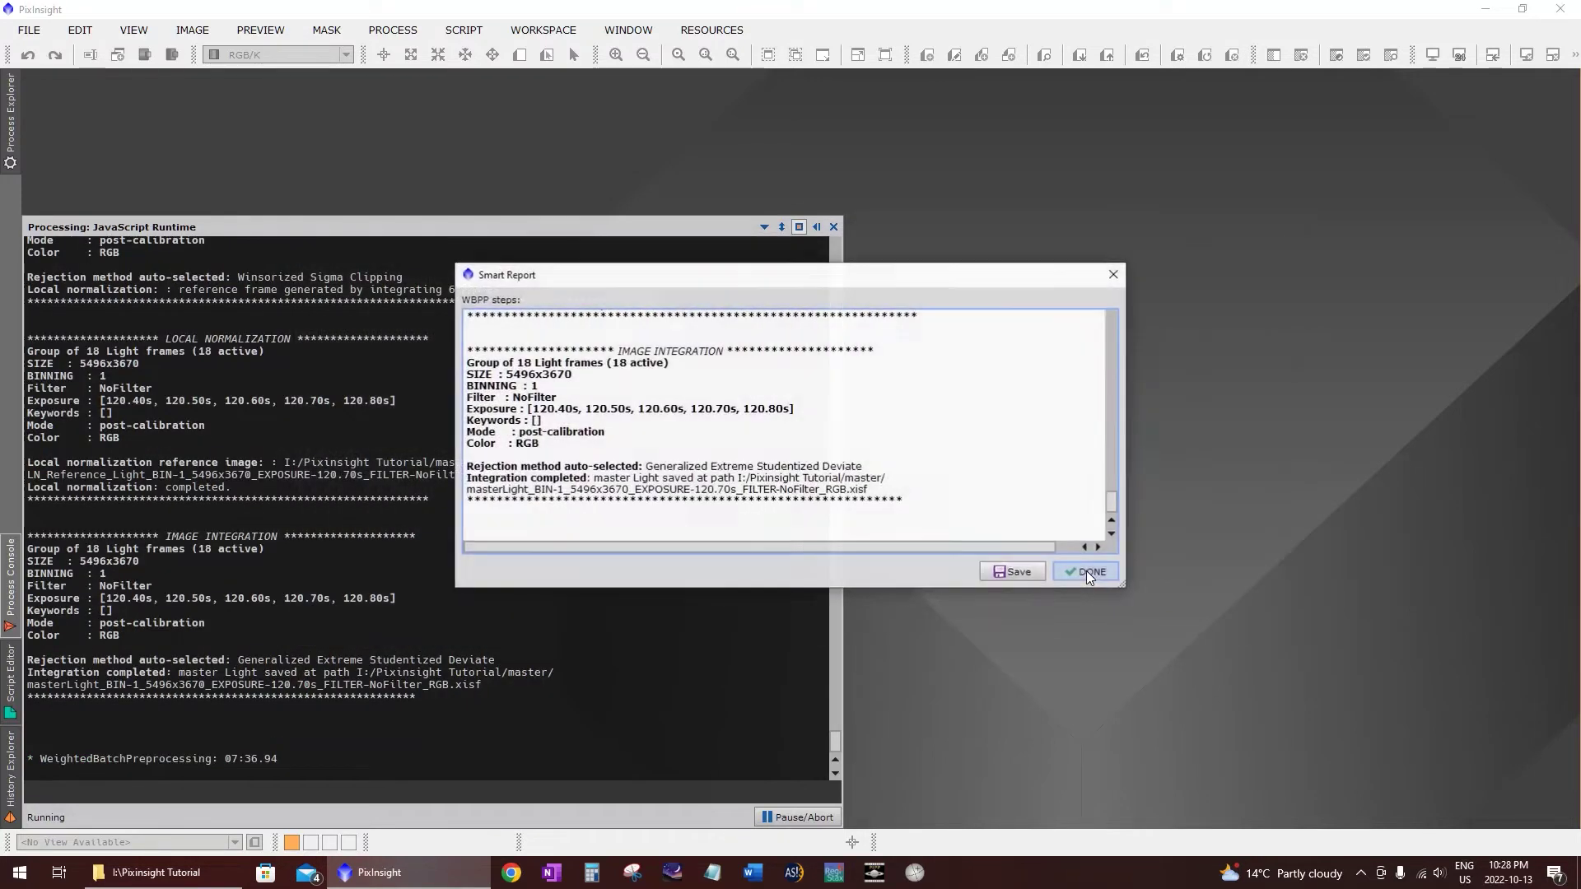
pyautogui.click(1087, 573)
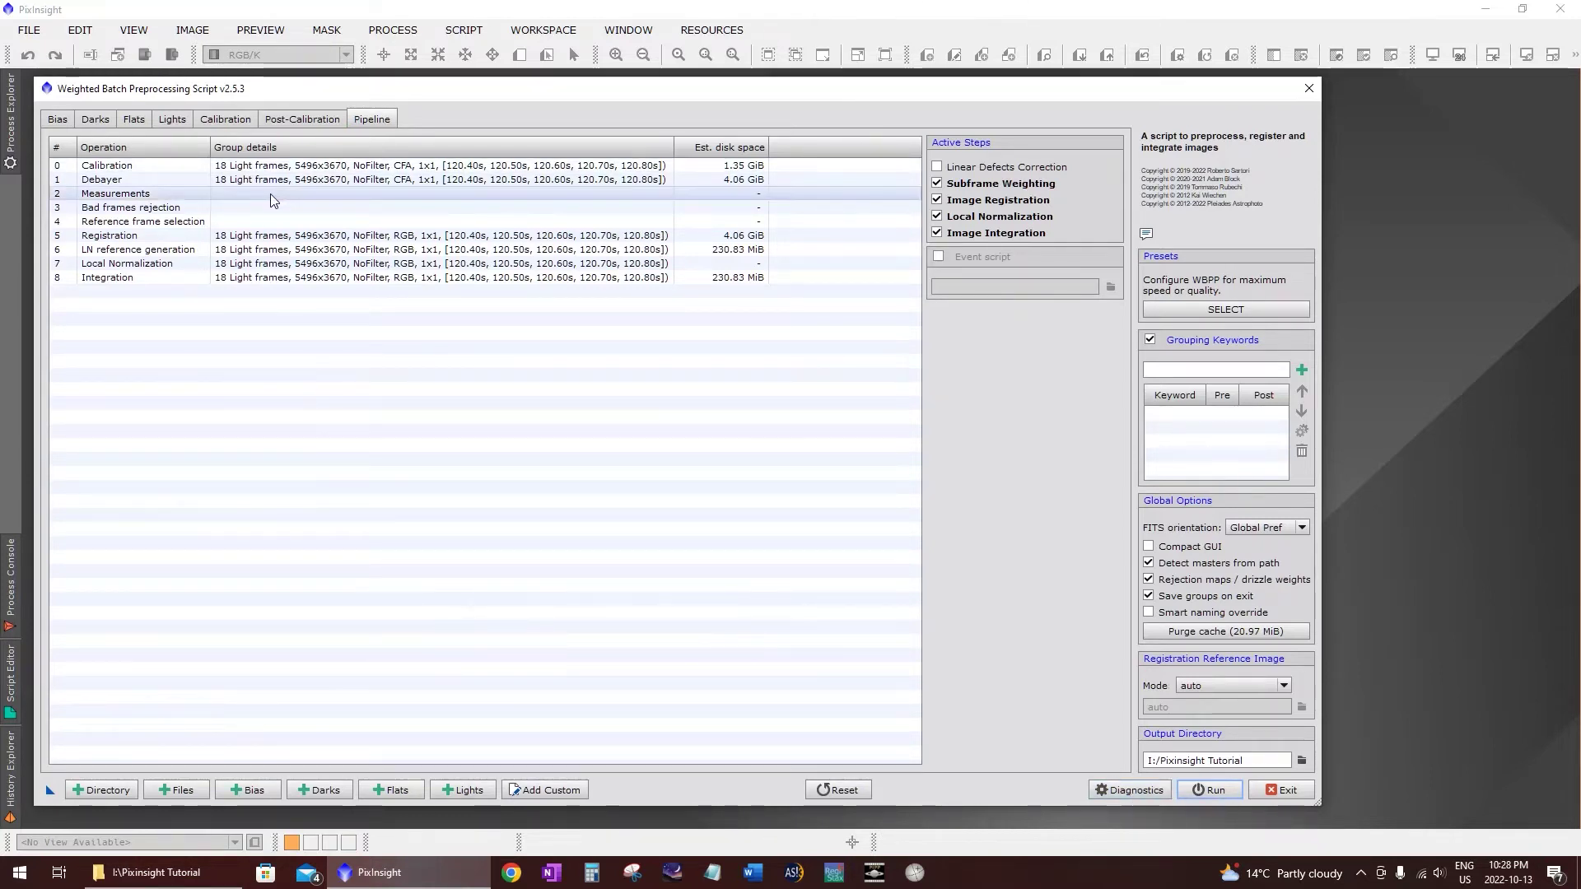
pyautogui.click(1282, 791)
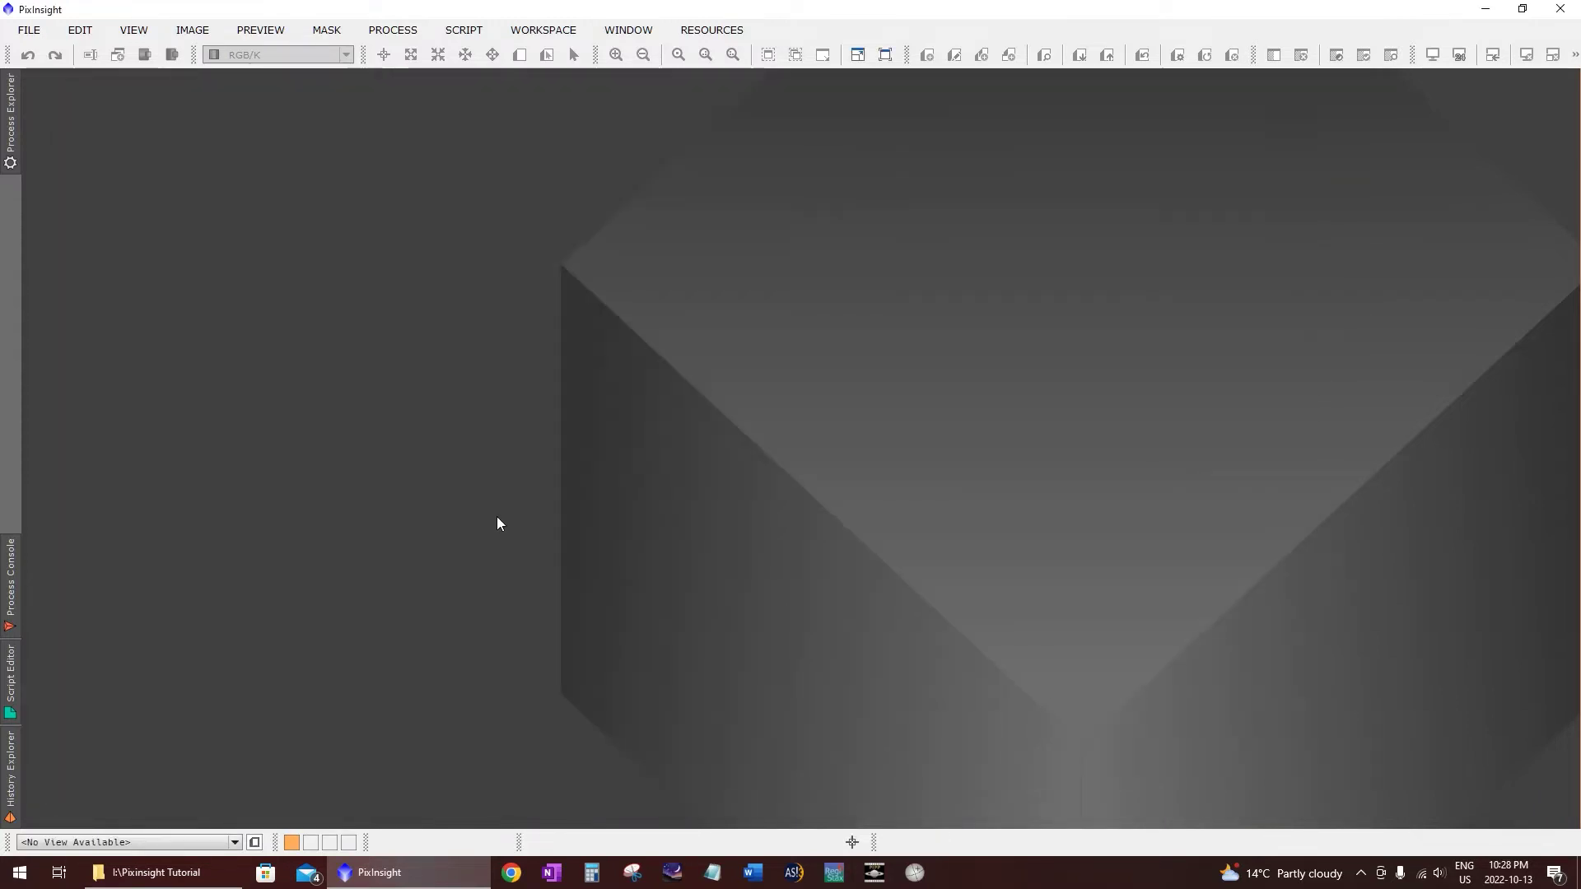
# Step: Switch to File Explorer and open the master folder inside Pixinsight Tutorial
pyautogui.click(200, 867)
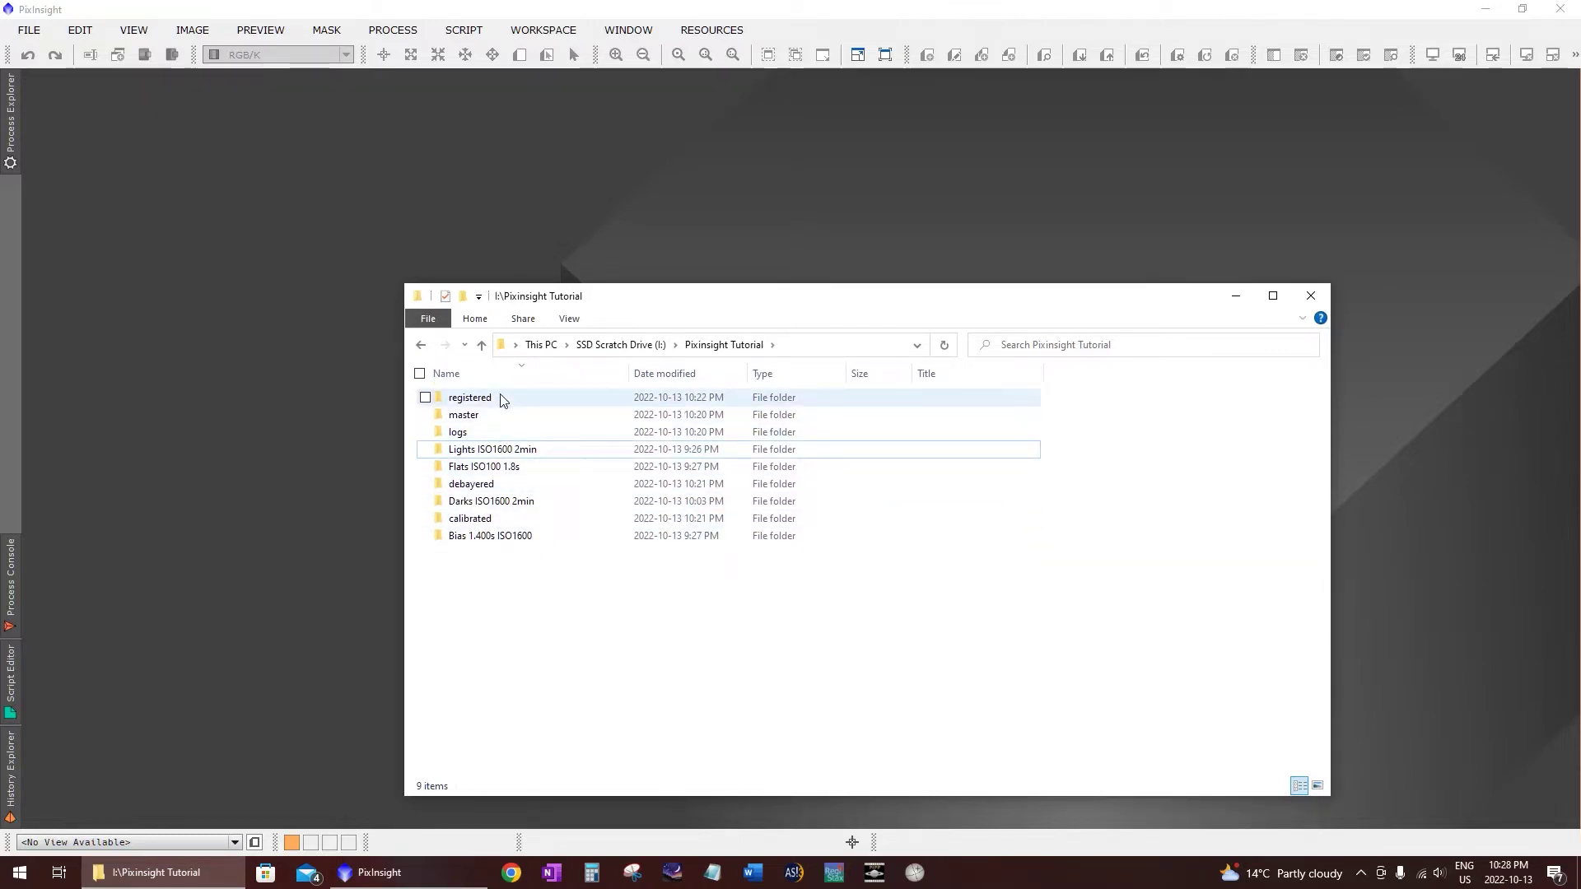
pyautogui.click(503, 418)
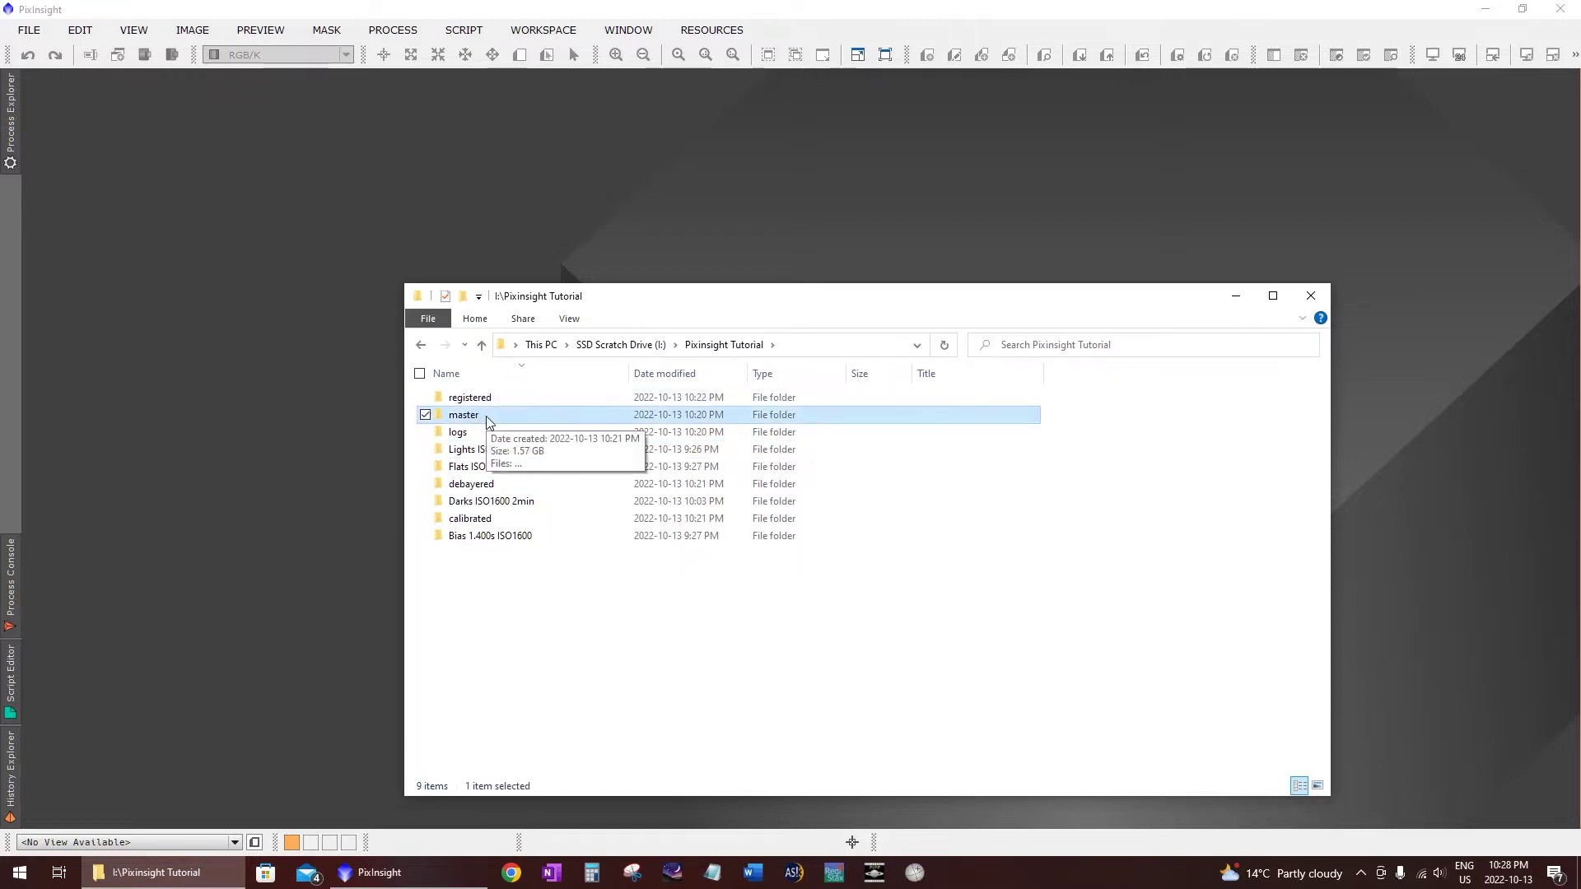
pyautogui.doubleClick(488, 417)
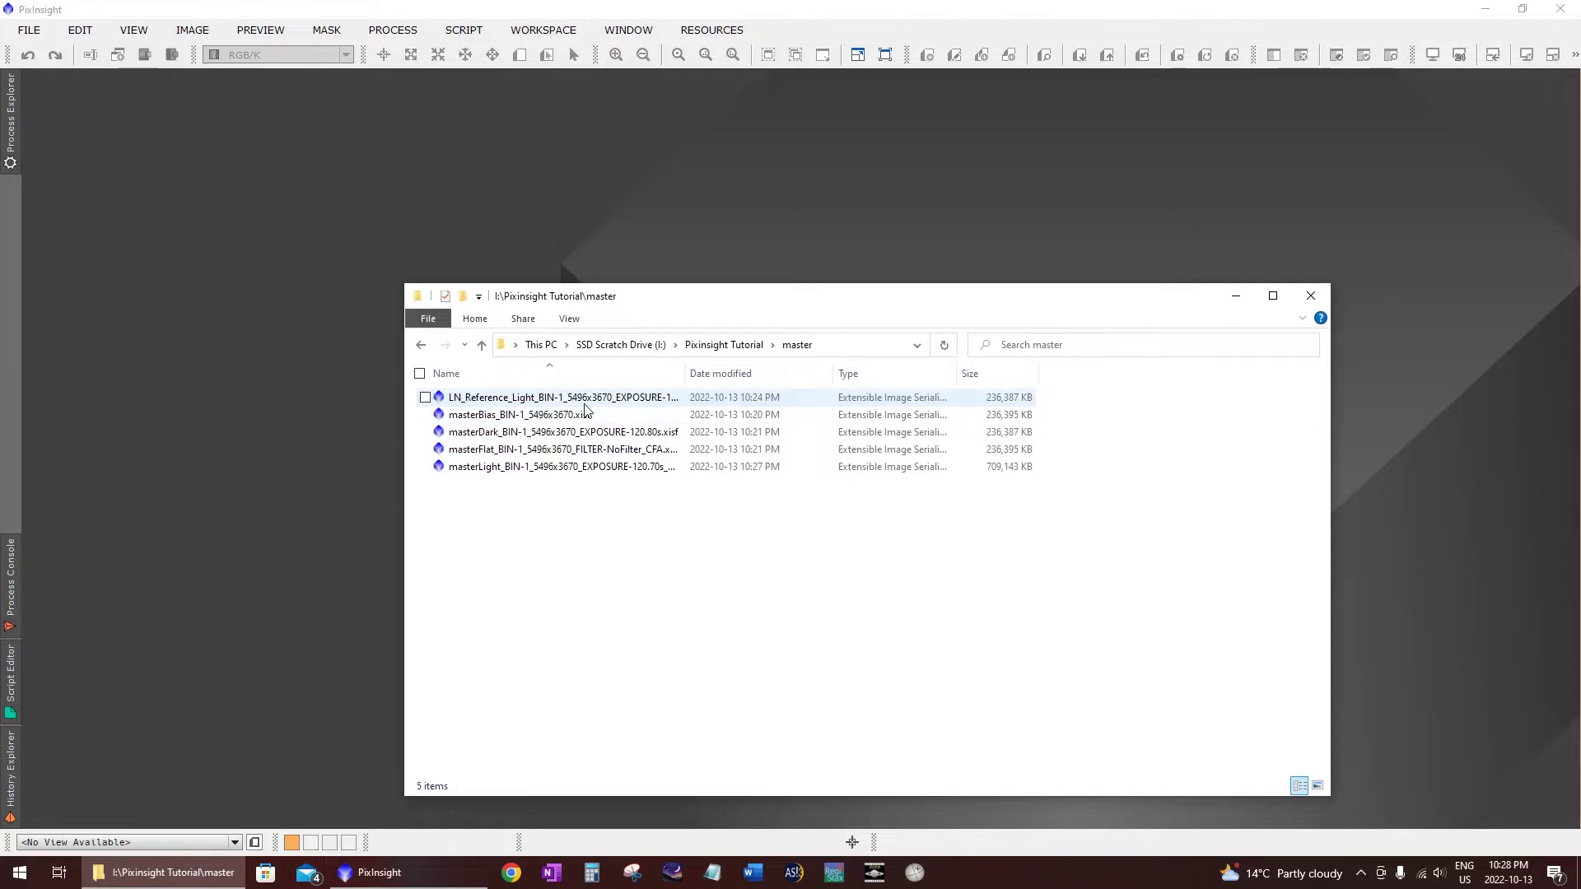
# Step: Open the masterLight XISF file from the master folder in PixInsight and bring its image windows to the front
pyautogui.click(479, 401)
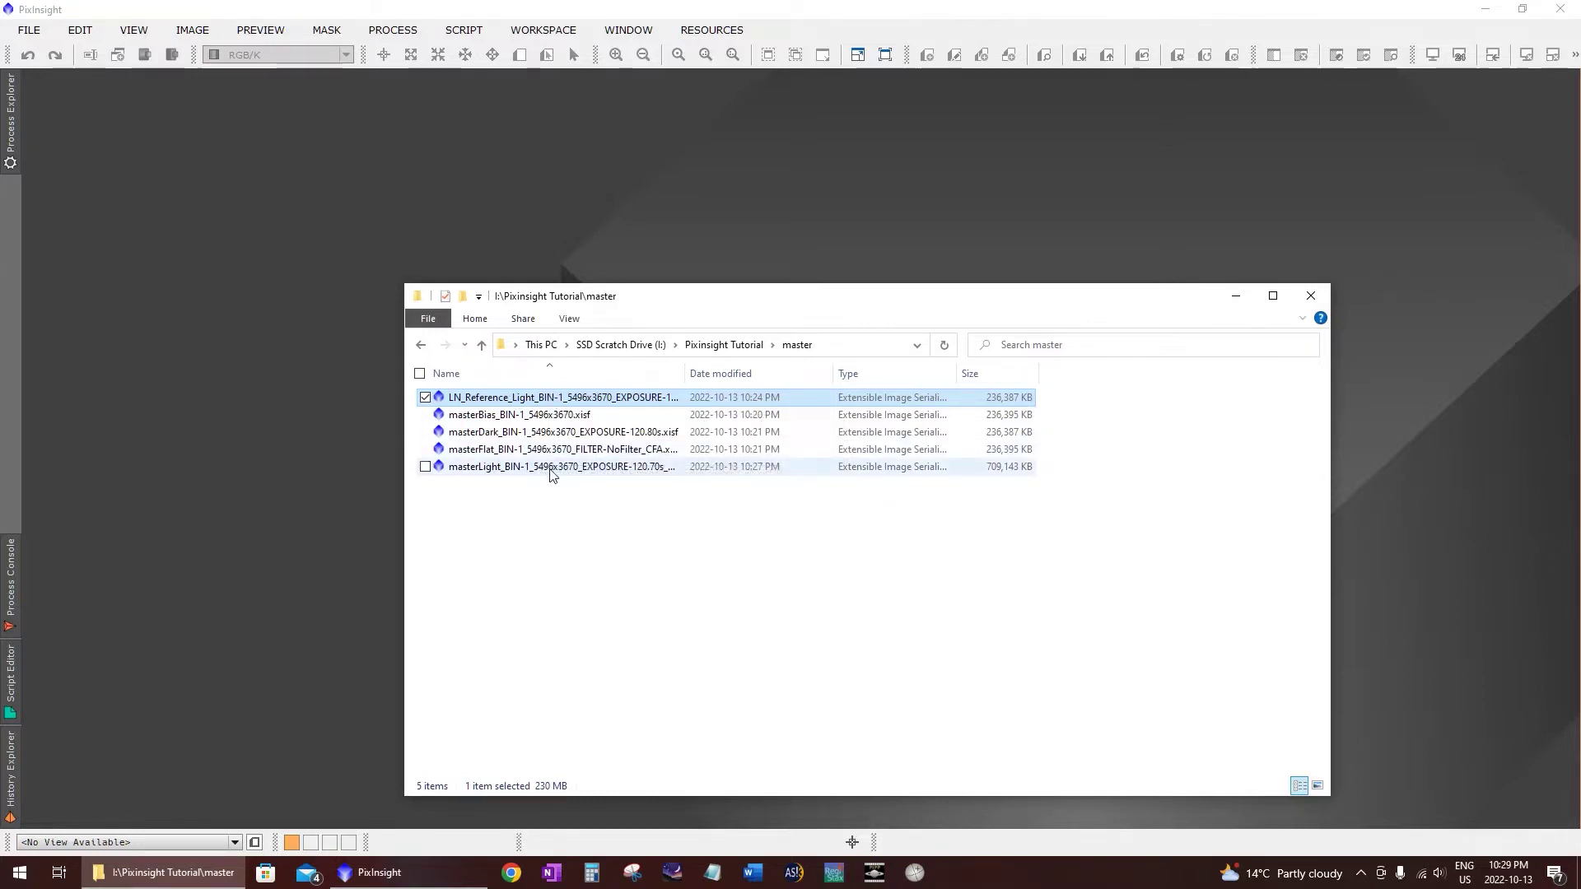
pyautogui.click(497, 470)
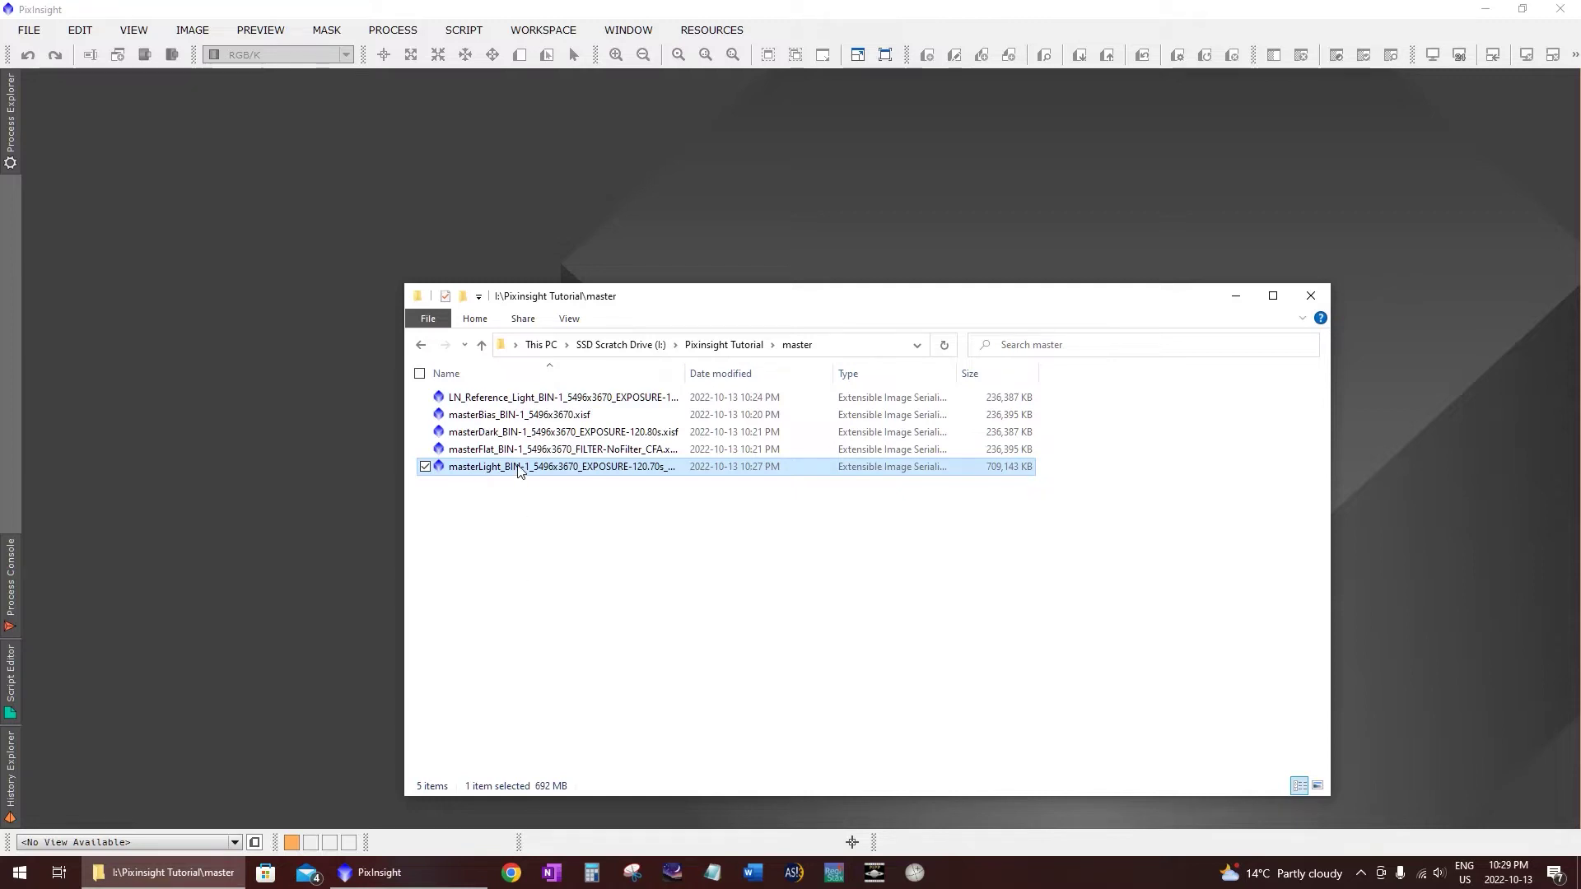
pyautogui.moveTo(527, 467); pyautogui.dragTo(288, 487)
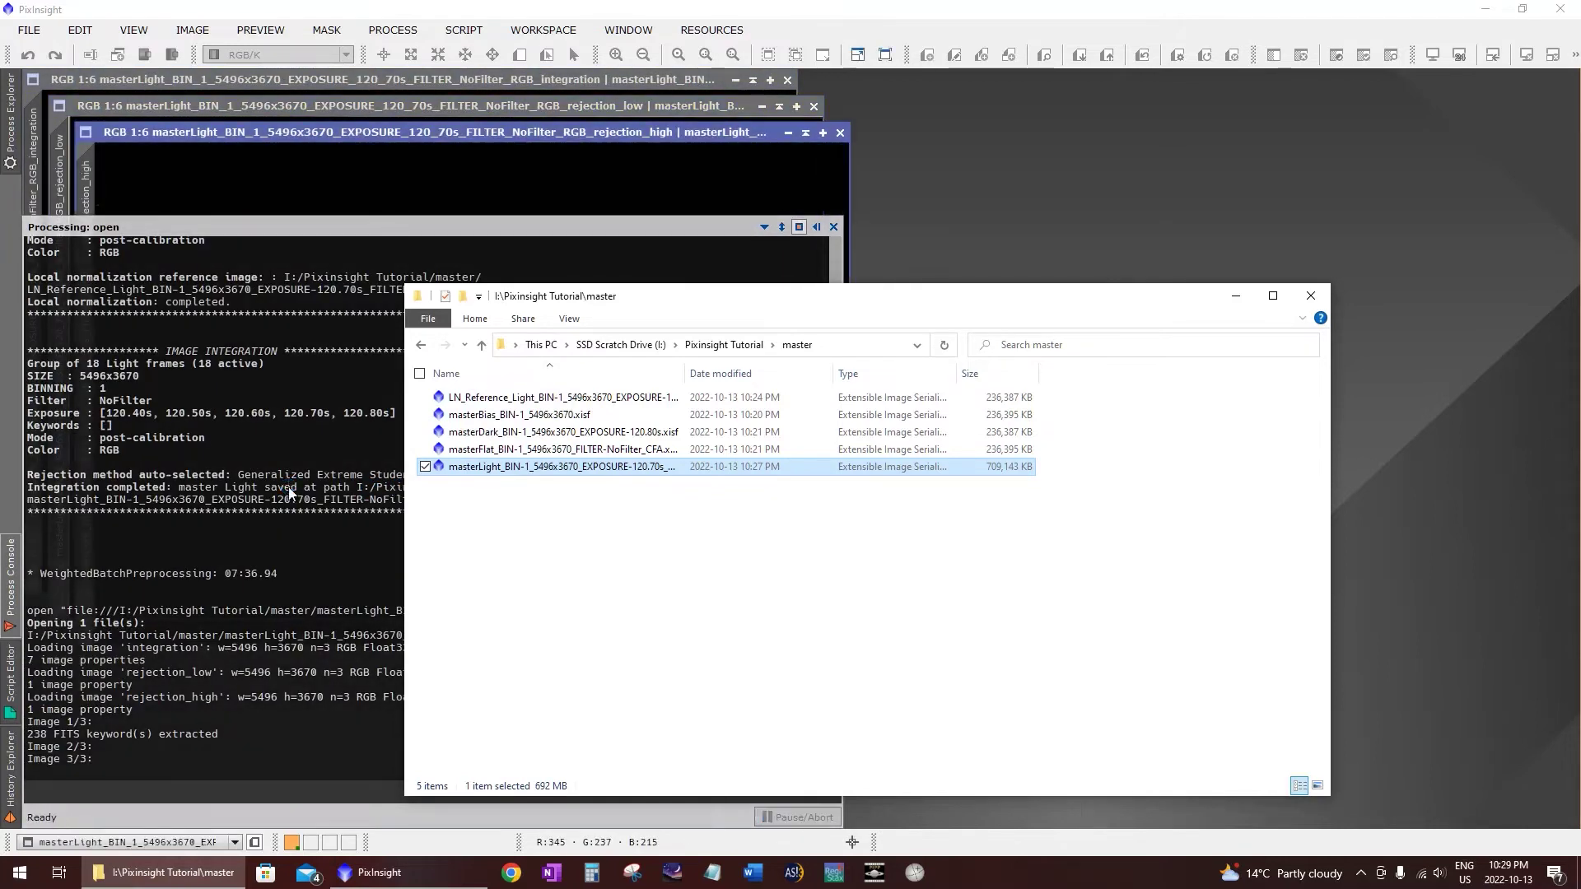
pyautogui.click(557, 7)
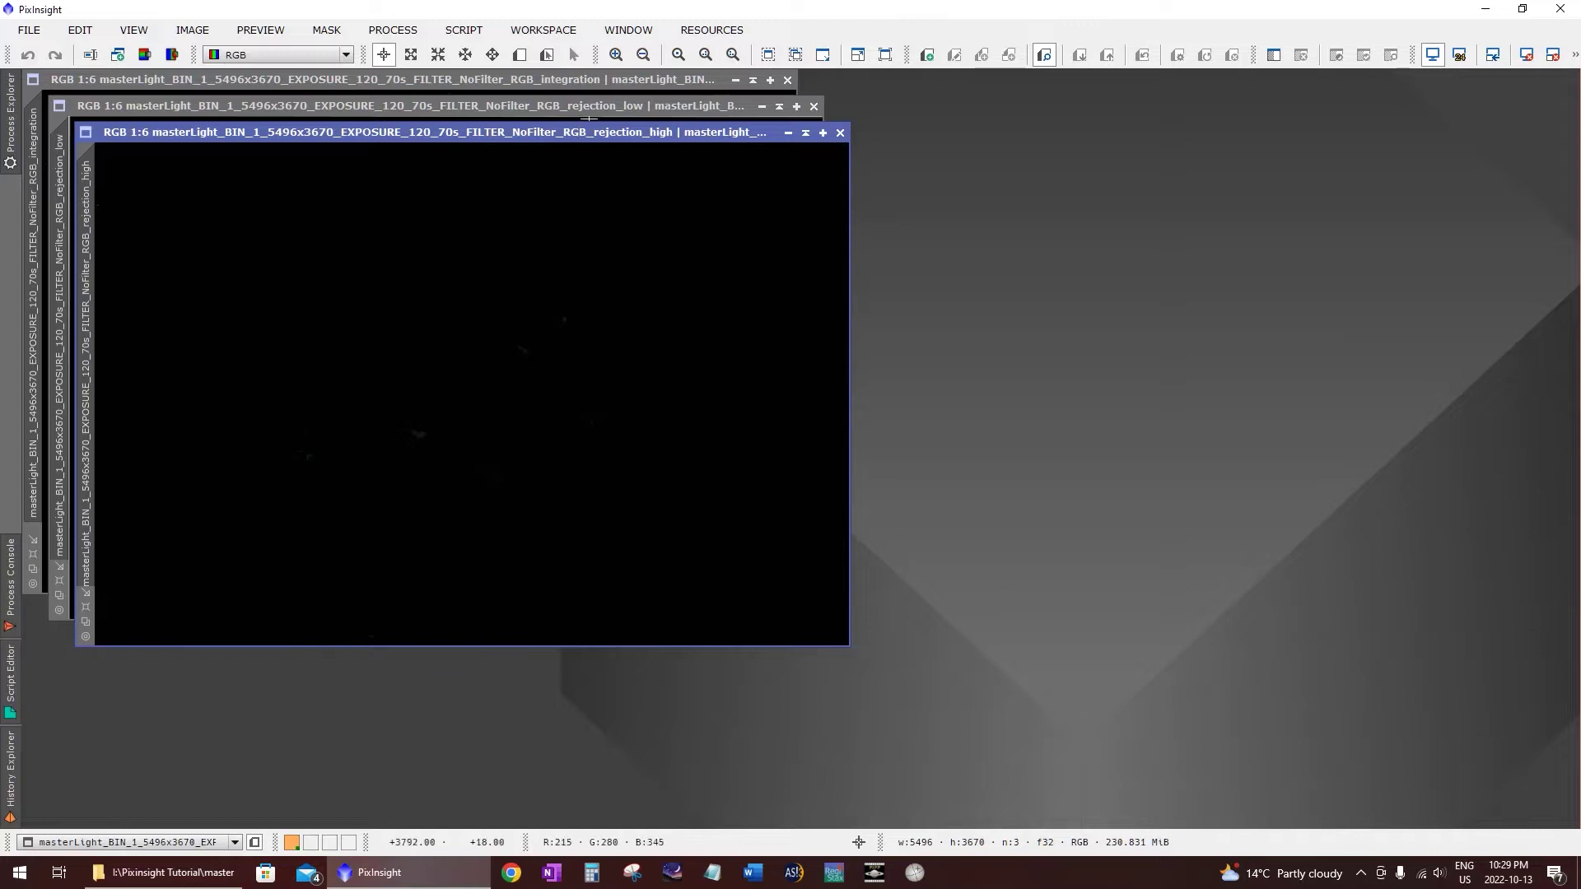
# Step: Close the rejection_low and rejection_high images and move the integration image to the middle of the workspace
pyautogui.moveTo(609, 130); pyautogui.dragTo(764, 236)
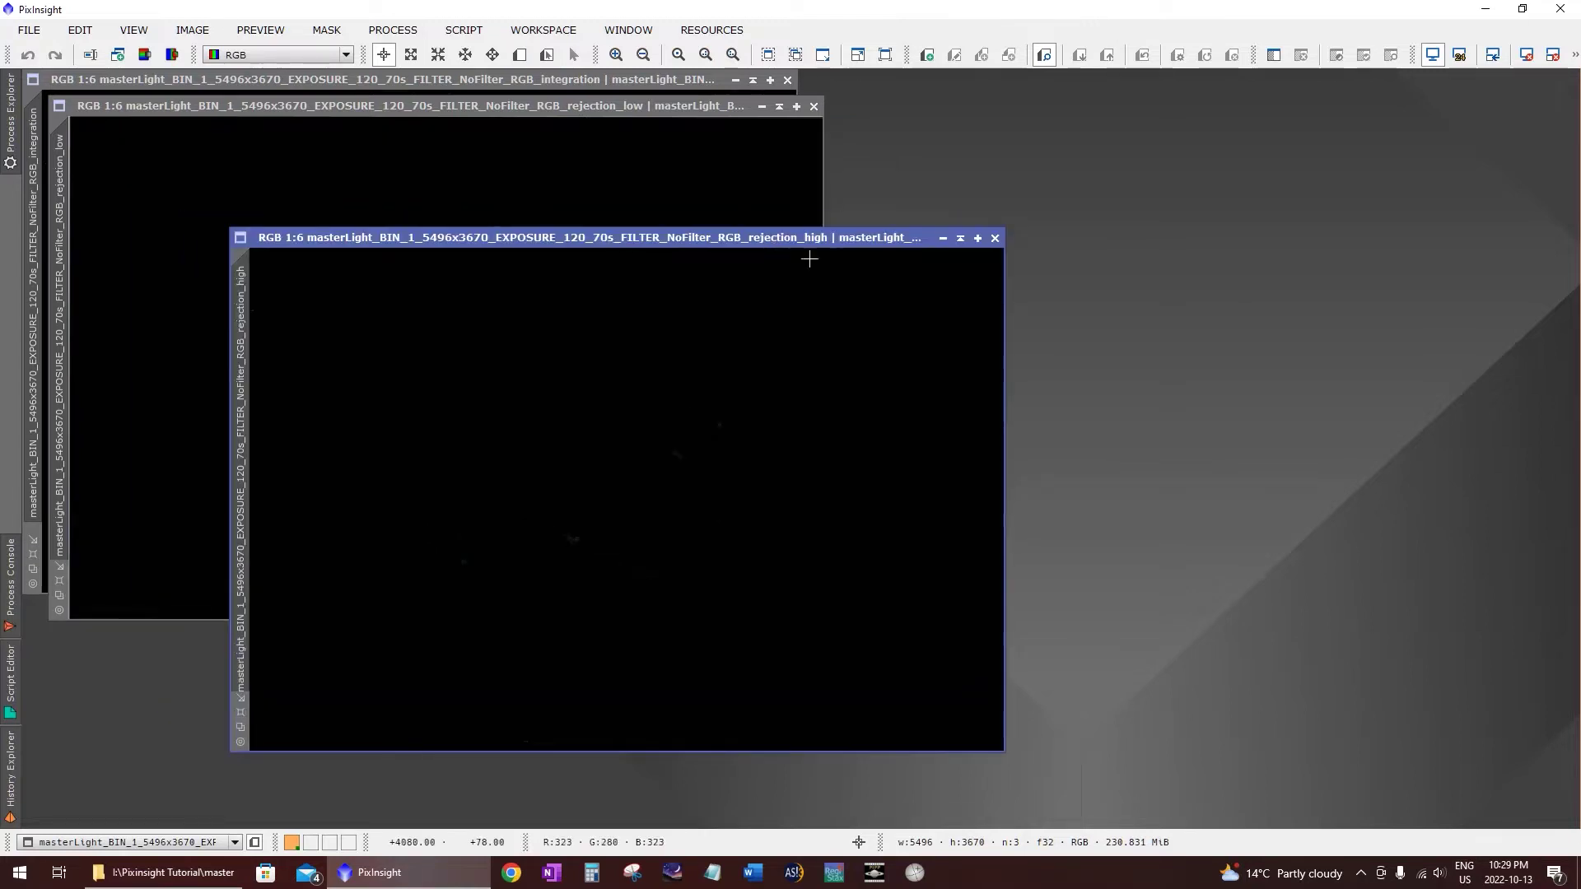
pyautogui.moveTo(672, 105); pyautogui.dragTo(758, 323)
pyautogui.click(895, 327)
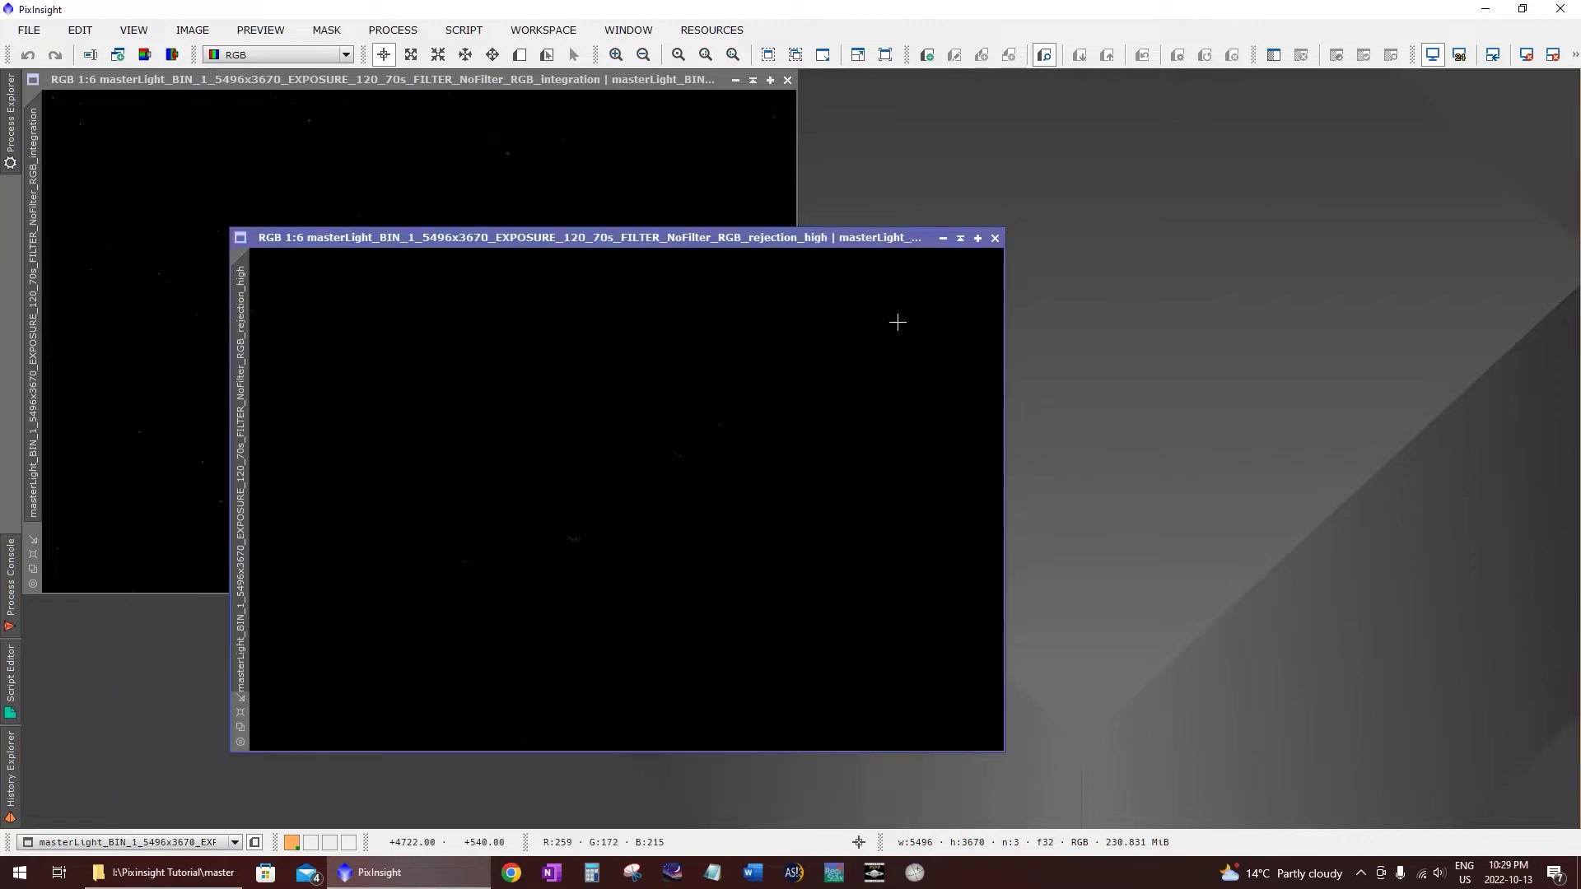
pyautogui.click(995, 239)
pyautogui.moveTo(593, 80); pyautogui.dragTo(866, 262)
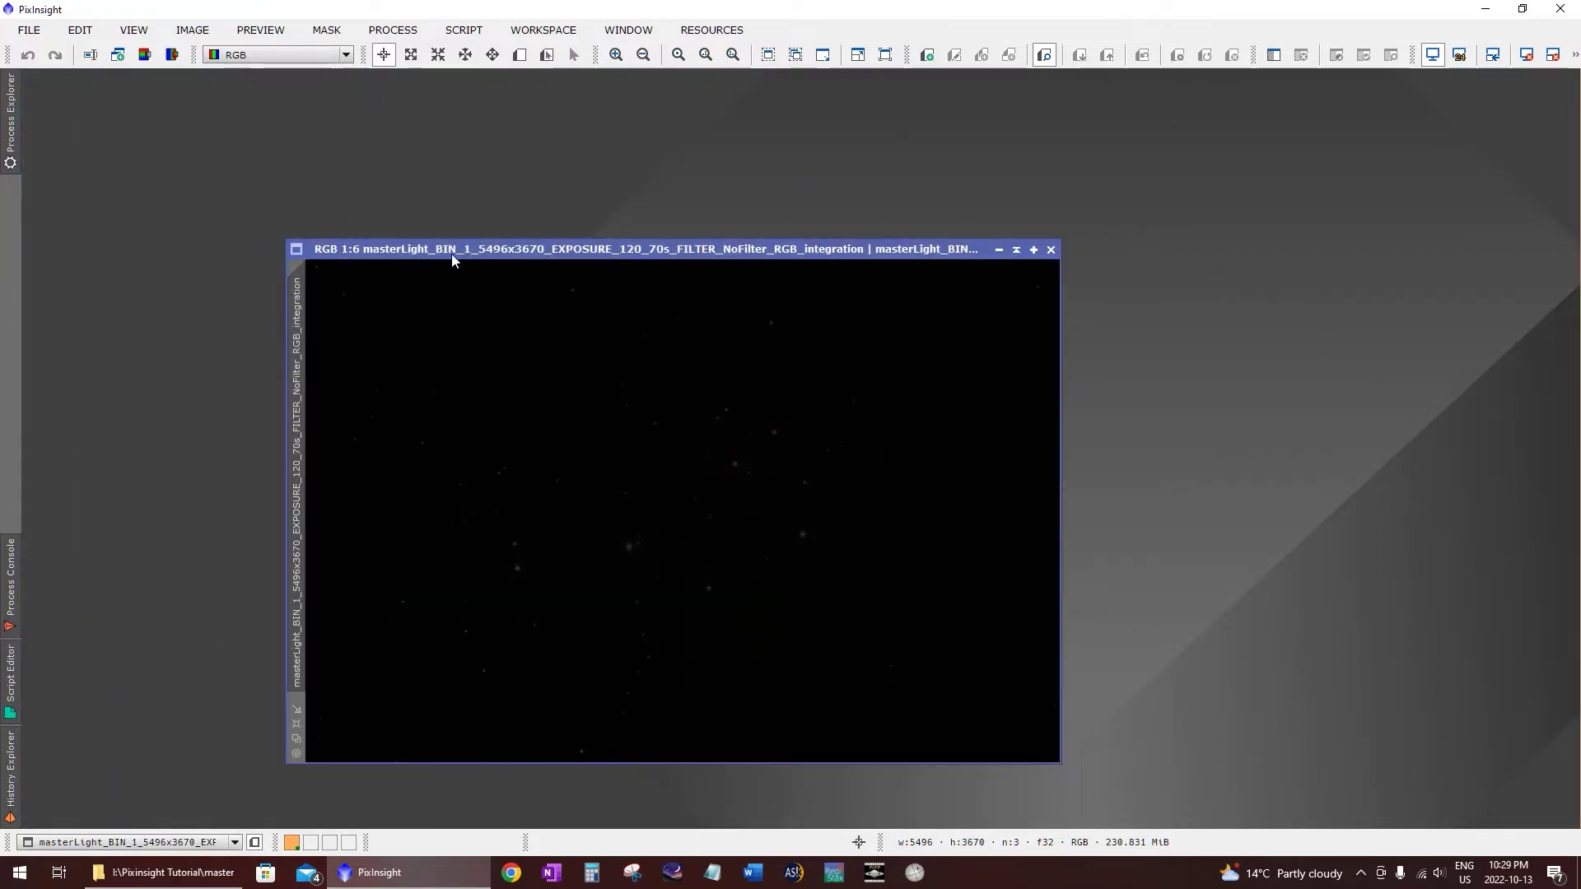
pyautogui.moveTo(471, 256); pyautogui.dragTo(548, 256)
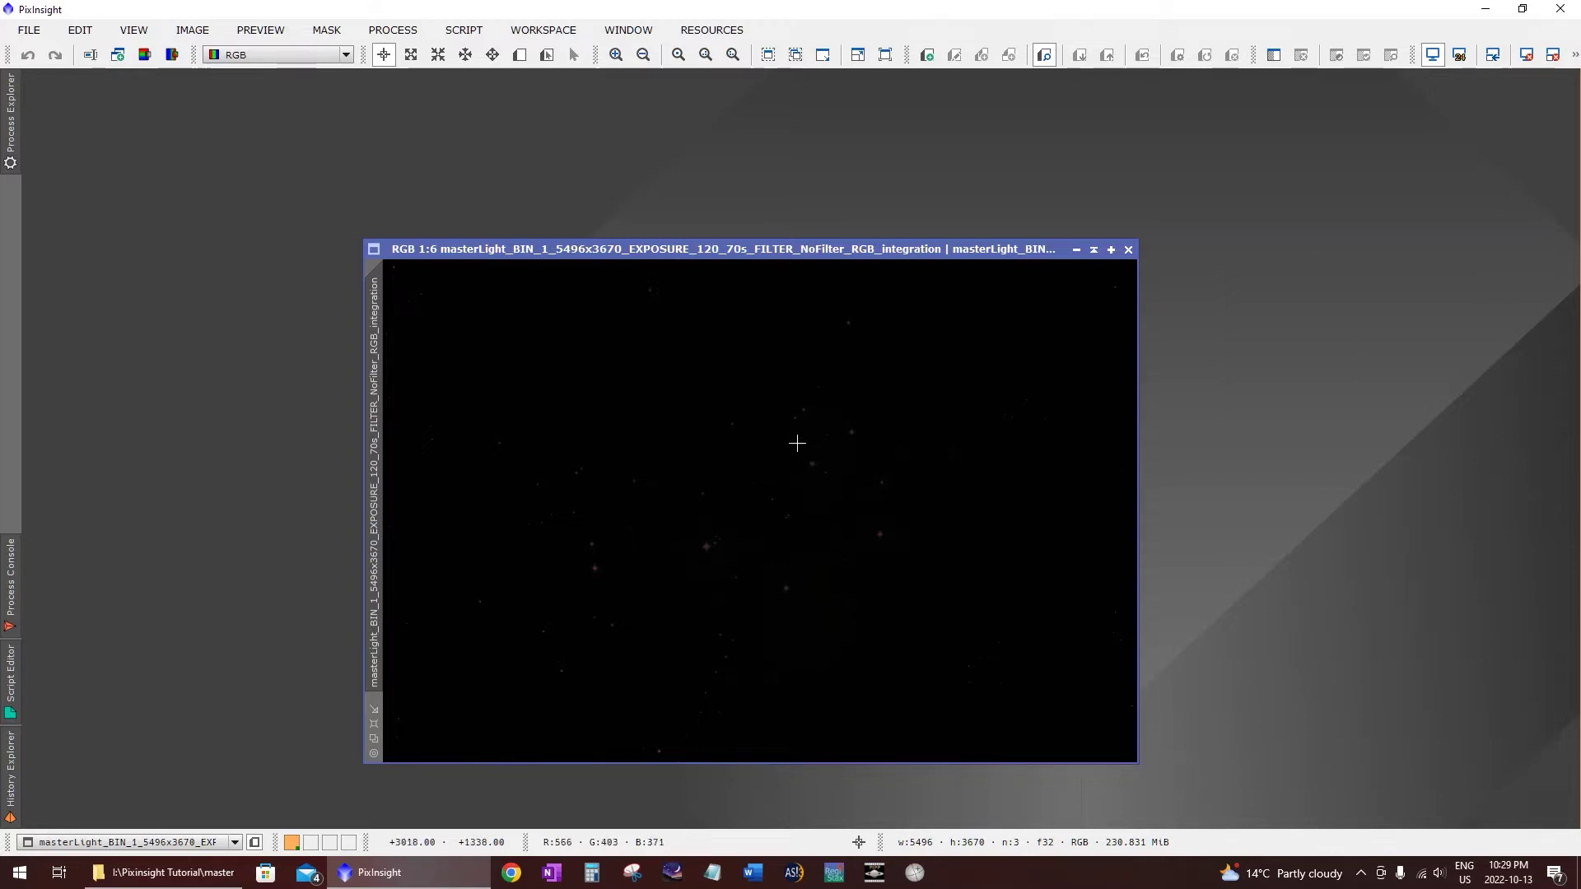
# Step: Preview the integration image with an automatic screen stretch, comparing it with the unstretched view, and maximize its window
pyautogui.click(1575, 62)
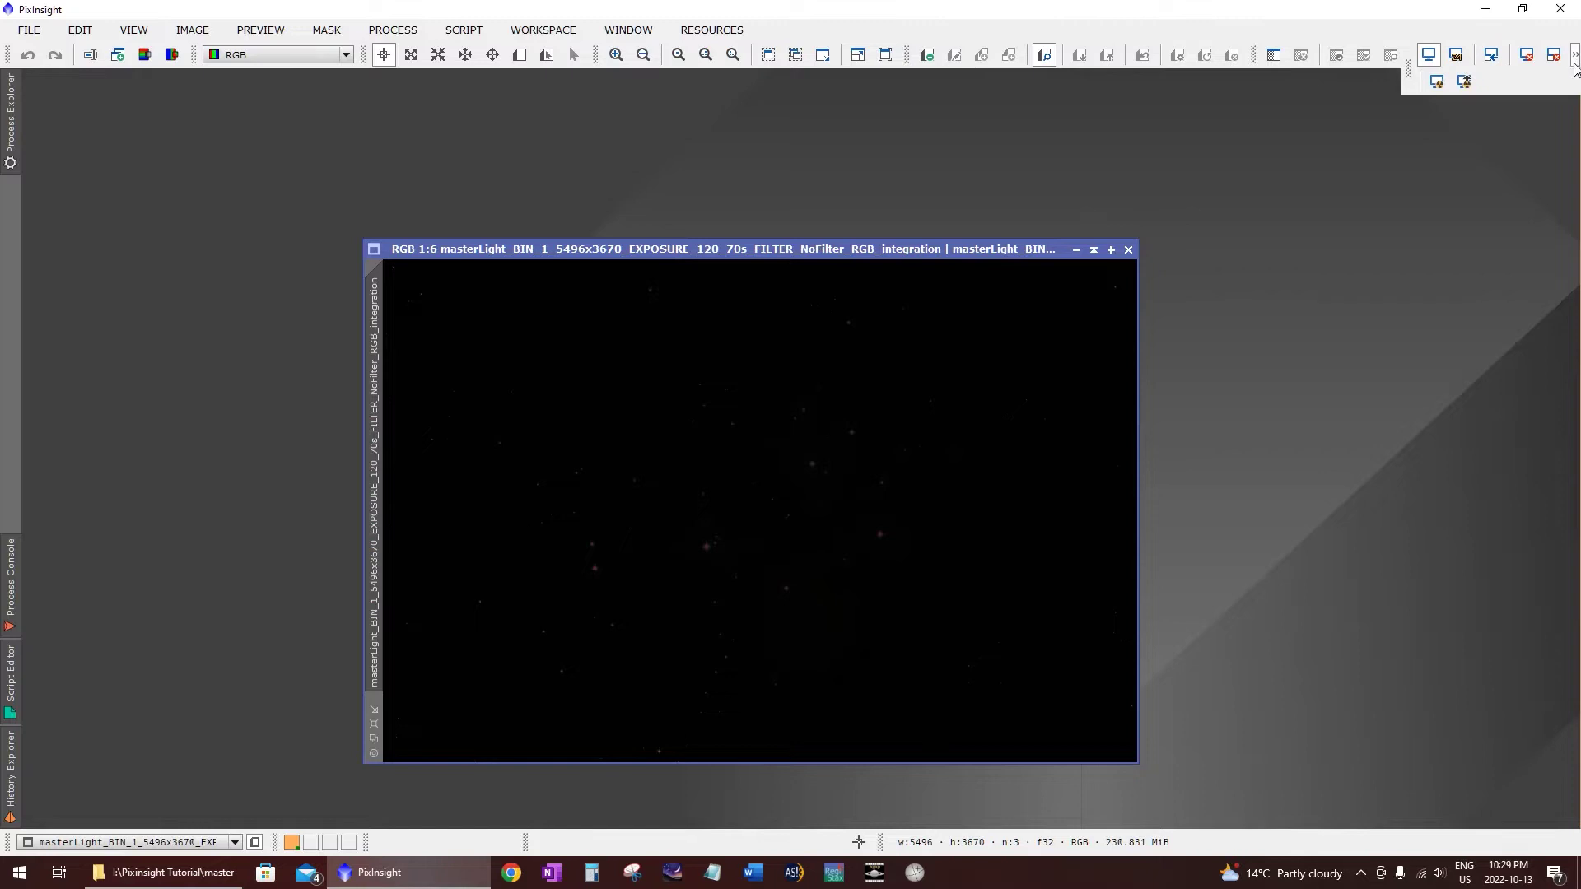
pyautogui.click(1438, 85)
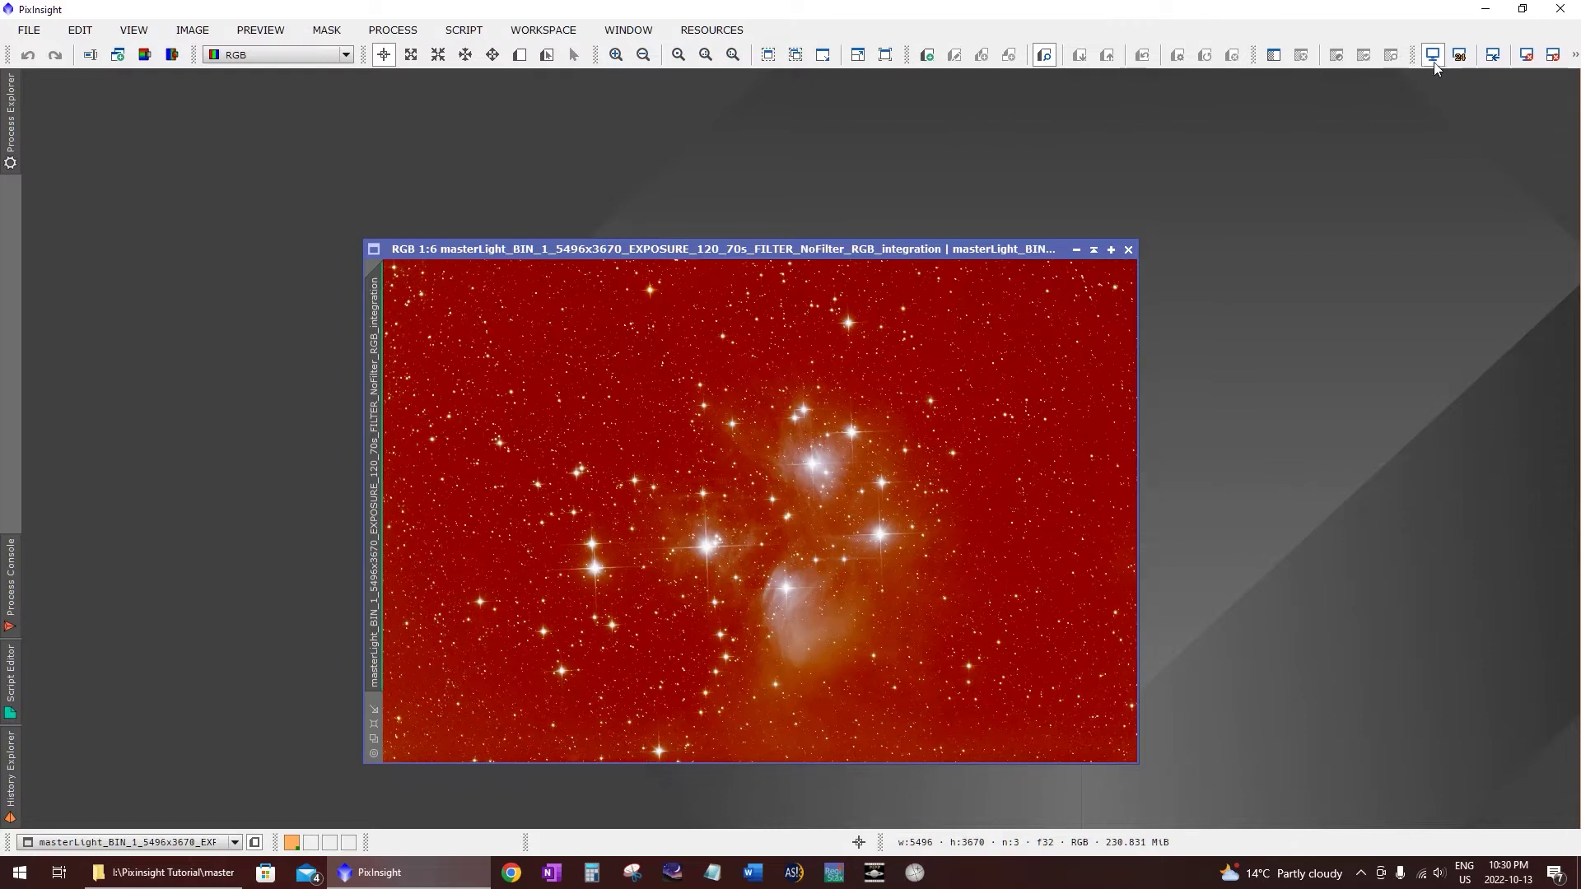
pyautogui.click(1433, 55)
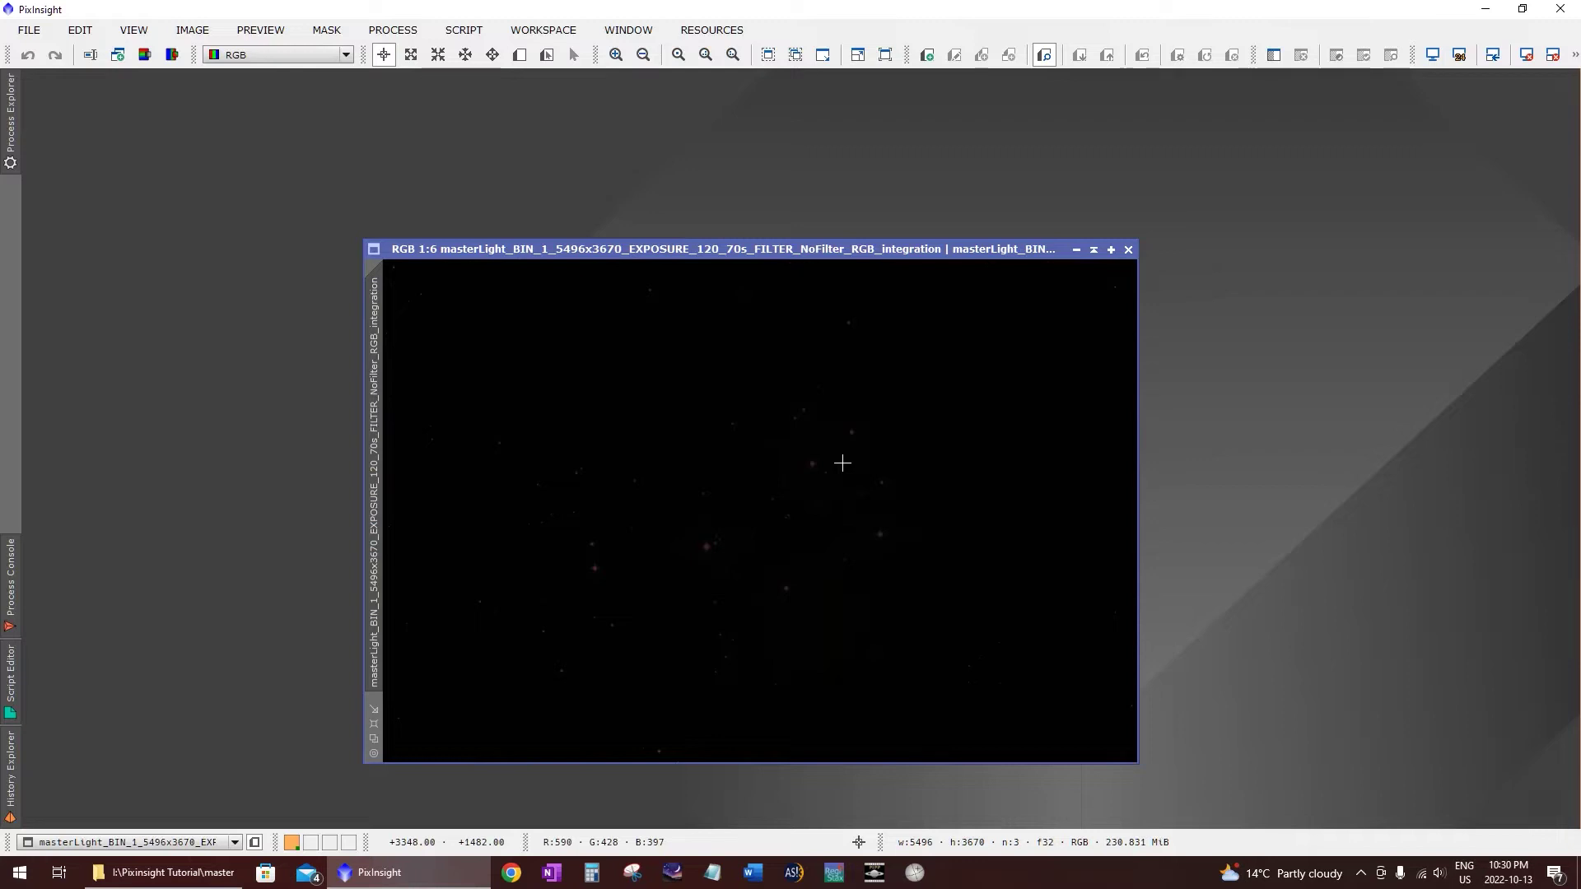
pyautogui.hotkey('ctrl', 'a')
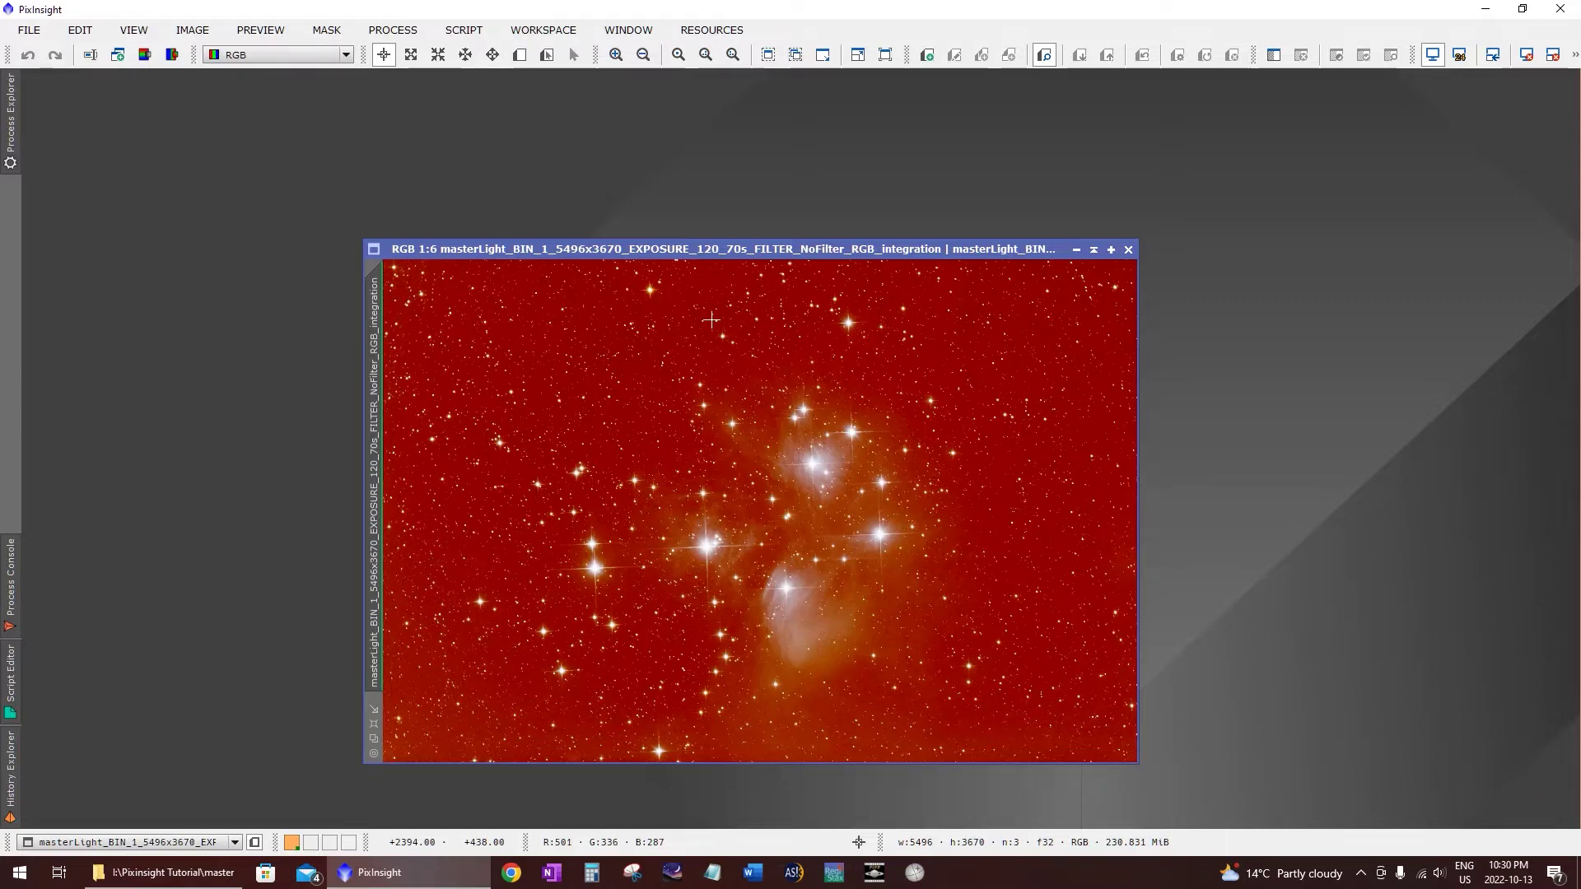
pyautogui.doubleClick(698, 252)
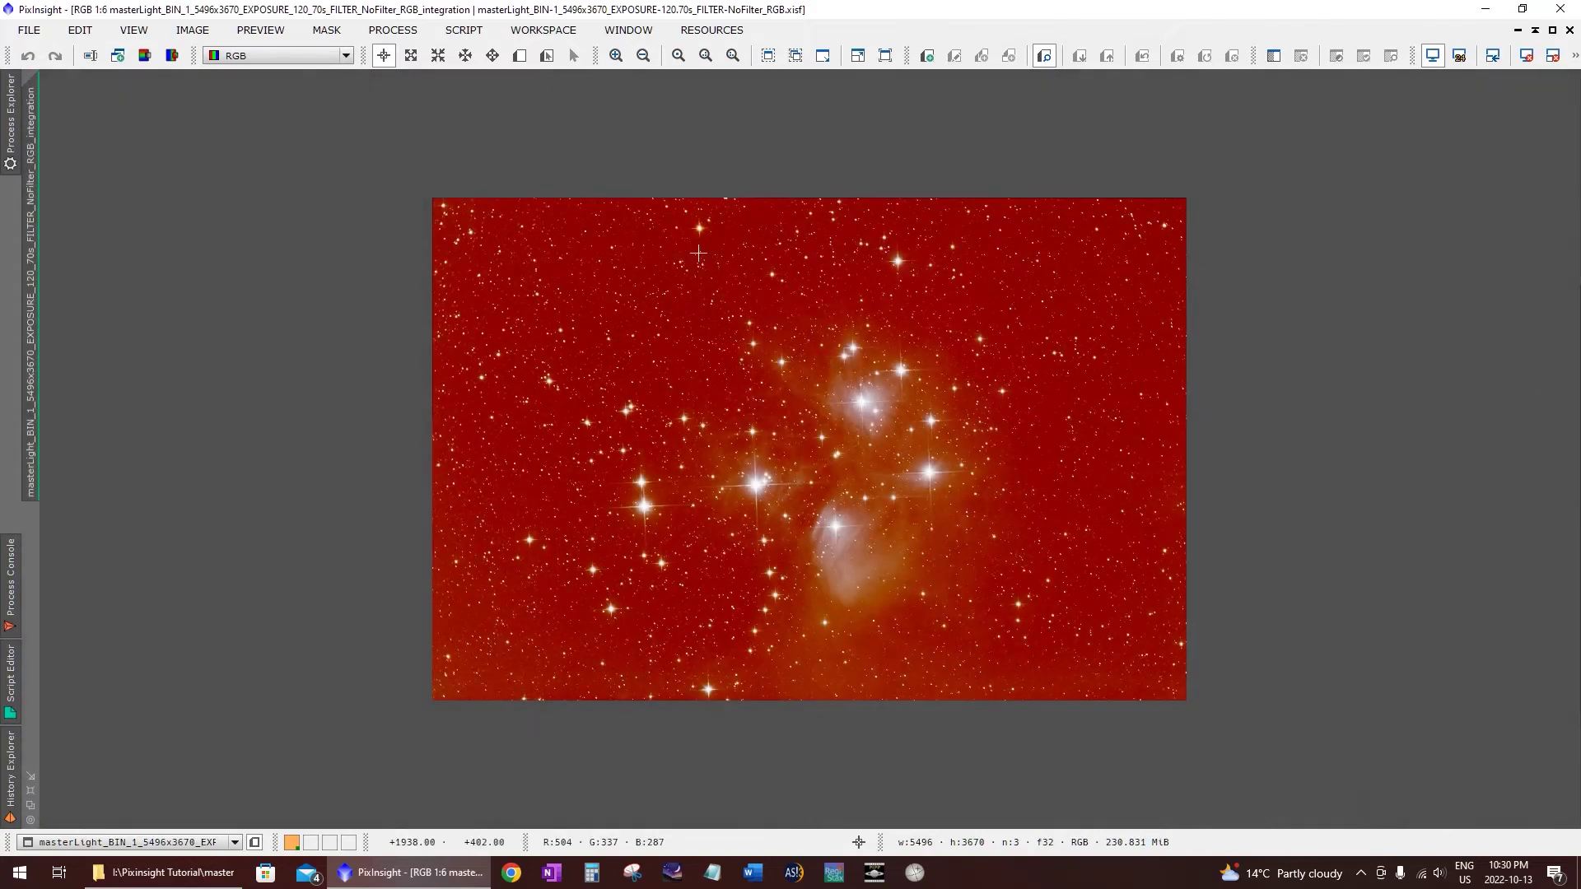
# Step: Open the ScreenTransferFunction process, expand its window and place it over the upper part of the image
pyautogui.click(6, 90)
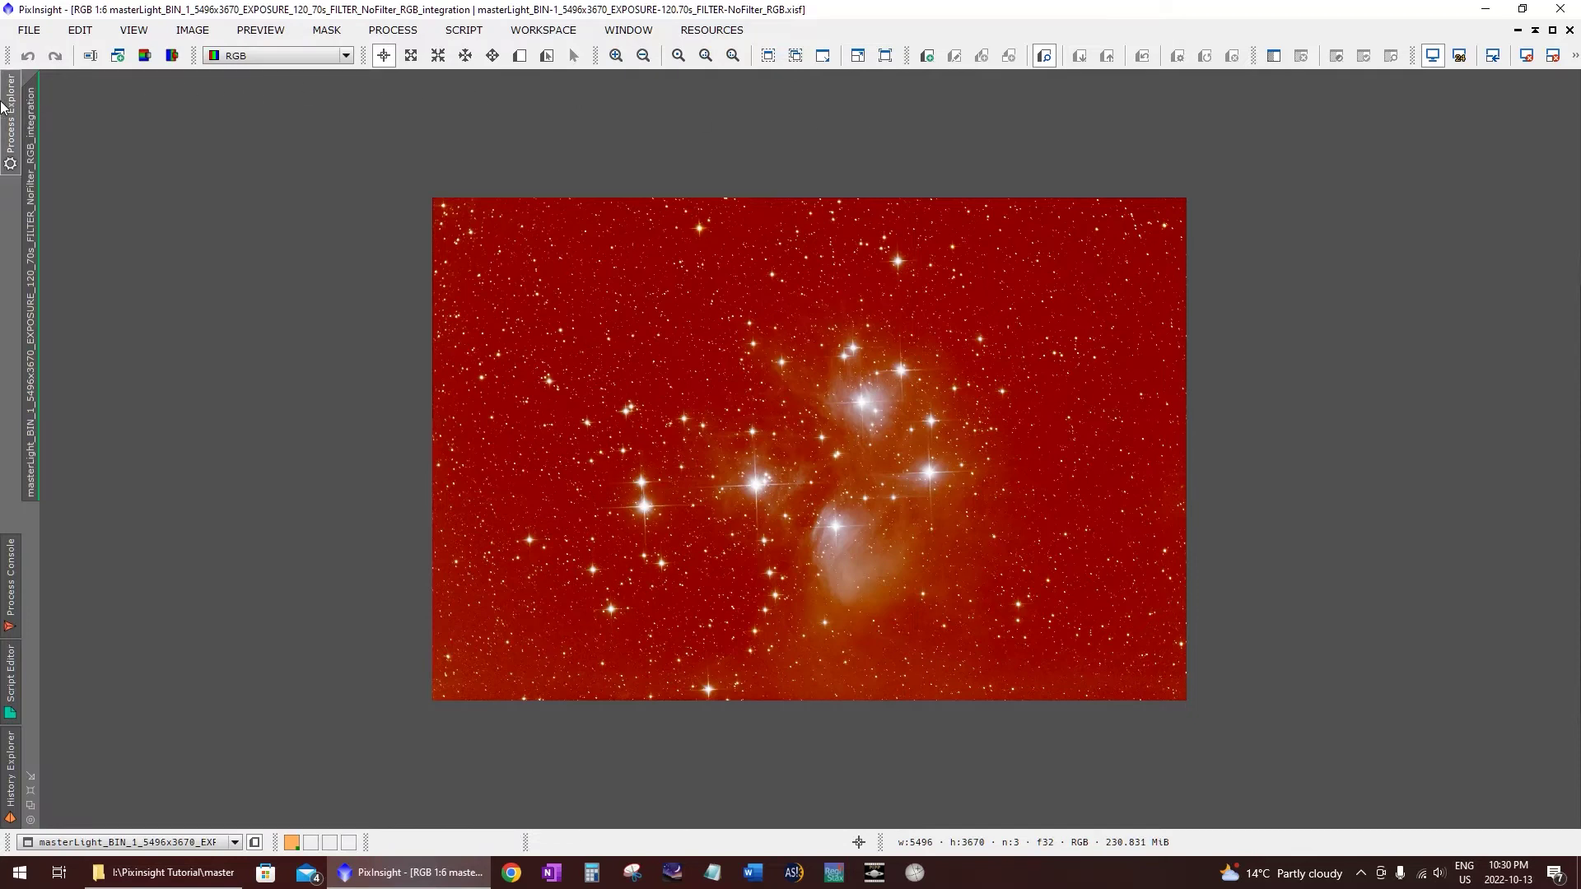
pyautogui.moveTo(4, 107)
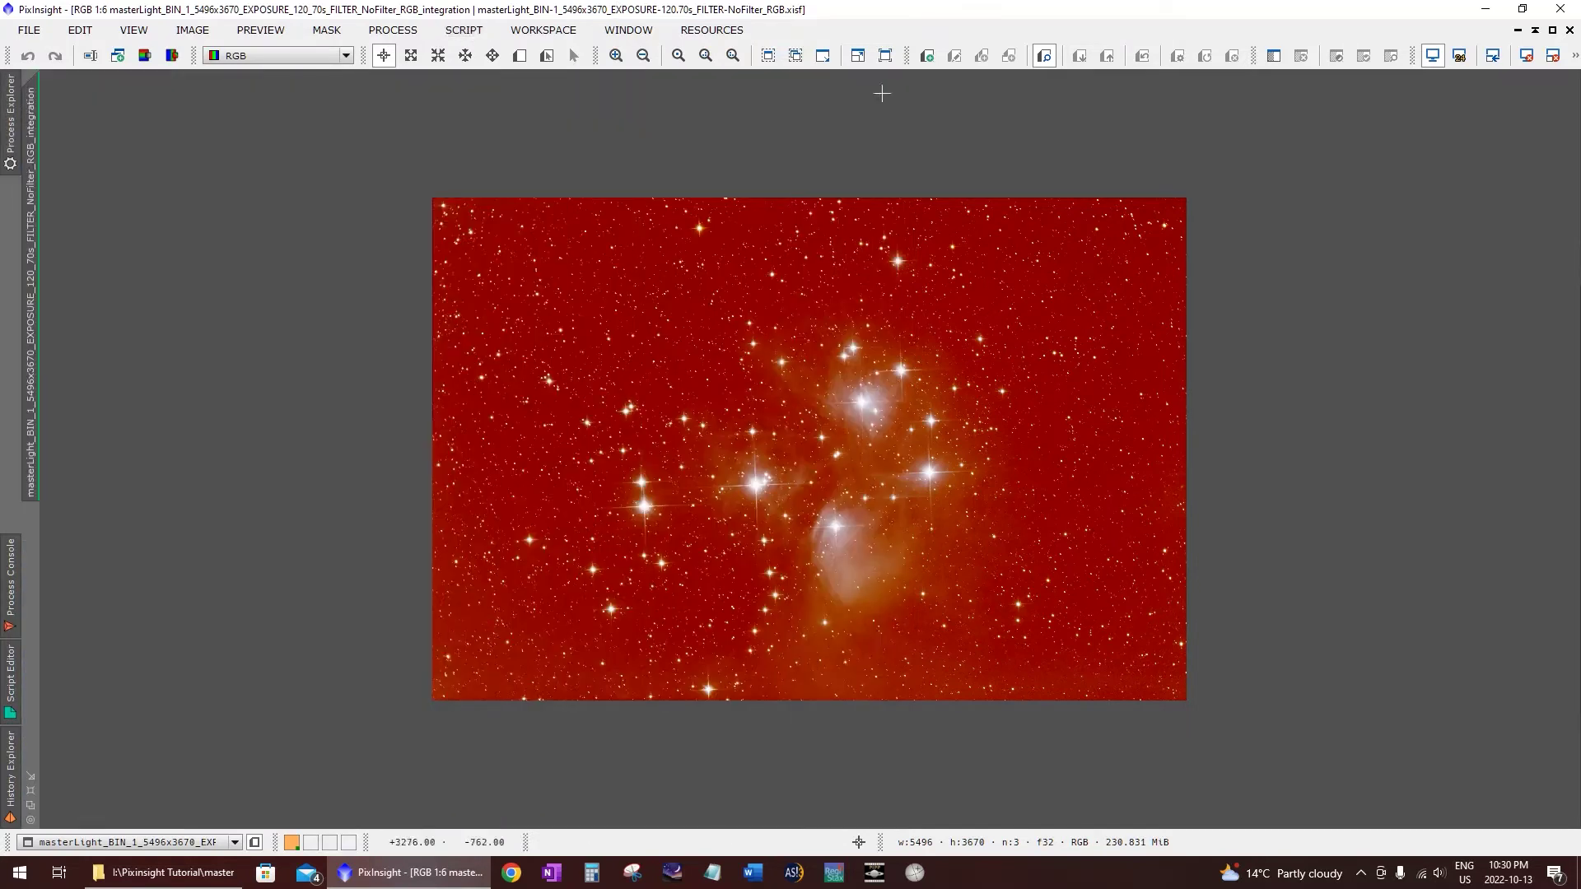
pyautogui.click(394, 30)
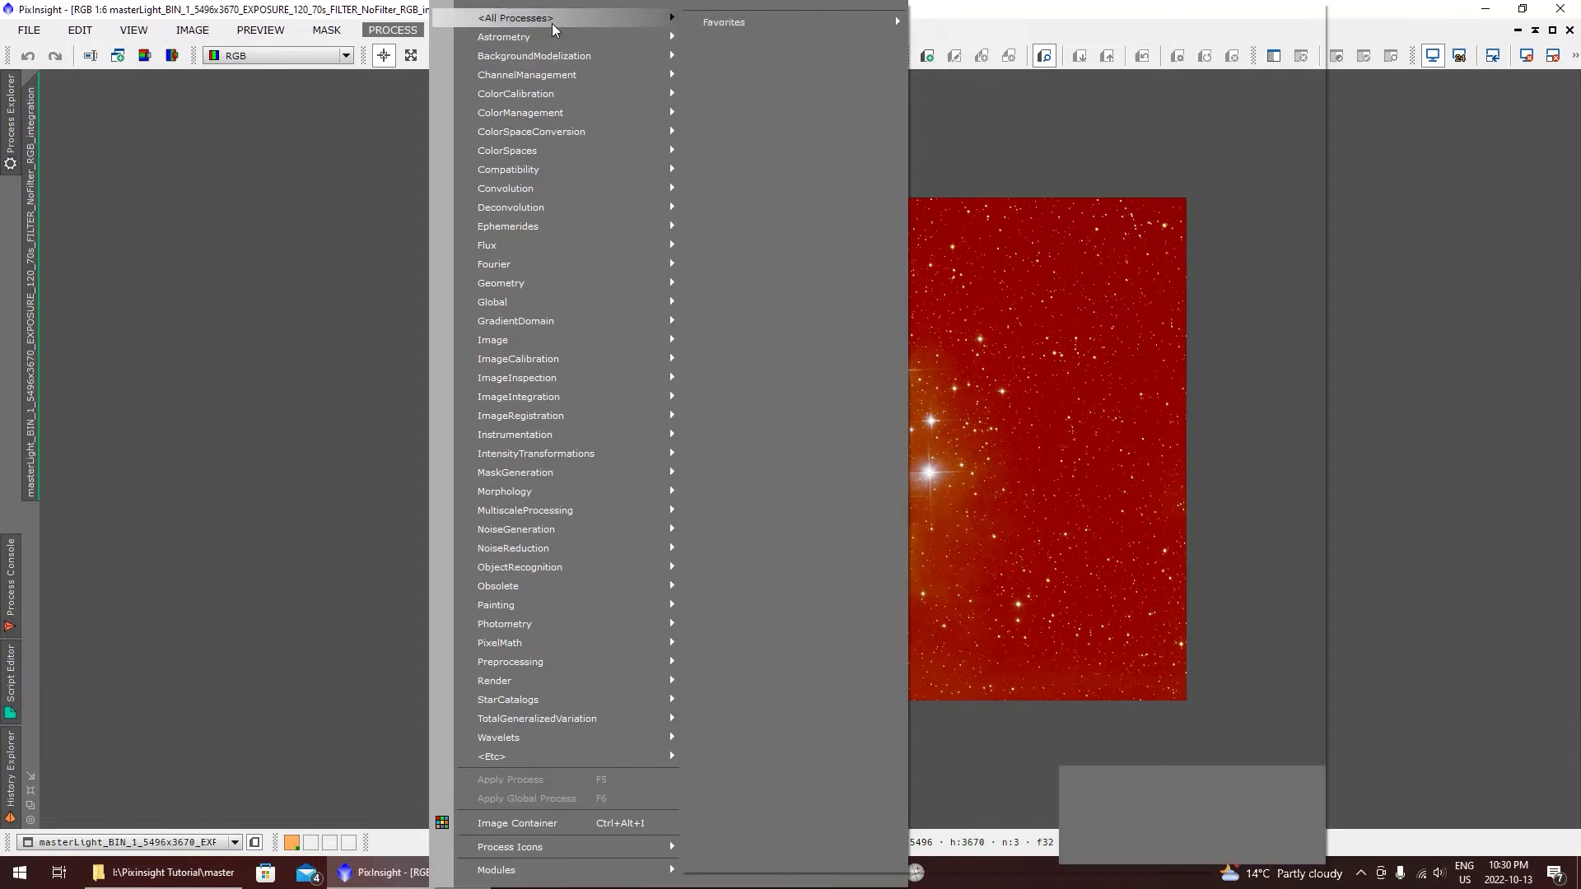
pyautogui.moveTo(553, 29)
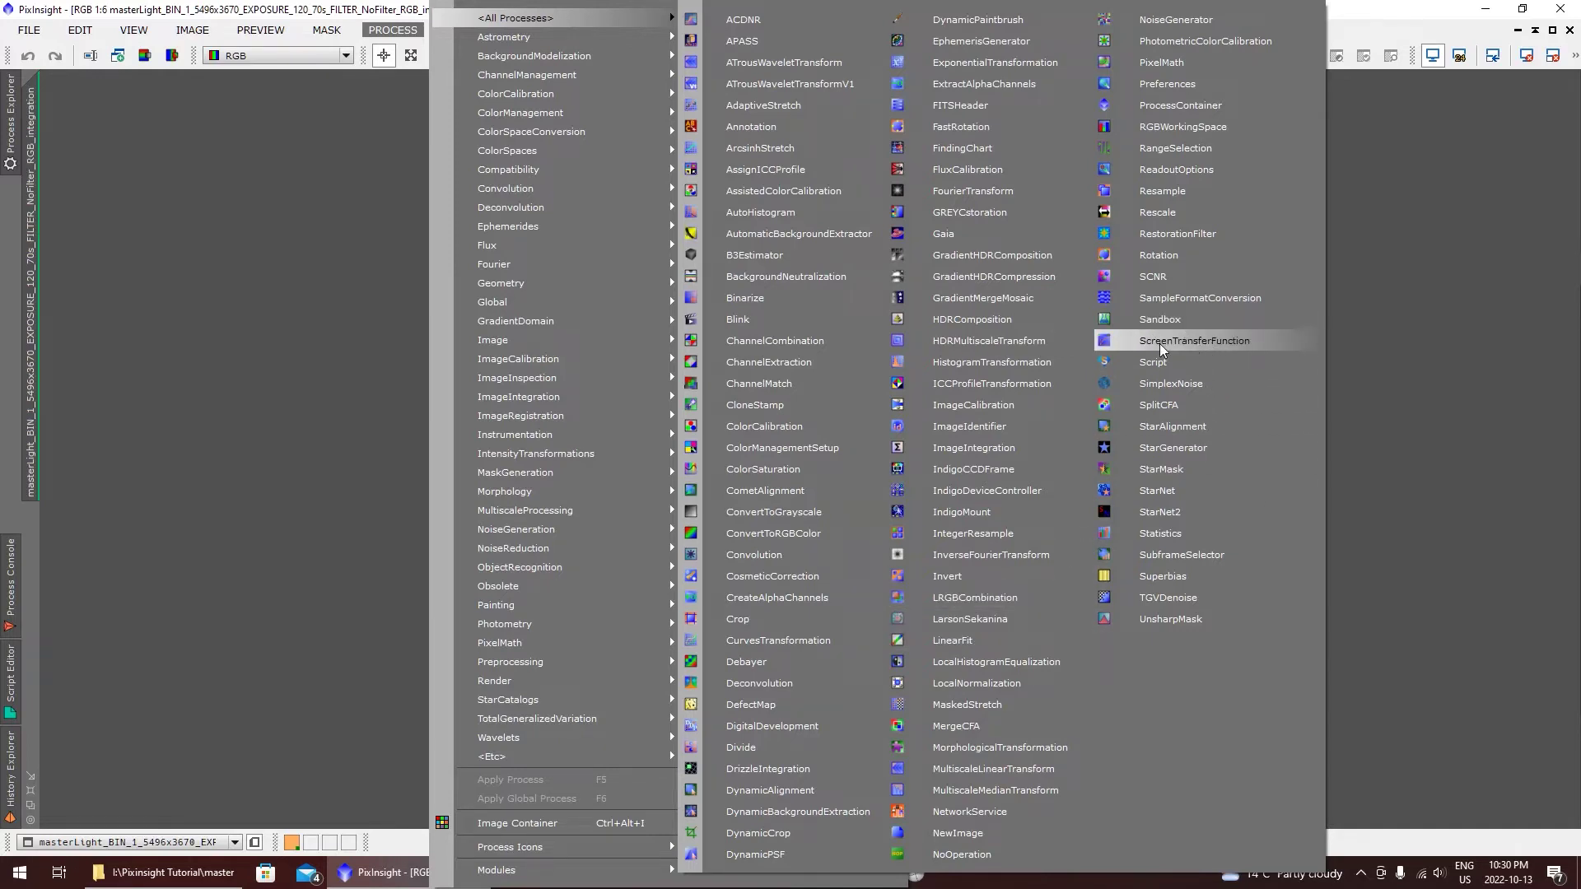
pyautogui.click(1229, 343)
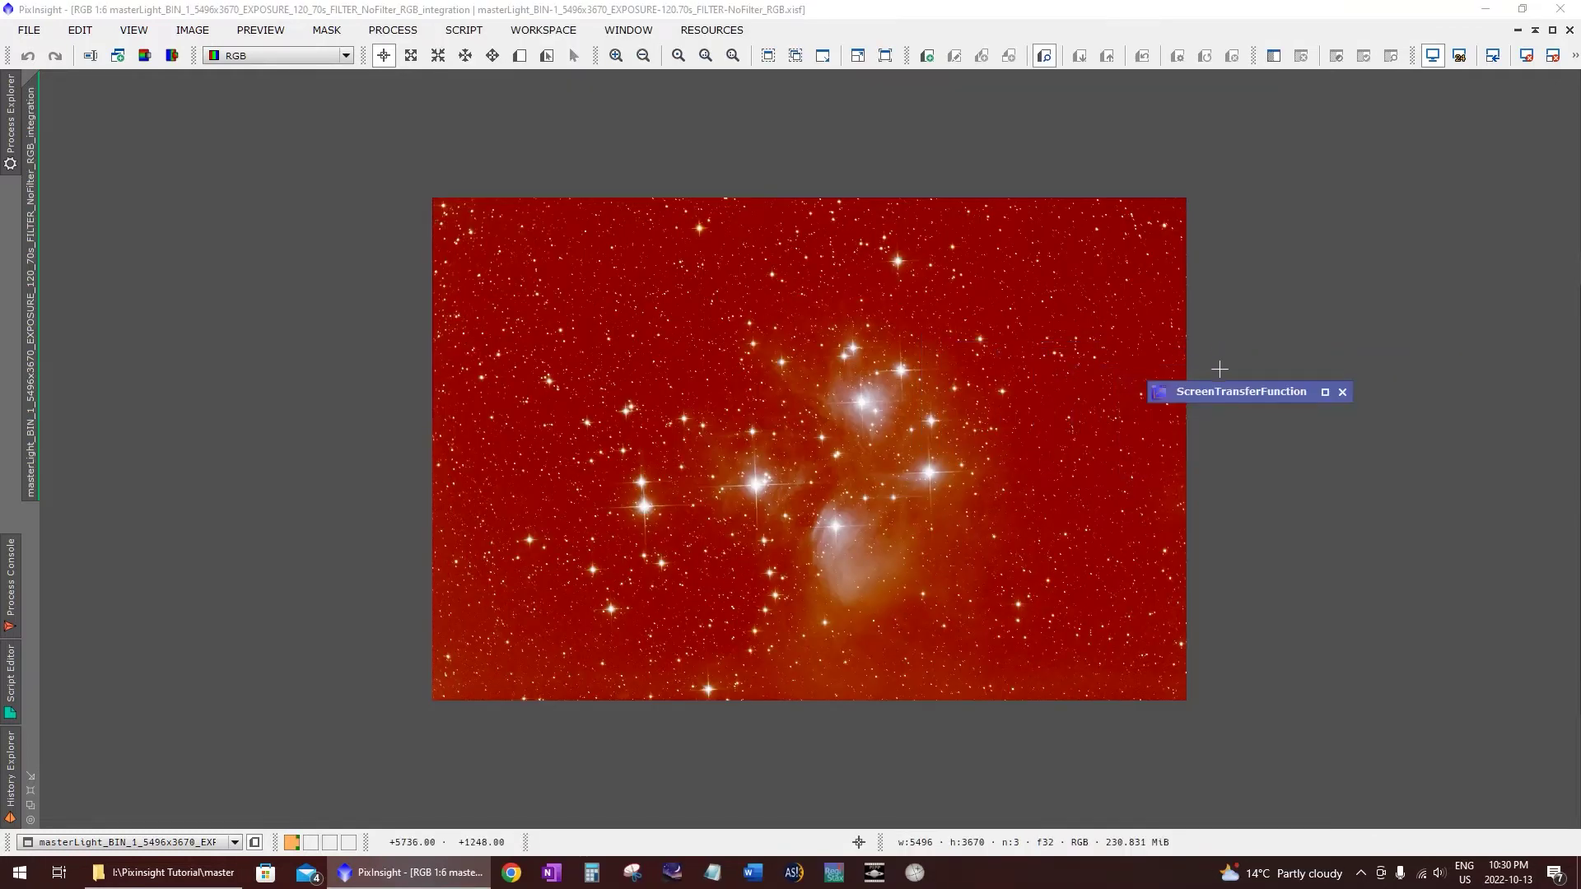
pyautogui.doubleClick(1221, 401)
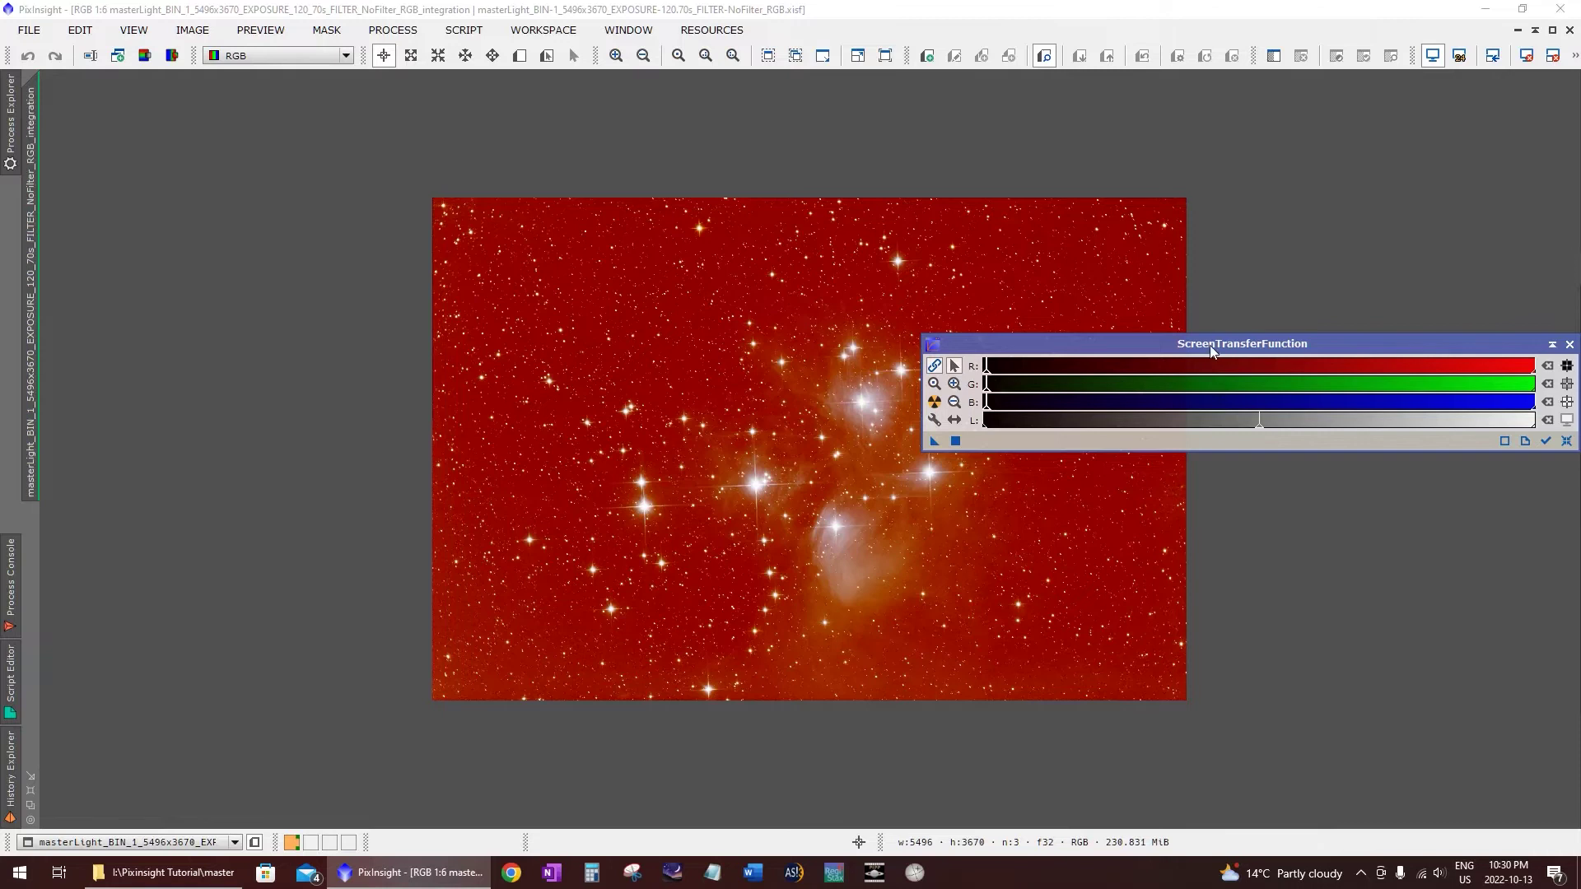
pyautogui.moveTo(1201, 342)
pyautogui.mouseDown()
pyautogui.moveTo(1143, 279)
pyautogui.moveTo(1088, 268)
pyautogui.mouseUp()
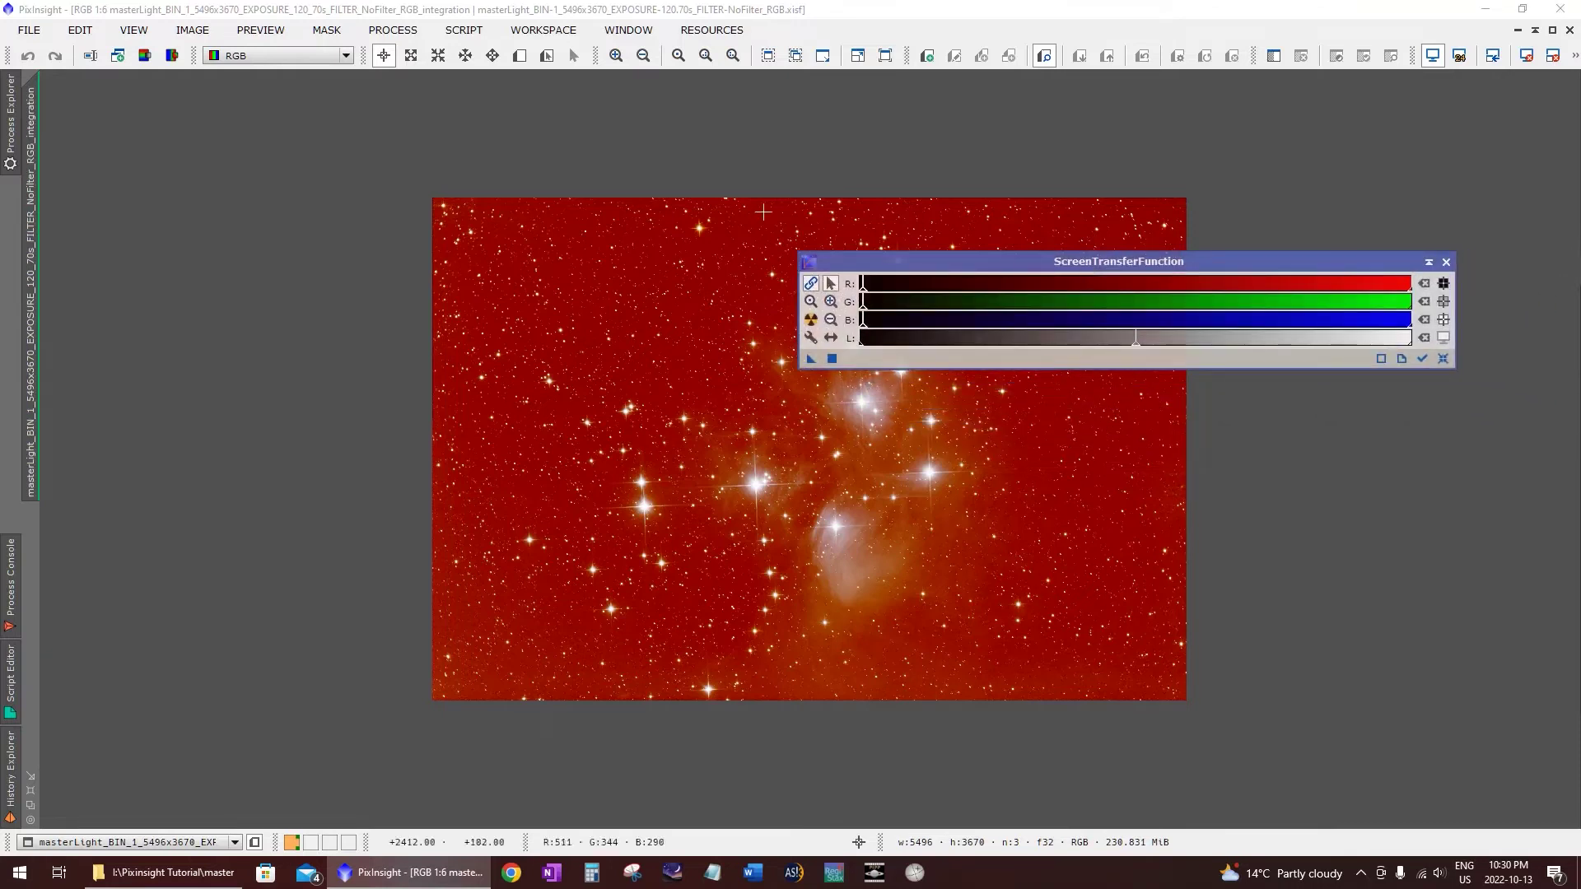
# Step: Look up ScreenTransferFunction in the Process Explorer by searching for "screentr"
pyautogui.click(3, 120)
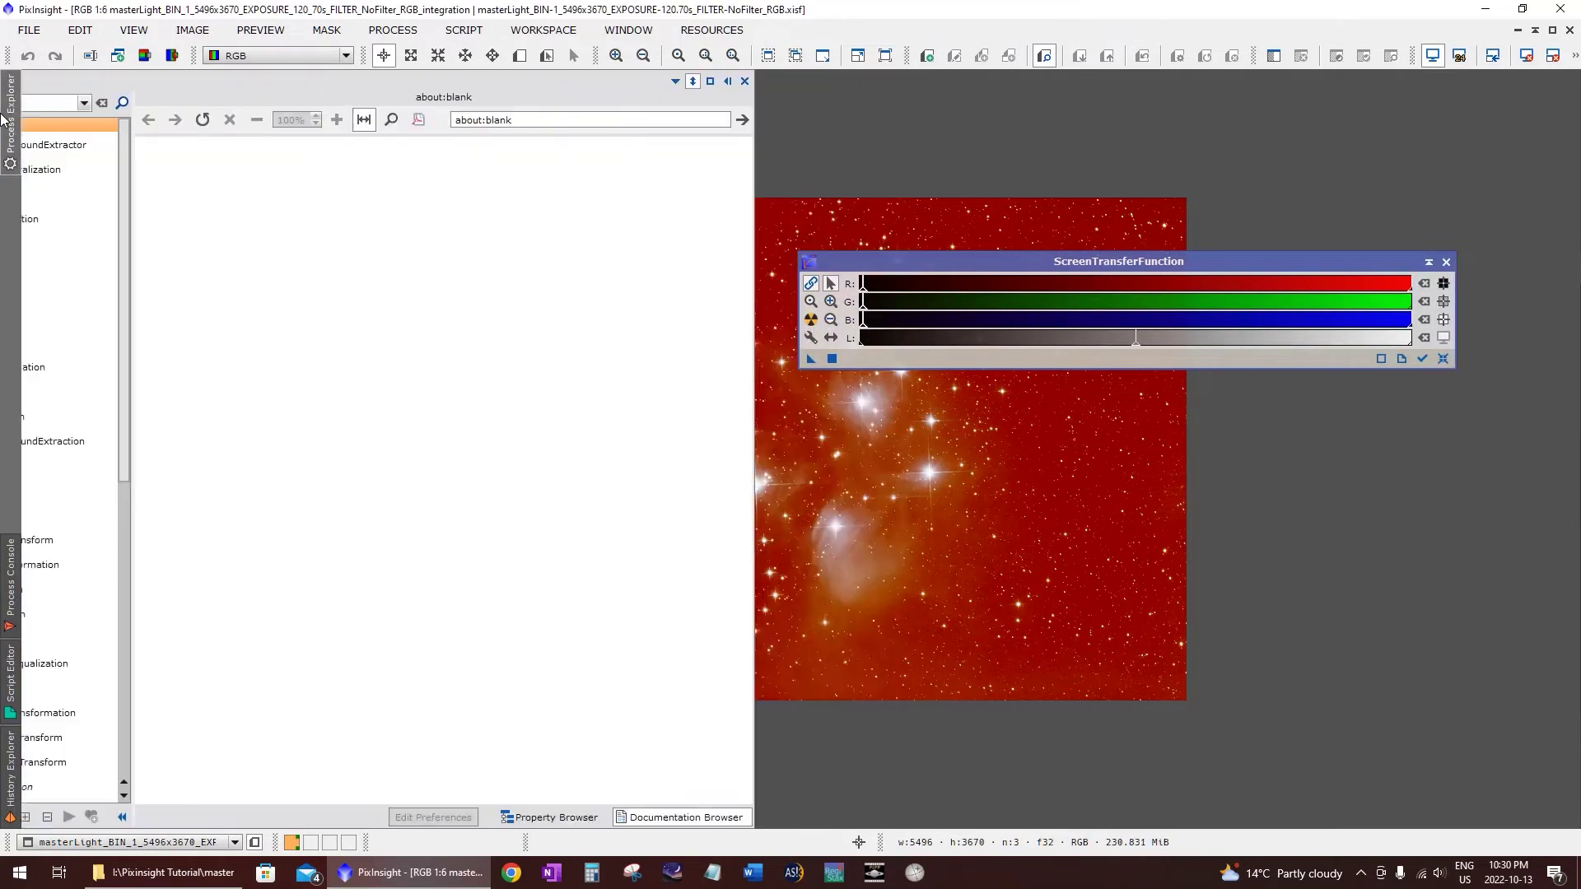
pyautogui.click(54, 106)
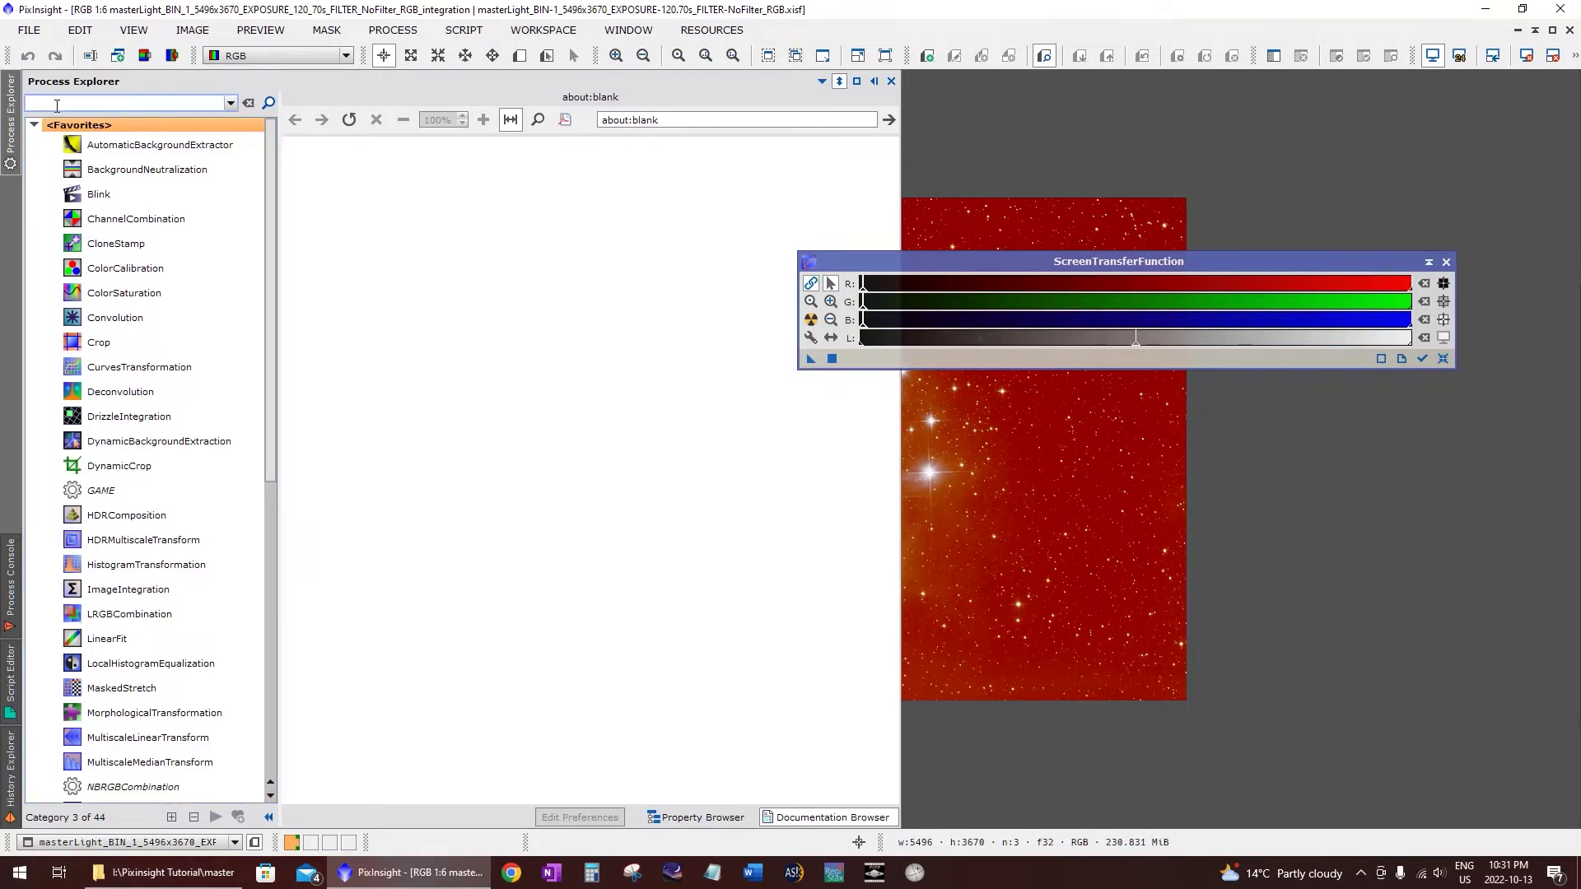
pyautogui.write('screentr')
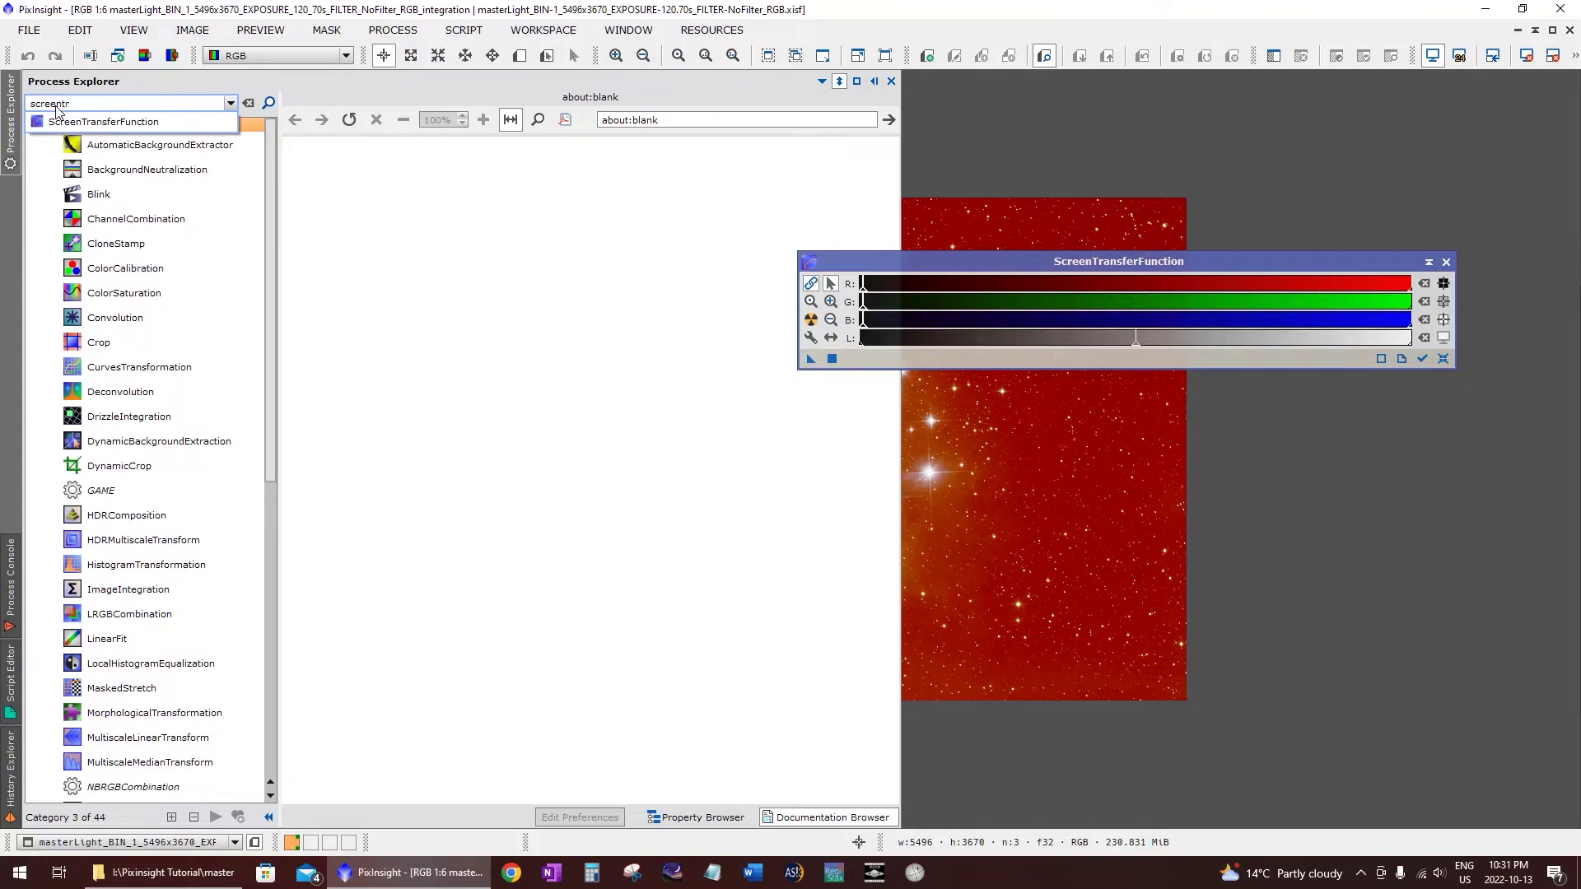
pyautogui.click(124, 126)
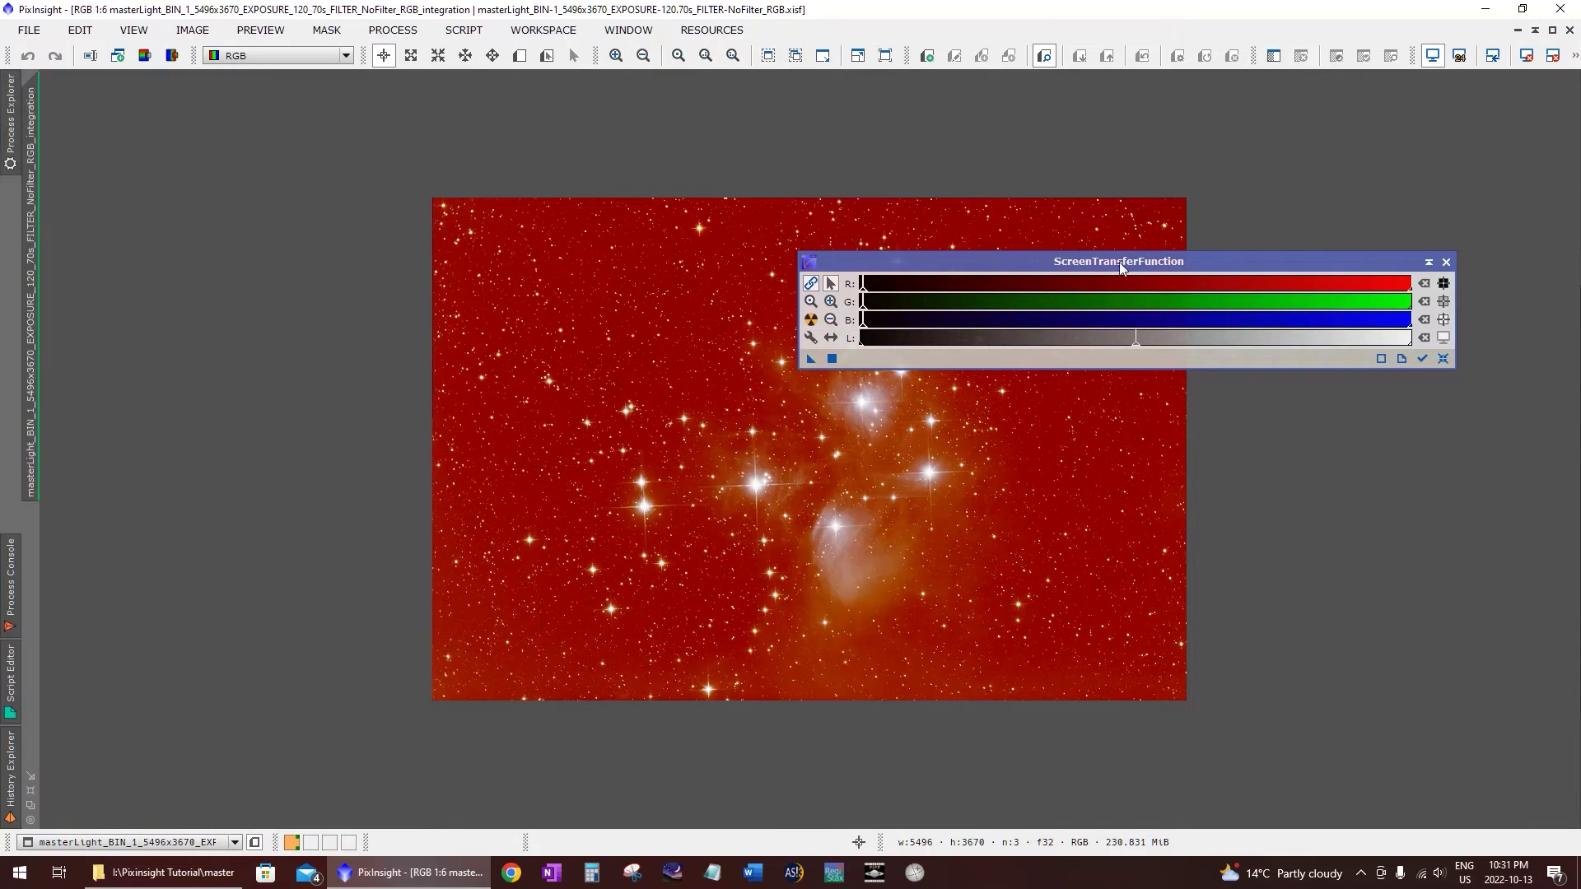
# Step: Unlink the RGB channels in ScreenTransferFunction and auto-stretch the image, keeping the process window clear of the nebula
pyautogui.moveTo(1119, 262); pyautogui.dragTo(1097, 129)
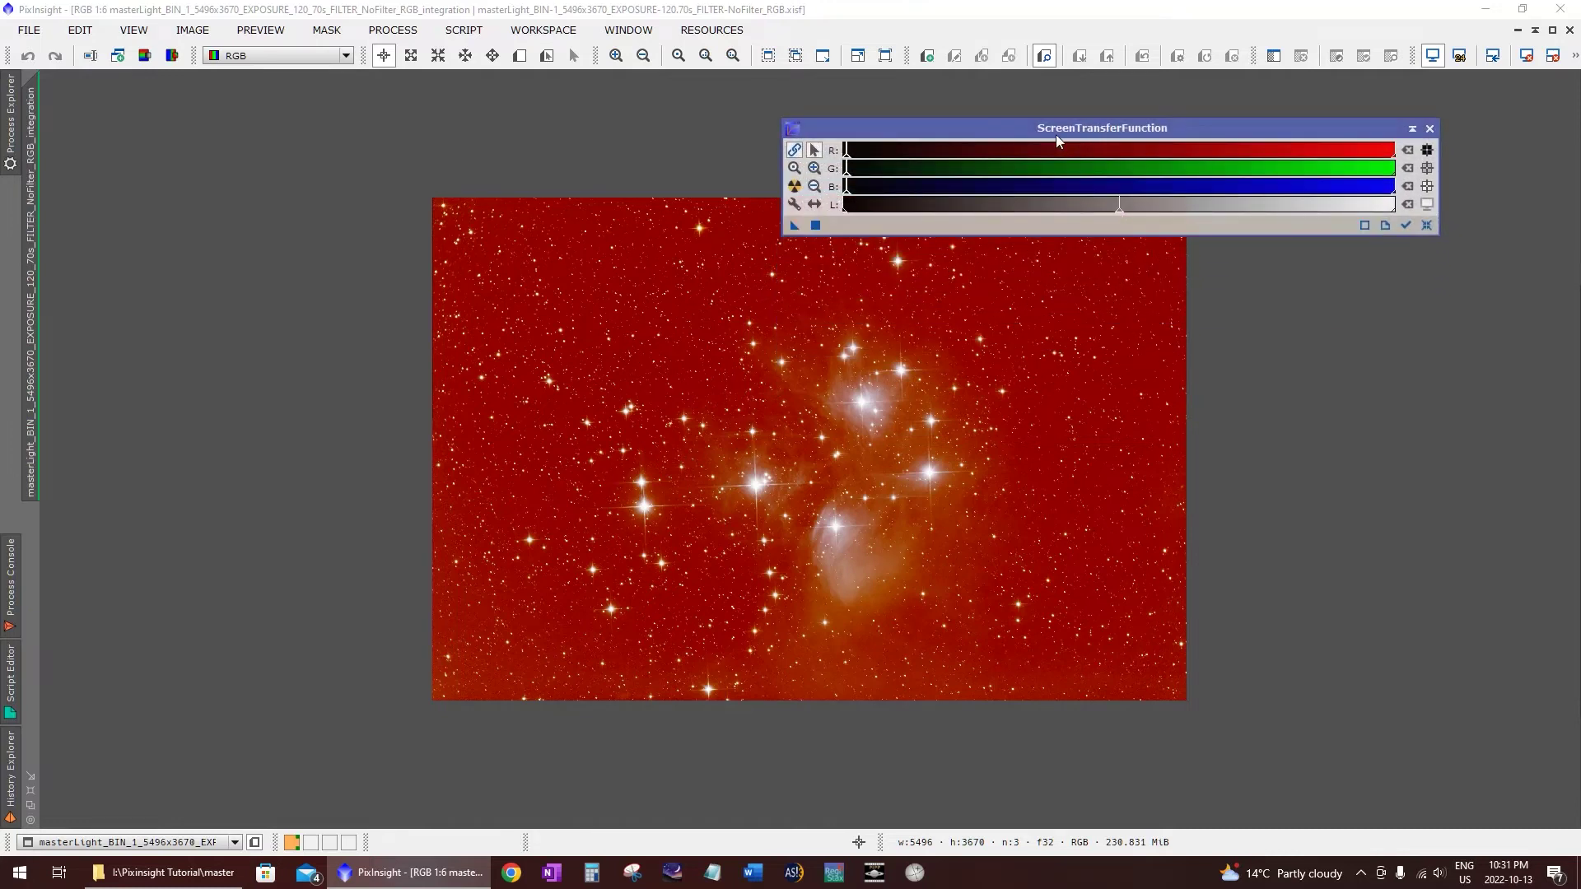
pyautogui.click(794, 151)
pyautogui.click(795, 187)
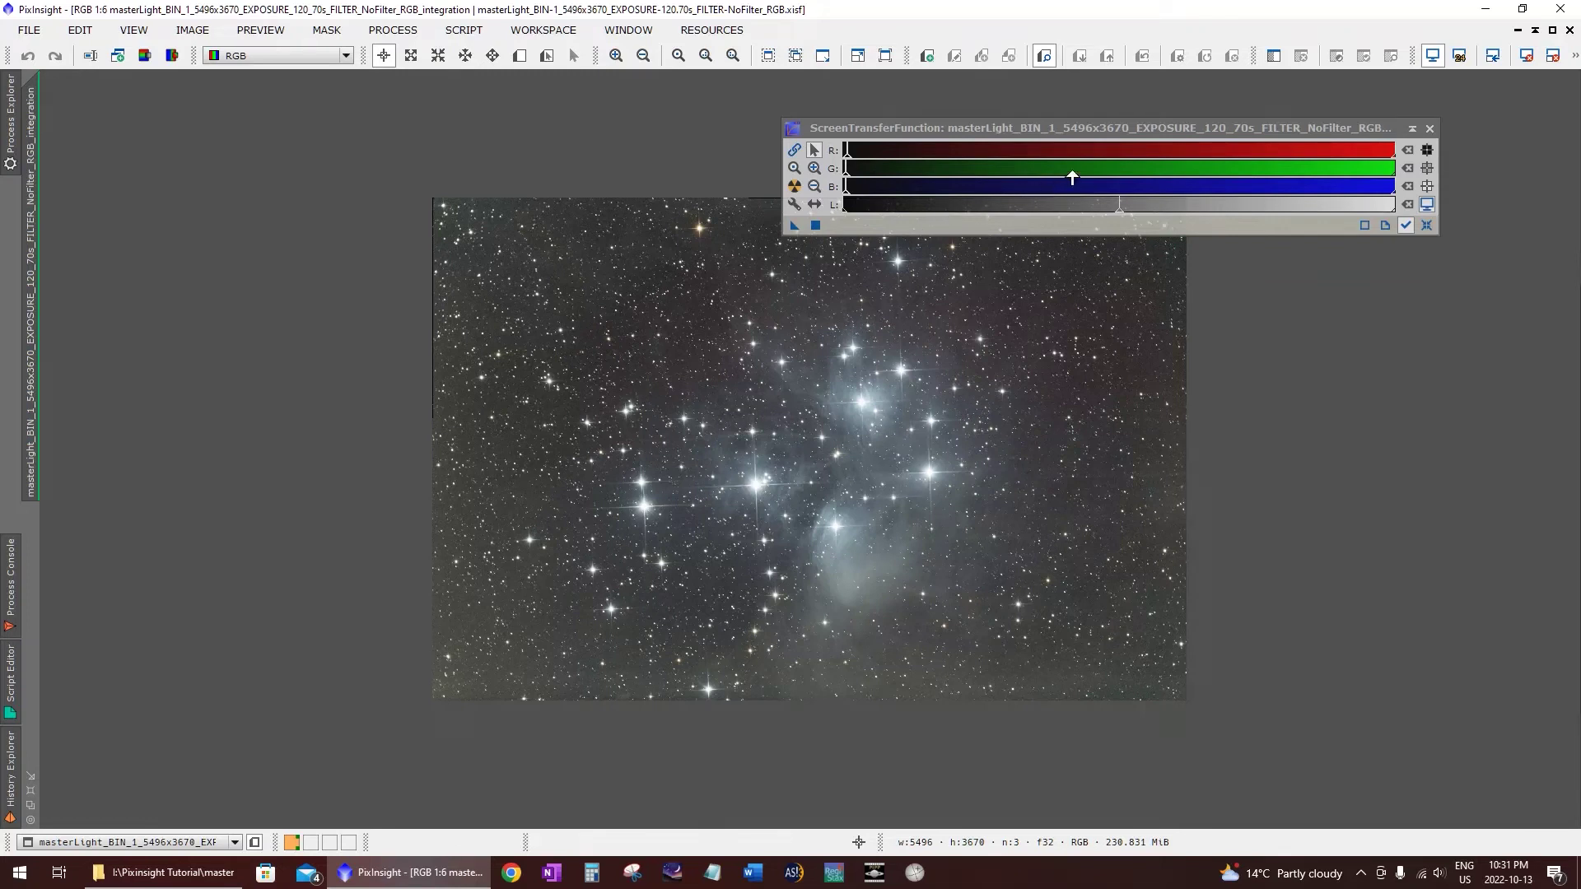
pyautogui.moveTo(1085, 131); pyautogui.dragTo(833, 153)
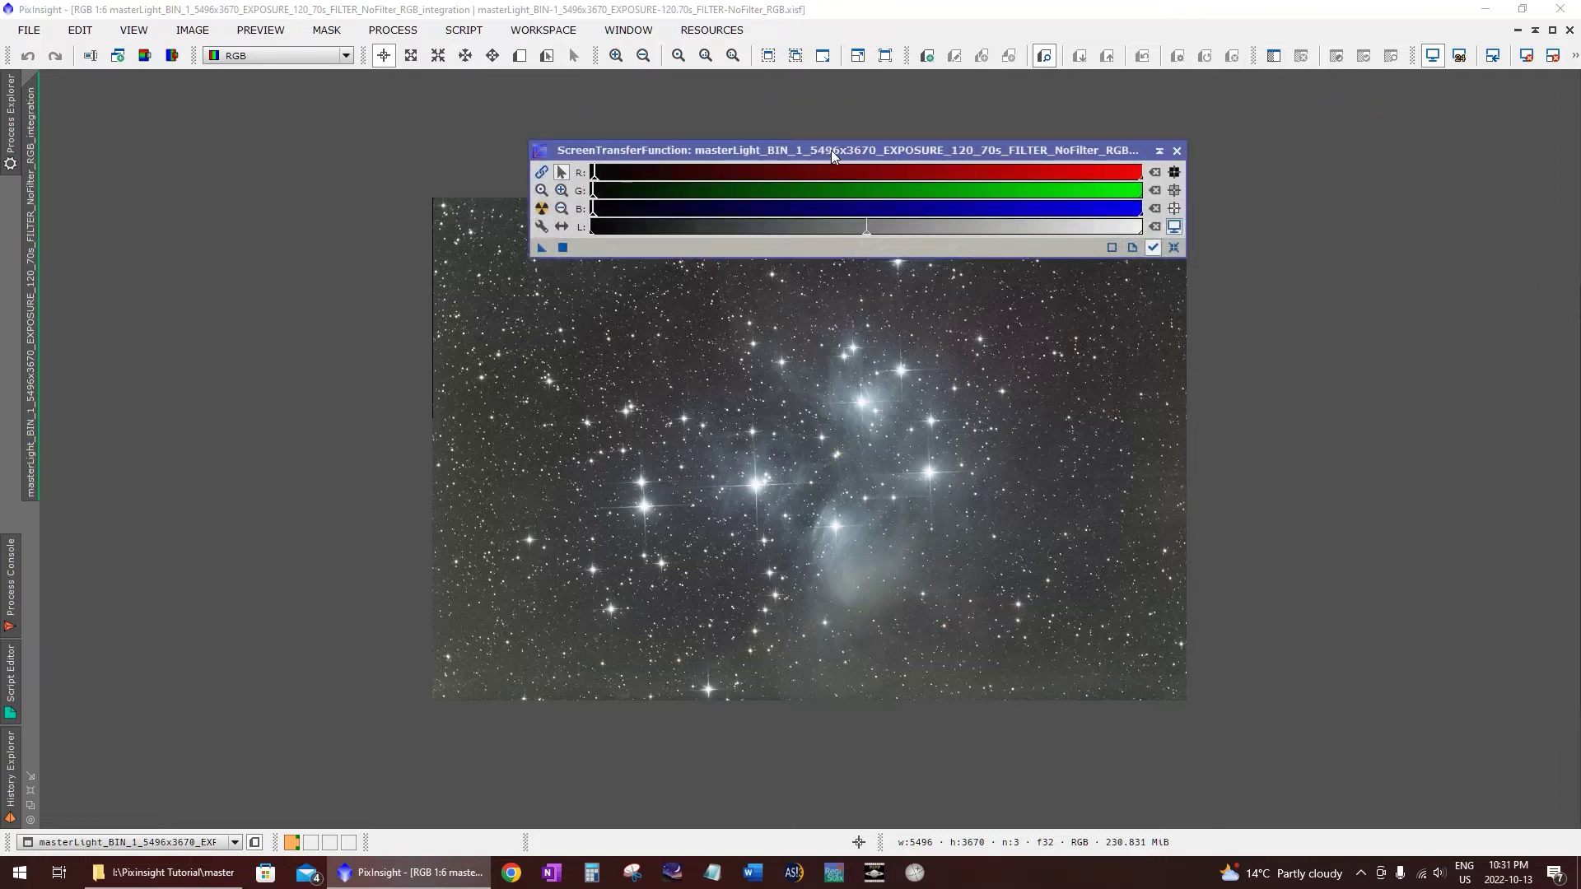
# Step: Link the RGB channels in ScreenTransferFunction and fine-tune the shadows and midtones of the screen stretch to darken the background
pyautogui.click(561, 191)
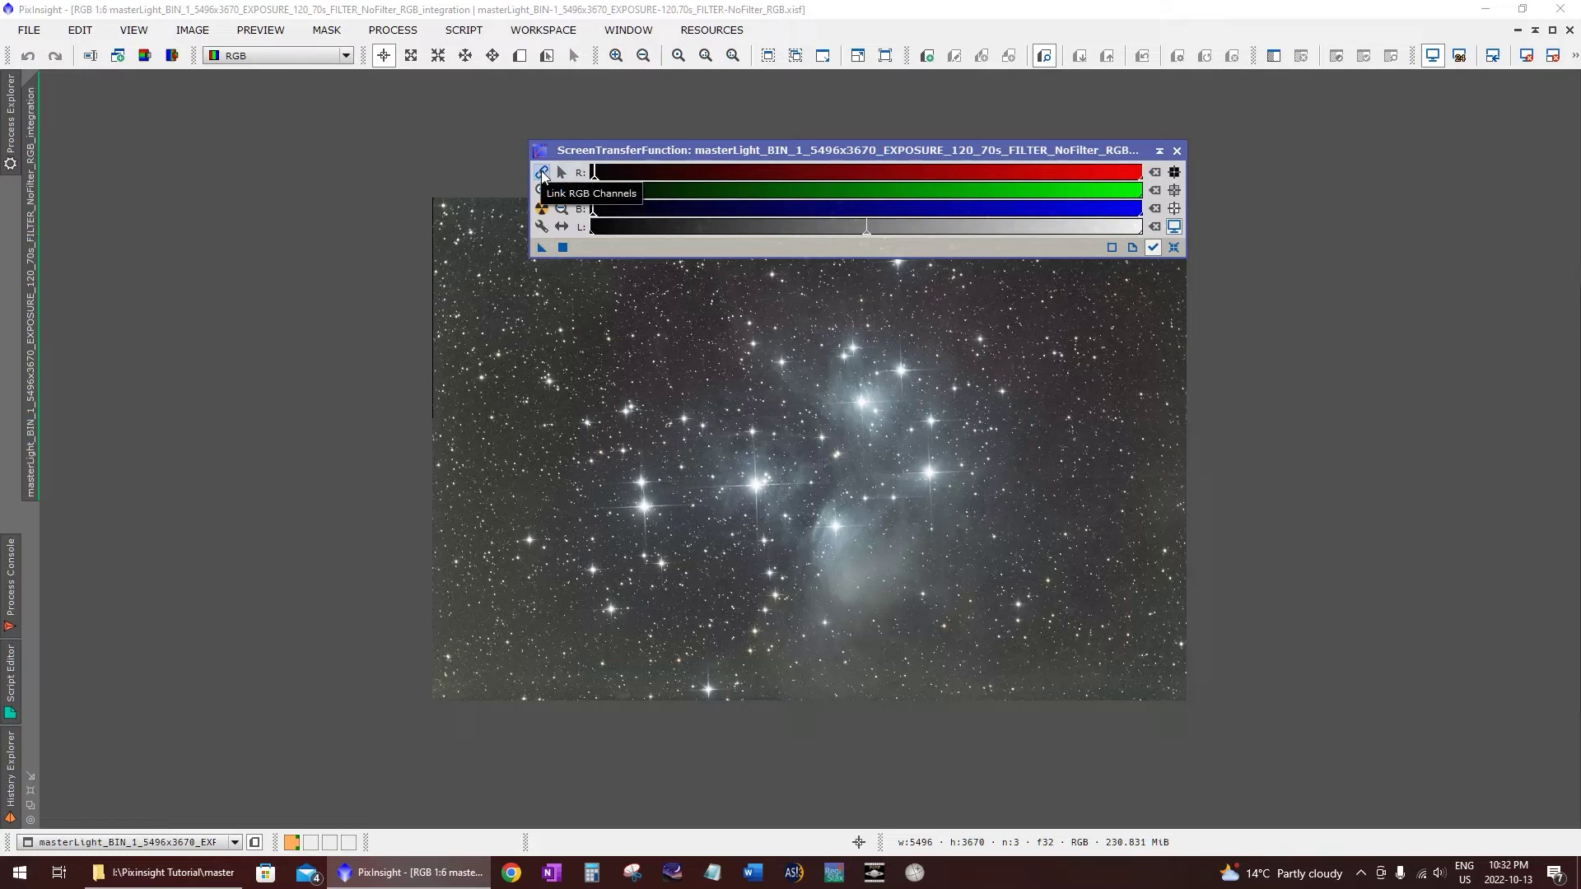
pyautogui.click(542, 173)
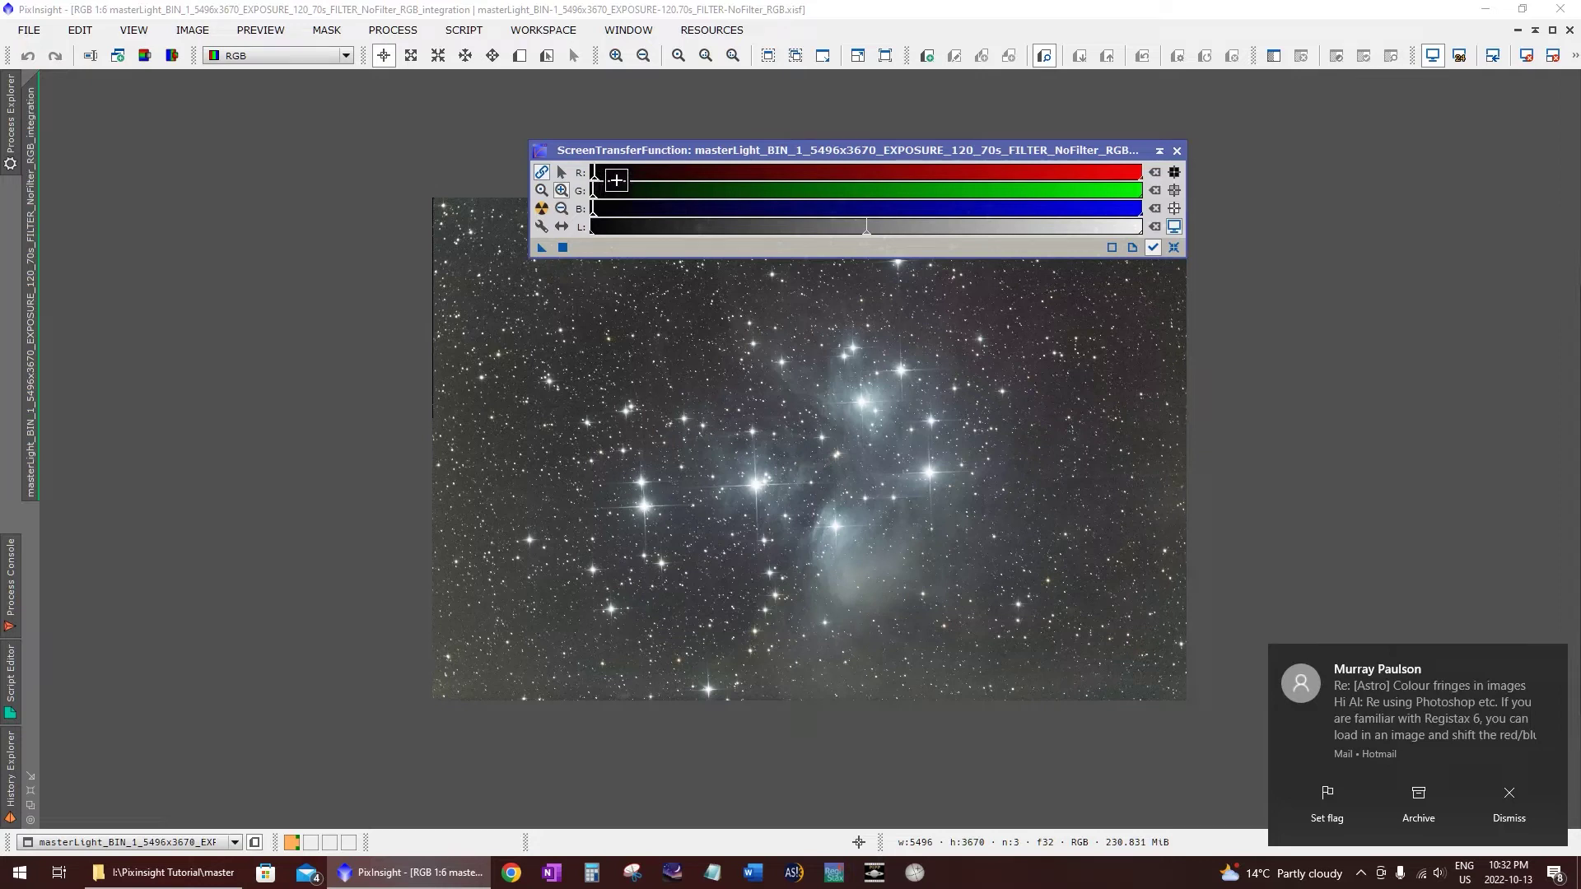
pyautogui.click(1510, 792)
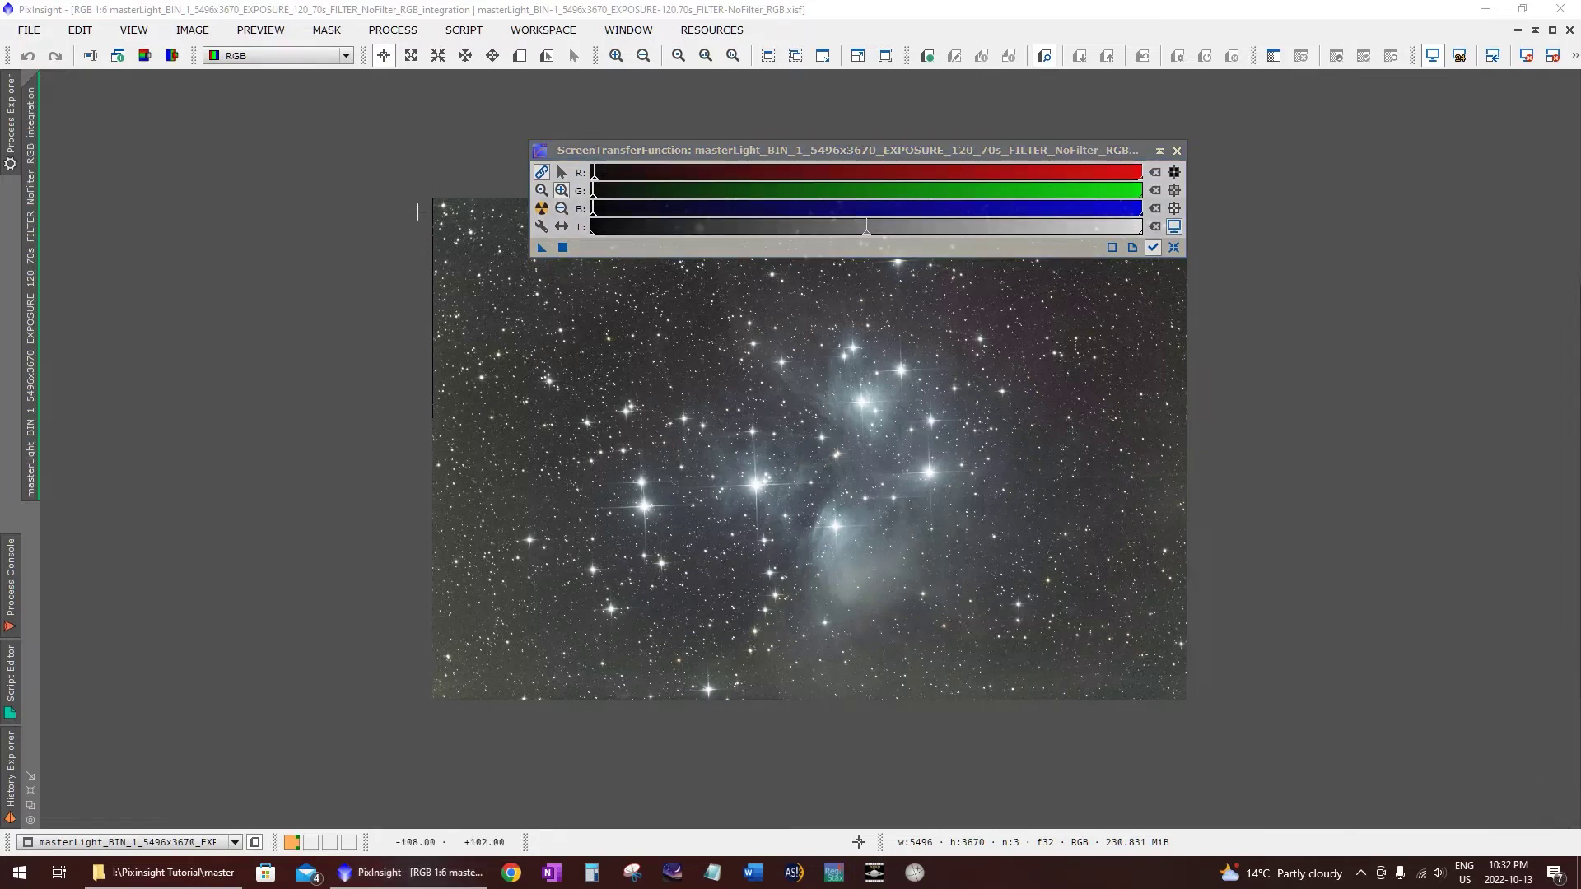
pyautogui.click(650, 194)
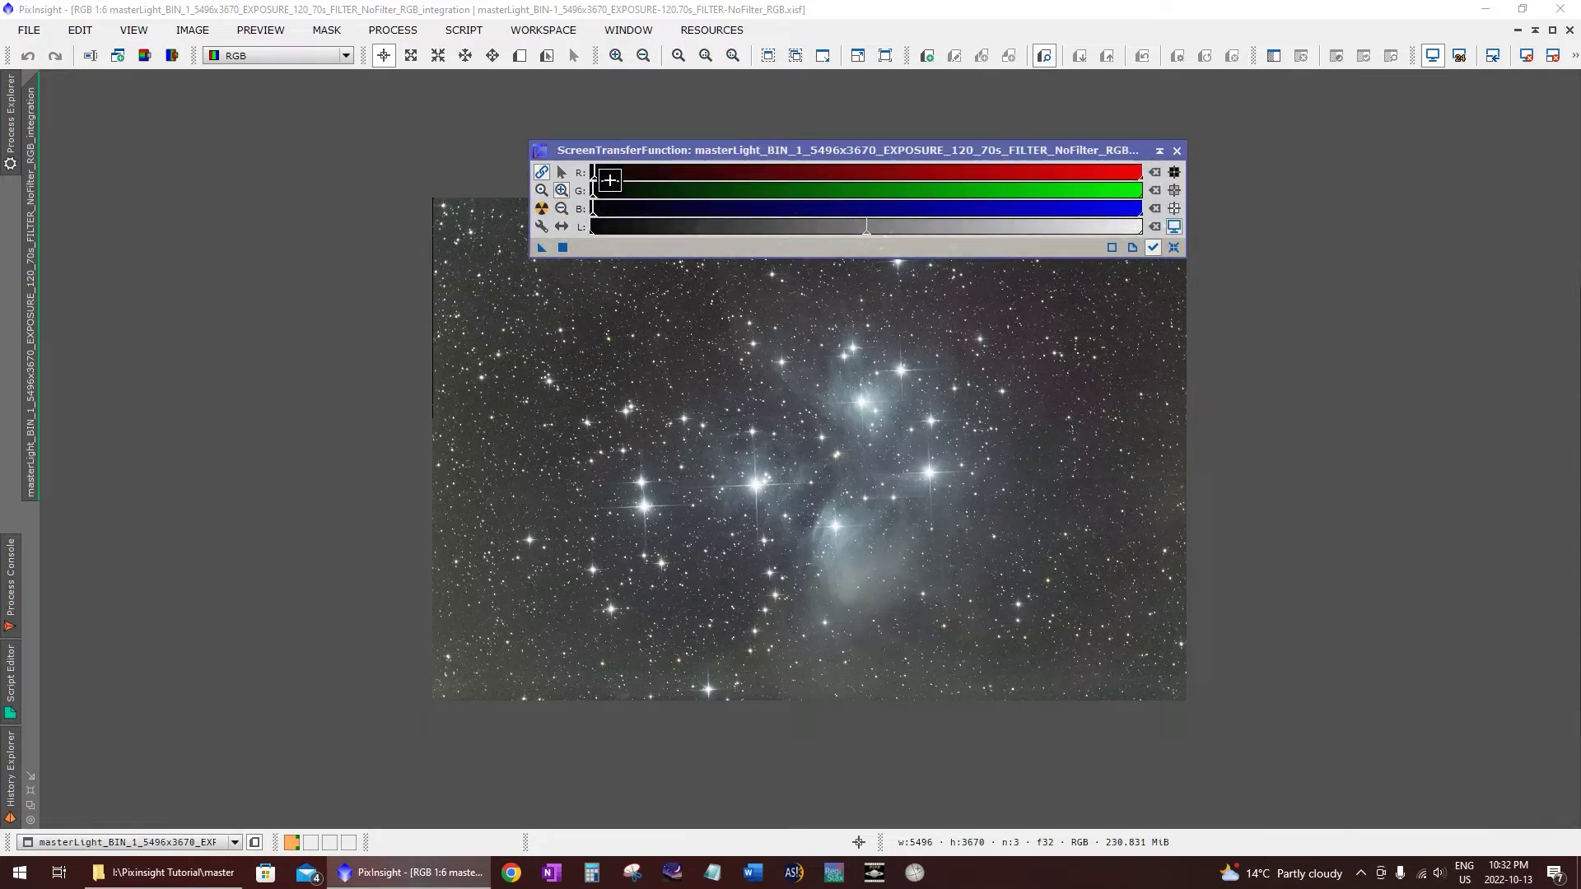
pyautogui.moveTo(611, 180); pyautogui.dragTo(741, 173)
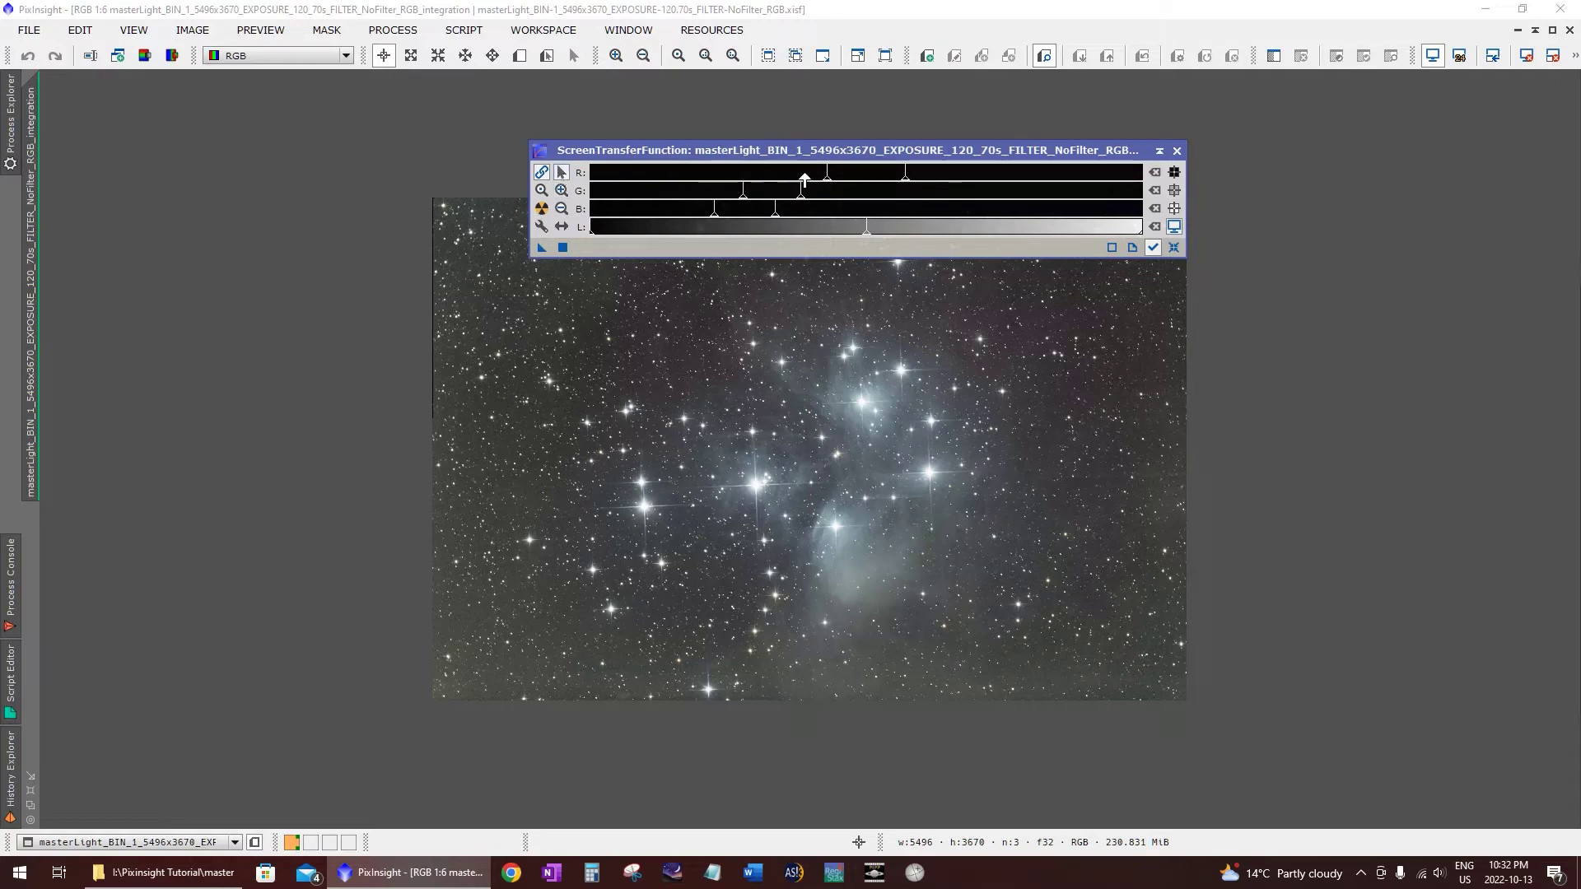
pyautogui.moveTo(825, 176); pyautogui.dragTo(920, 174)
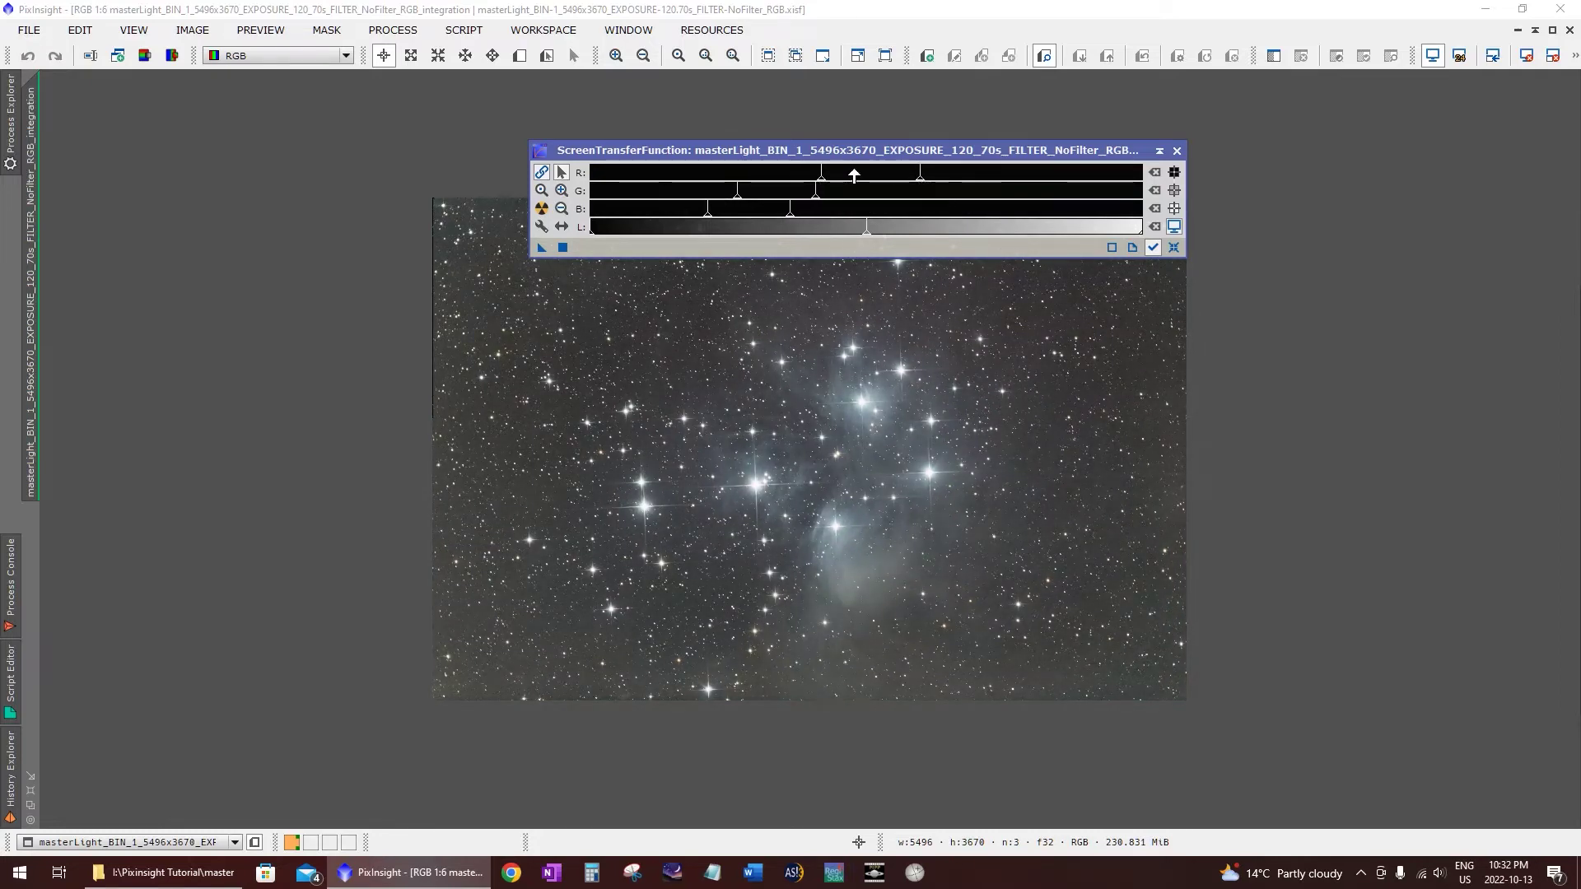
pyautogui.moveTo(821, 175); pyautogui.dragTo(827, 175)
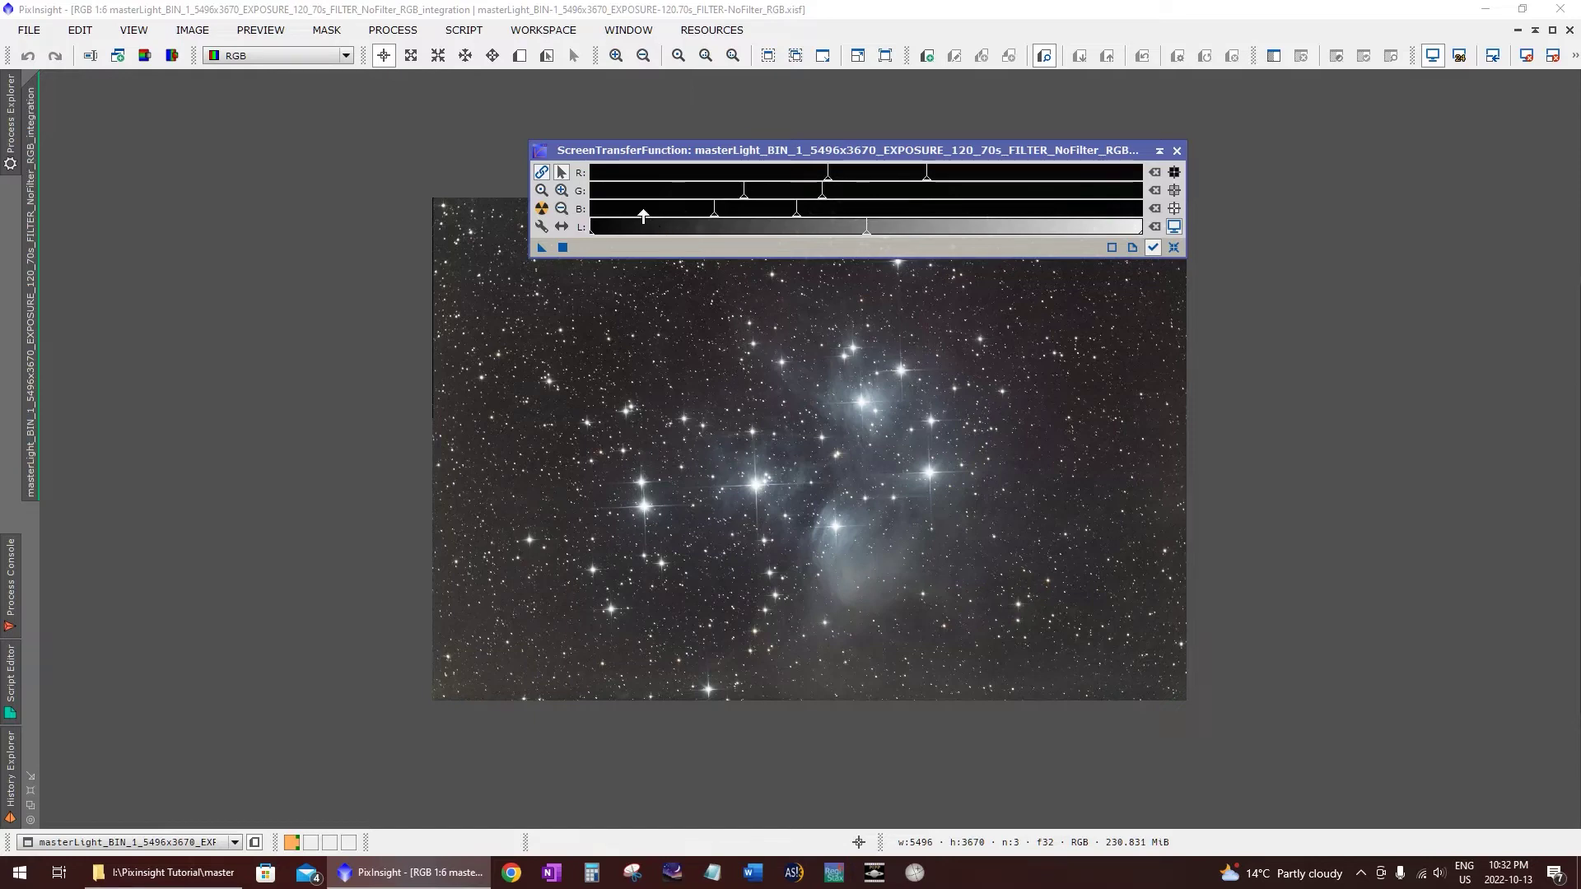
# Step: Open the HistogramTransformation process and arrange its window beside ScreenTransferFunction so both are accessible
pyautogui.click(387, 29)
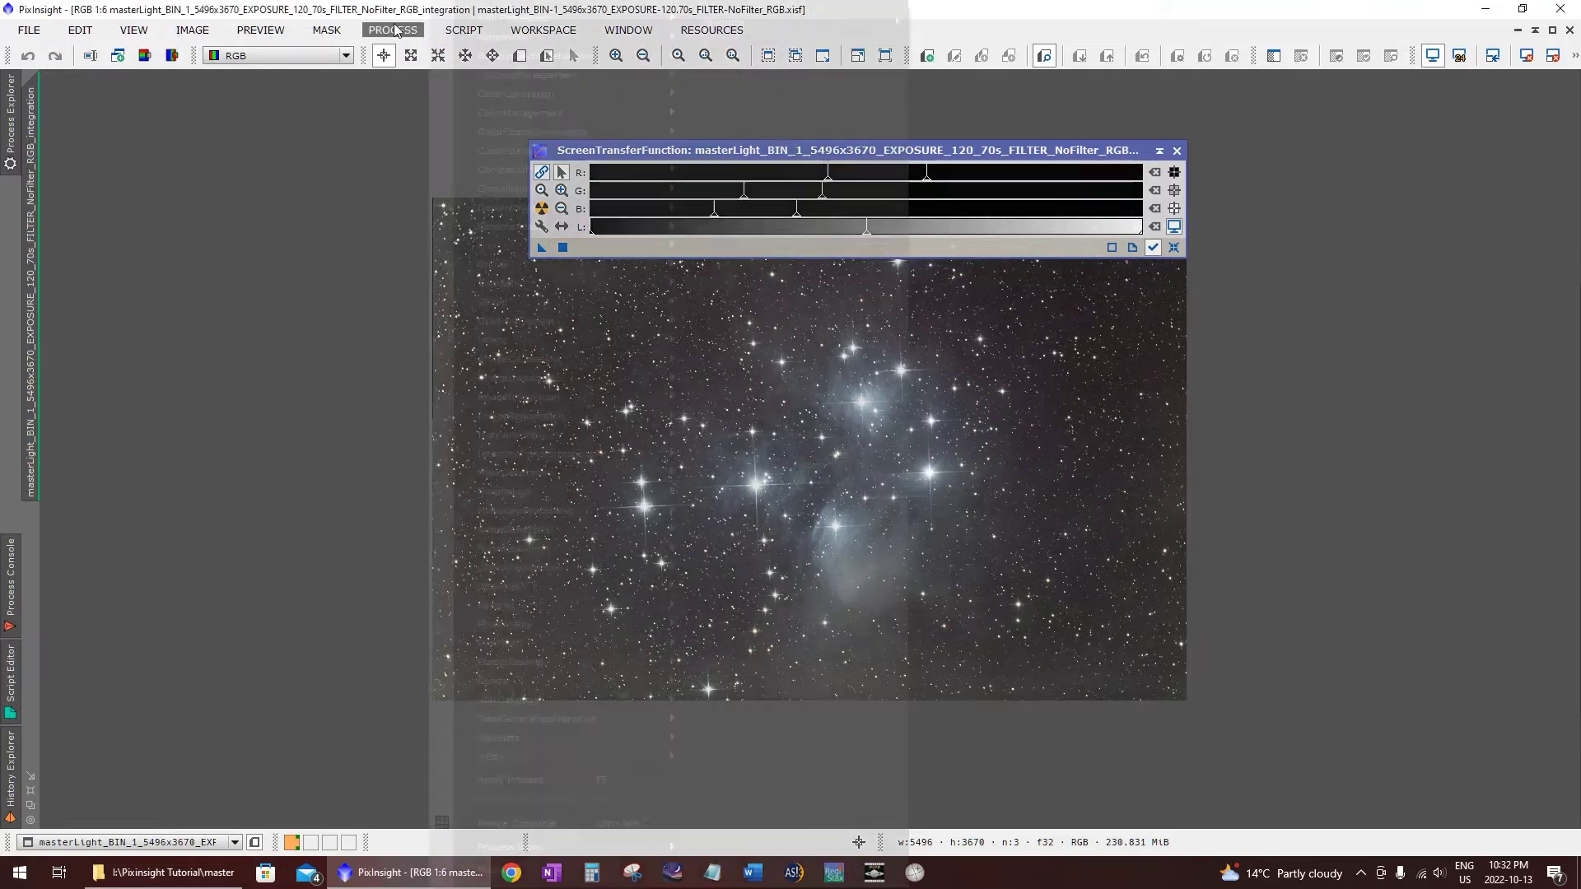
pyautogui.moveTo(527, 27)
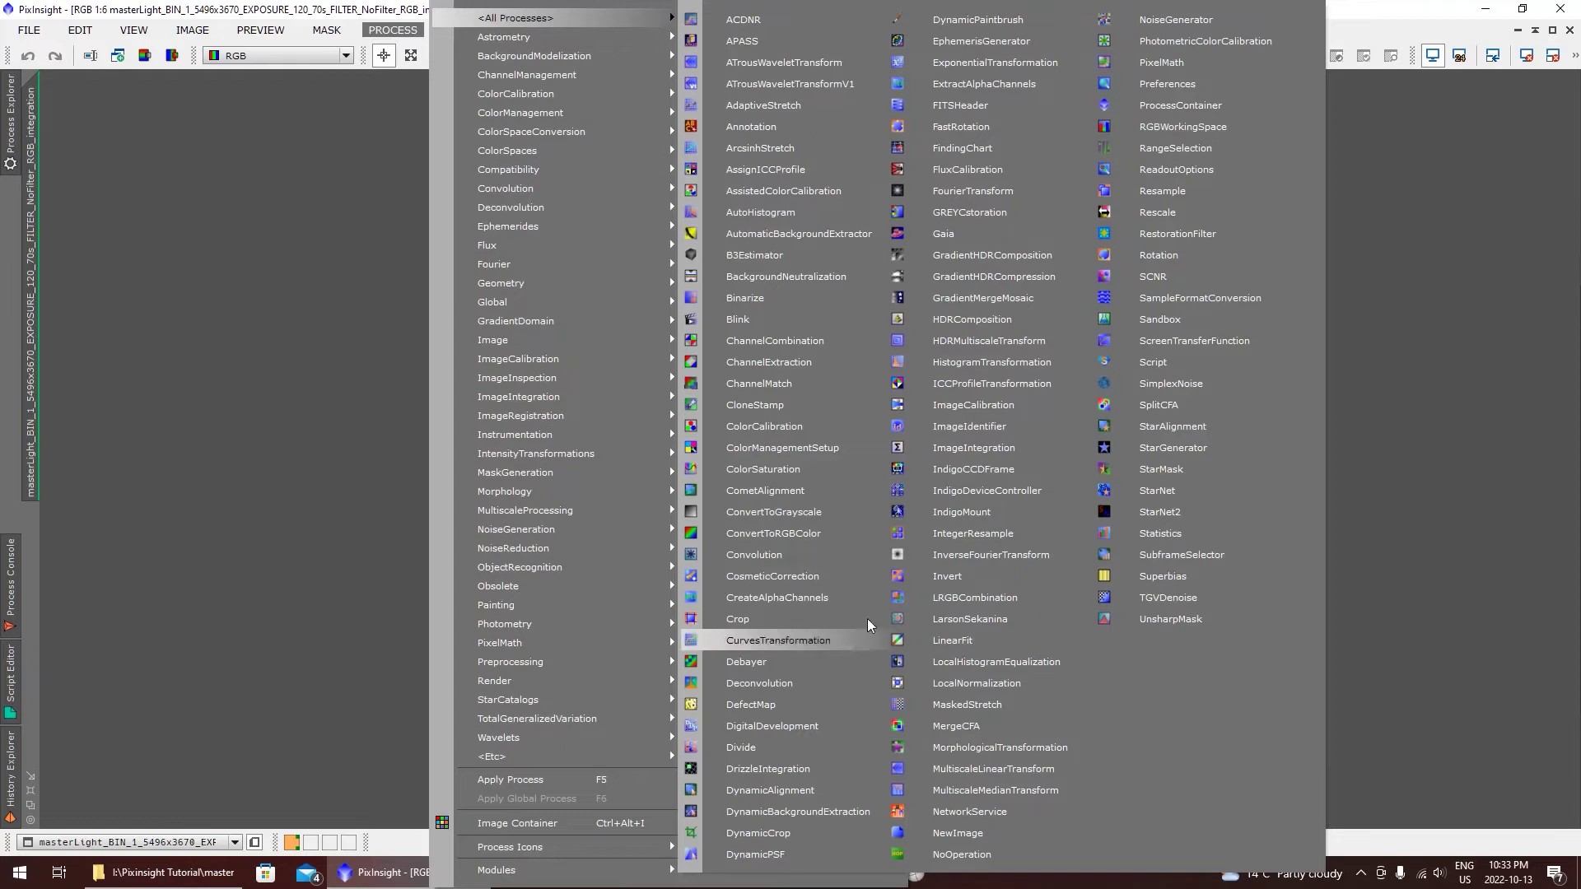
pyautogui.click(986, 367)
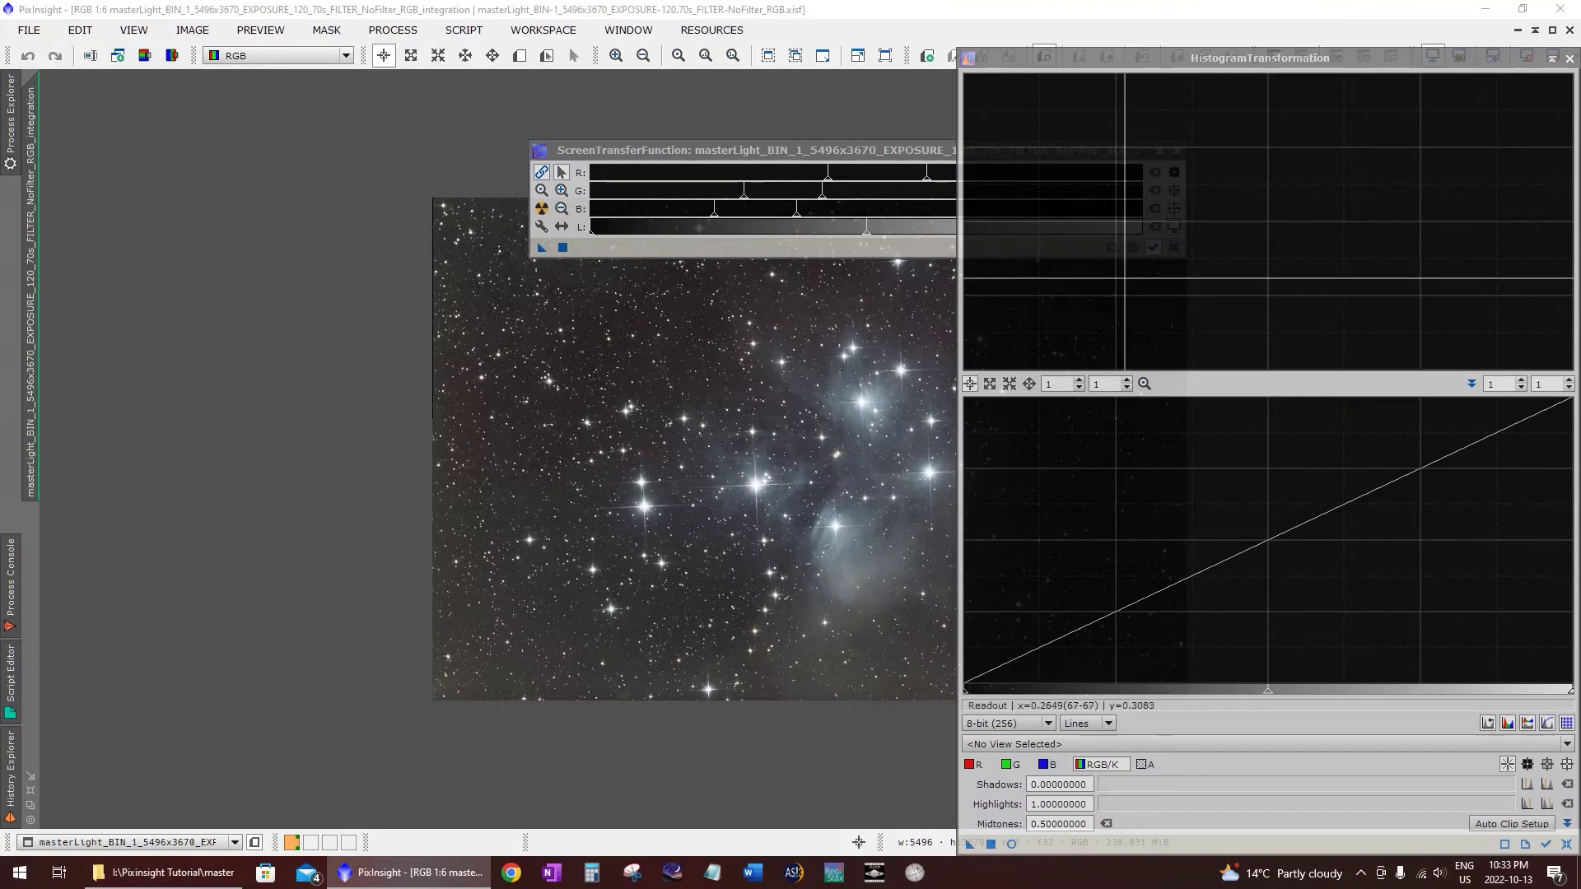
pyautogui.moveTo(1235, 58); pyautogui.dragTo(1209, 29)
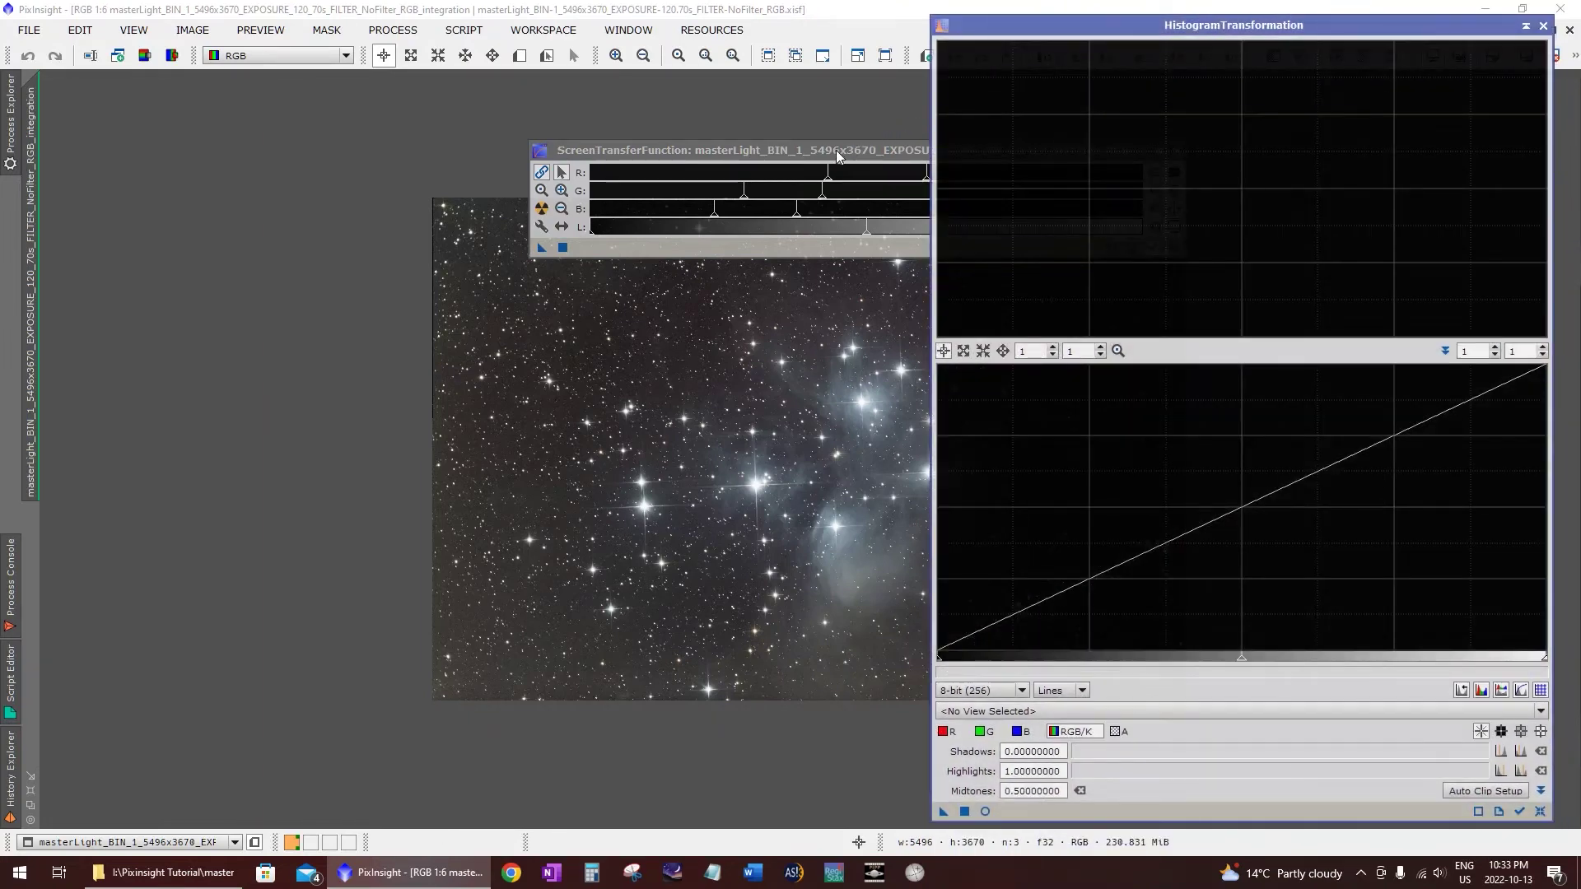
pyautogui.moveTo(837, 150); pyautogui.dragTo(501, 117)
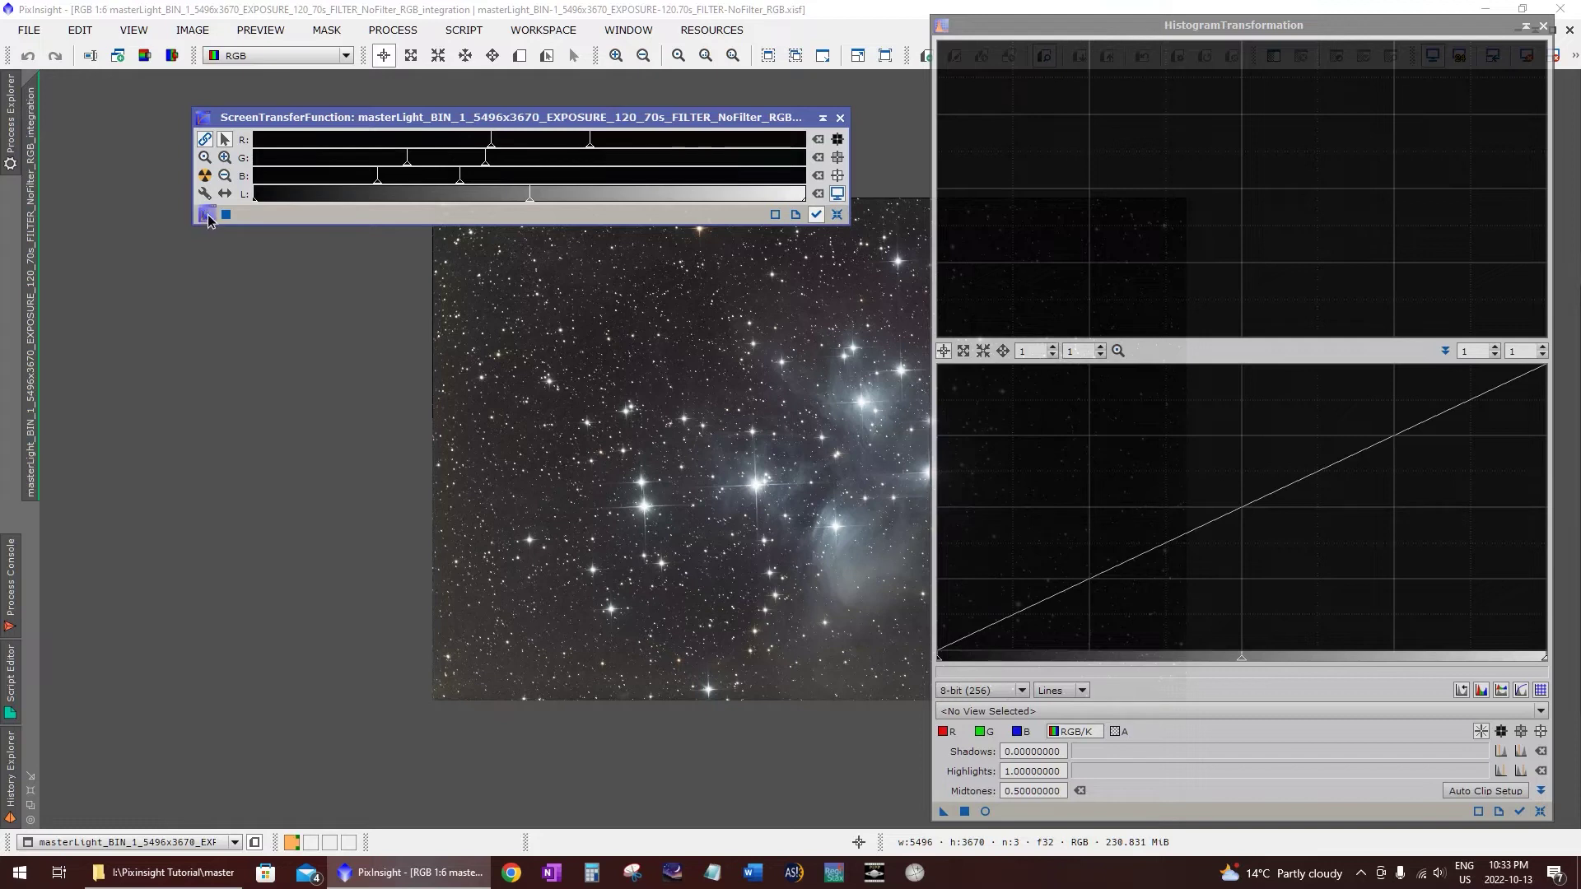
# Step: Transfer the screen stretch into HistogramTransformation, enable view tracking, and apply the stretch permanently to the integration image
pyautogui.moveTo(203, 217); pyautogui.dragTo(1030, 815)
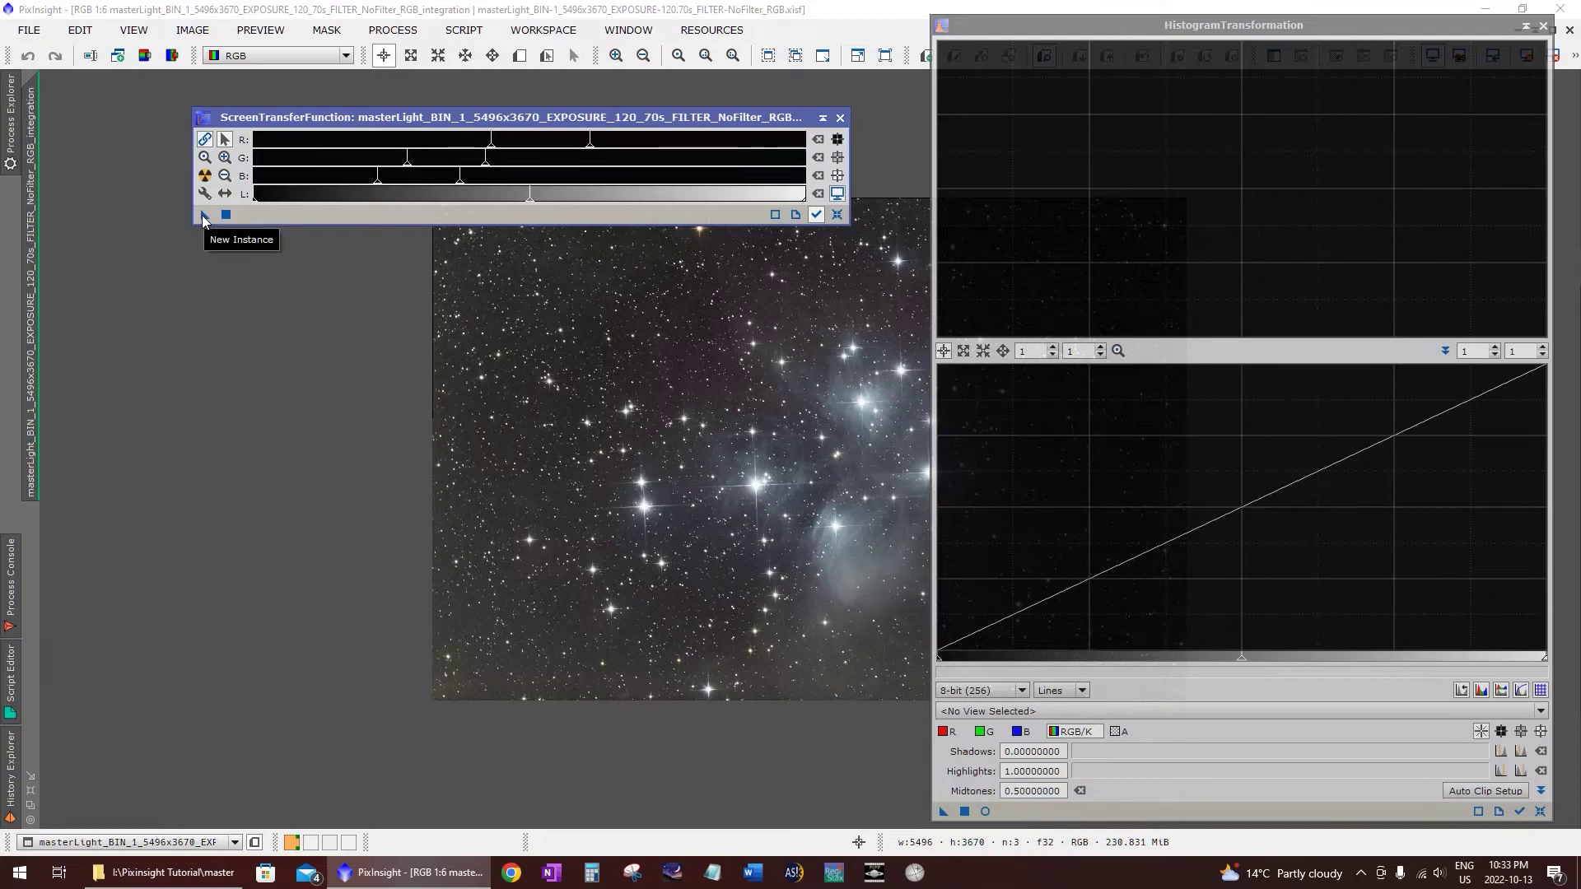
pyautogui.moveTo(201, 215); pyautogui.dragTo(1026, 805)
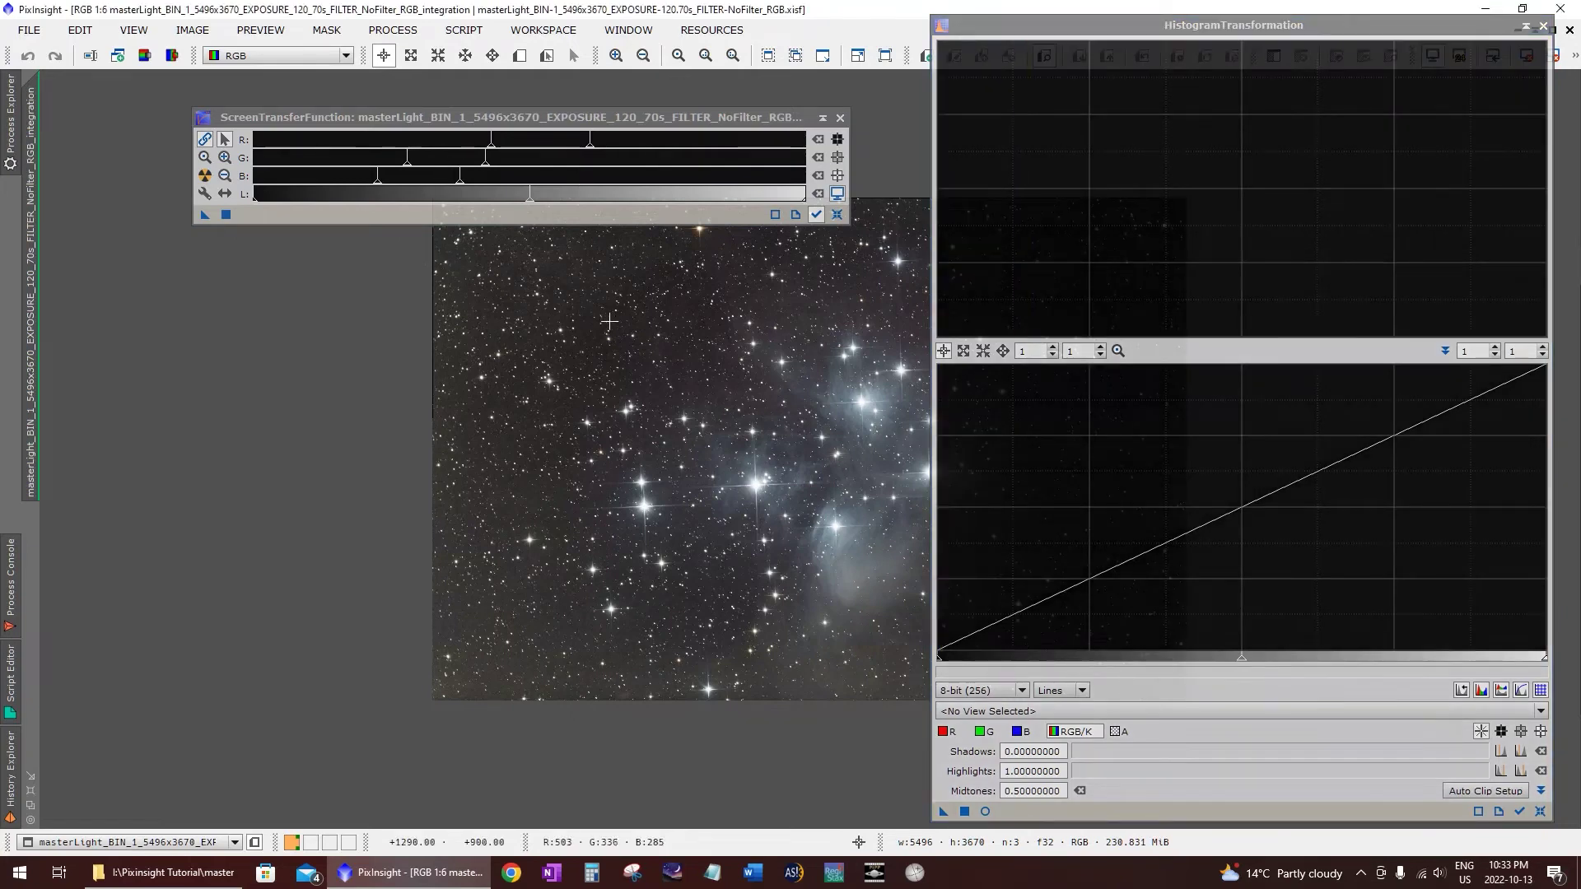
pyautogui.click(1521, 814)
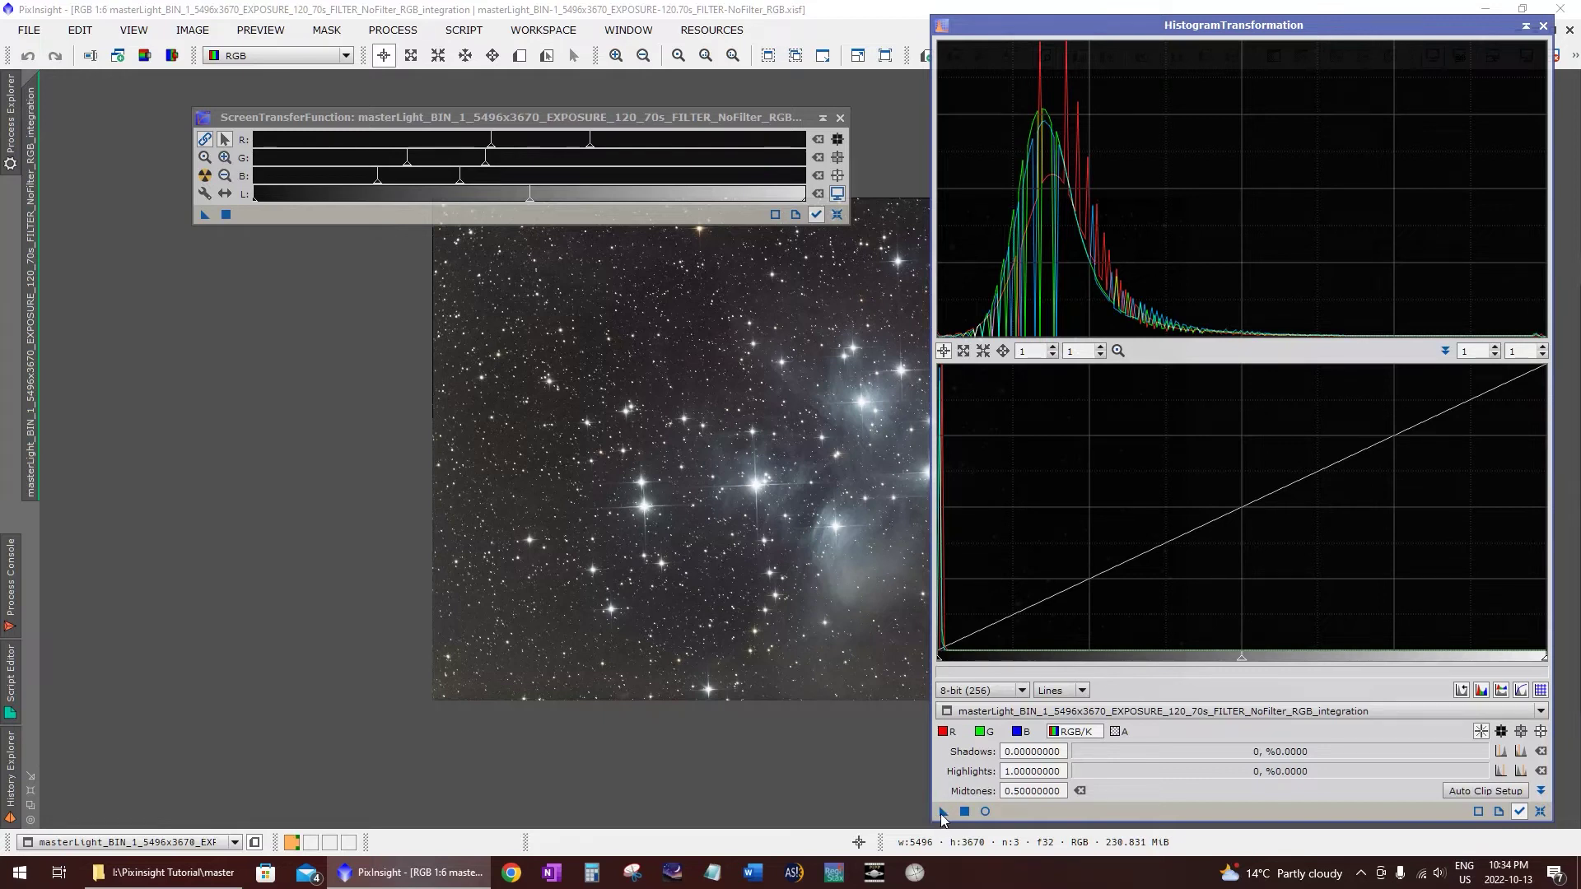
pyautogui.moveTo(943, 817); pyautogui.dragTo(714, 535)
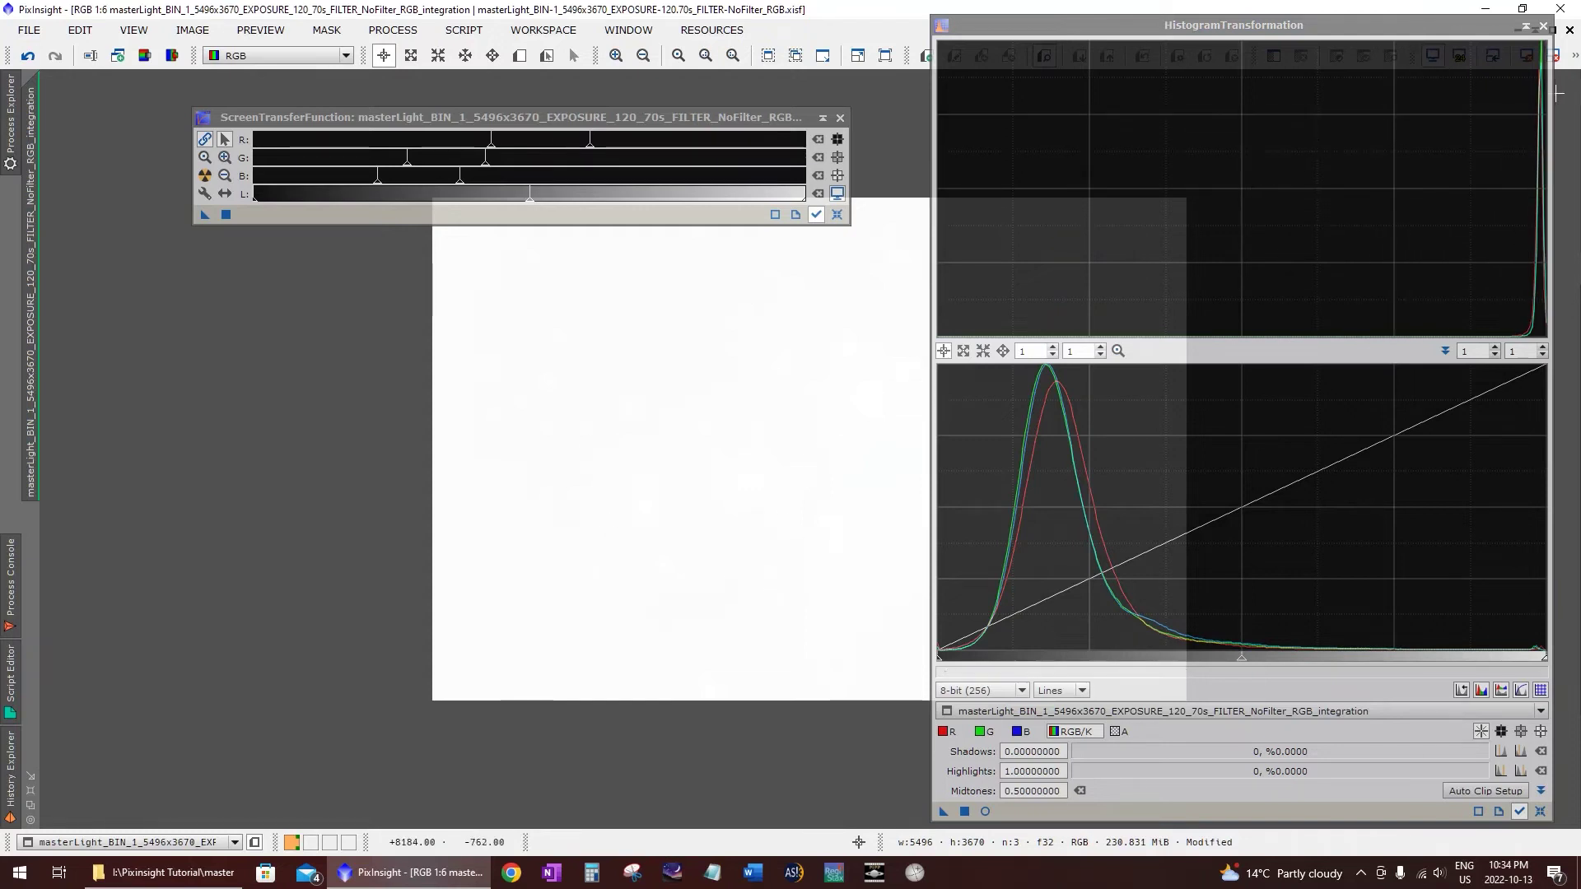
# Step: Close HistogramTransformation, reset the ScreenTransferFunction so the doubled screen stretch is removed, and close its window
pyautogui.click(1546, 30)
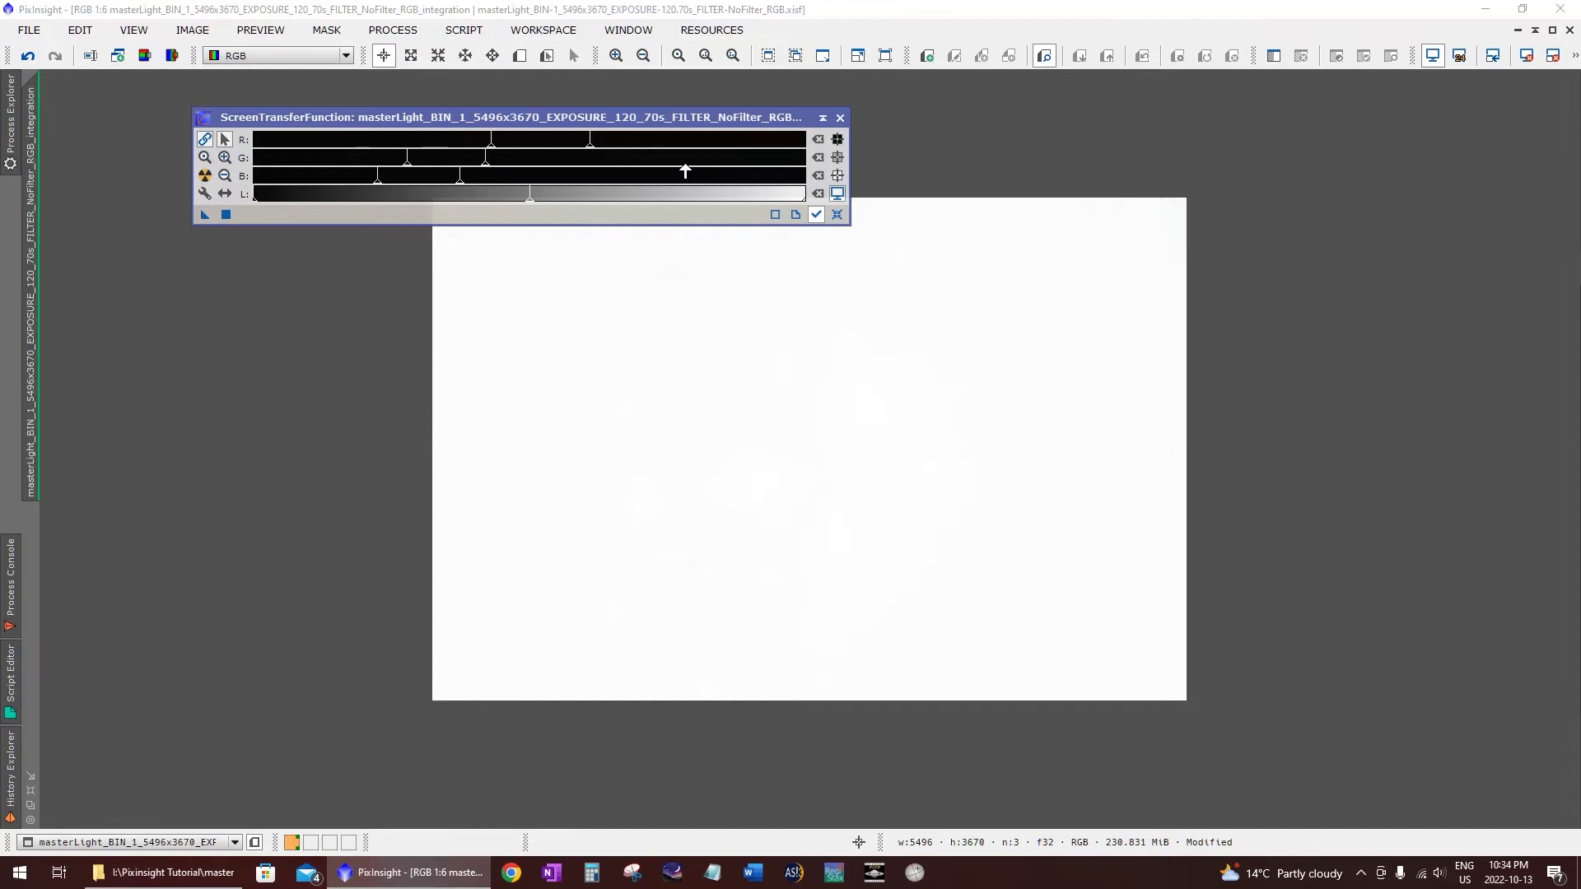
pyautogui.moveTo(639, 120); pyautogui.dragTo(658, 120)
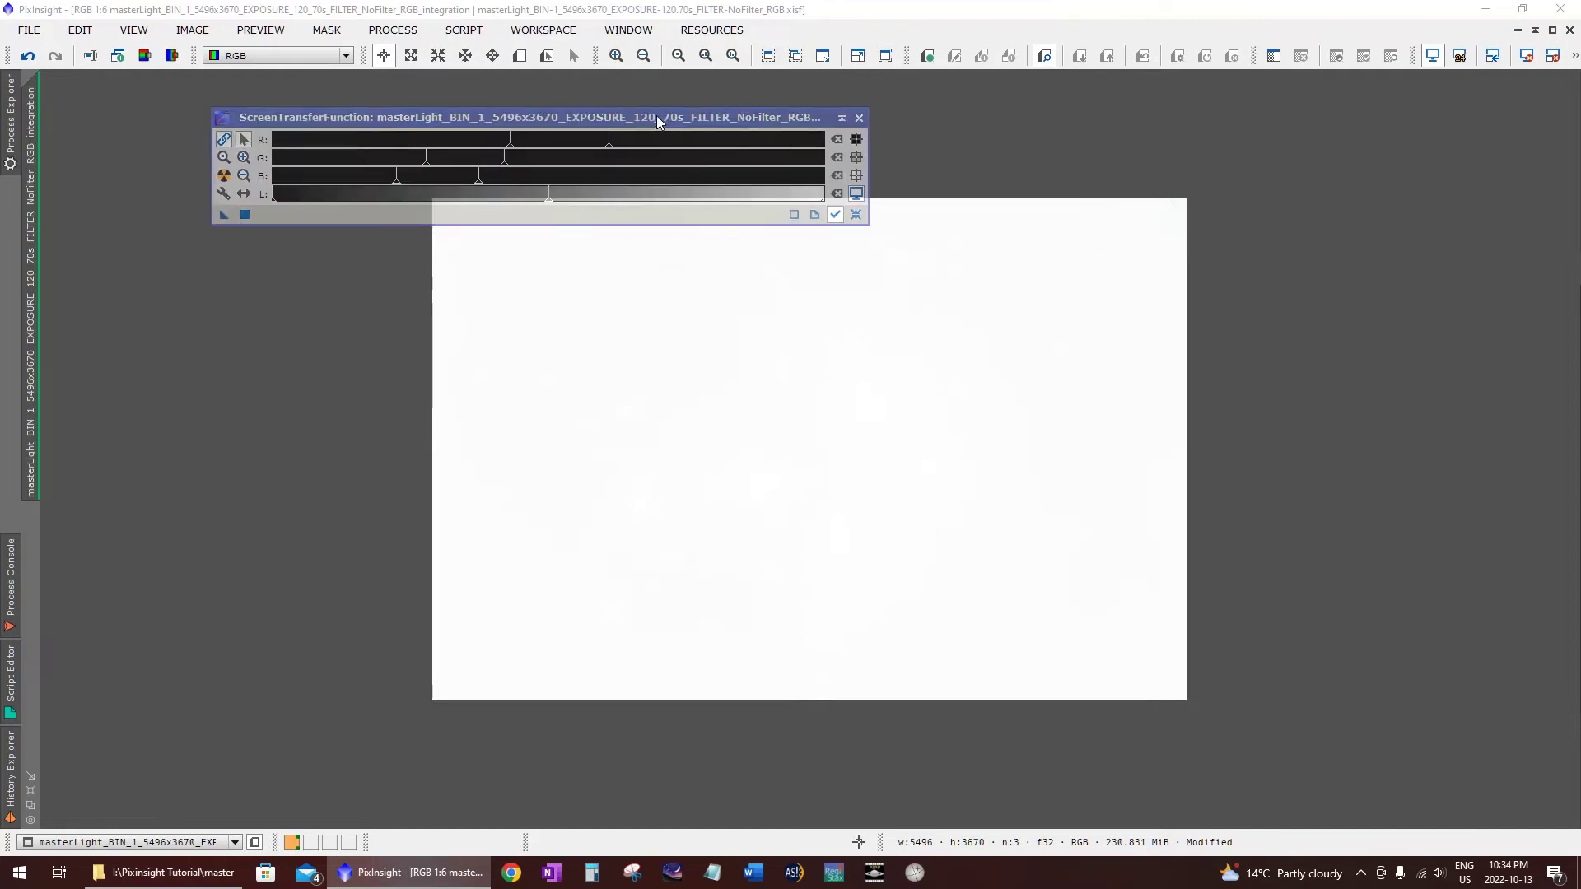
pyautogui.click(856, 214)
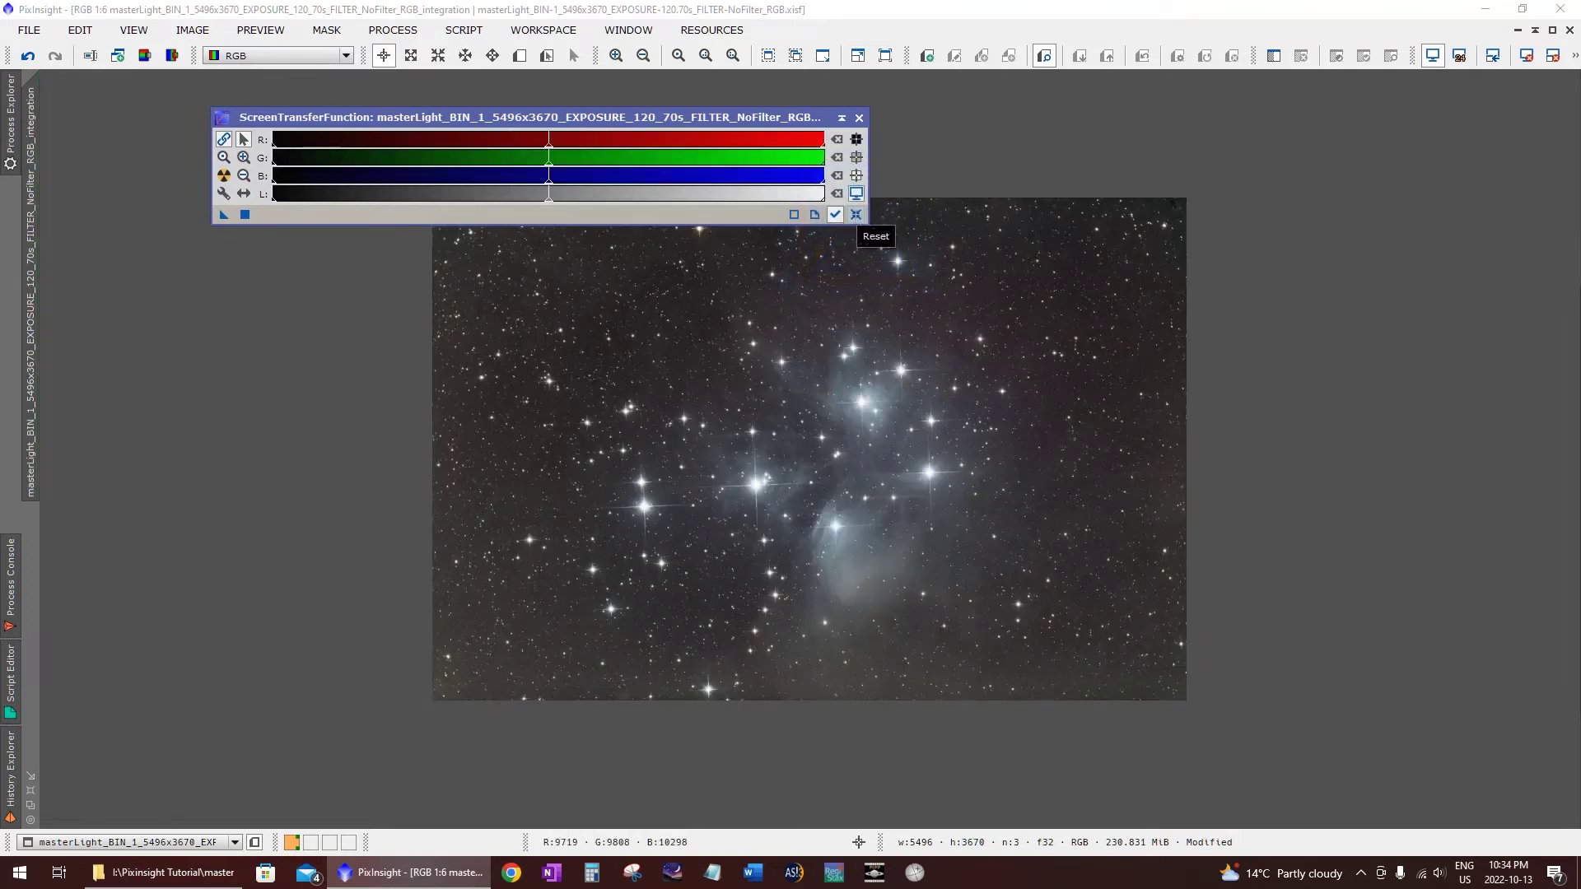
pyautogui.click(863, 119)
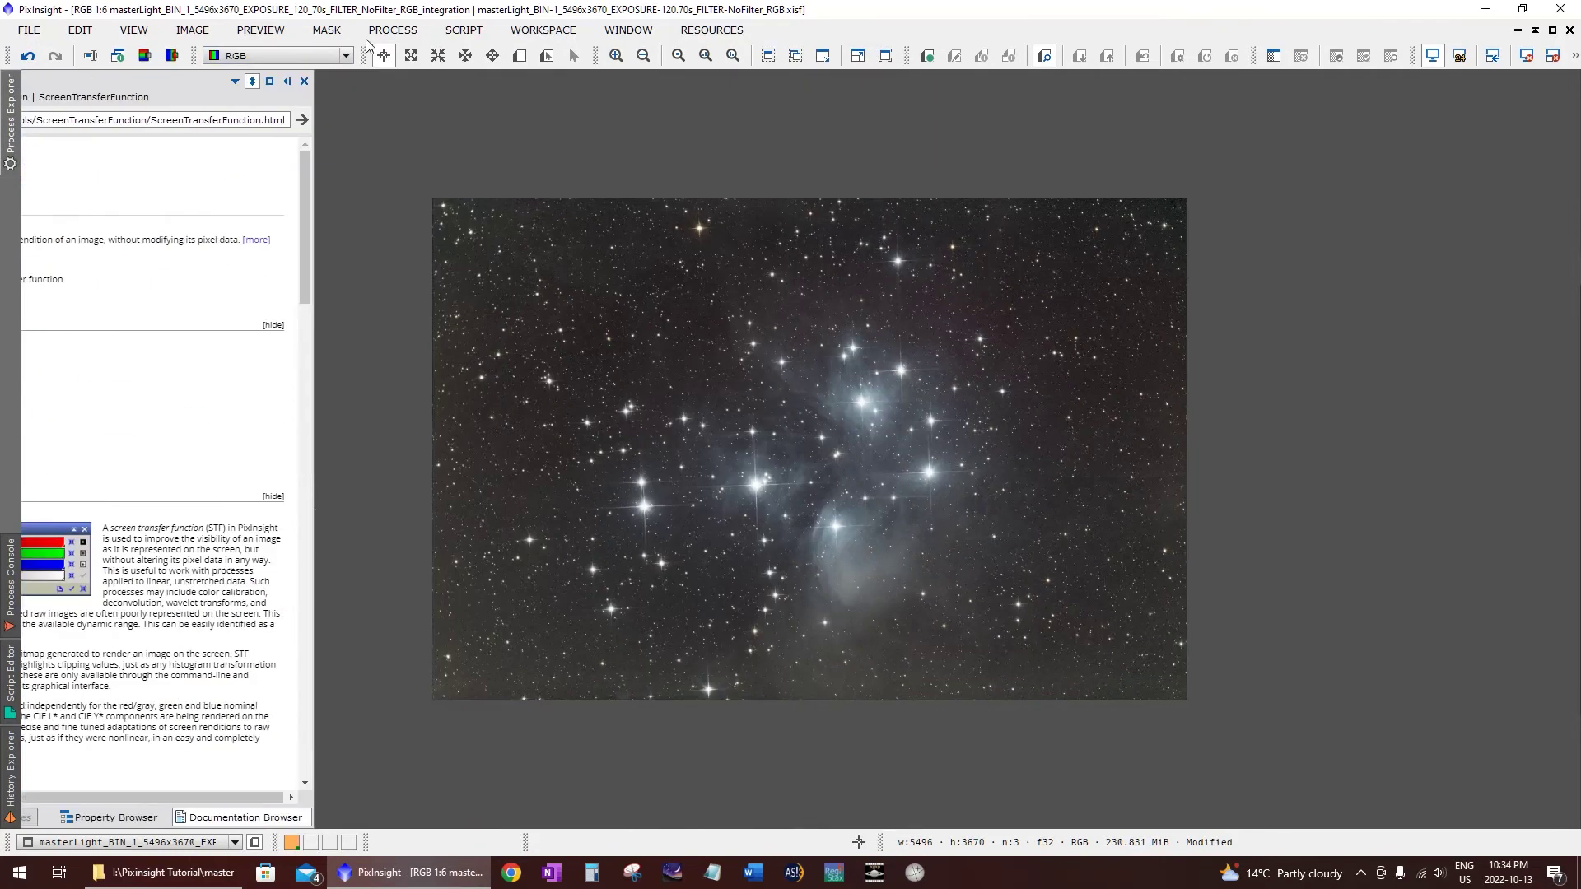
# Step: Crop the integration image around the Pleiades with DynamicCrop to about 4092 × 2922 pixels, trimming all four edges, and close the process
pyautogui.click(381, 33)
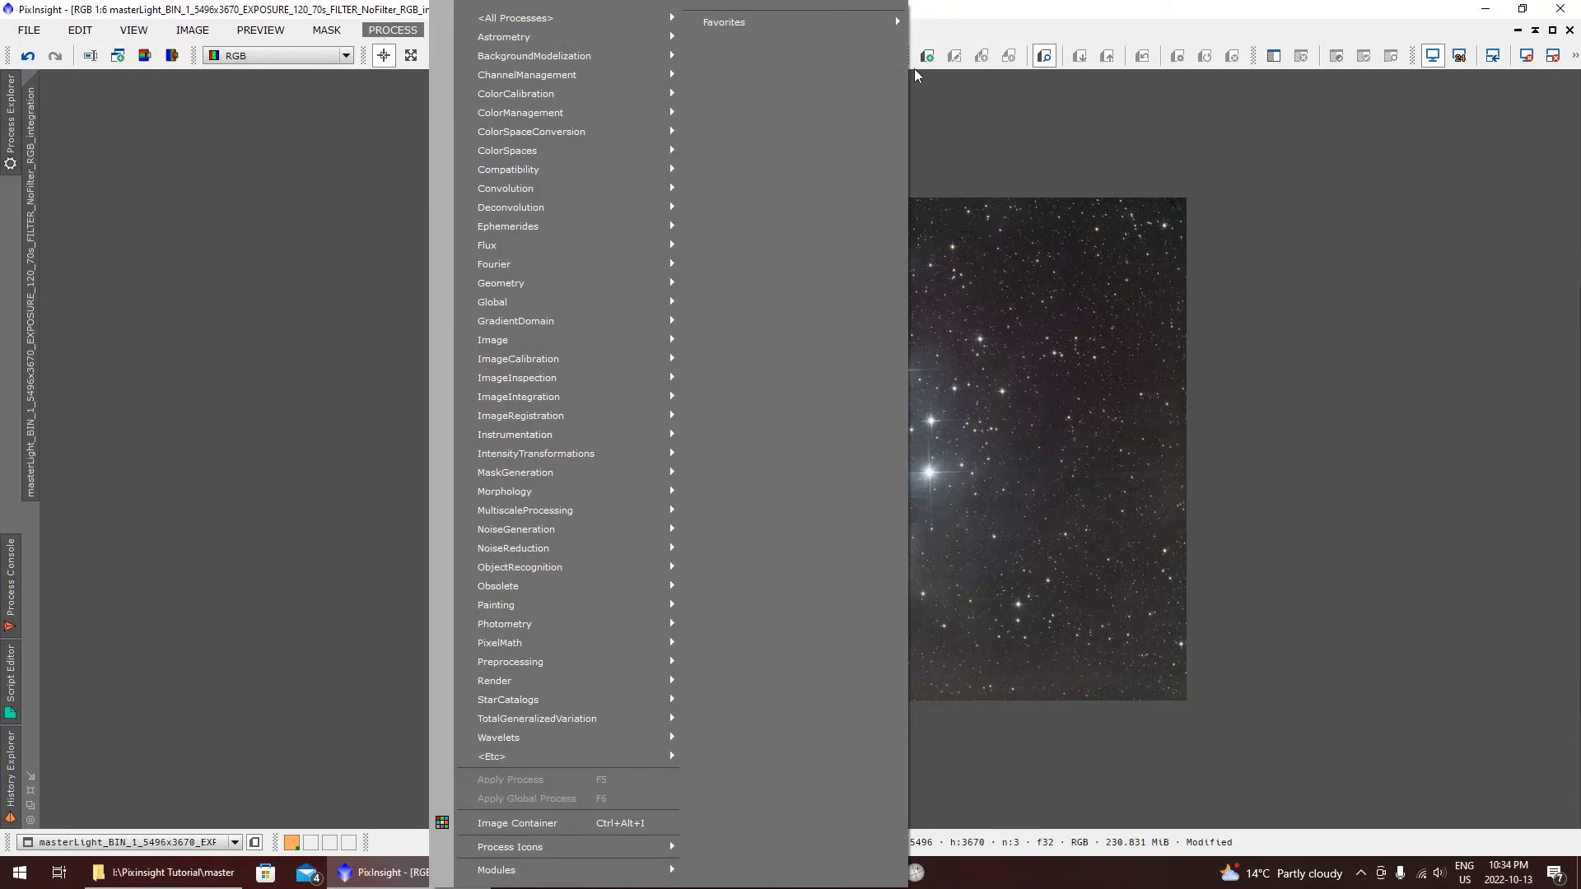
pyautogui.moveTo(539, 169)
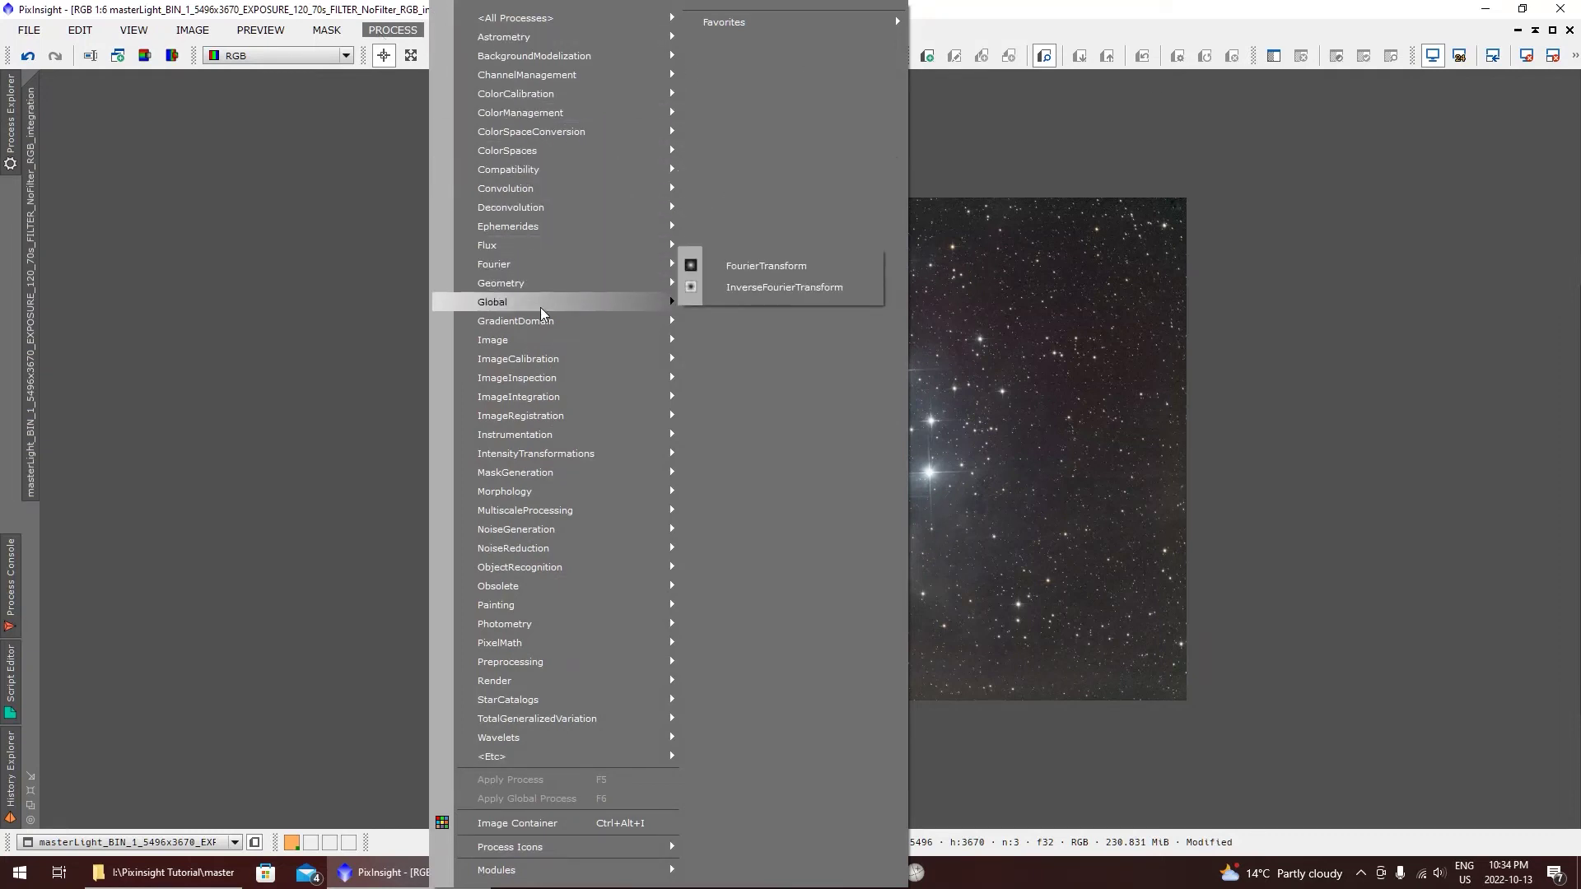
pyautogui.moveTo(548, 18)
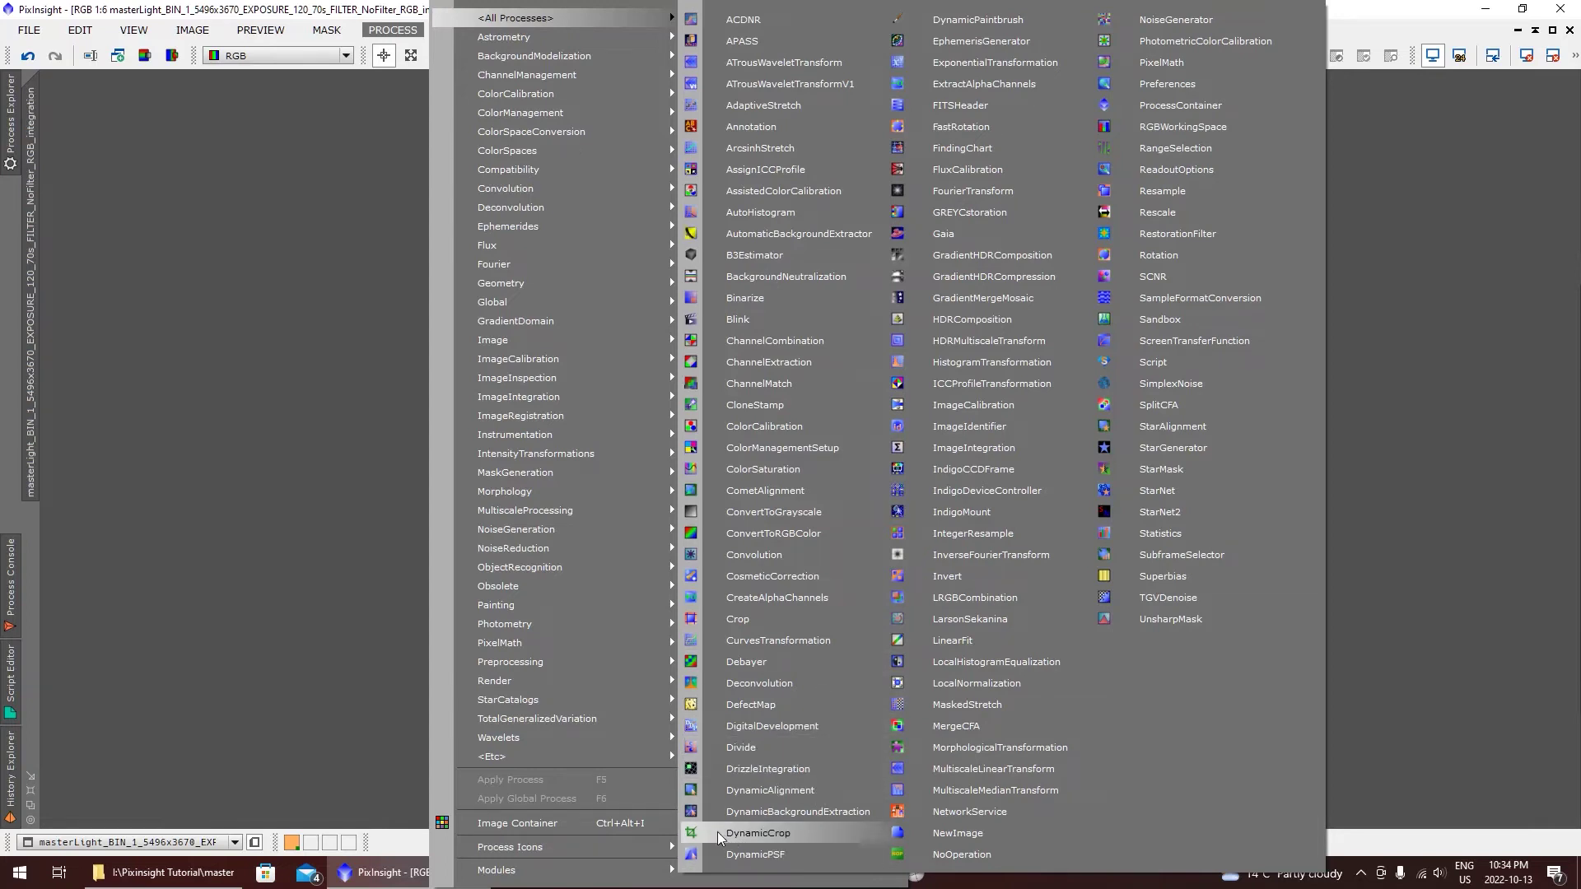
pyautogui.click(763, 833)
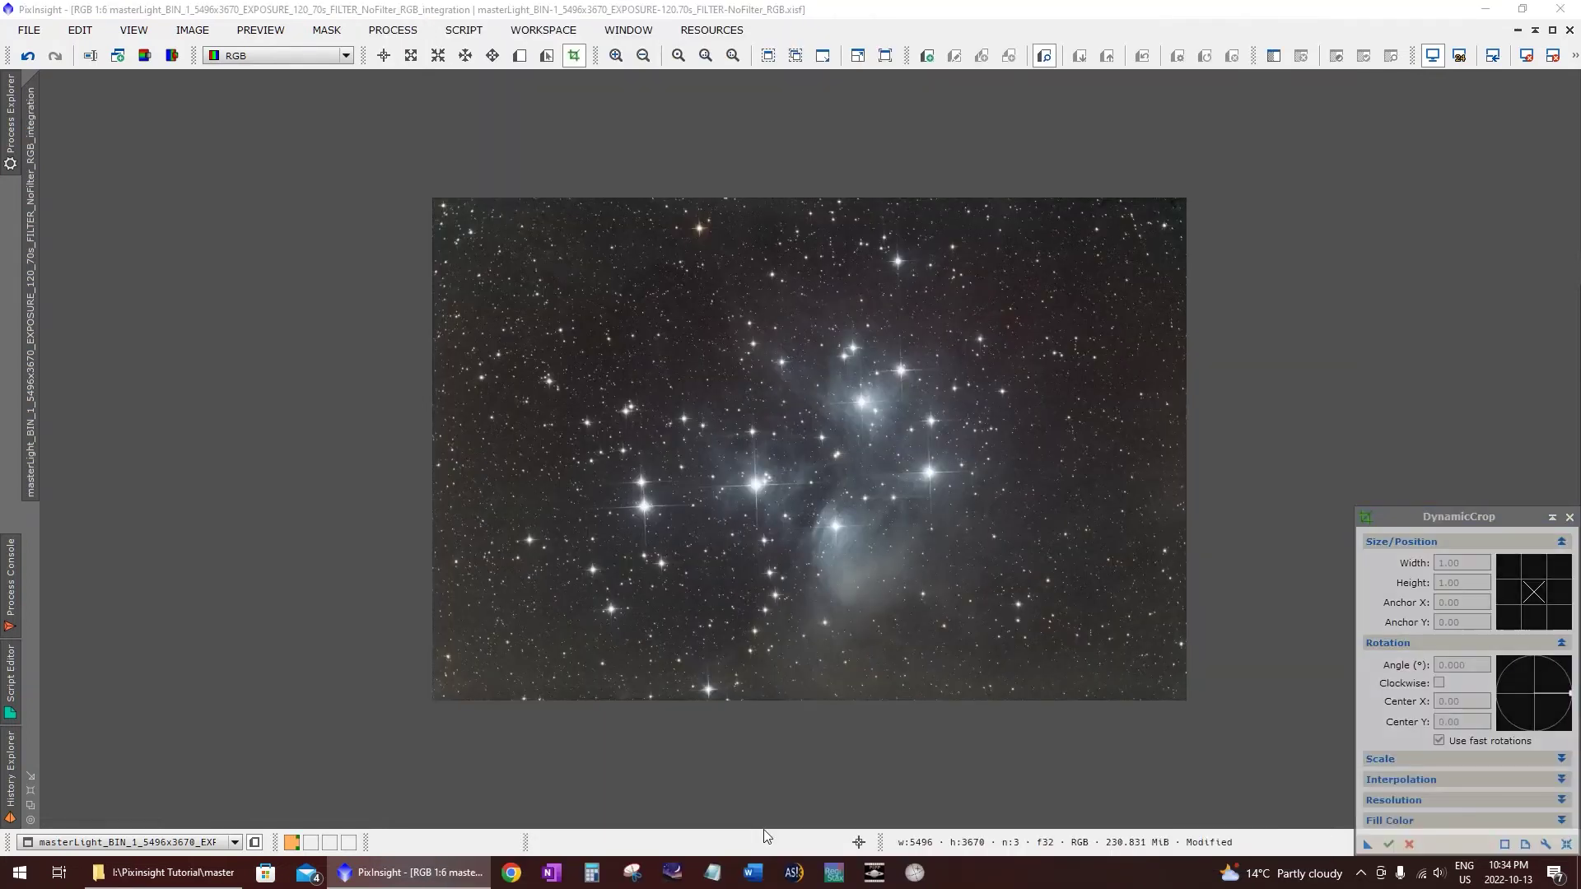
pyautogui.moveTo(1519, 527); pyautogui.dragTo(1331, 254)
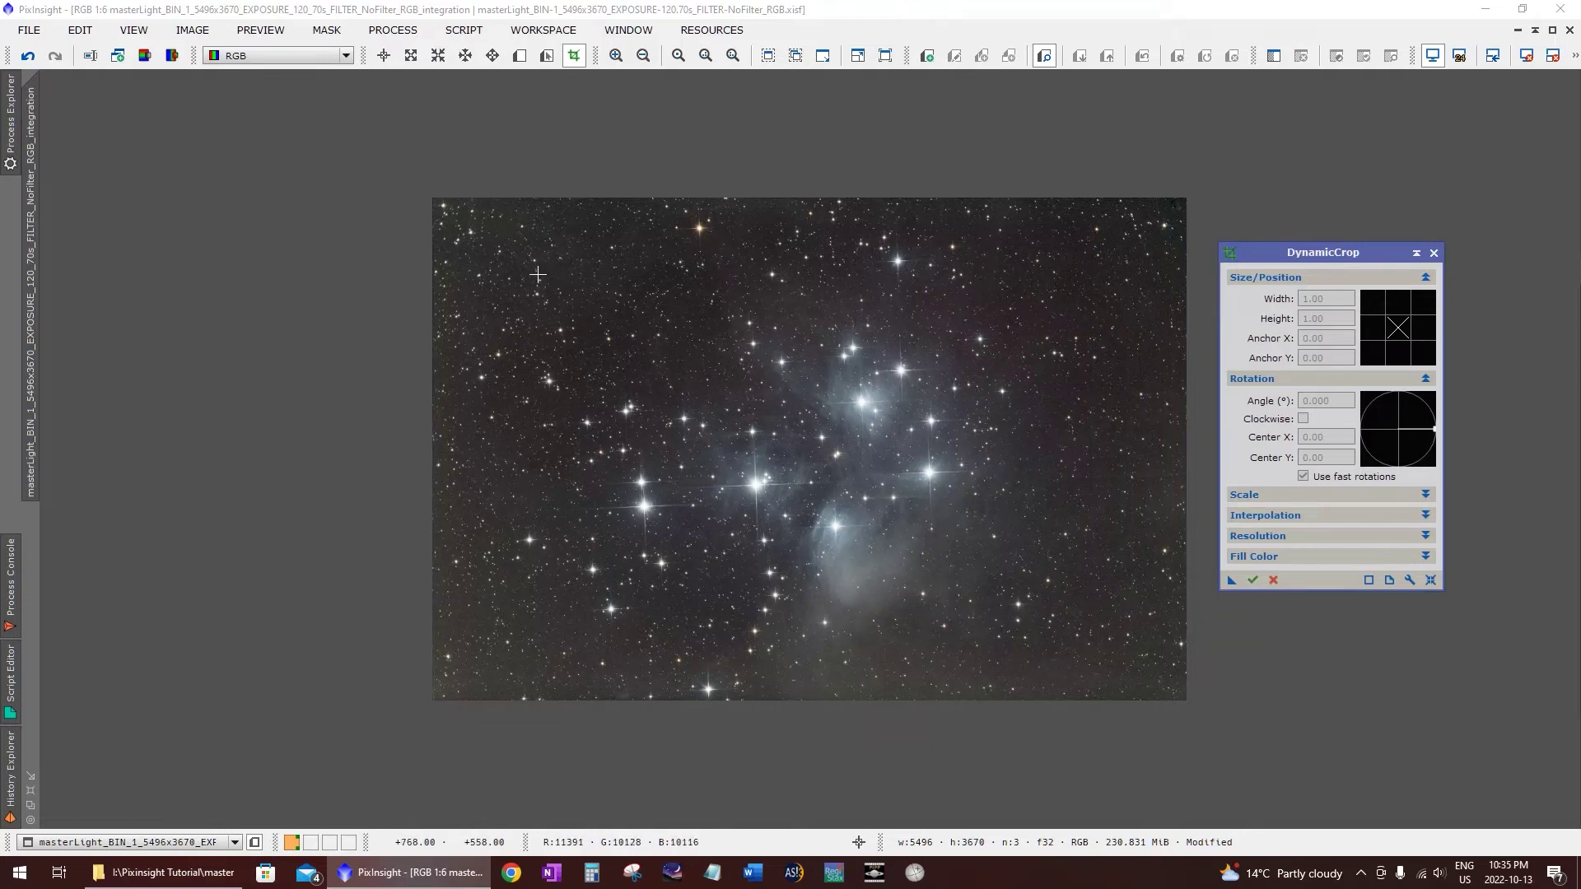
pyautogui.moveTo(538, 275); pyautogui.dragTo(1101, 675)
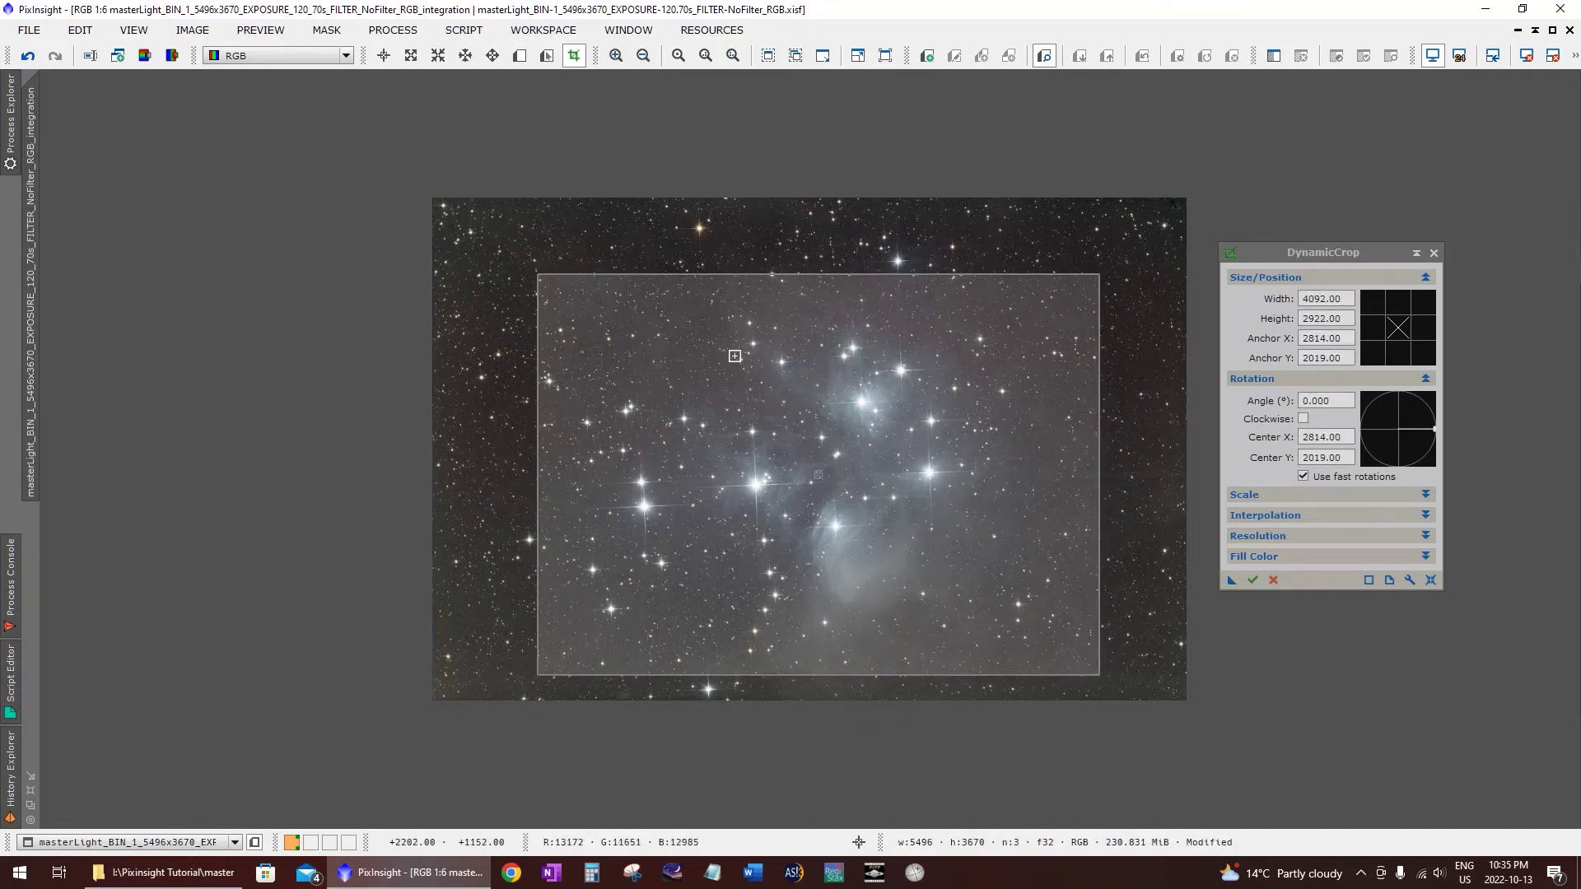
pyautogui.moveTo(1360, 259); pyautogui.dragTo(1240, 268)
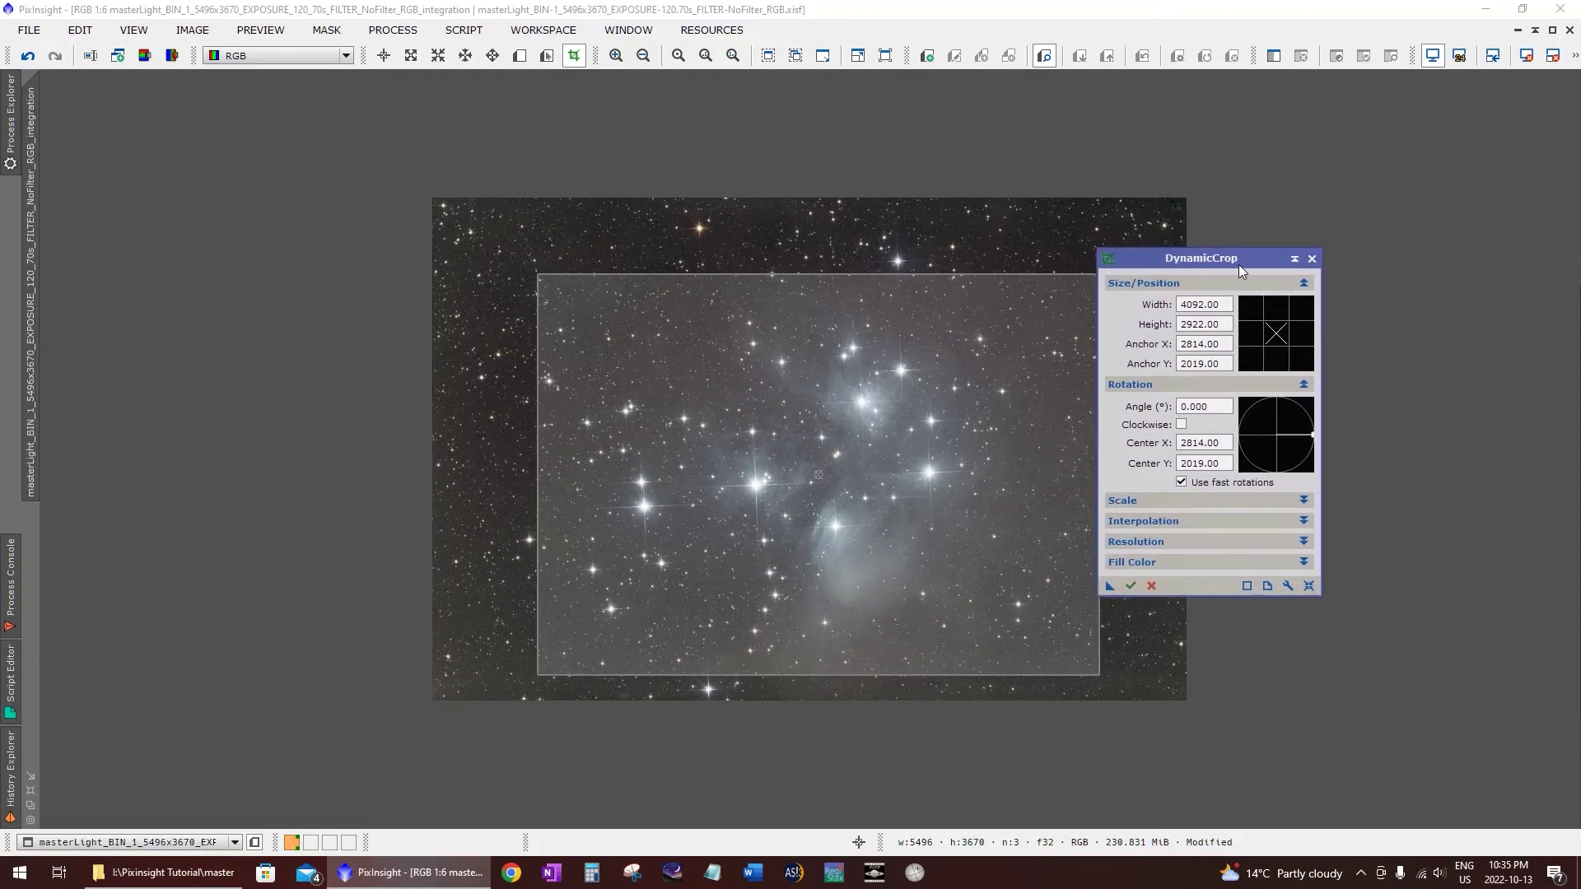
pyautogui.click(1132, 587)
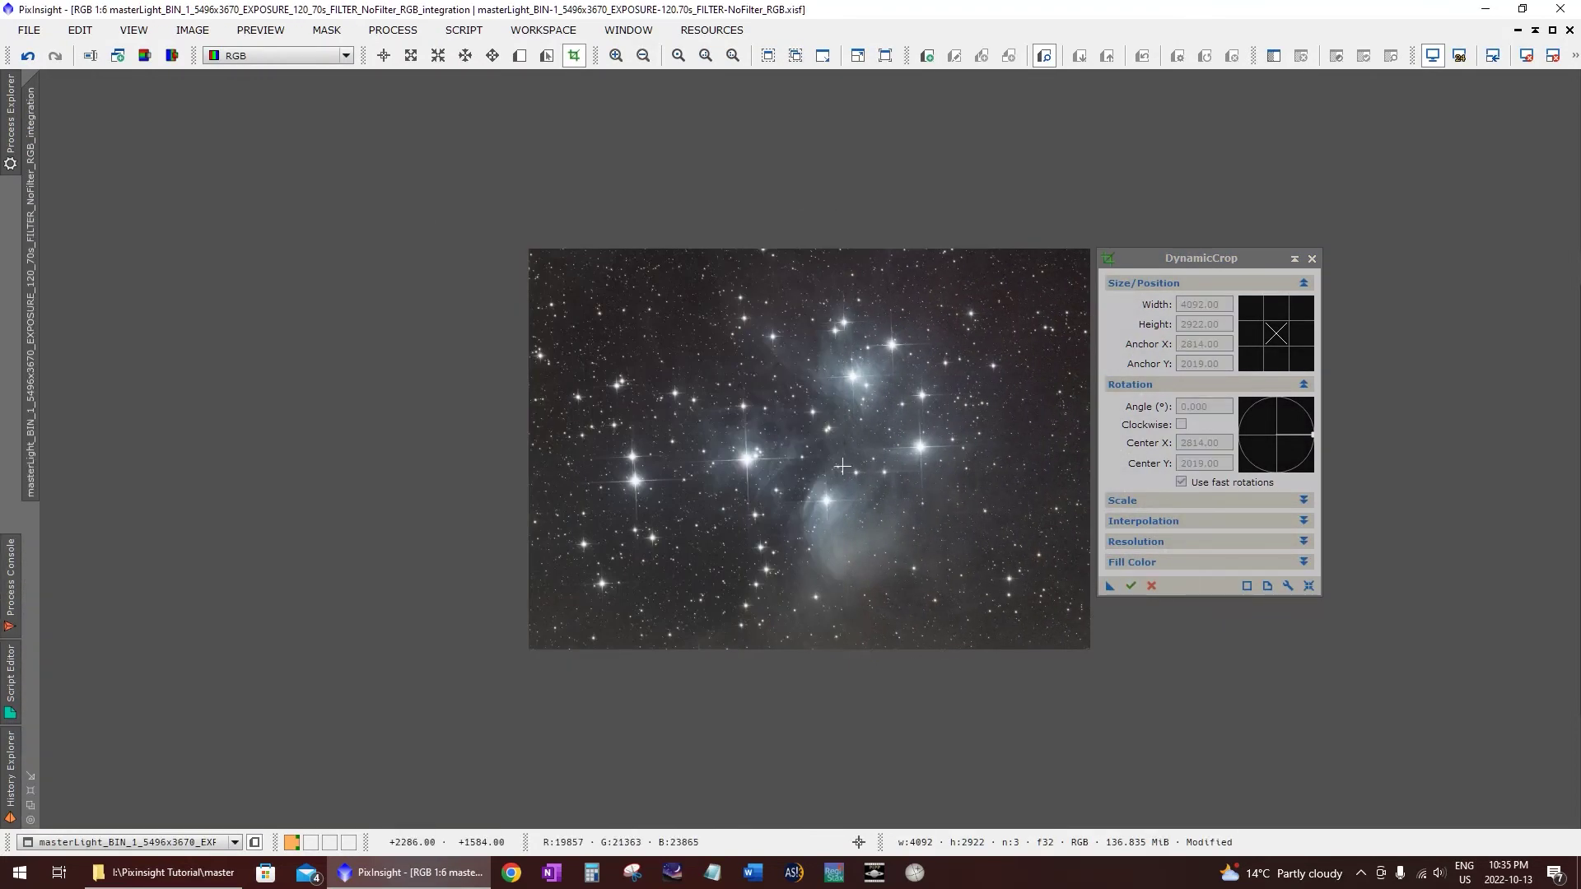
pyautogui.click(1312, 259)
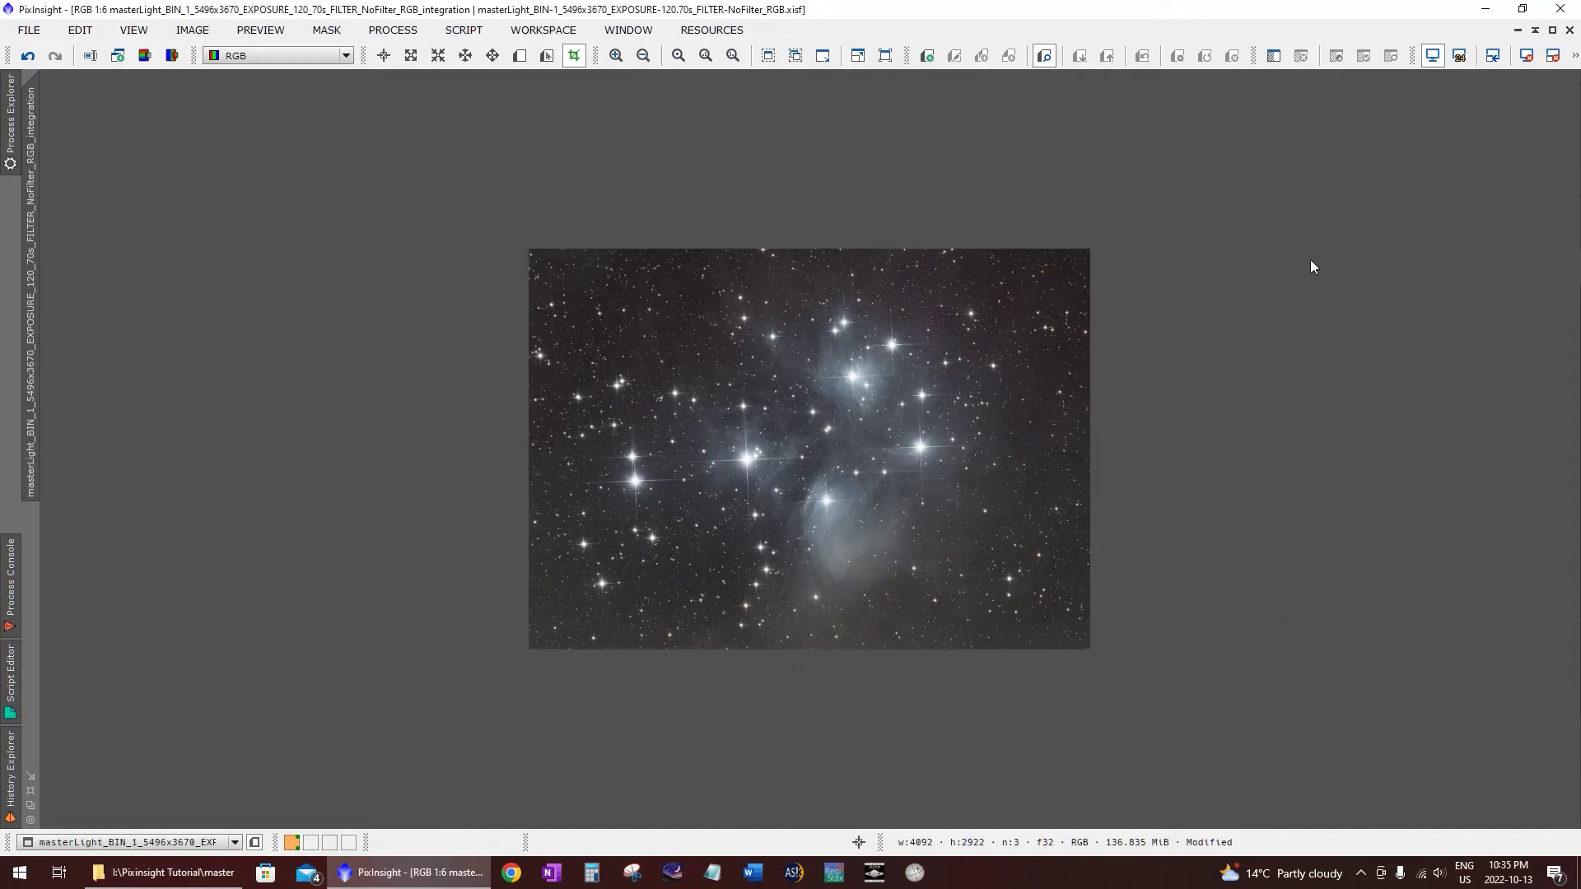
# Step: Open the AutomaticBackgroundExtractor process for the cropped image and place its window within easy reach
pyautogui.scroll(-1, 784, 444)
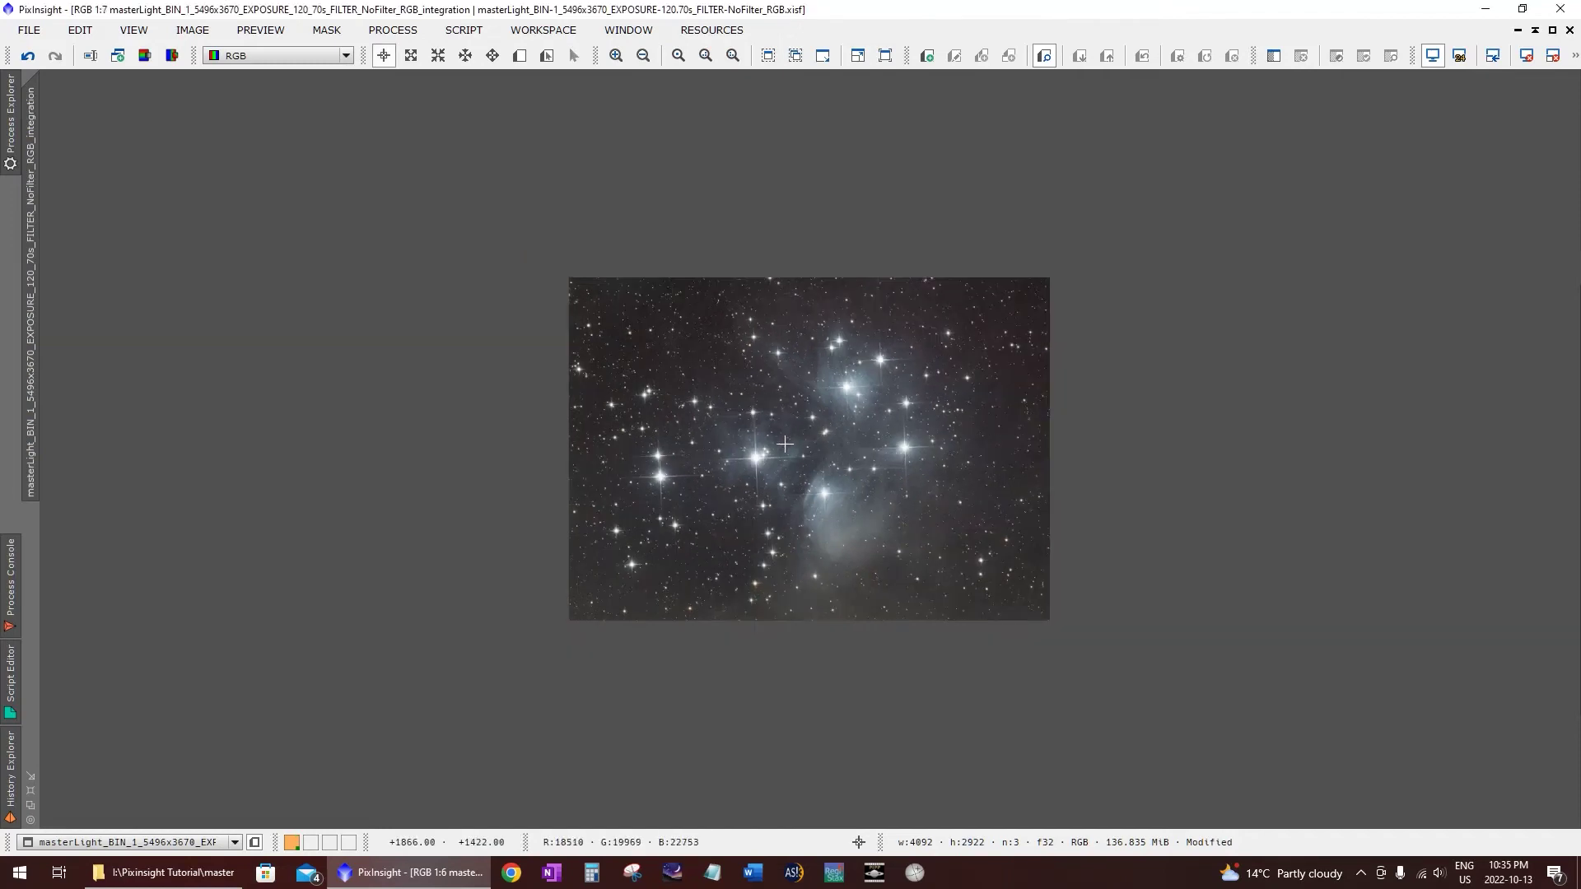
pyautogui.scroll(4, 784, 444)
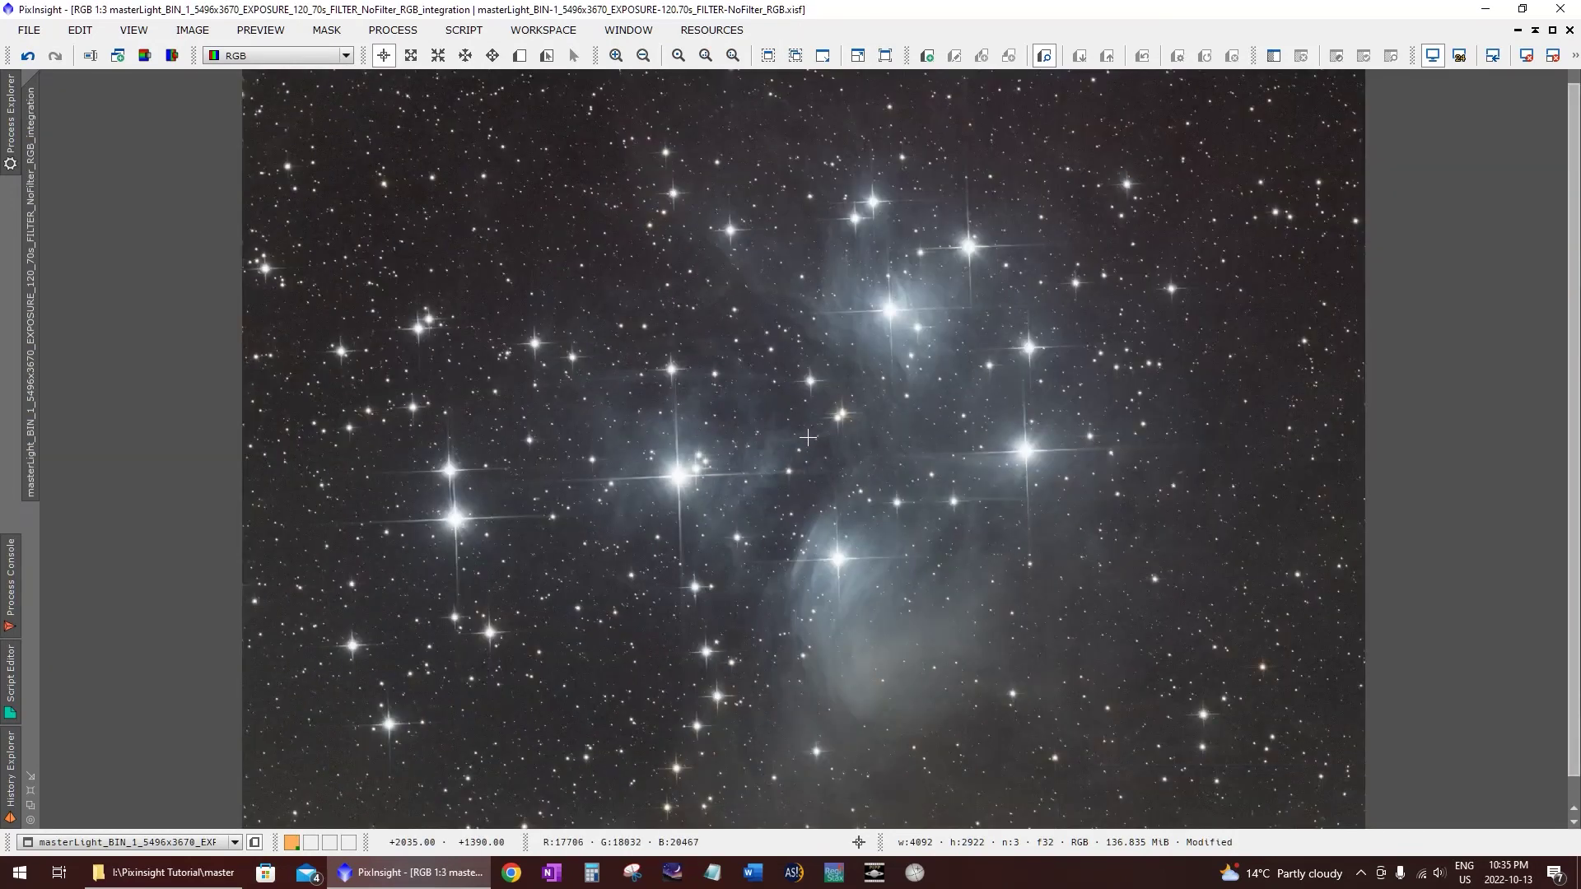
pyautogui.scroll(-1, 808, 437)
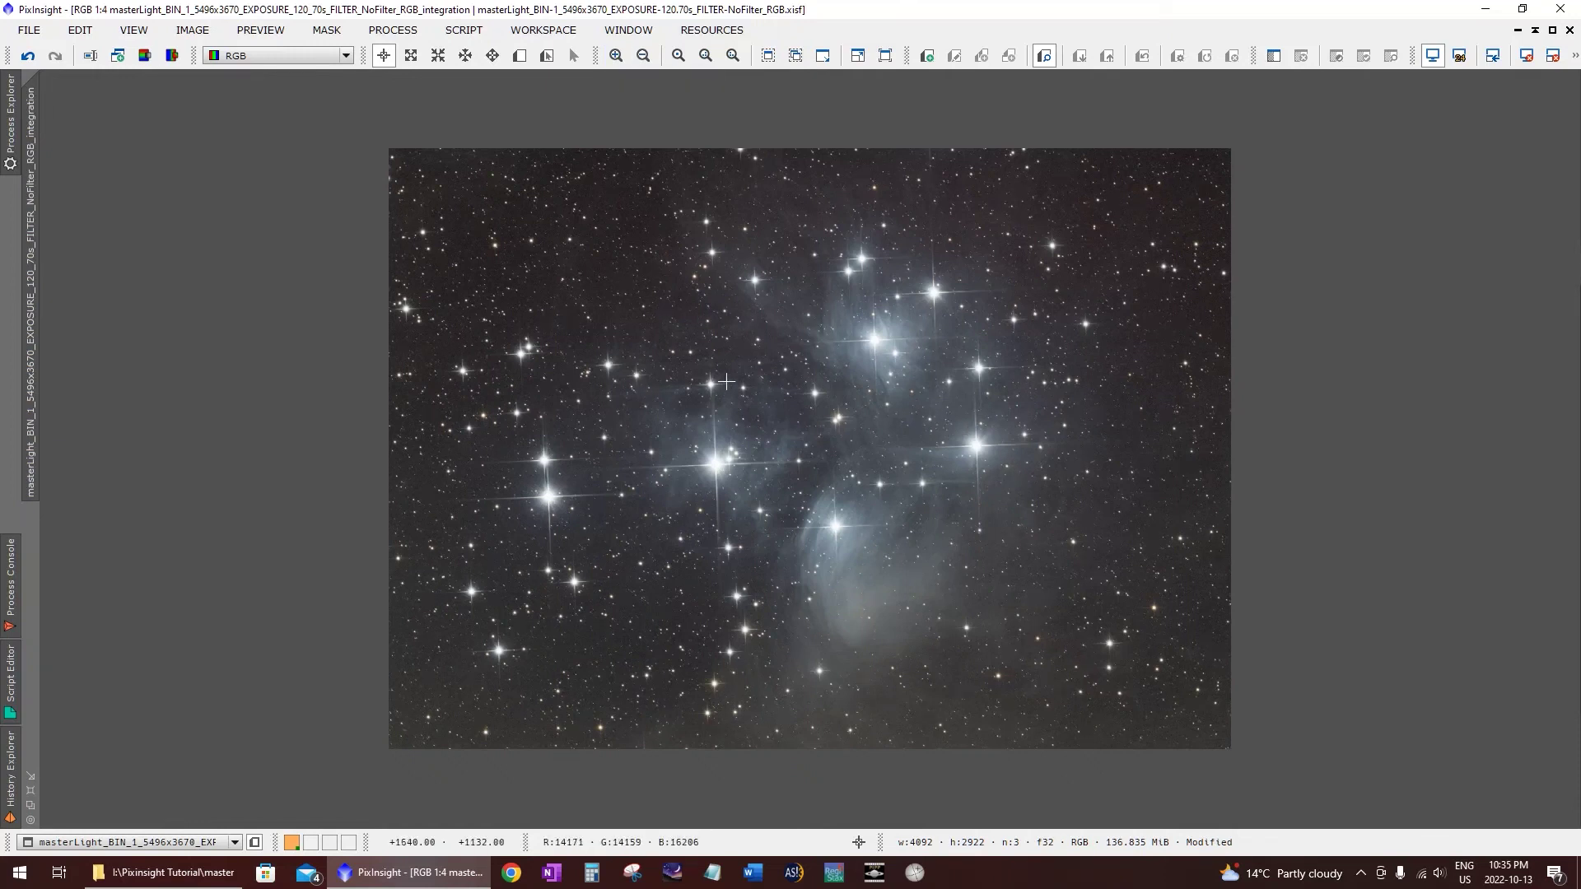
pyautogui.moveTo(4, 136)
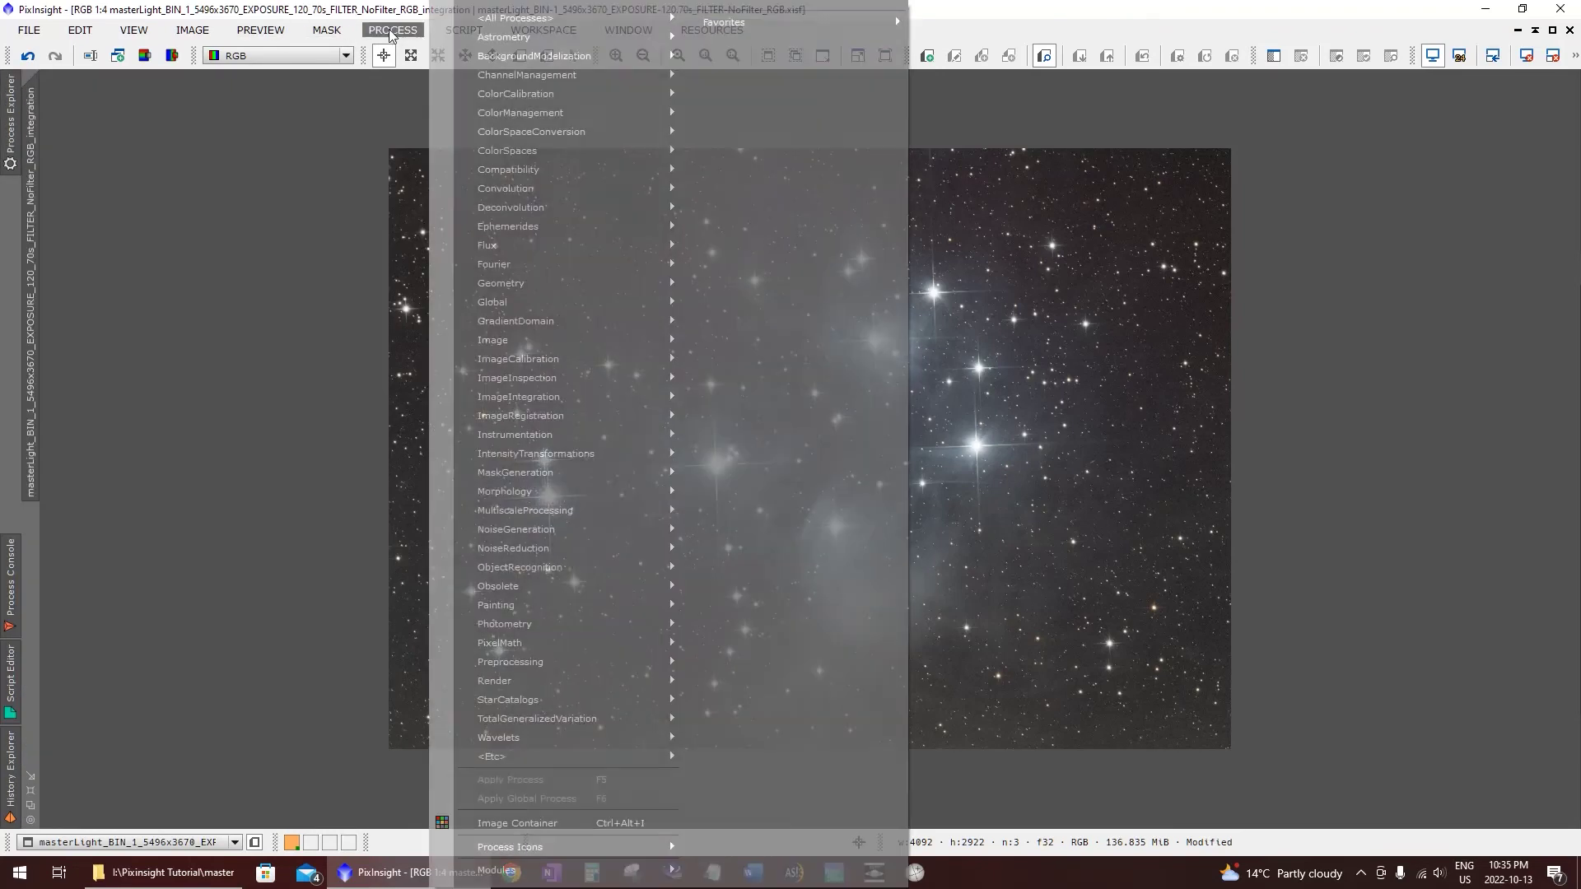
pyautogui.click(403, 33)
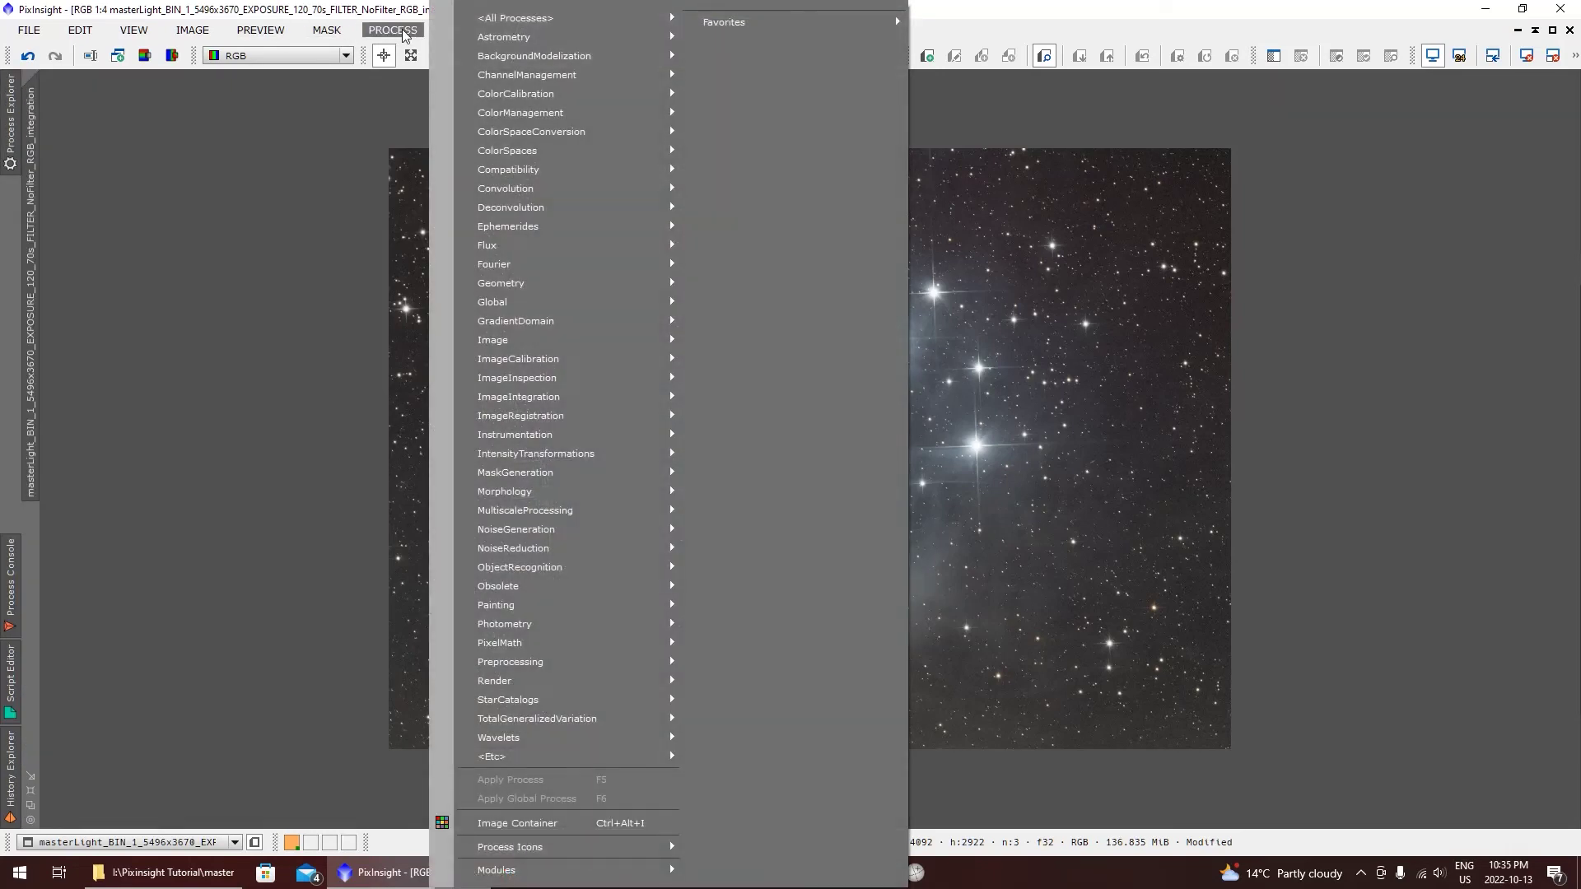
pyautogui.moveTo(534, 21)
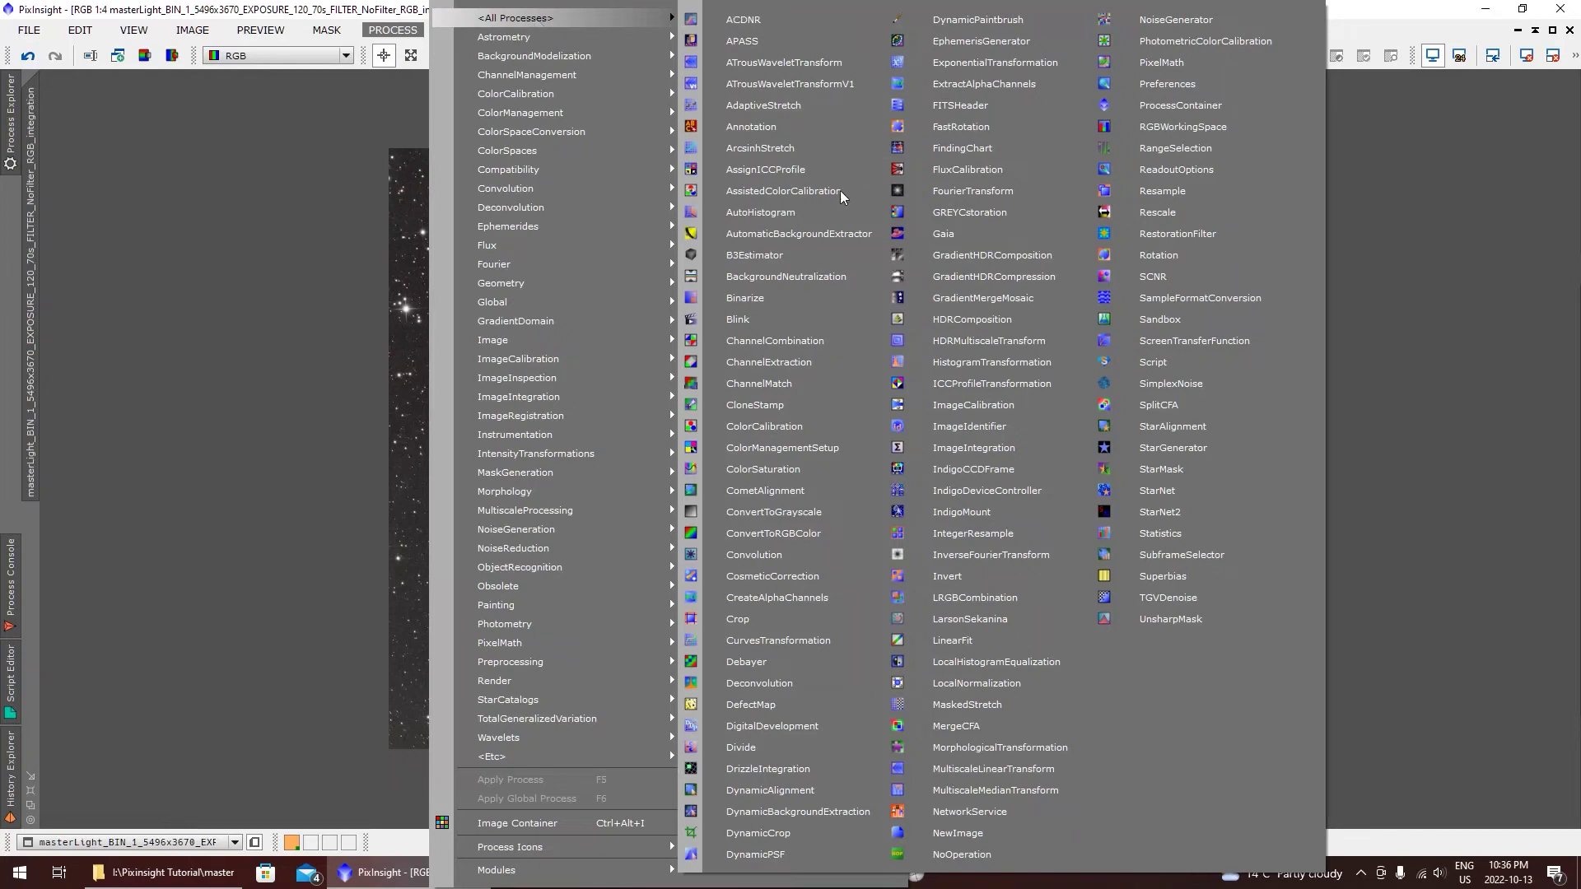
pyautogui.click(789, 235)
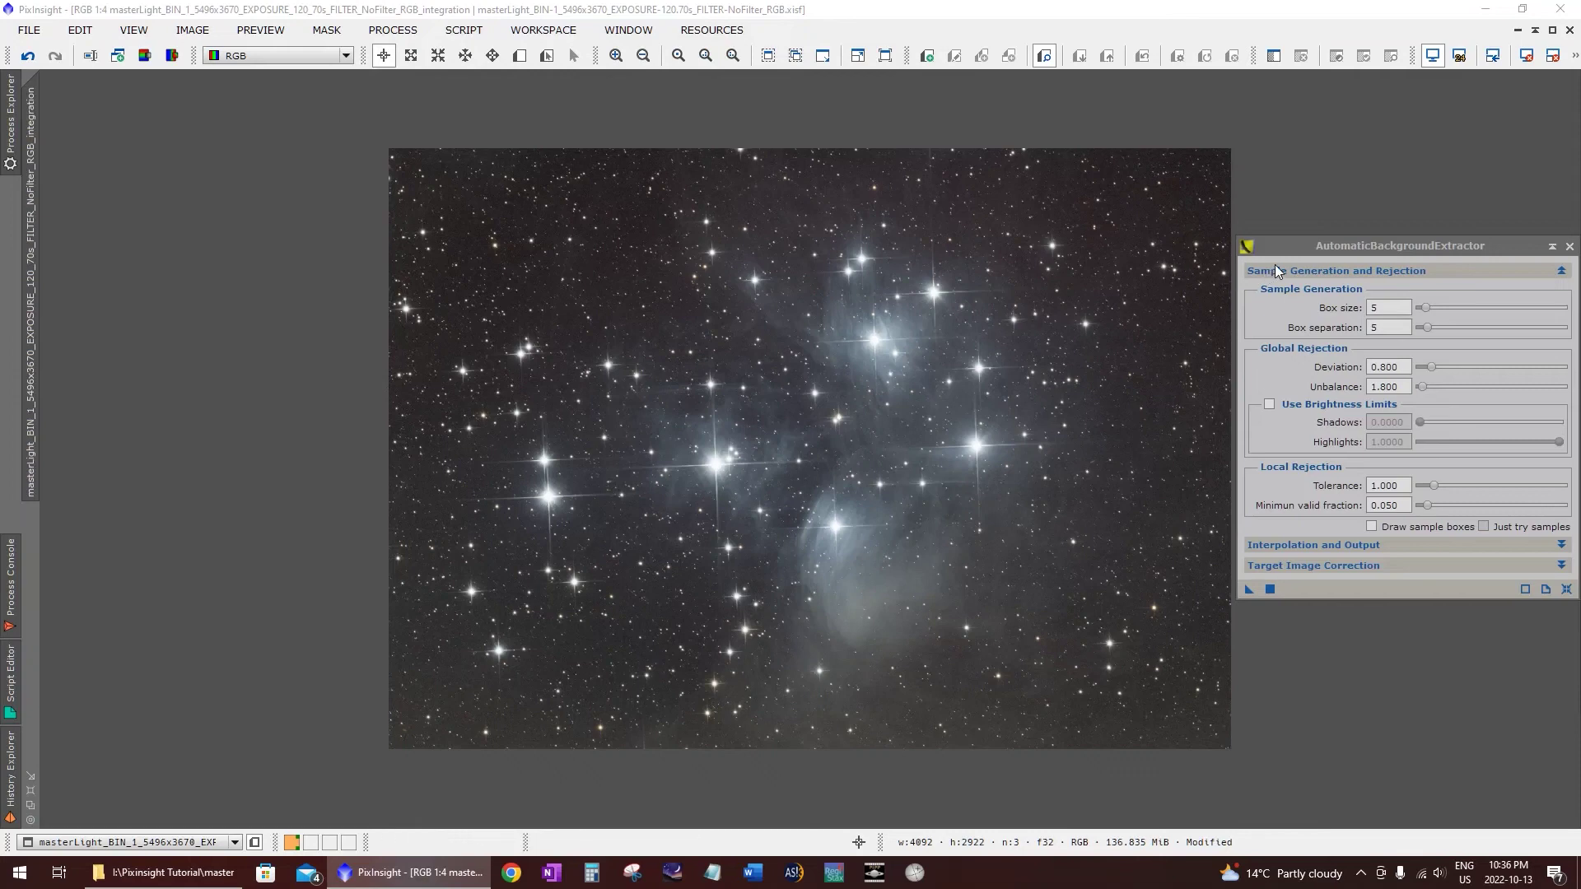
pyautogui.moveTo(1277, 248); pyautogui.dragTo(985, 126)
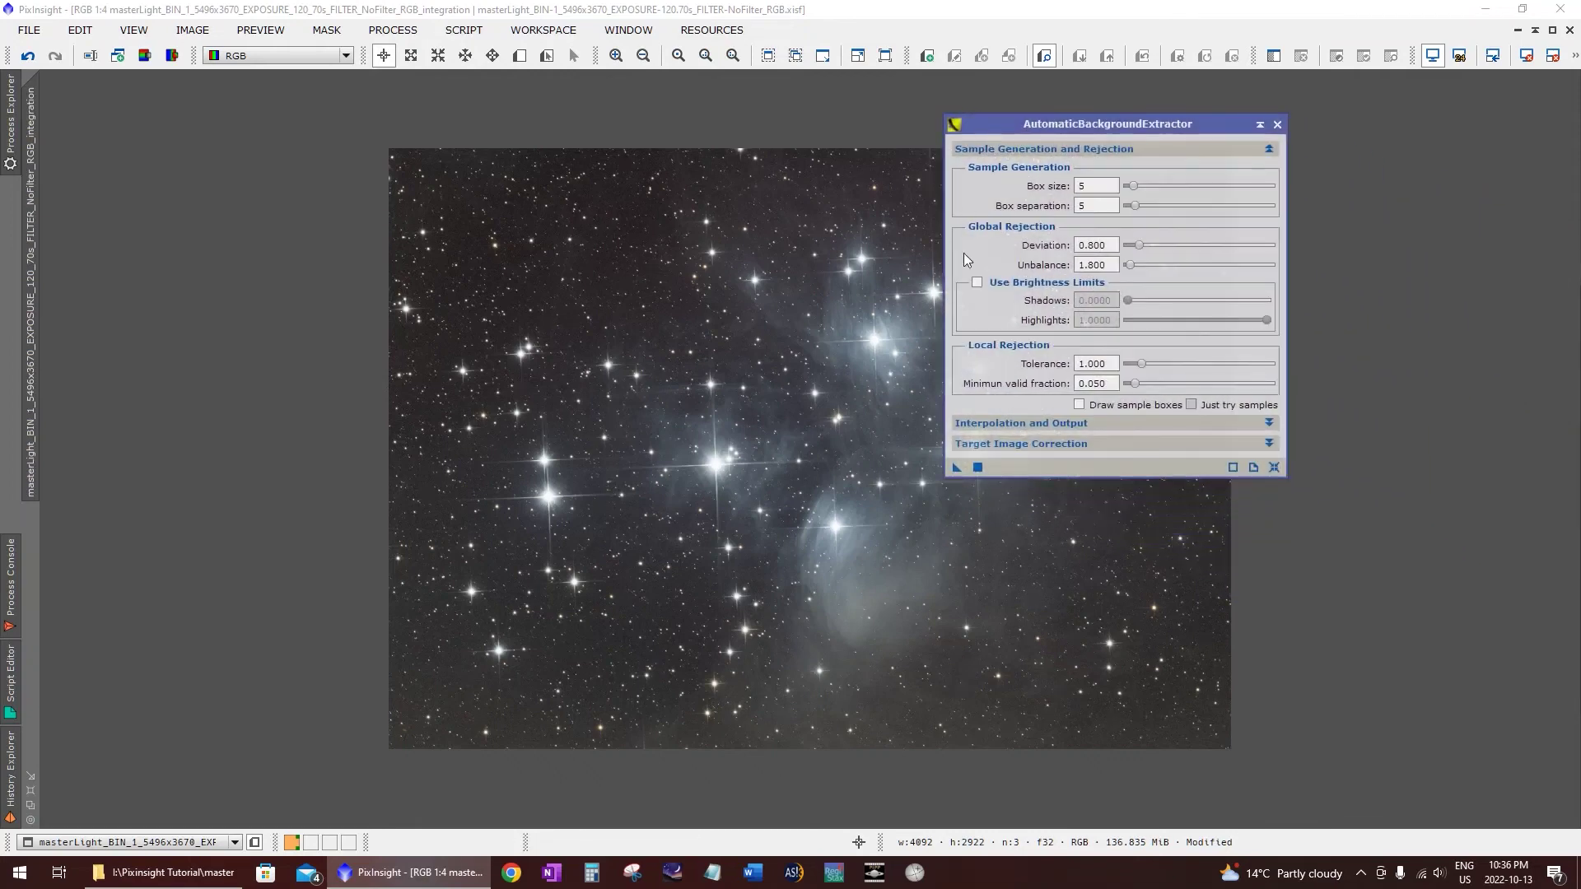
# Step: Set the target image correction to Subtraction, apply AutomaticBackgroundExtractor to the cropped image, and close the process
pyautogui.click(1008, 444)
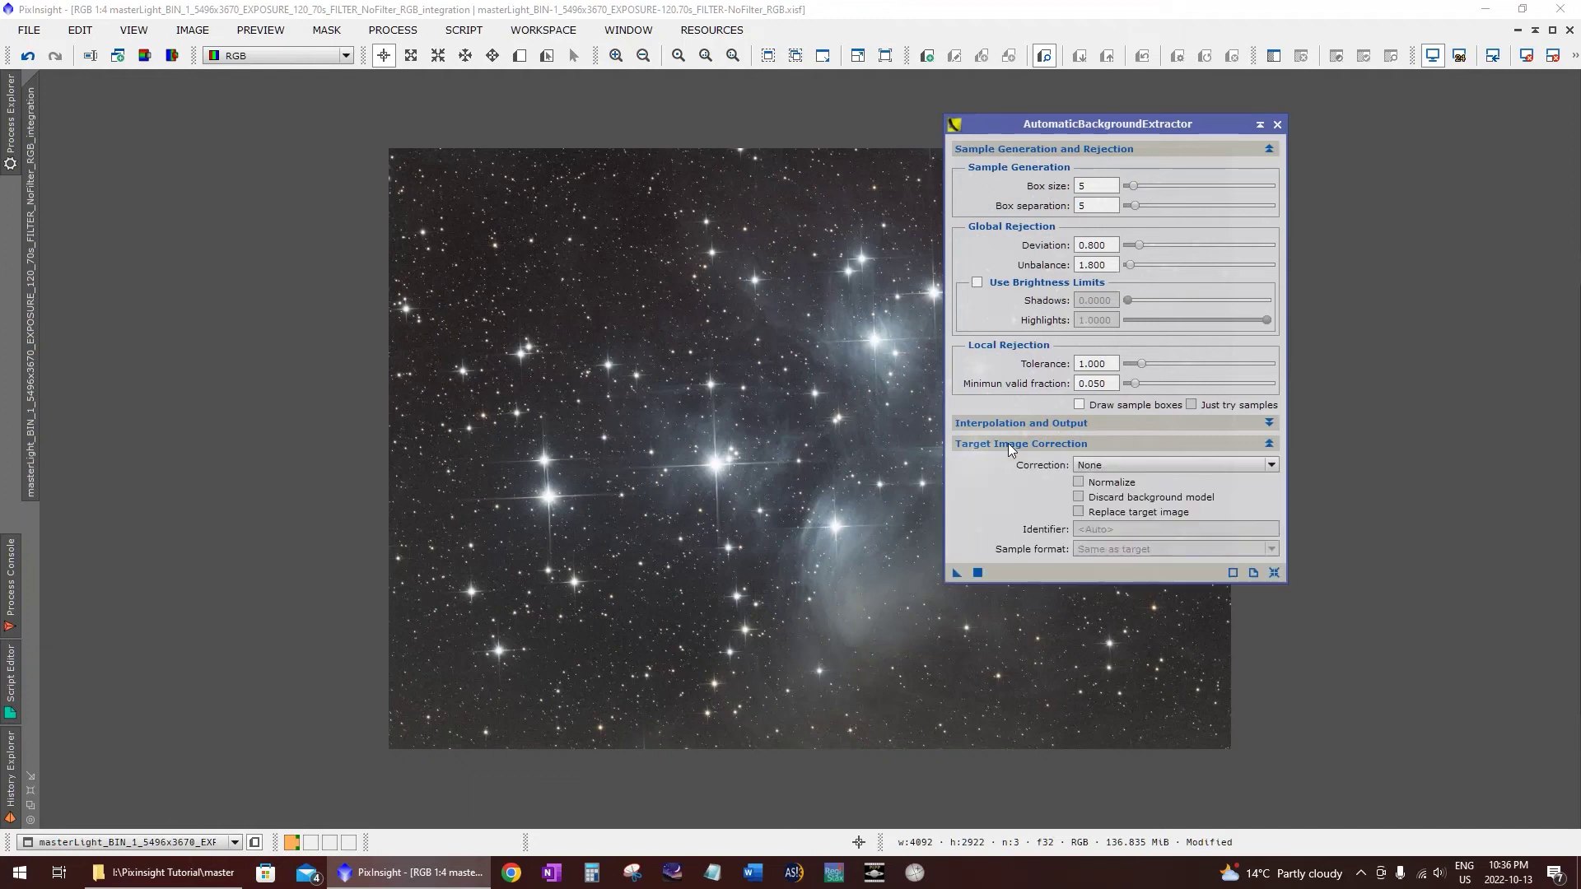
pyautogui.click(1099, 471)
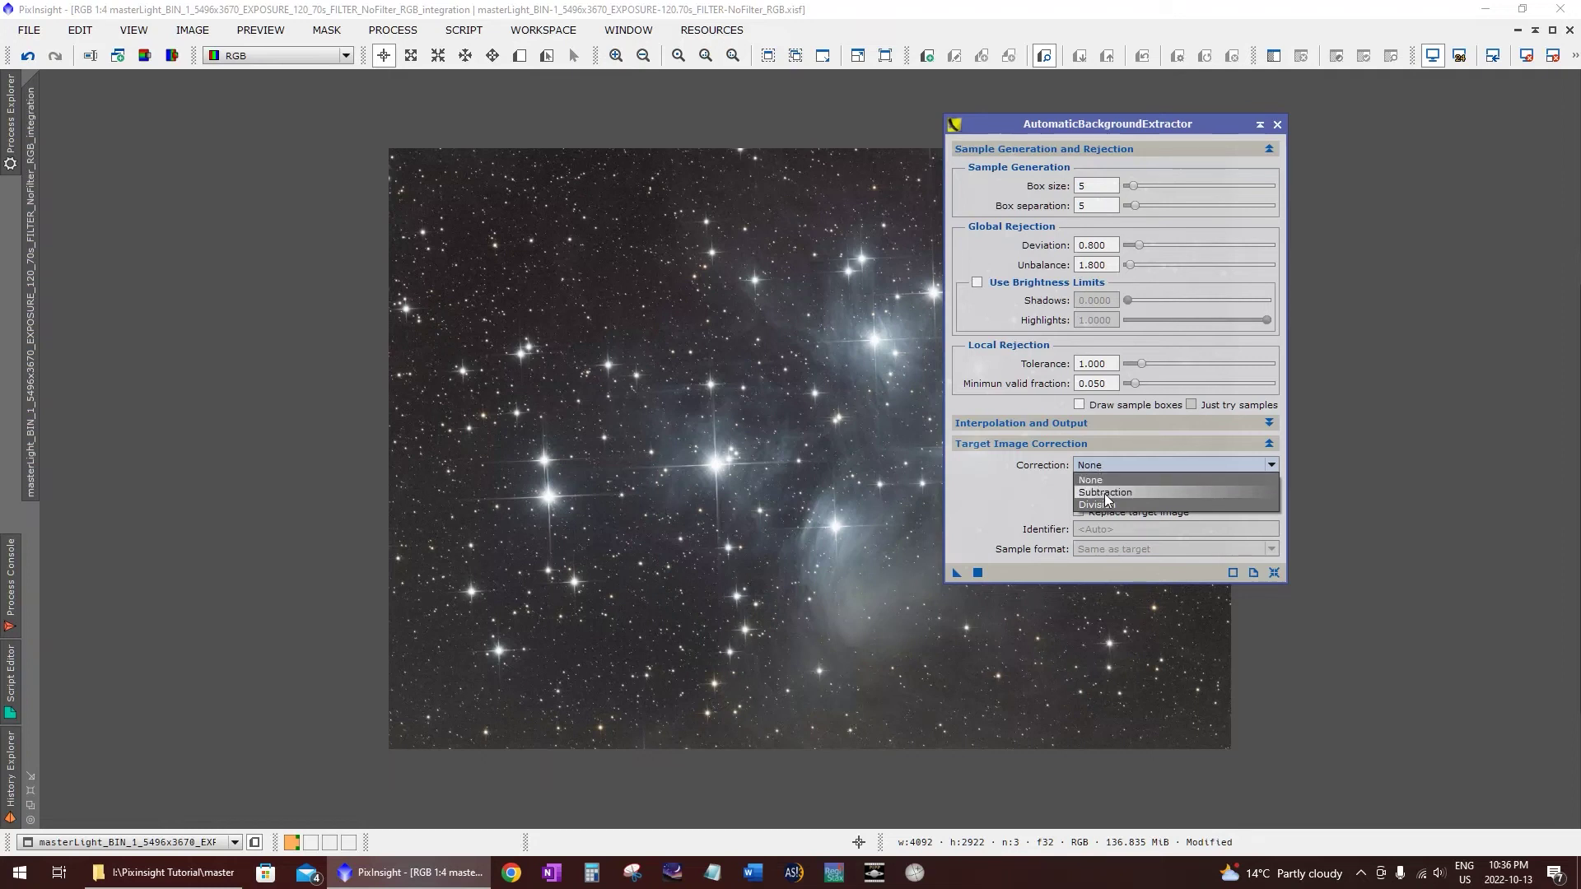
pyautogui.click(1106, 492)
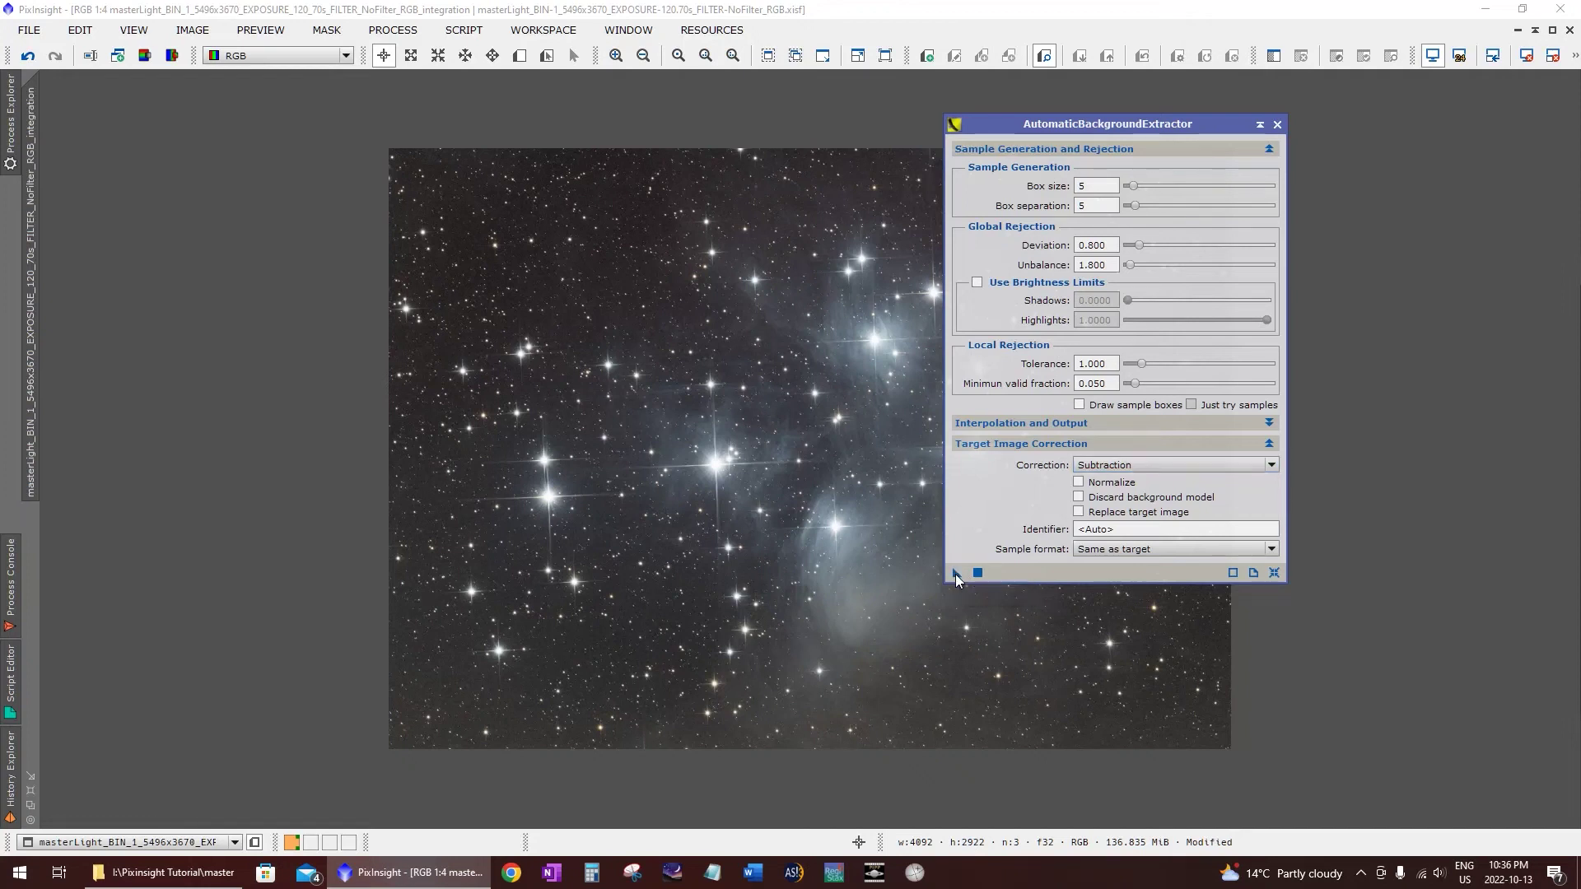
pyautogui.moveTo(955, 575); pyautogui.dragTo(734, 613)
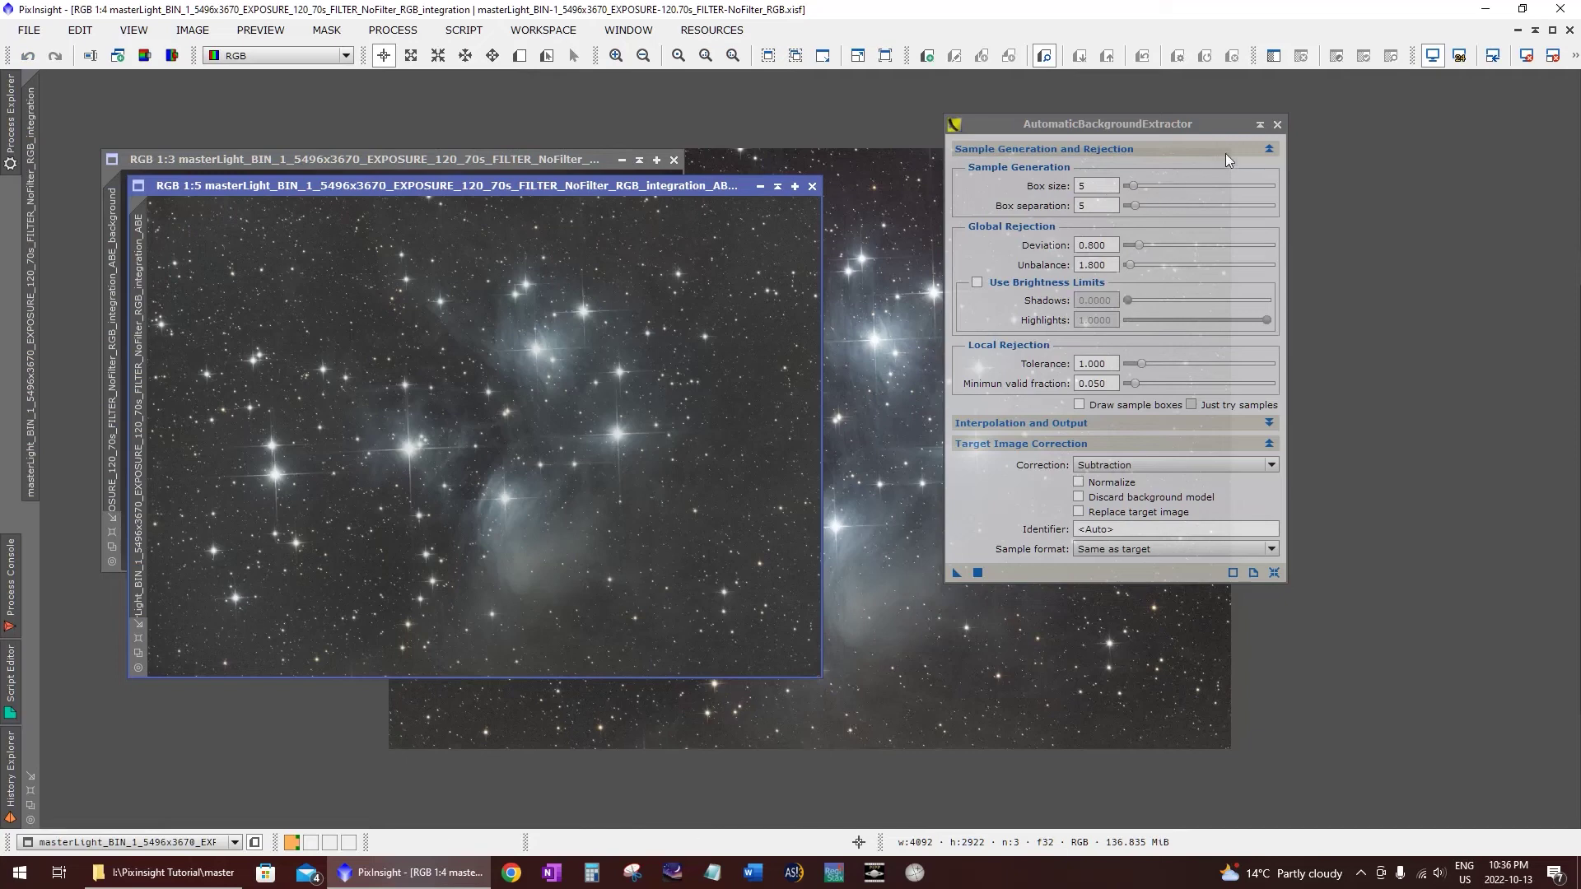
pyautogui.click(1277, 124)
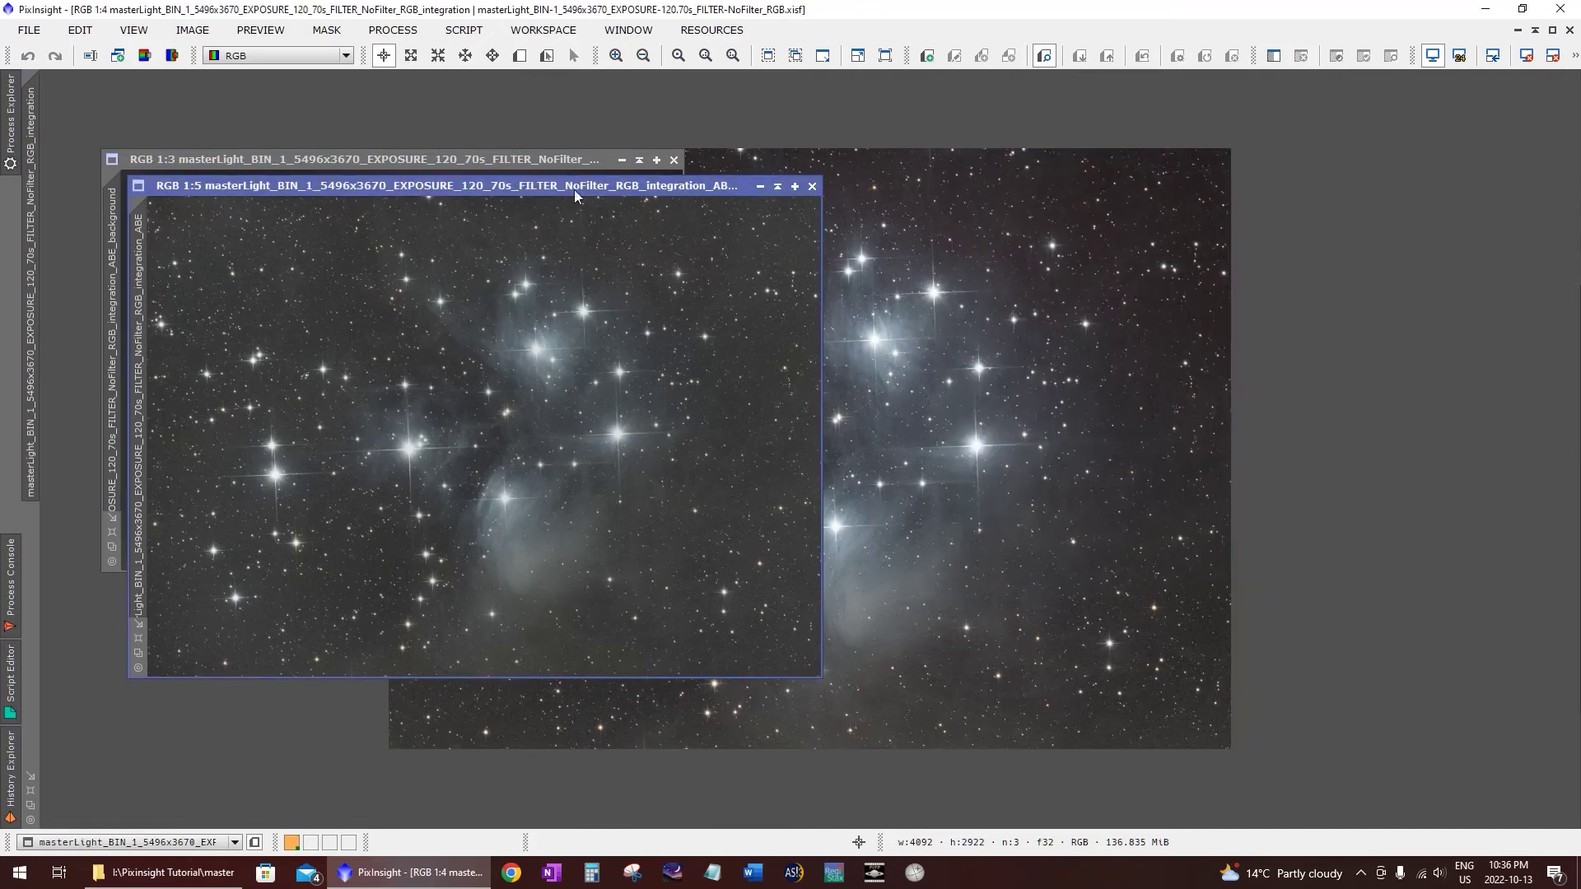
# Step: Discard the extracted background model image and maximize the background-corrected ABE image in the workspace
pyautogui.moveTo(523, 188); pyautogui.dragTo(920, 271)
pyautogui.click(263, 275)
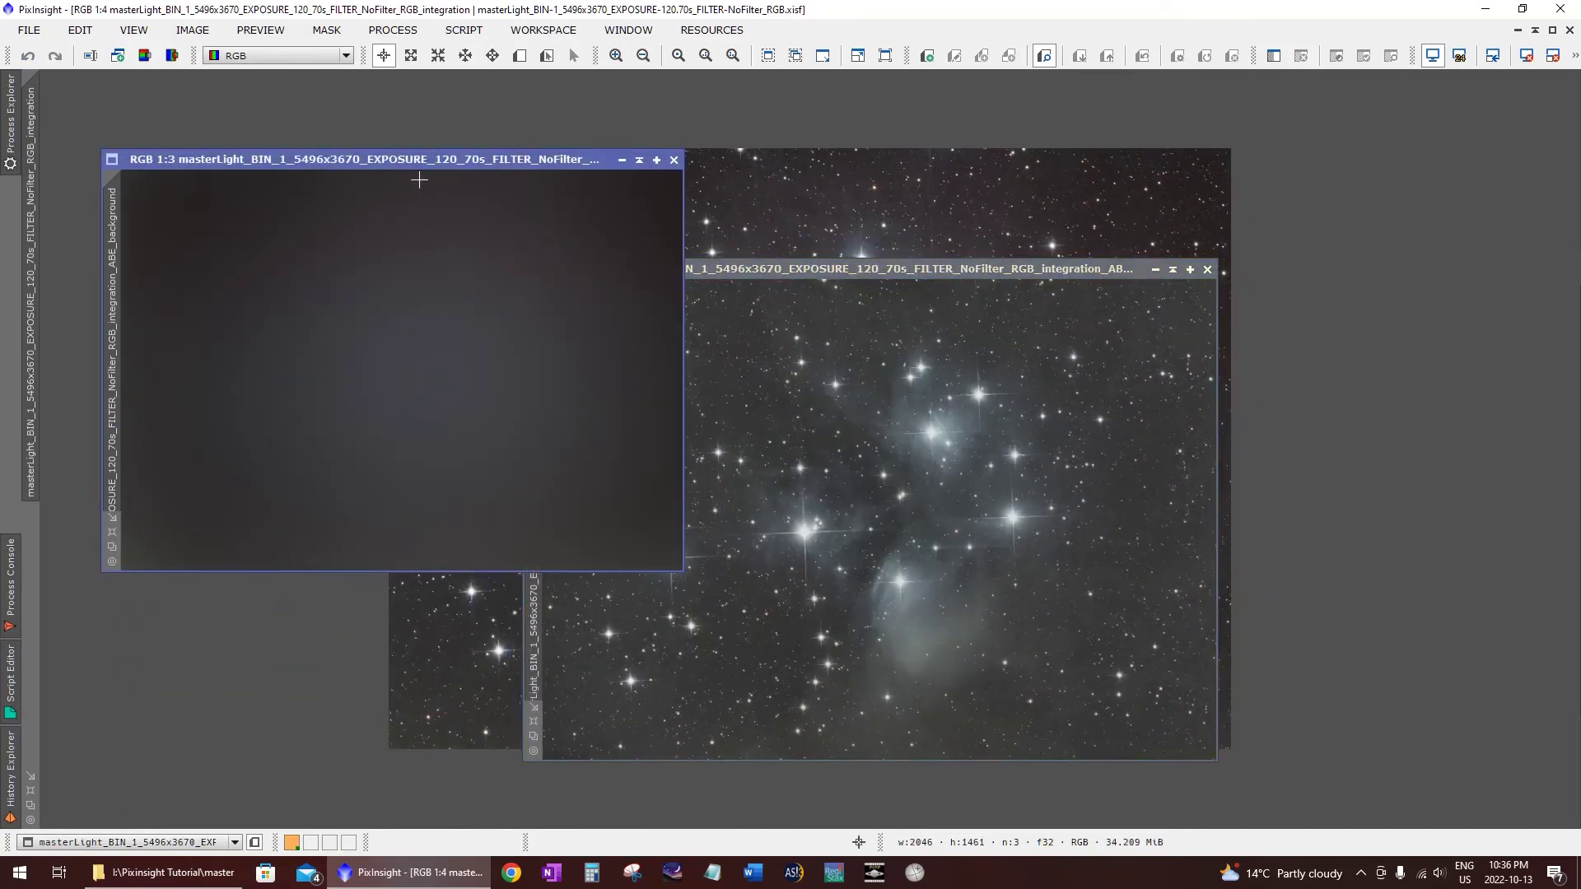
pyautogui.click(677, 160)
pyautogui.moveTo(777, 270); pyautogui.dragTo(580, 195)
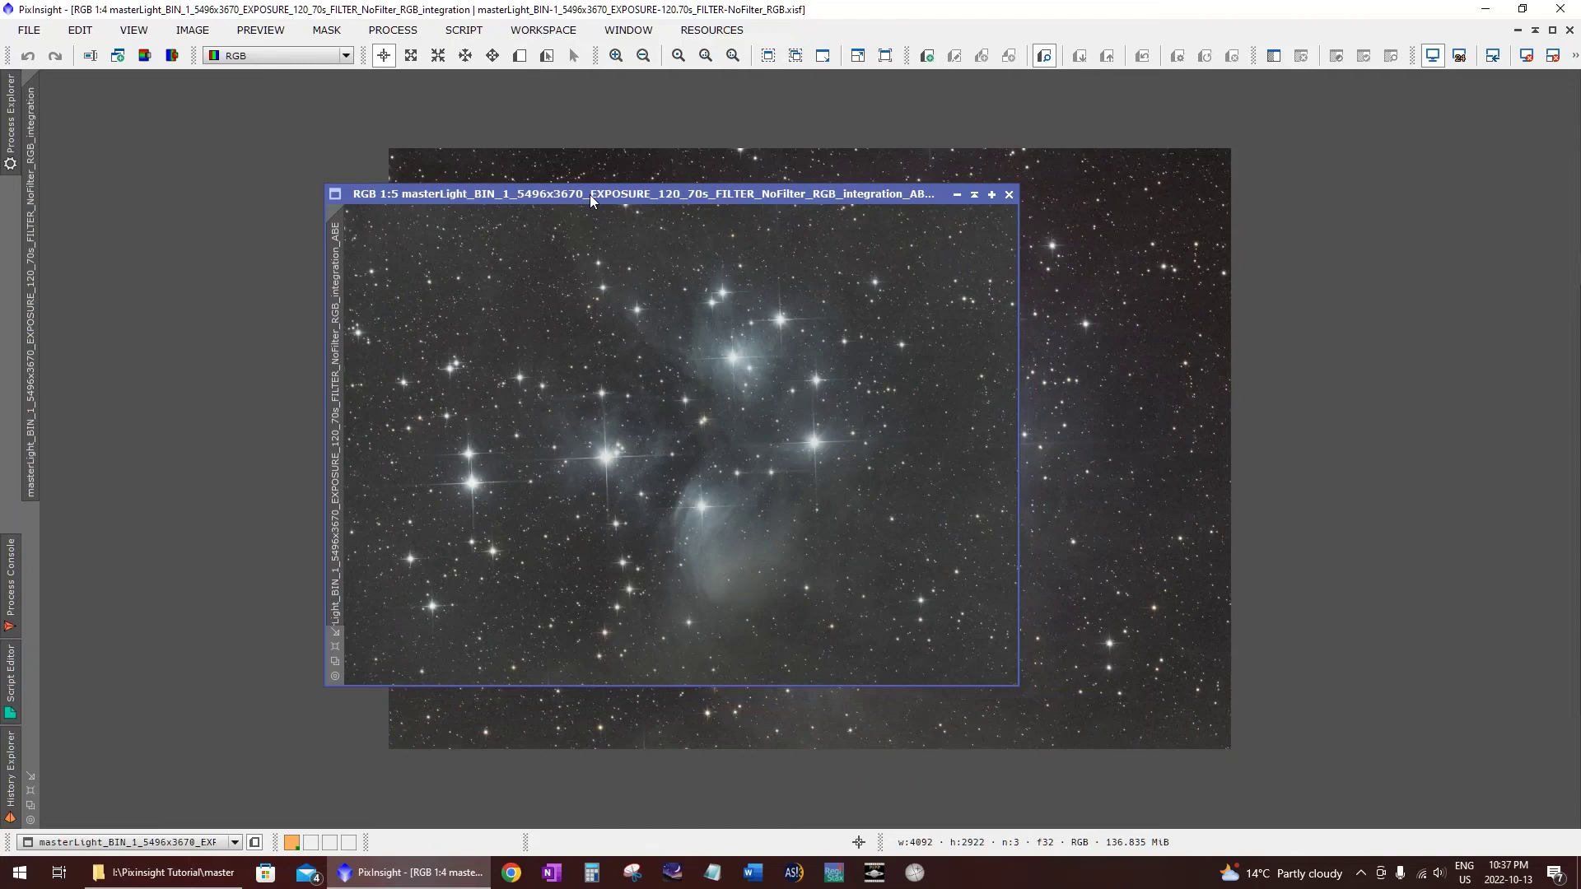
pyautogui.doubleClick(589, 194)
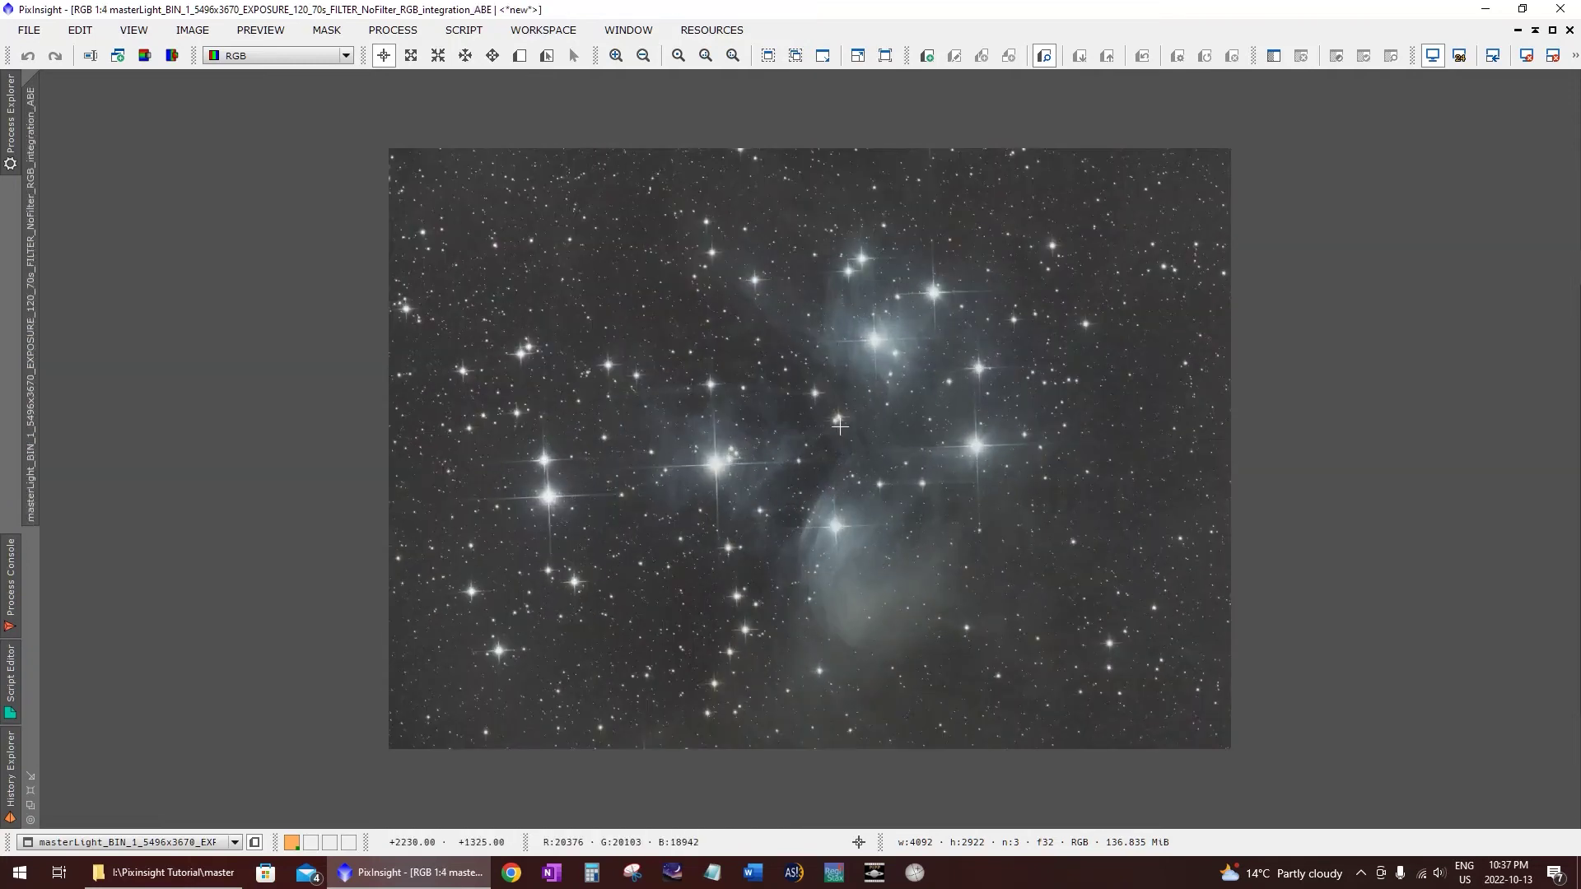
# Step: Open CurvesTransformation, shrink its window to uncover the nebula, and start a real-time preview of the ABE image
pyautogui.scroll(1, 841, 426)
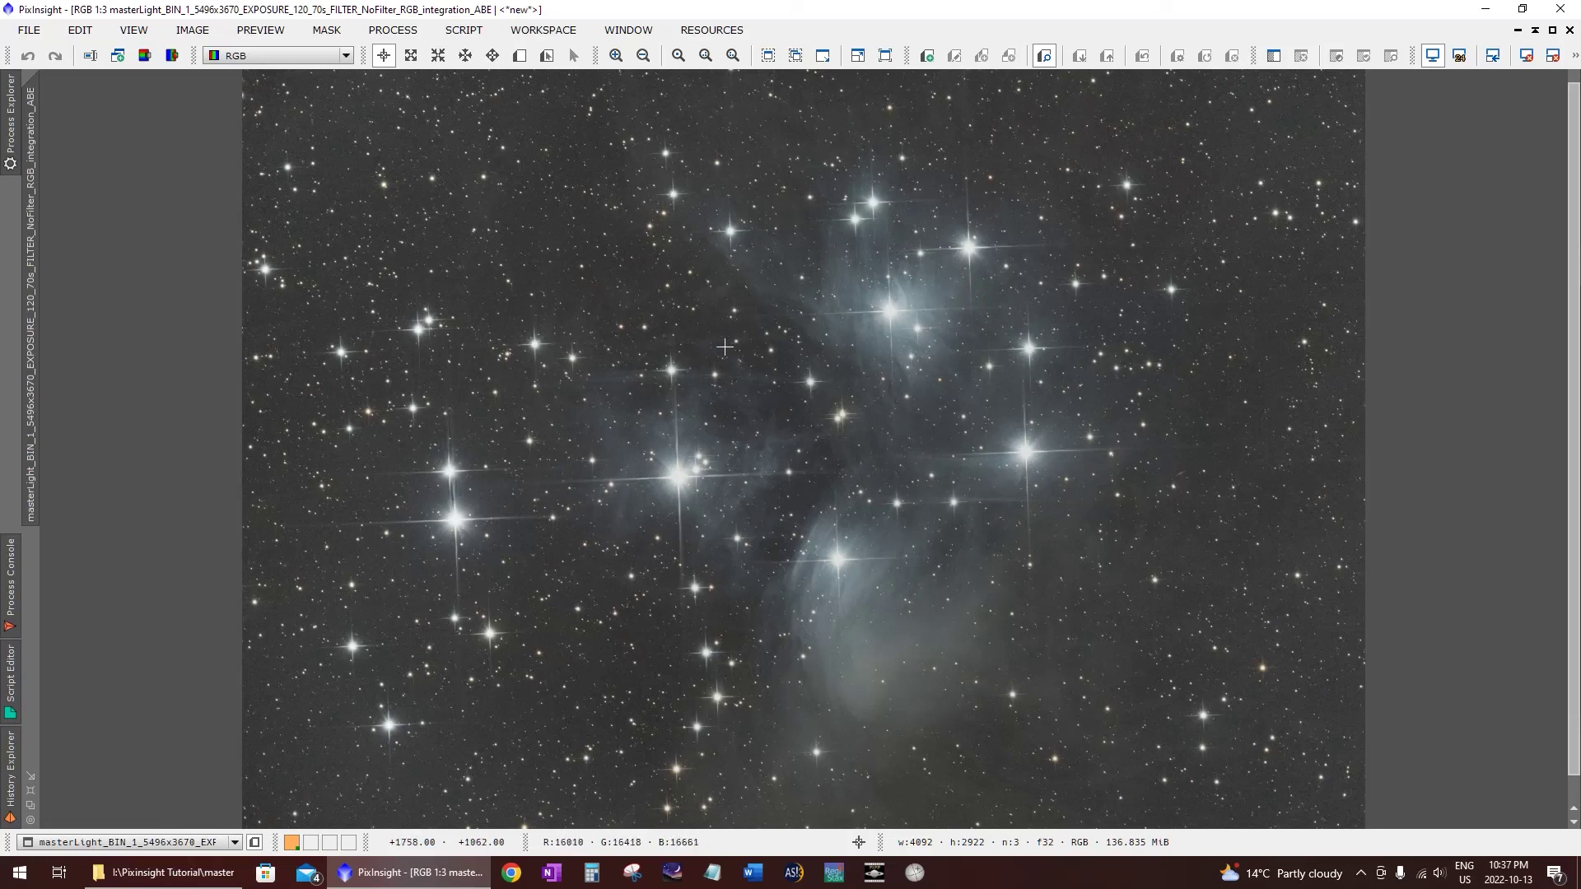
pyautogui.click(384, 32)
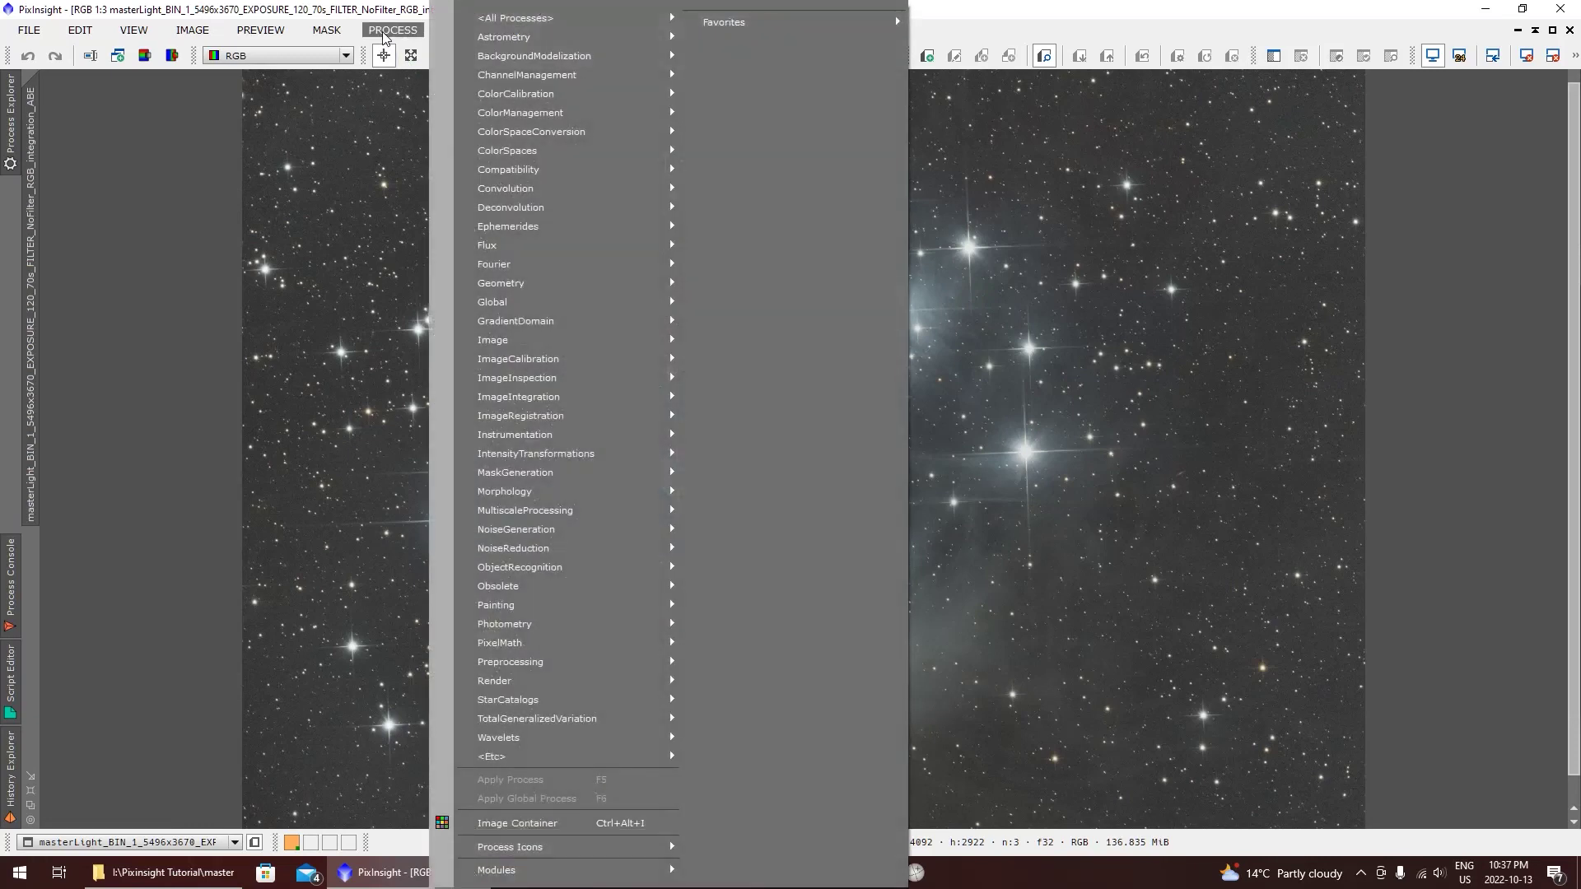
pyautogui.moveTo(500, 21)
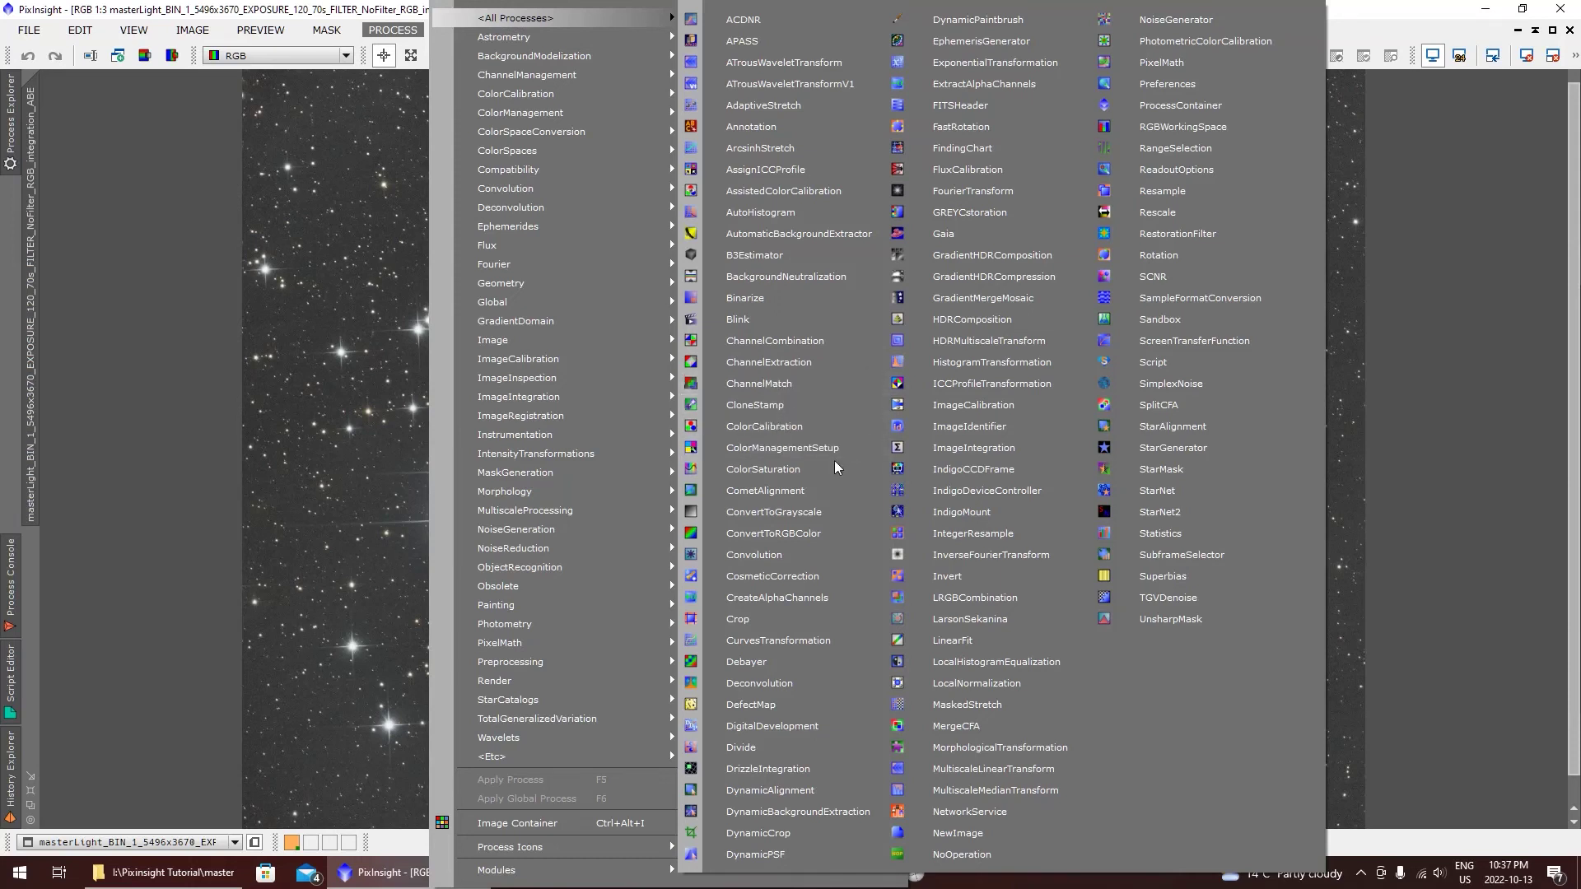
pyautogui.click(762, 639)
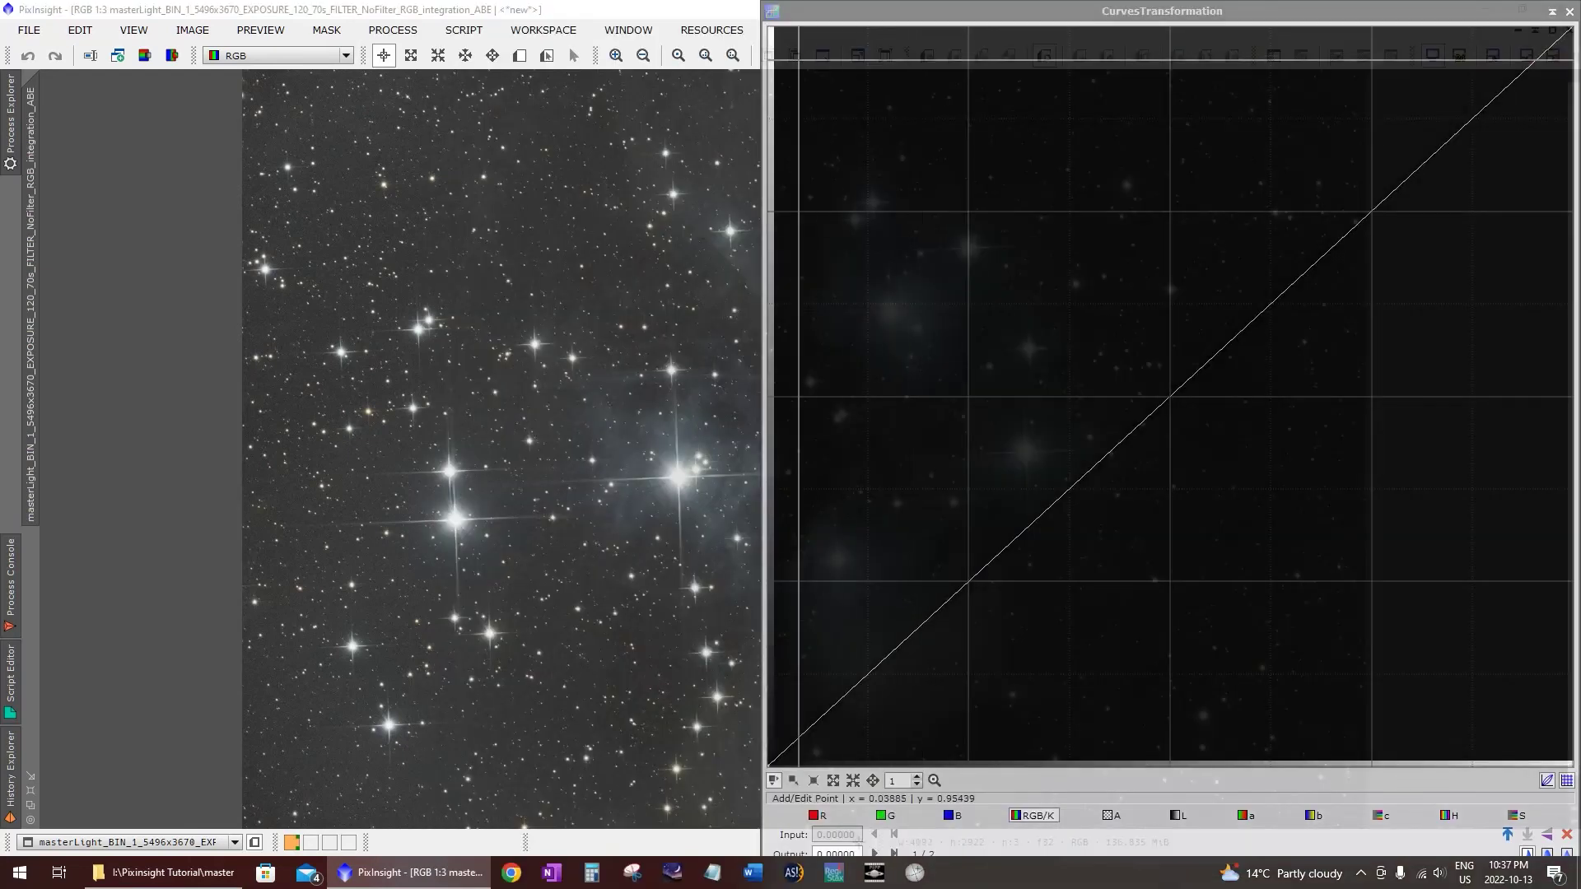
pyautogui.moveTo(765, 4); pyautogui.dragTo(989, 231)
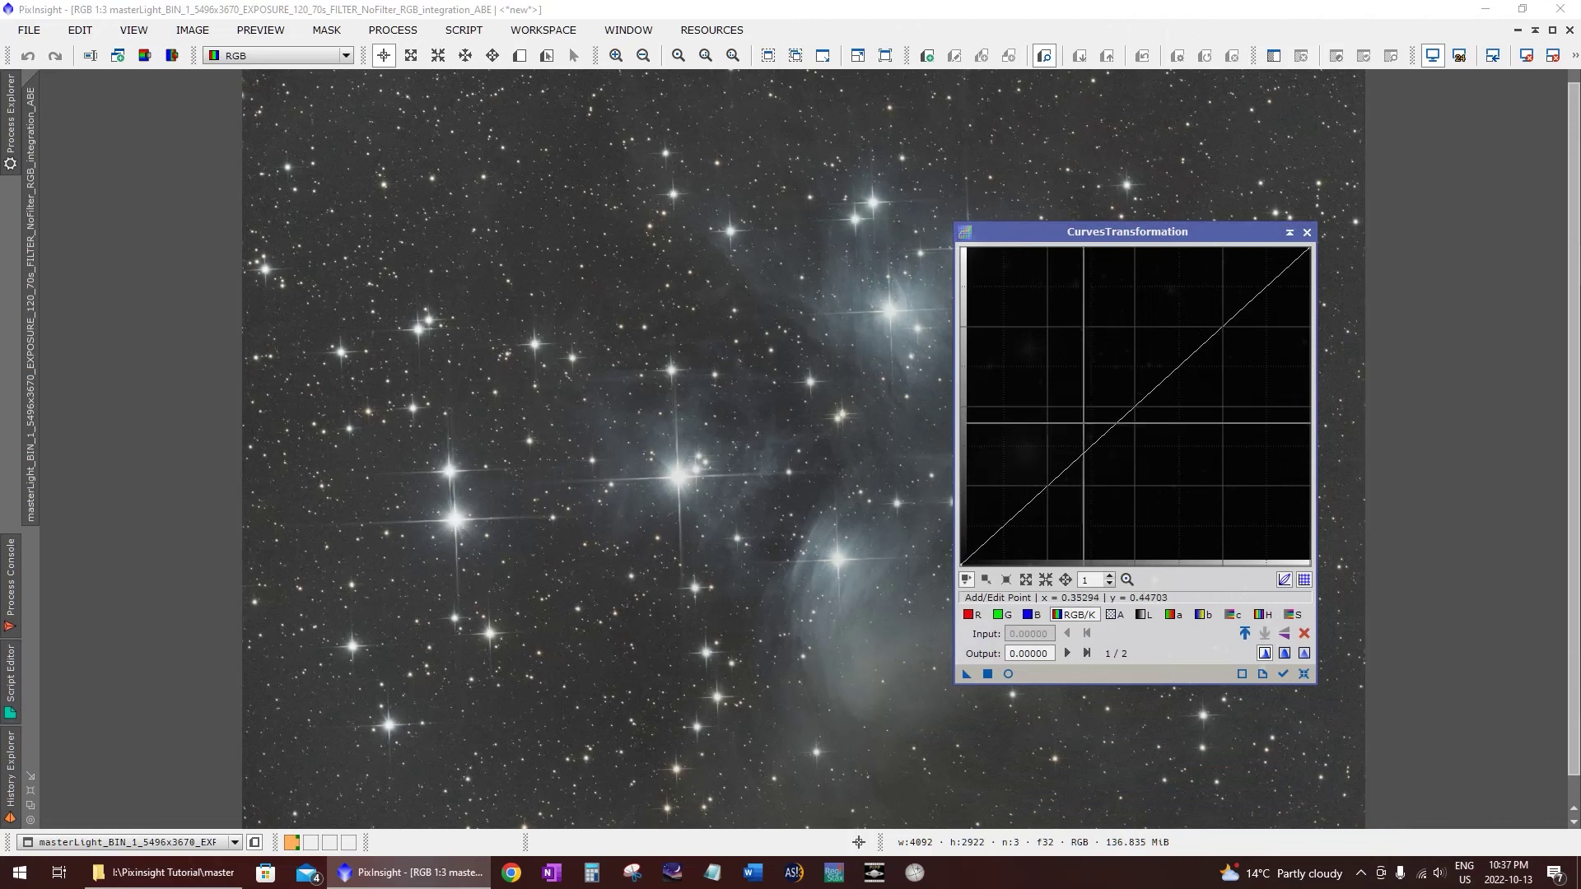
pyautogui.click(1008, 675)
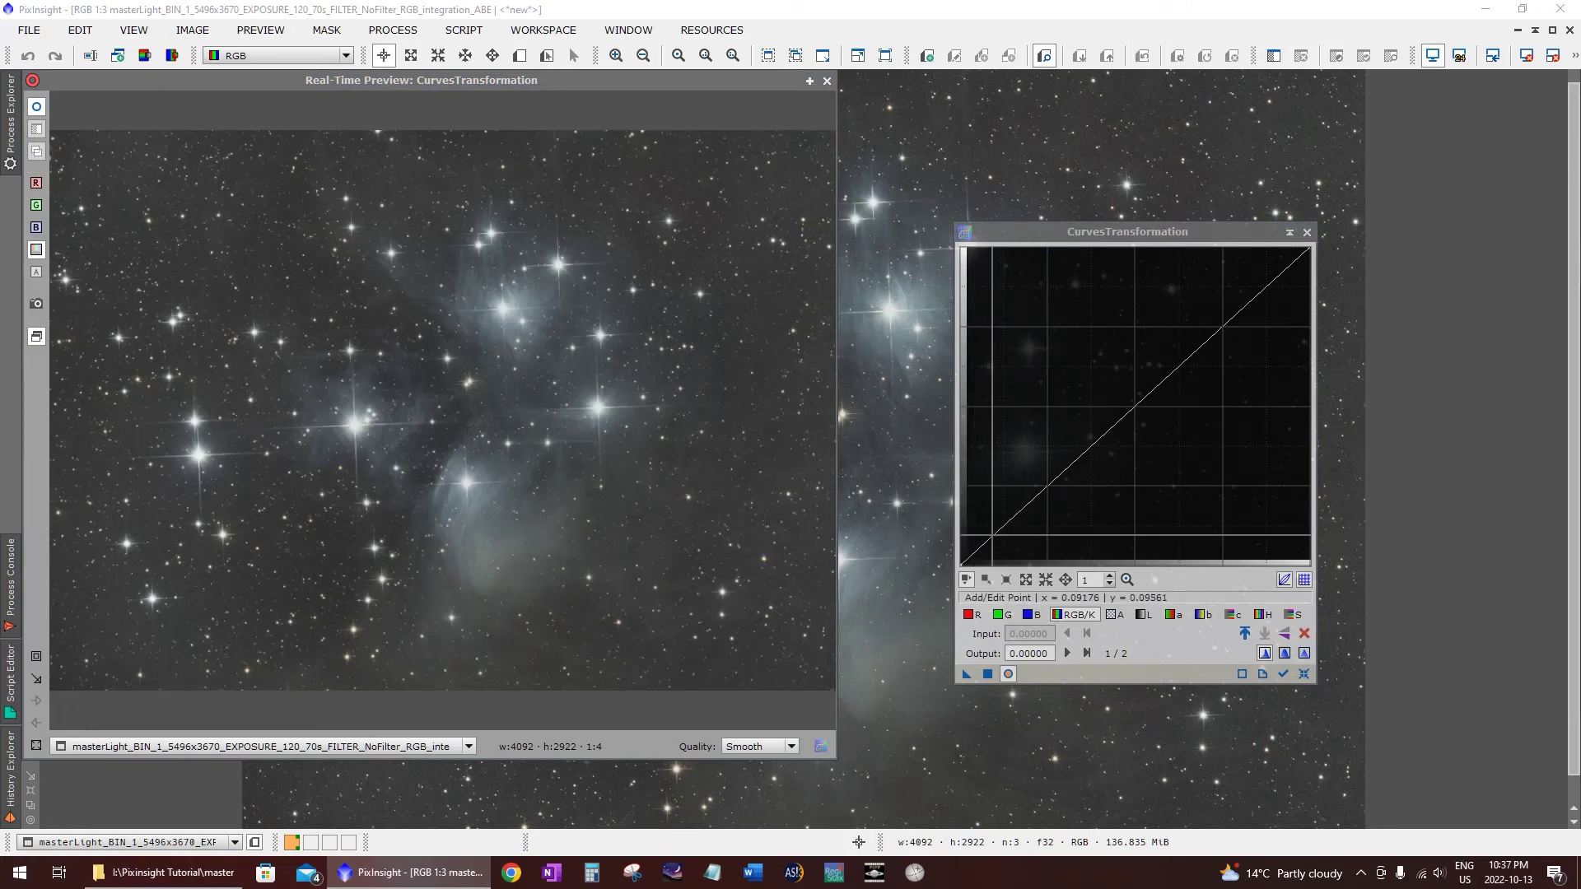
# Step: Shape an S-curve on the combined RGB/K channel with points at input 0.12471, output 0.06977 and input 0.24941, output 0.31008
pyautogui.click(992, 535)
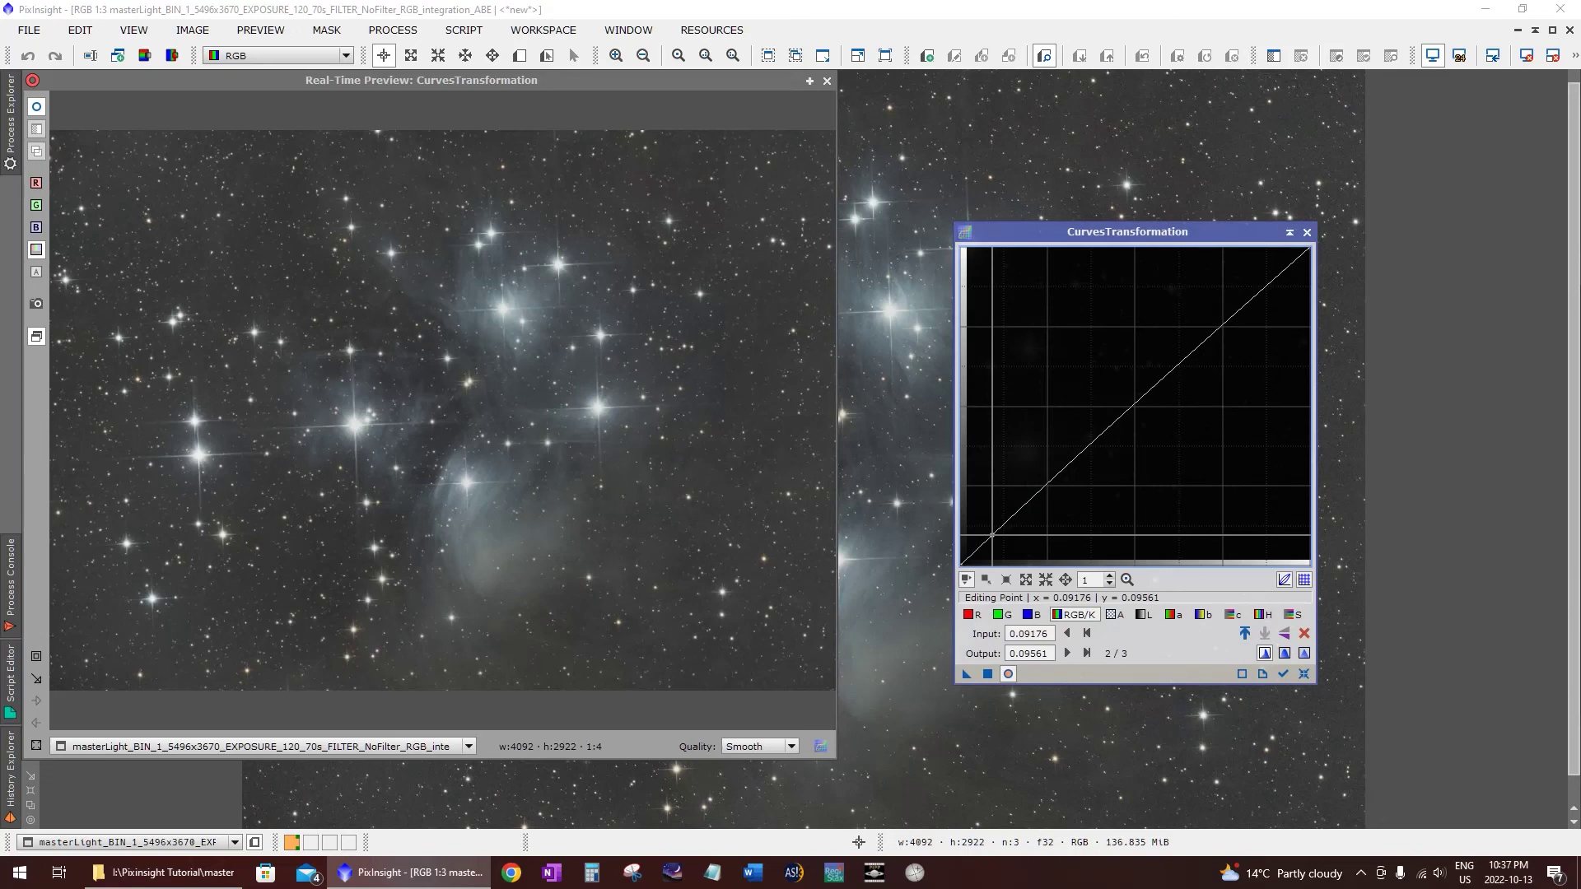
pyautogui.moveTo(992, 535); pyautogui.dragTo(1000, 540)
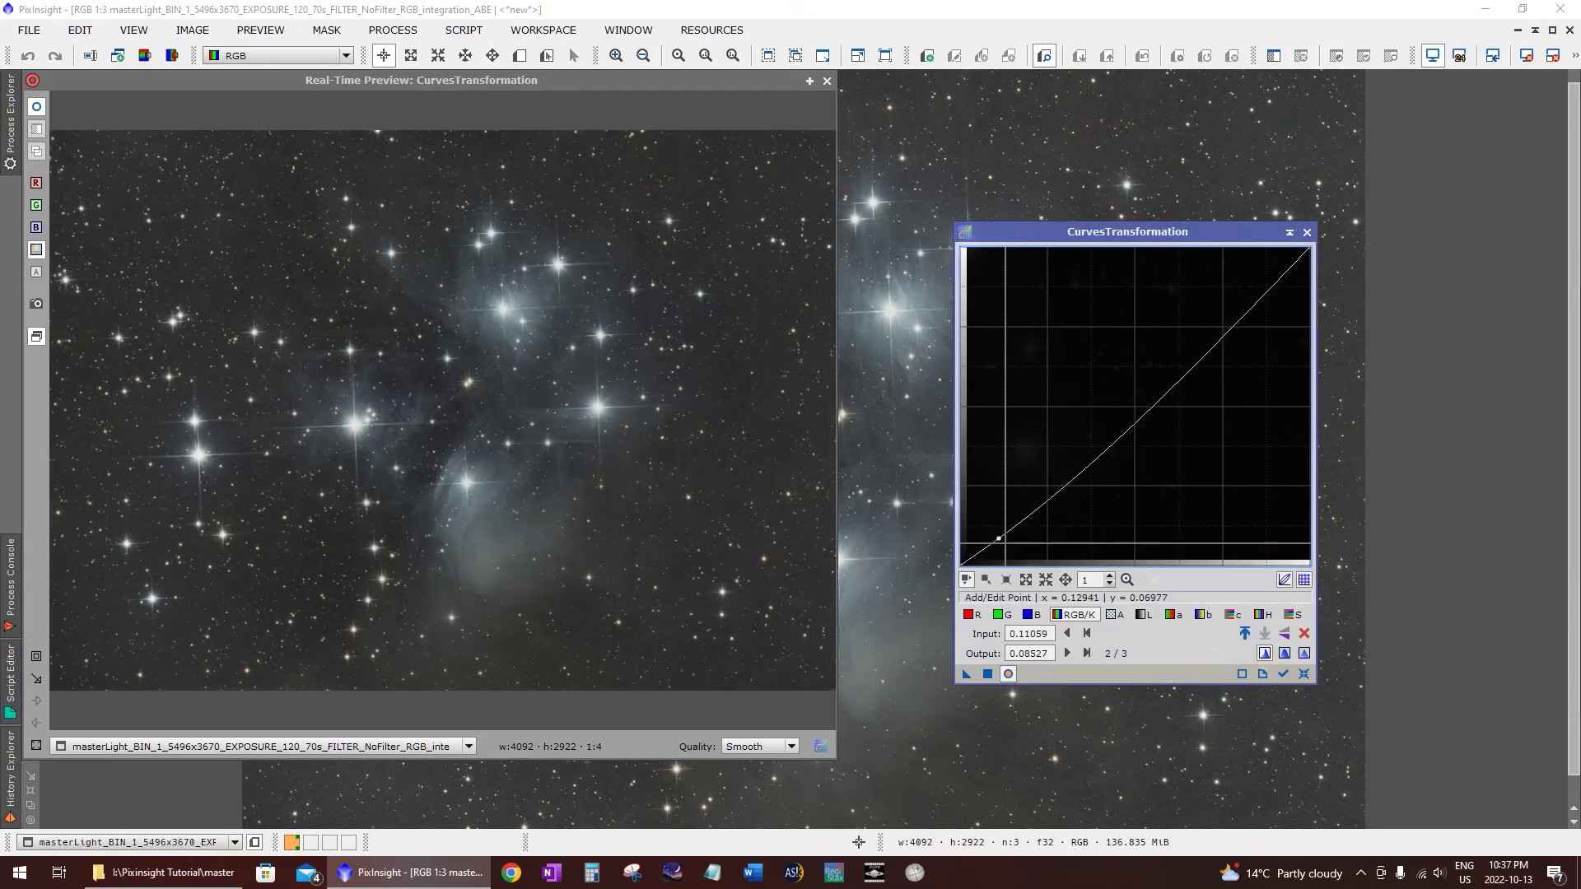
pyautogui.moveTo(1054, 497); pyautogui.dragTo(1051, 470)
pyautogui.moveTo(1049, 467); pyautogui.dragTo(1047, 467)
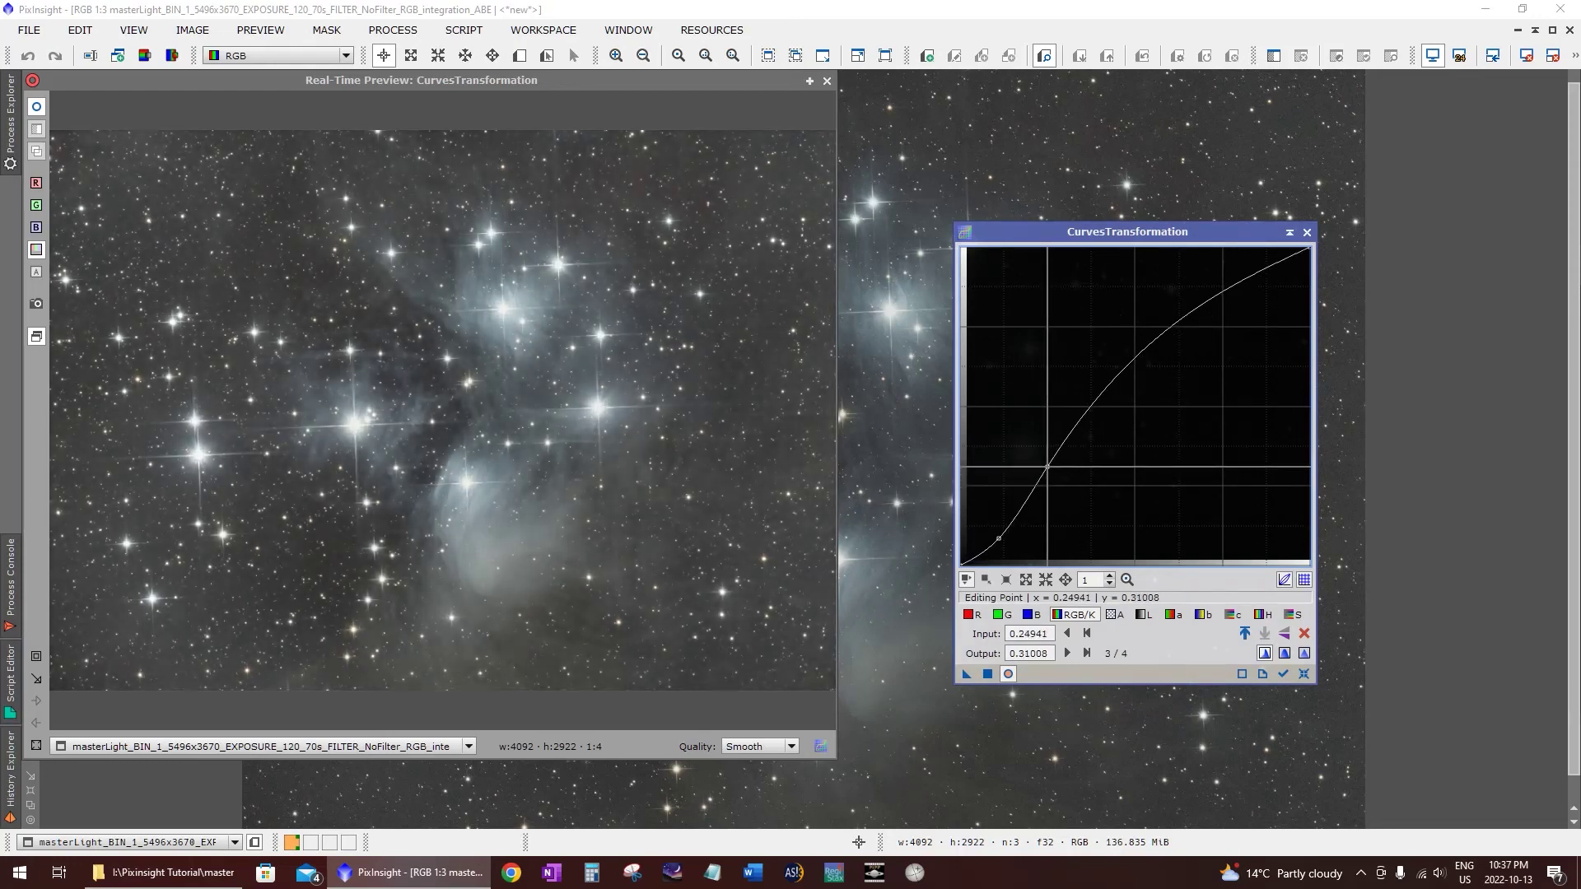
pyautogui.click(998, 538)
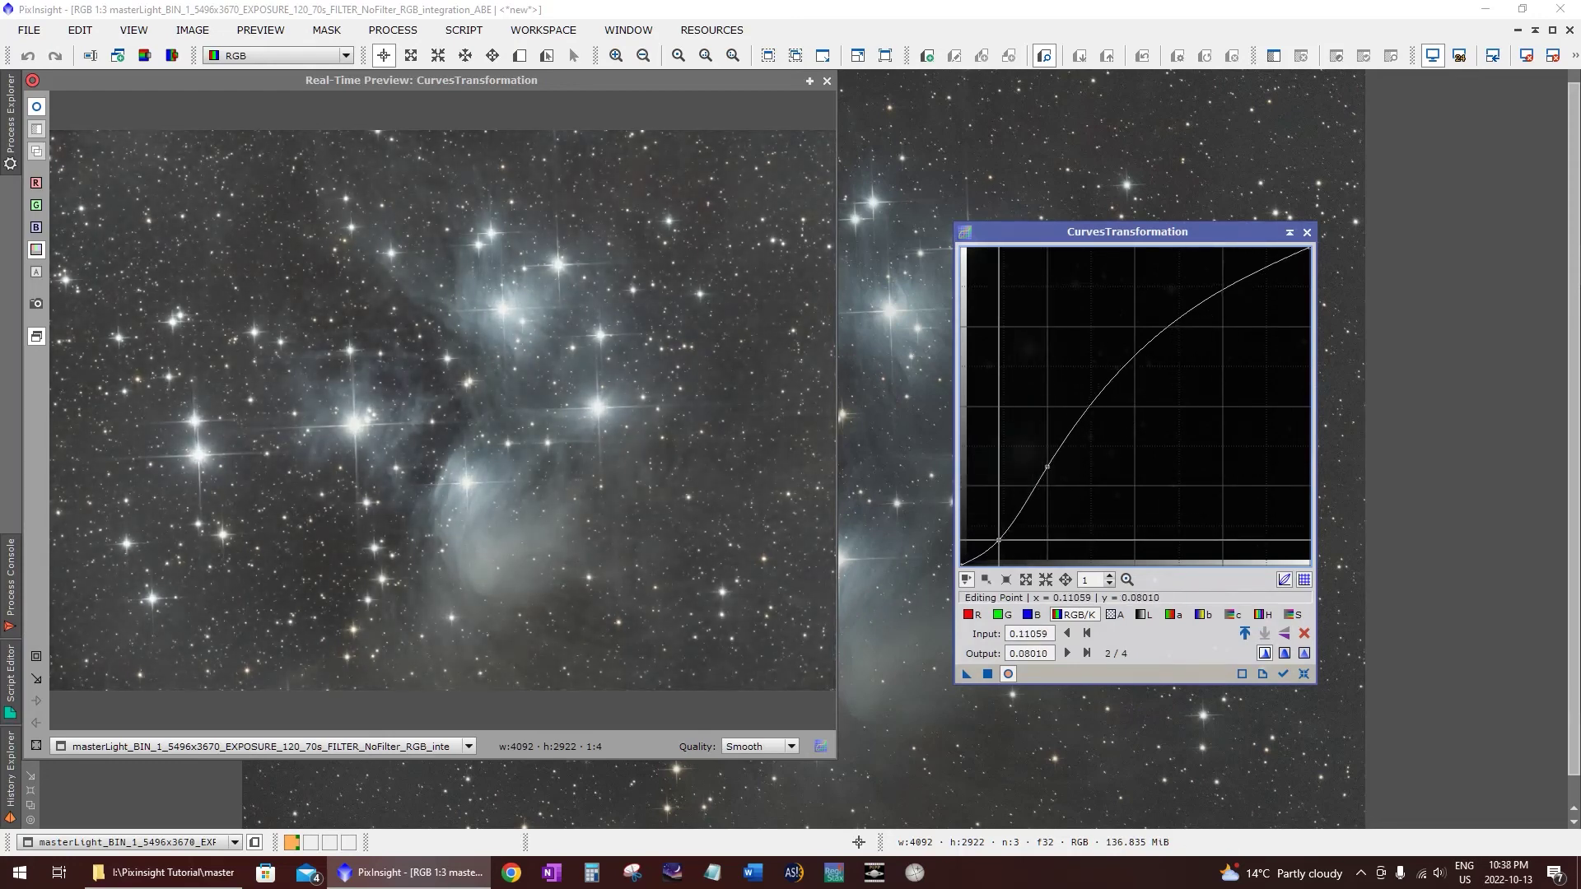
pyautogui.moveTo(998, 538); pyautogui.dragTo(1003, 542)
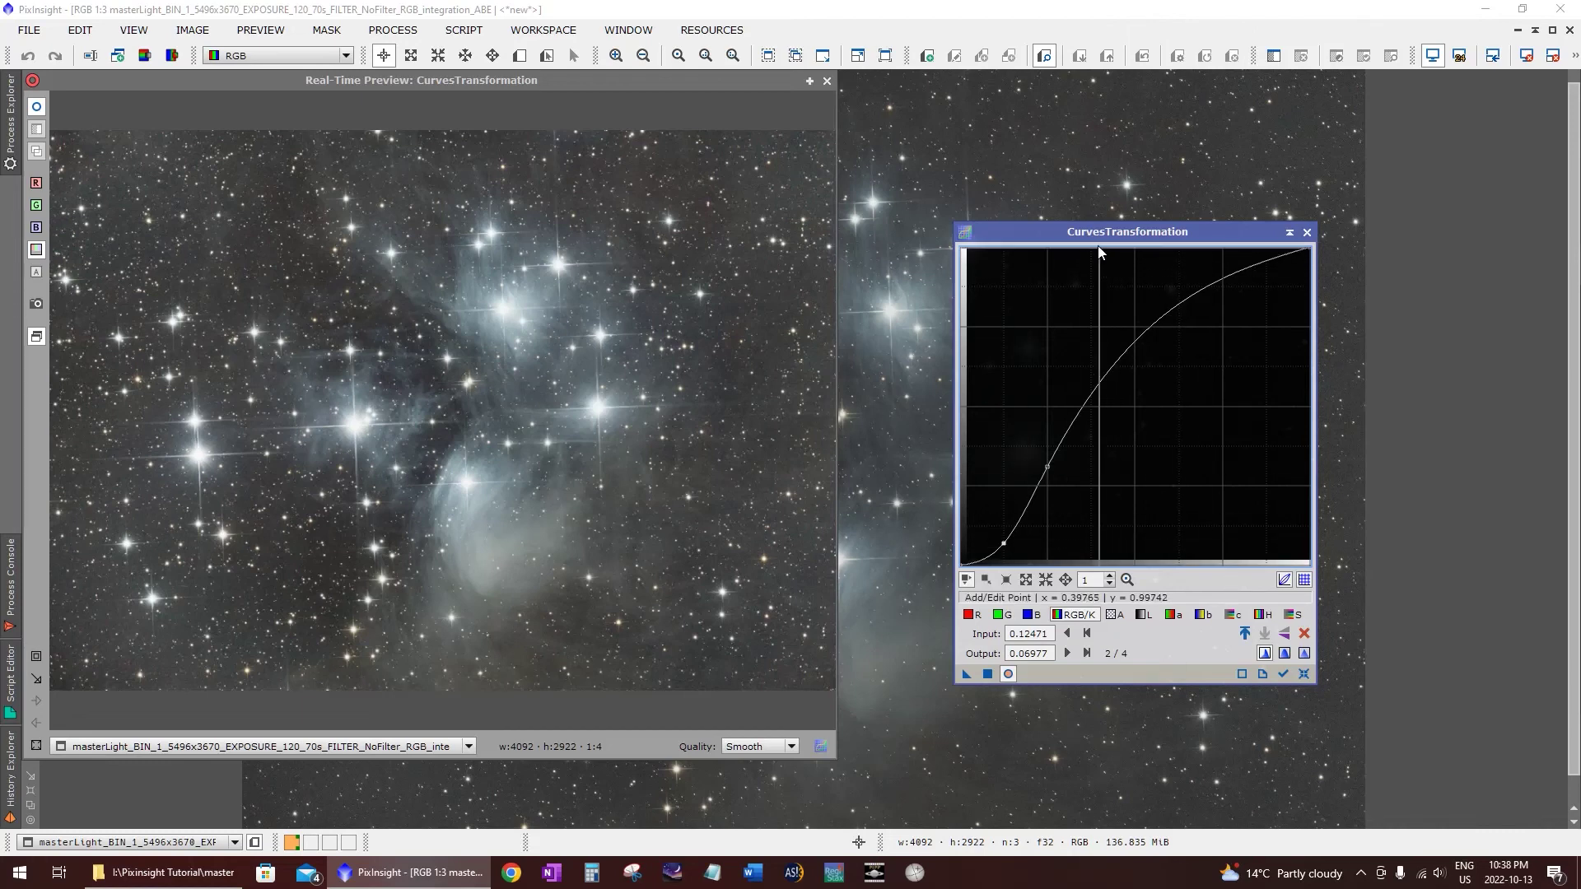
# Step: Boost the saturation curve with a point at input 0.34353, output 0.56072, moving the CurvesTransformation window closer to the preview
pyautogui.moveTo(1081, 234); pyautogui.dragTo(948, 200)
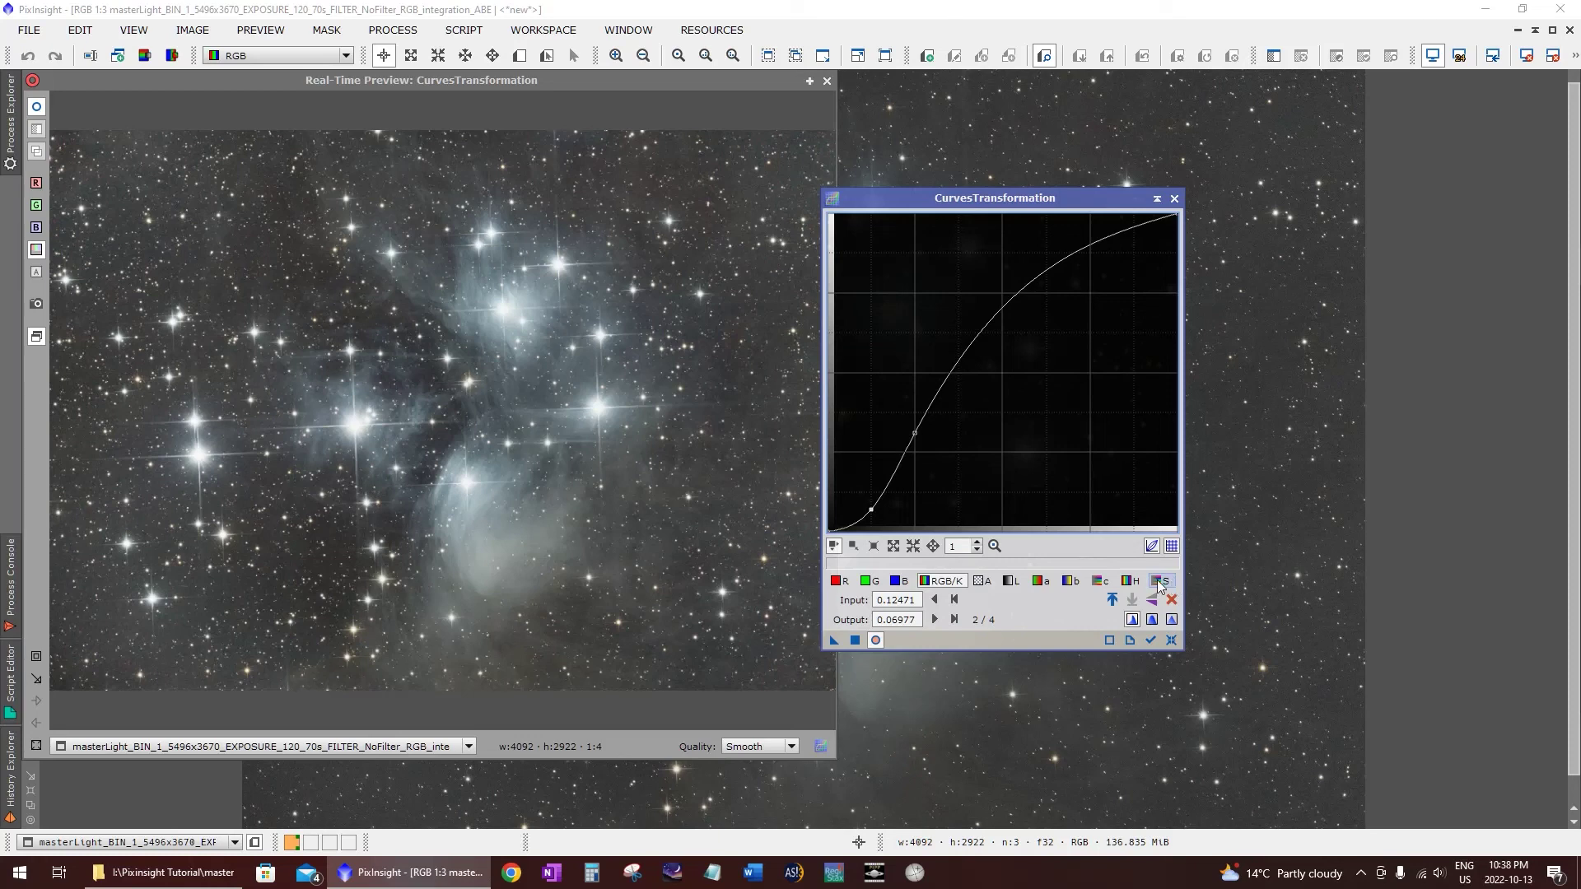
pyautogui.click(1166, 584)
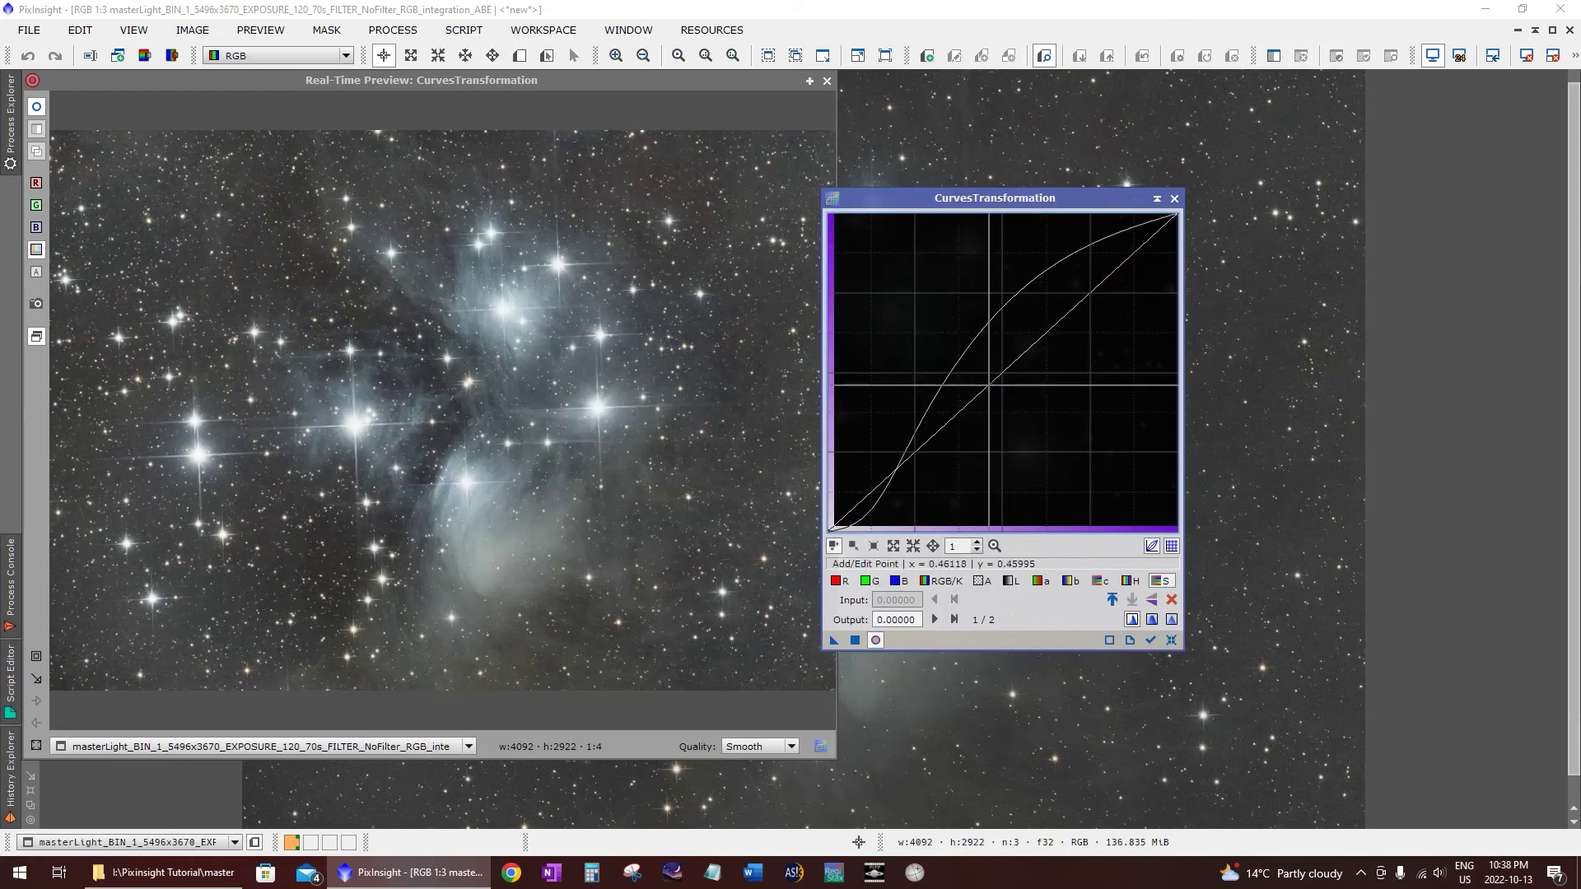
pyautogui.click(990, 384)
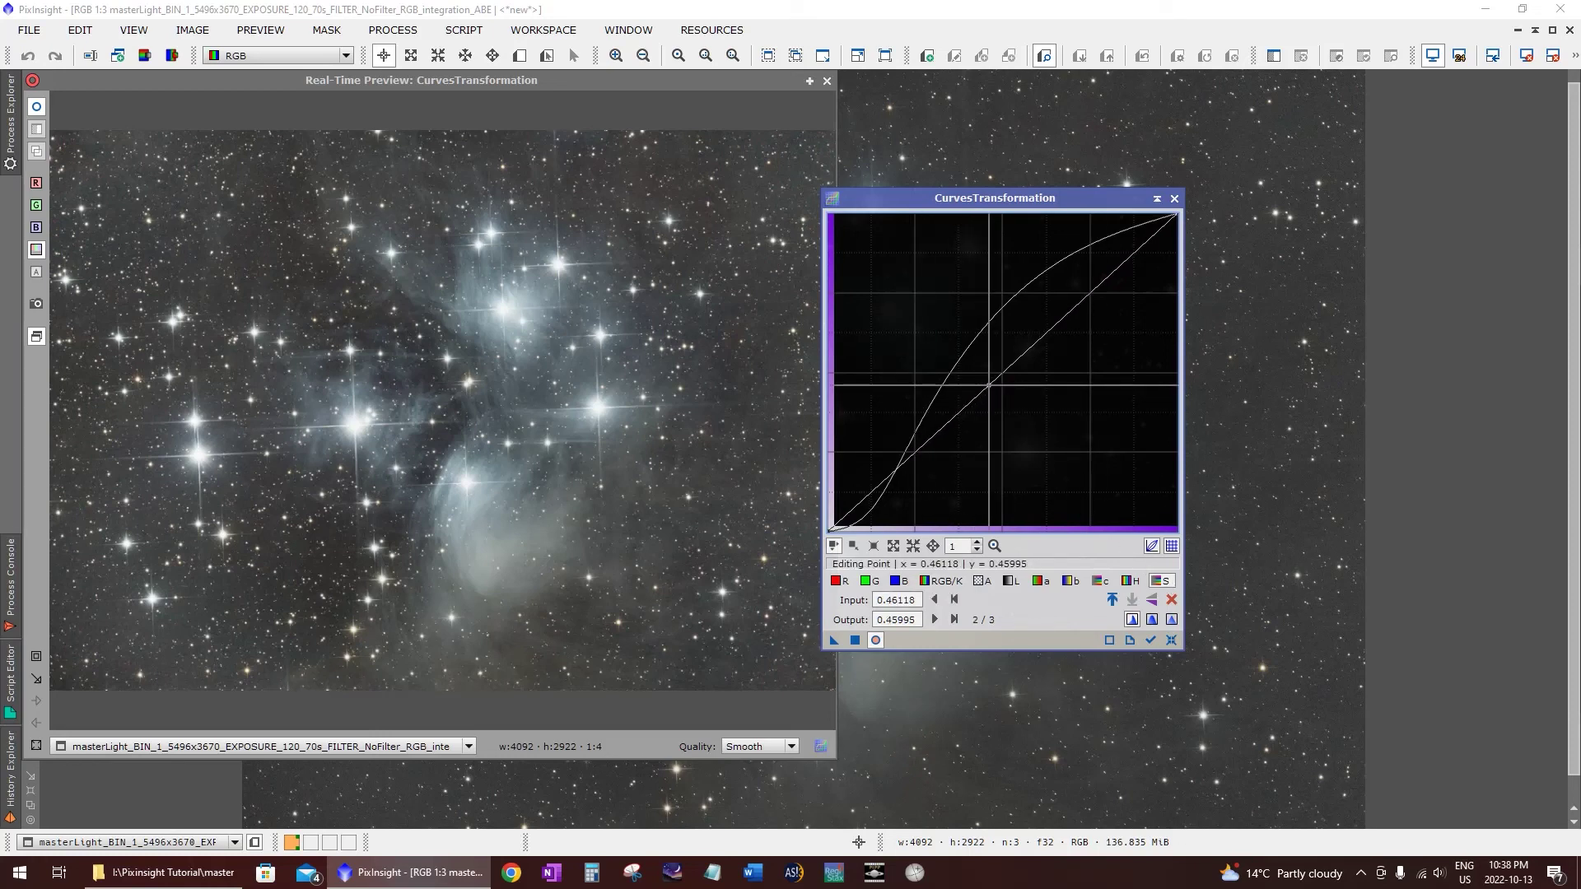
pyautogui.moveTo(990, 384); pyautogui.dragTo(948, 353)
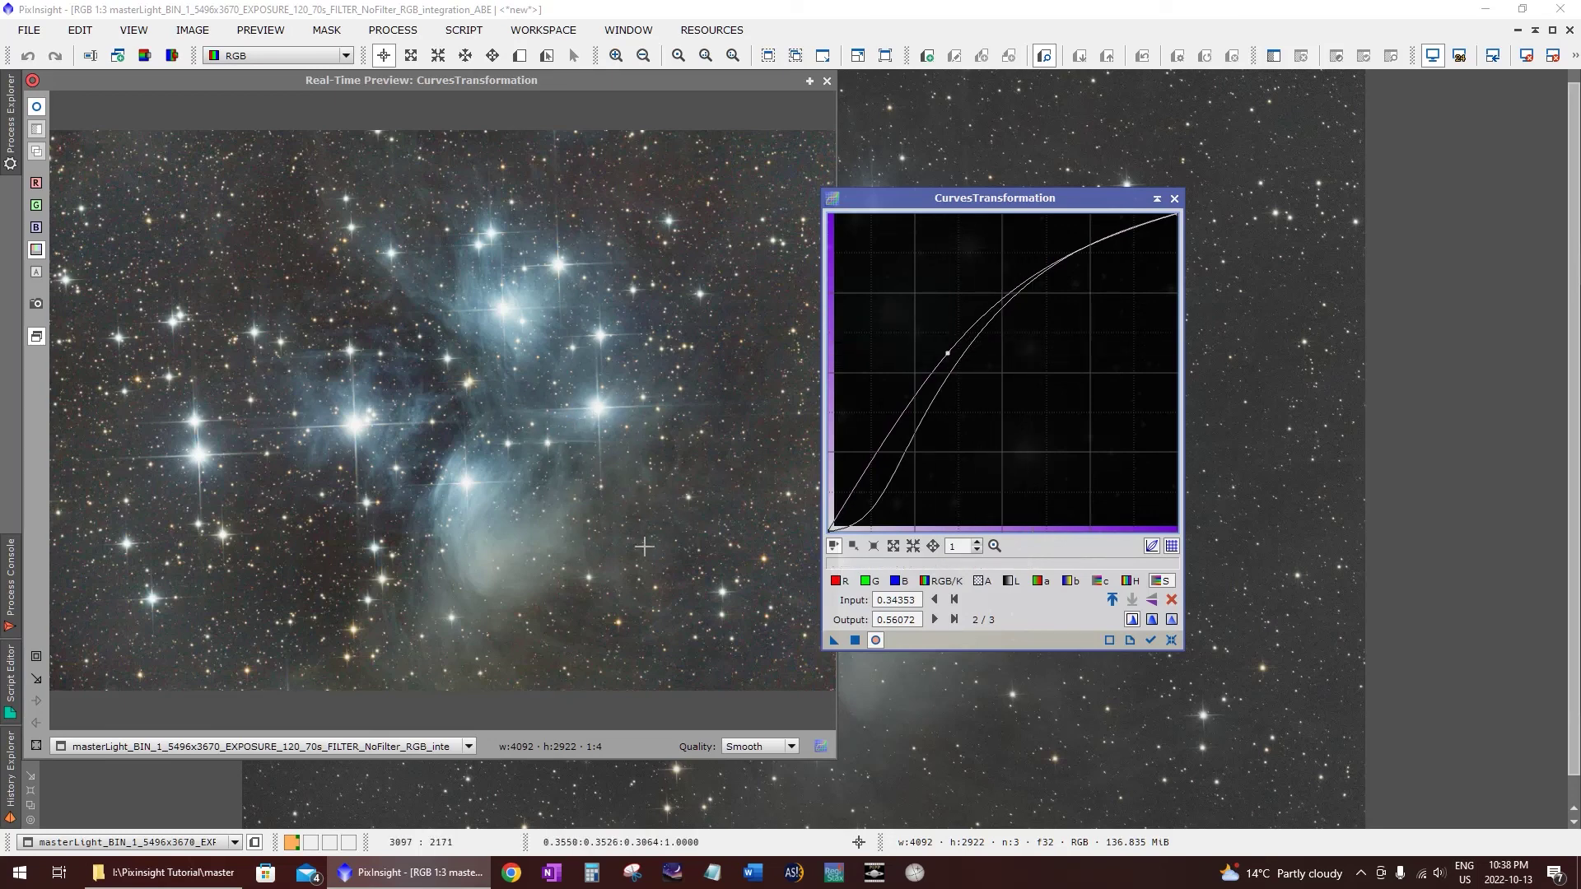
# Step: Apply the curves to the ABE image and close both the real-time preview and CurvesTransformation
pyautogui.click(854, 643)
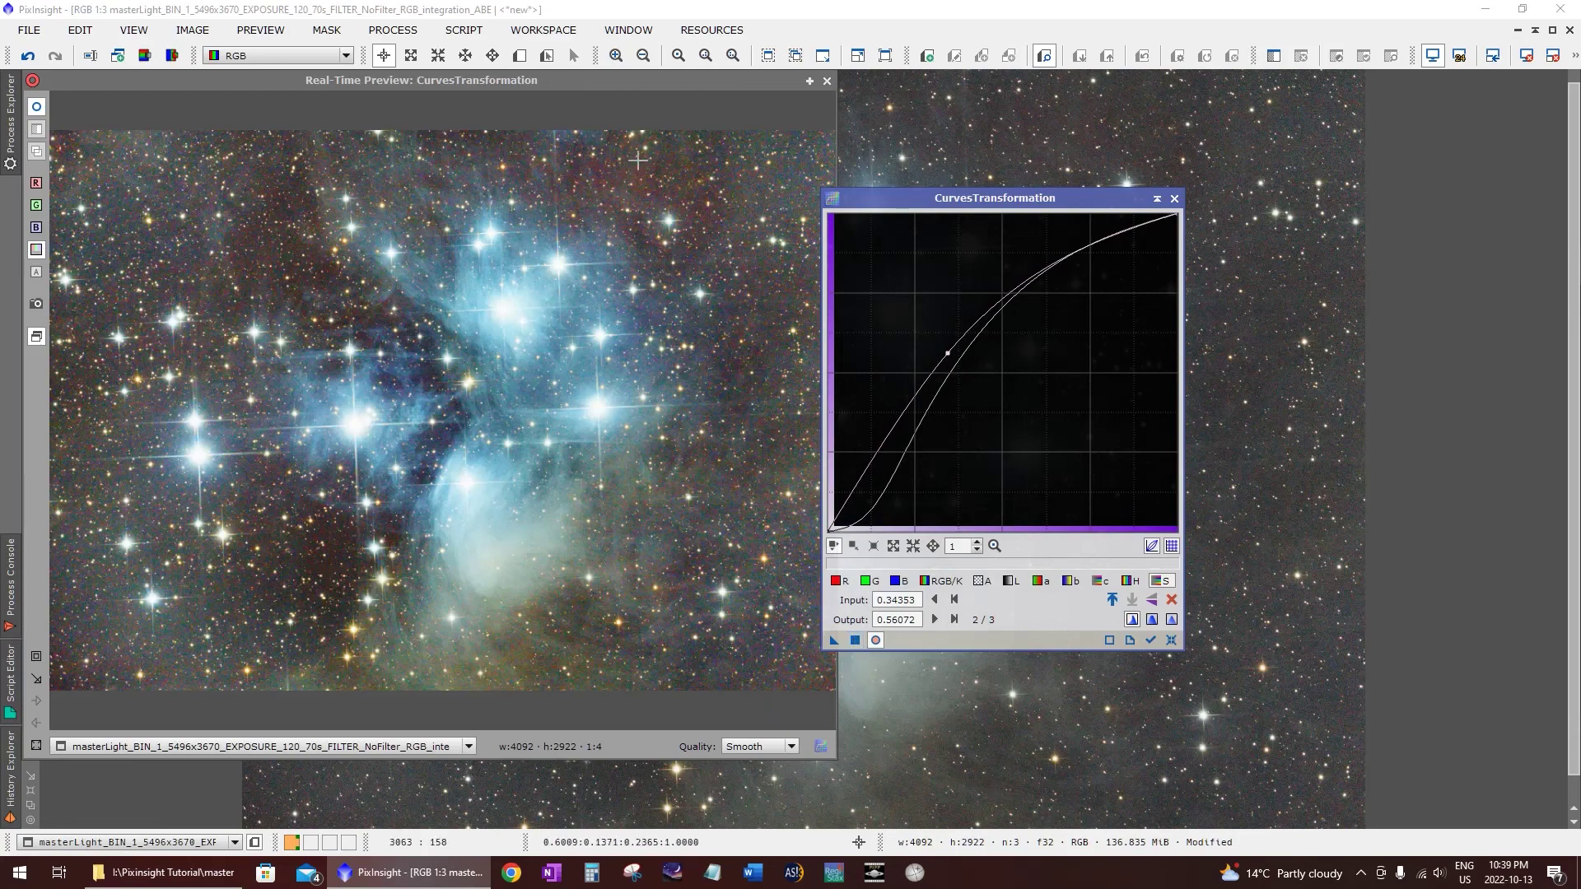
pyautogui.click(827, 81)
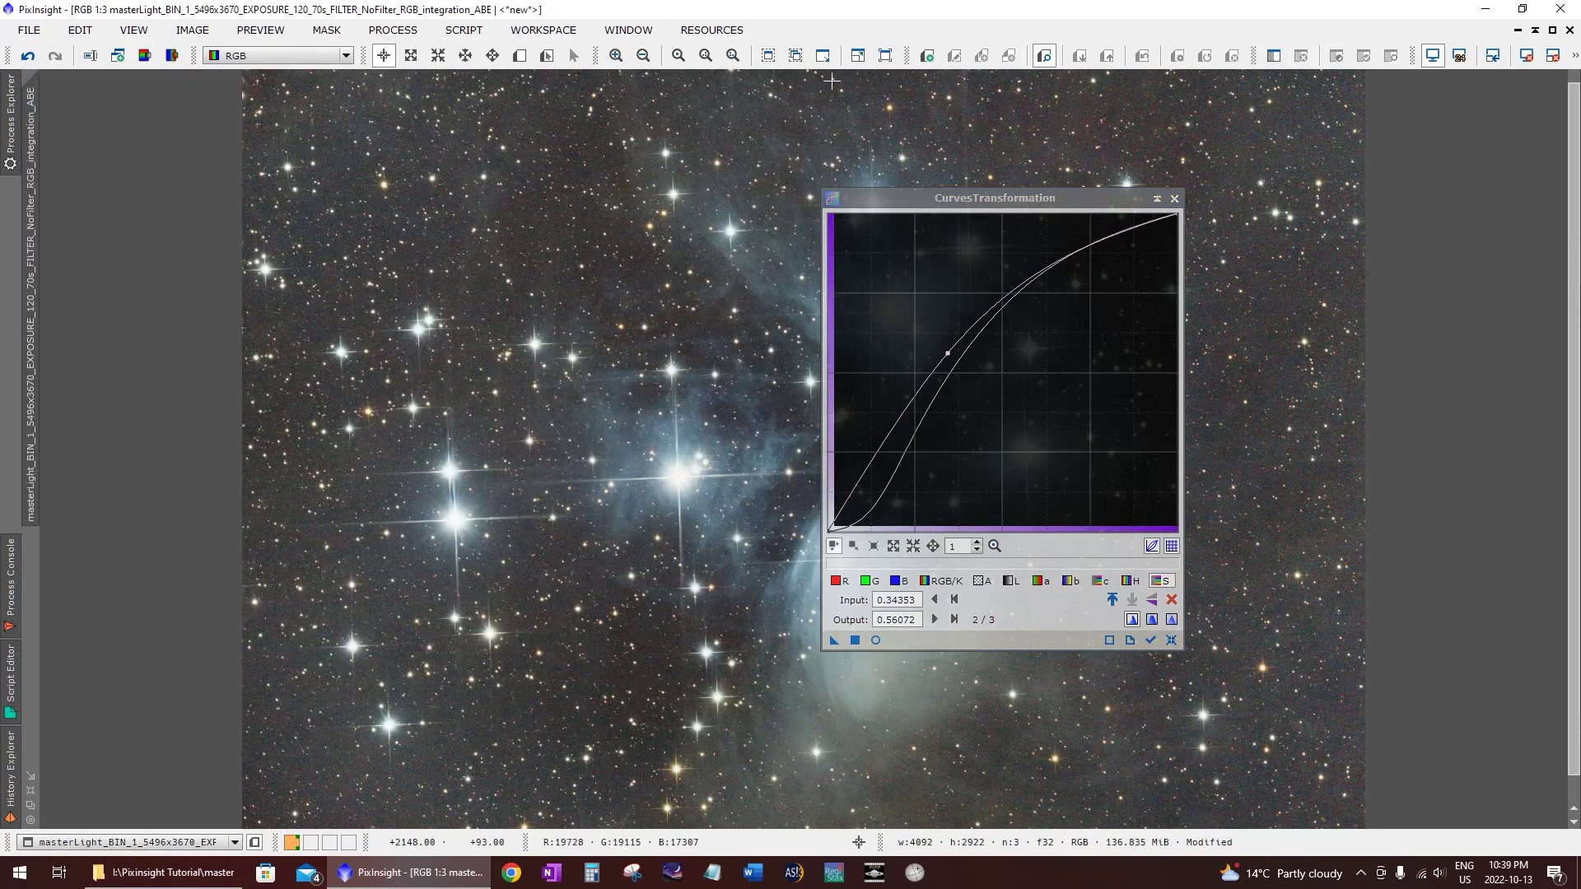
pyautogui.click(1174, 199)
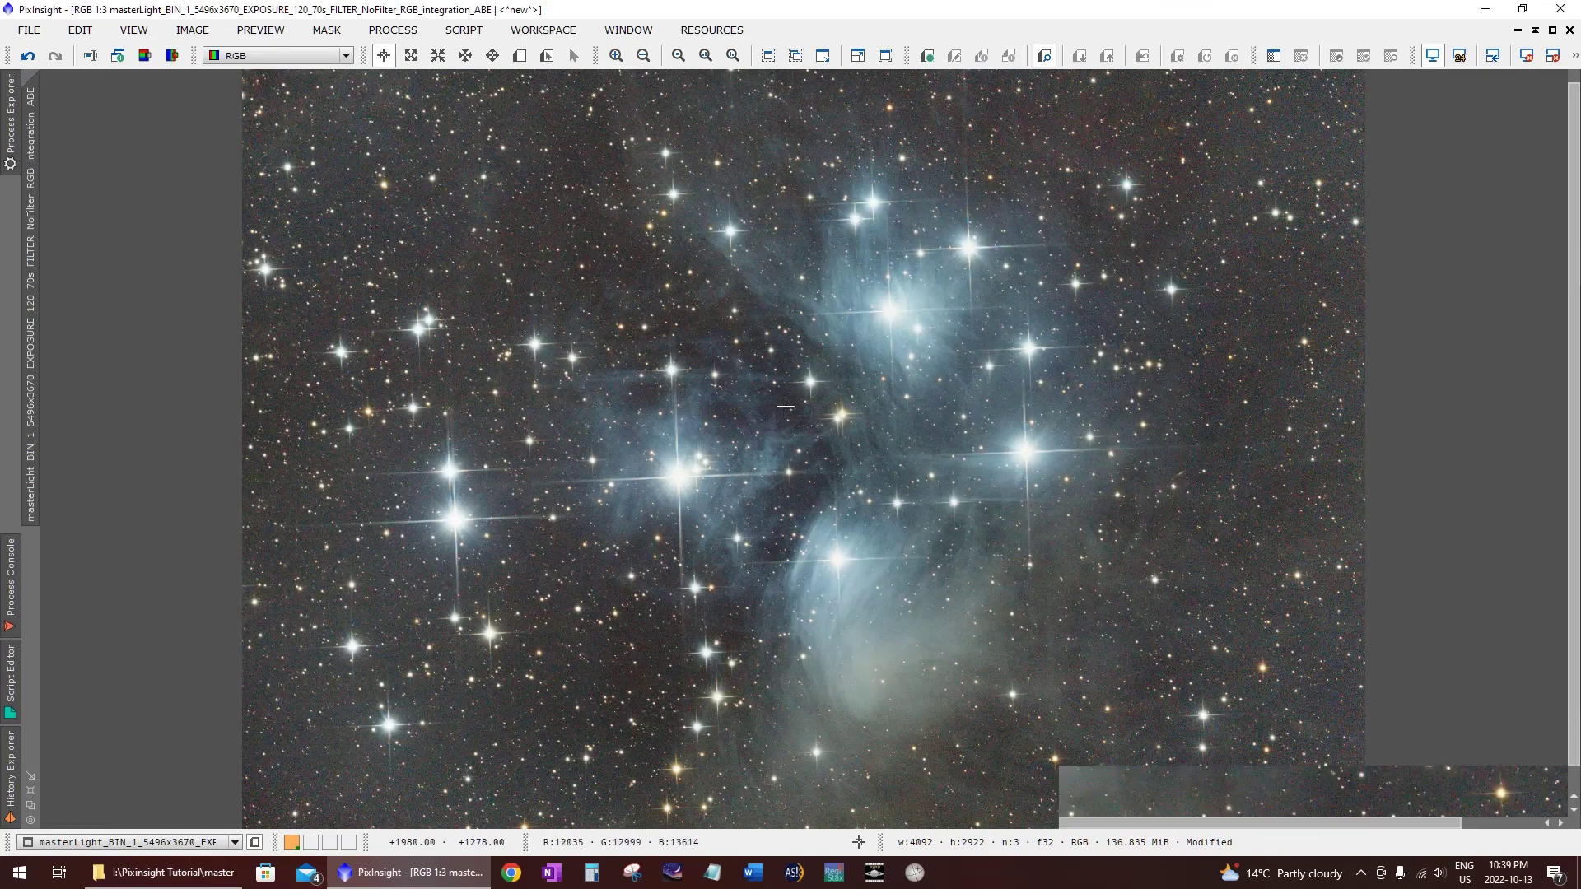
# Step: Examine the curves-adjusted Pleiades image as a whole and at 1:1 around the lower nebula
pyautogui.hotkey('ctrl', 'z')
pyautogui.scroll(-1, 786, 406)
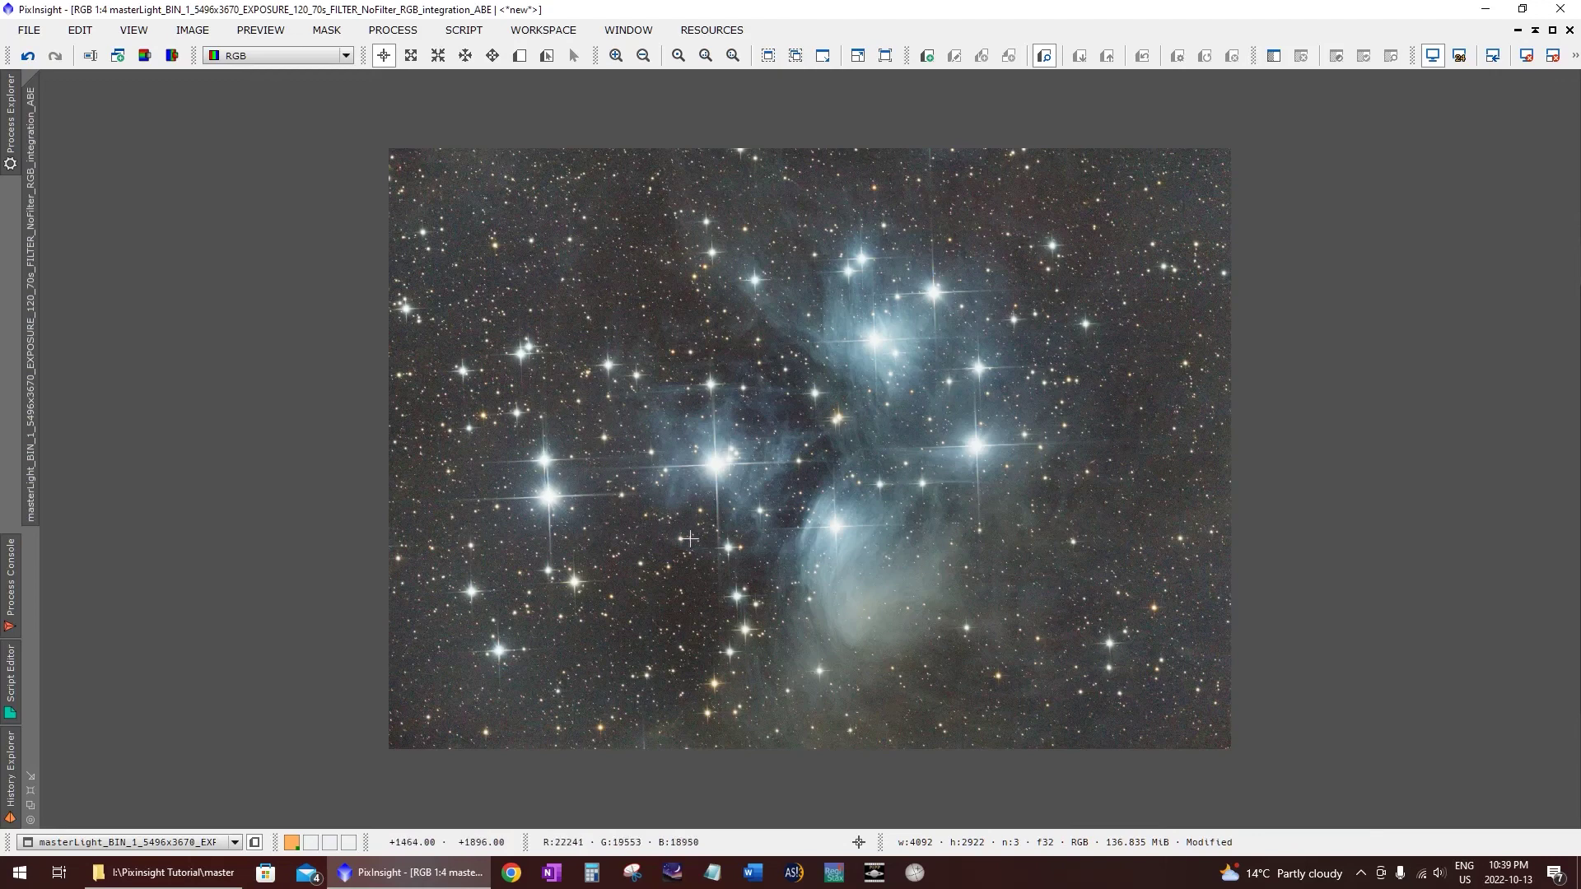
pyautogui.scroll(1, 910, 512)
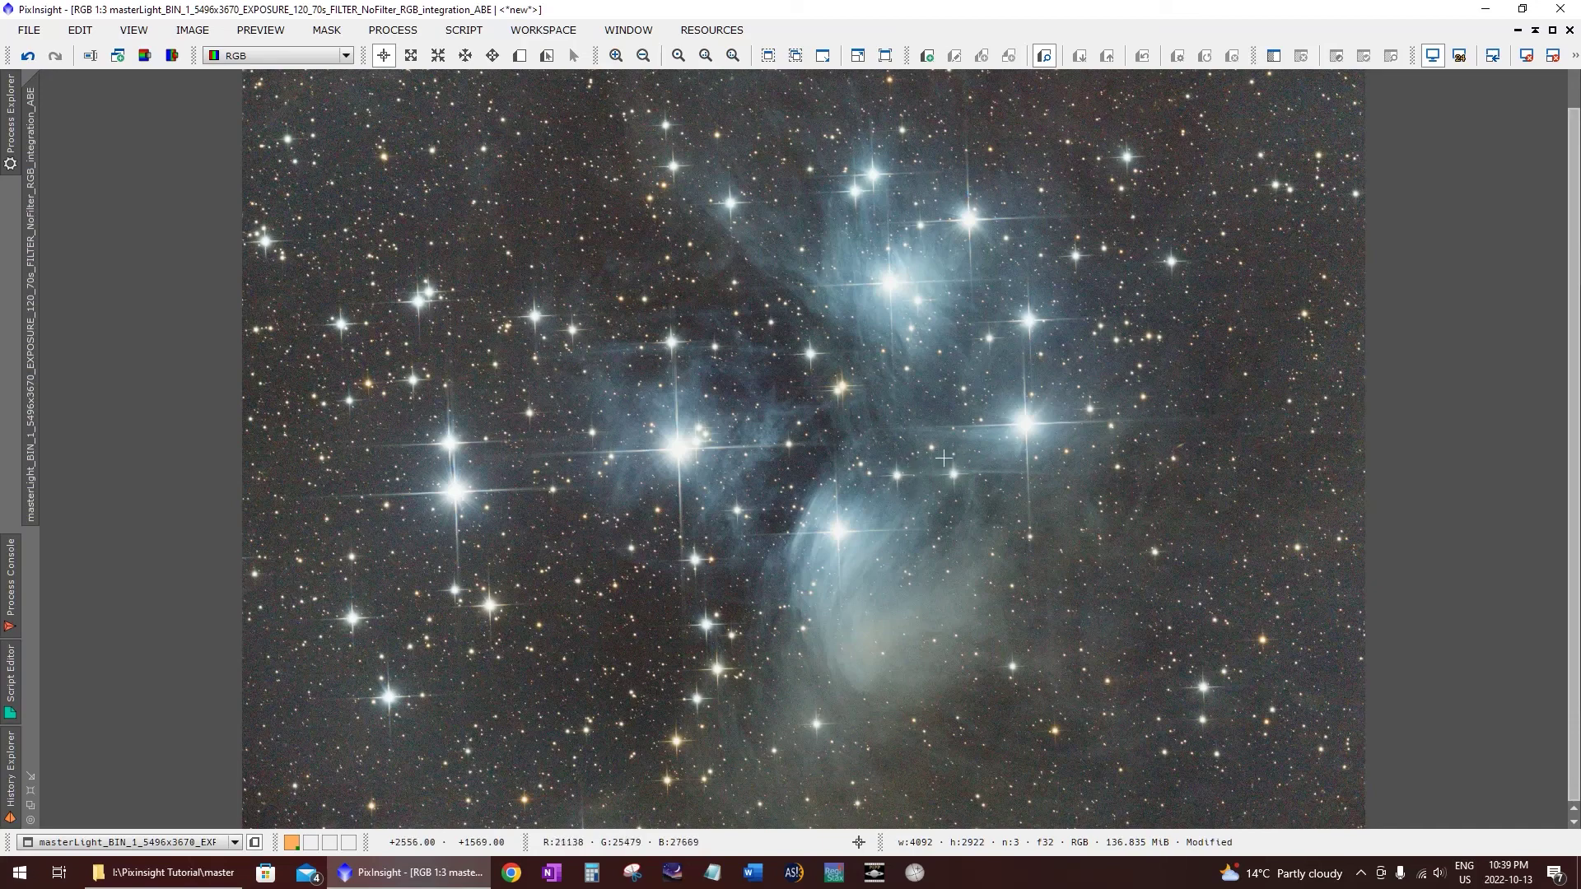
pyautogui.scroll(2, 944, 458)
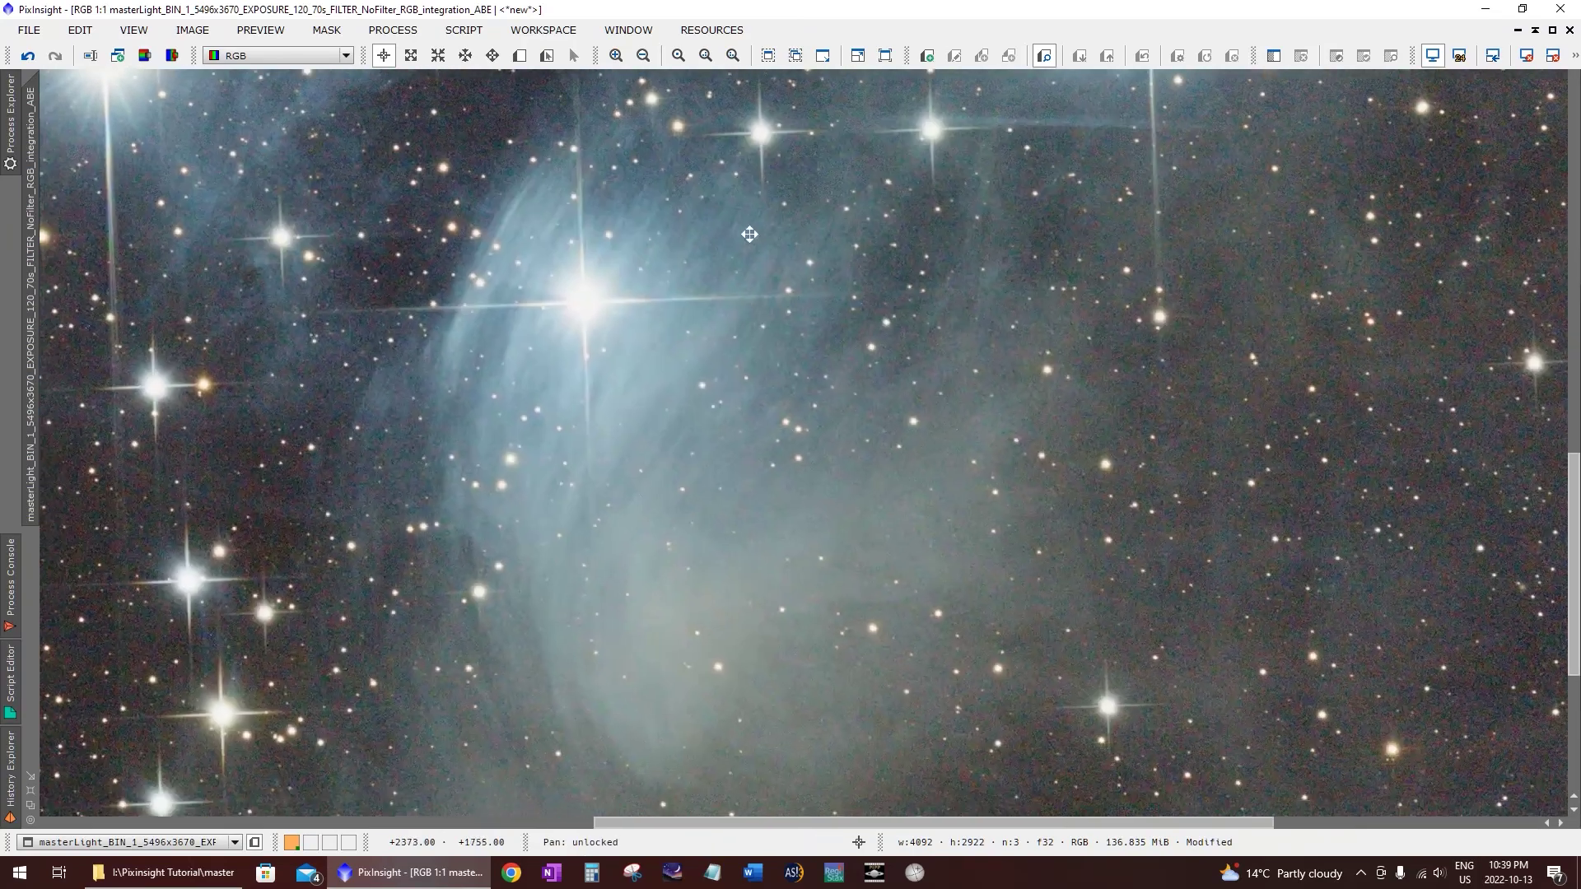
pyautogui.scroll(-1, 763, 293)
pyautogui.scroll(-1, 763, 293)
pyautogui.moveTo(689, 427); pyautogui.dragTo(689, 469)
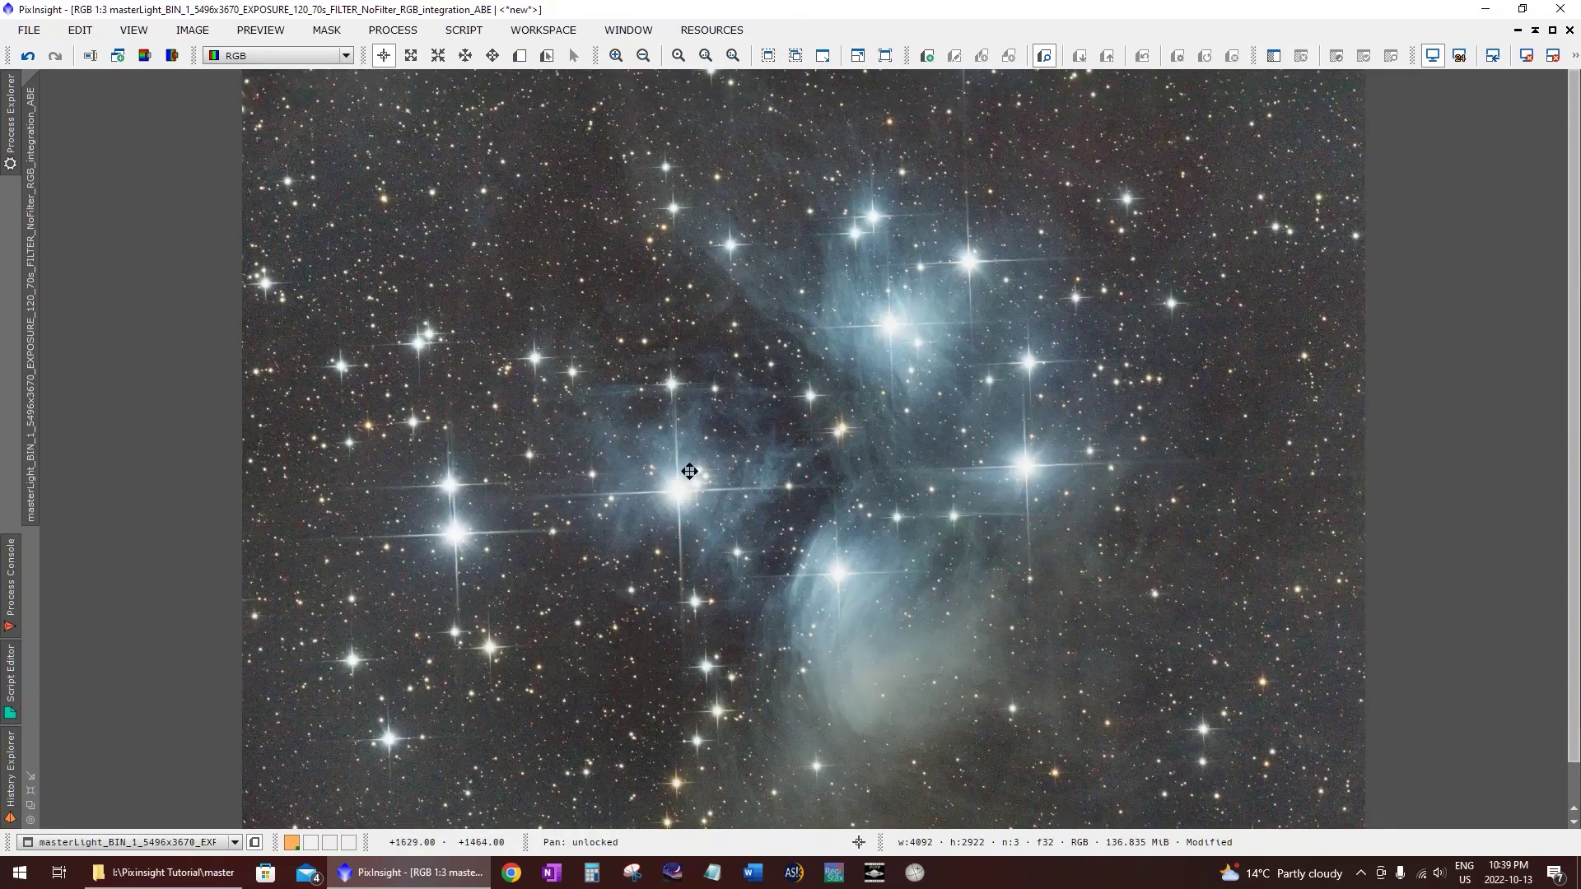